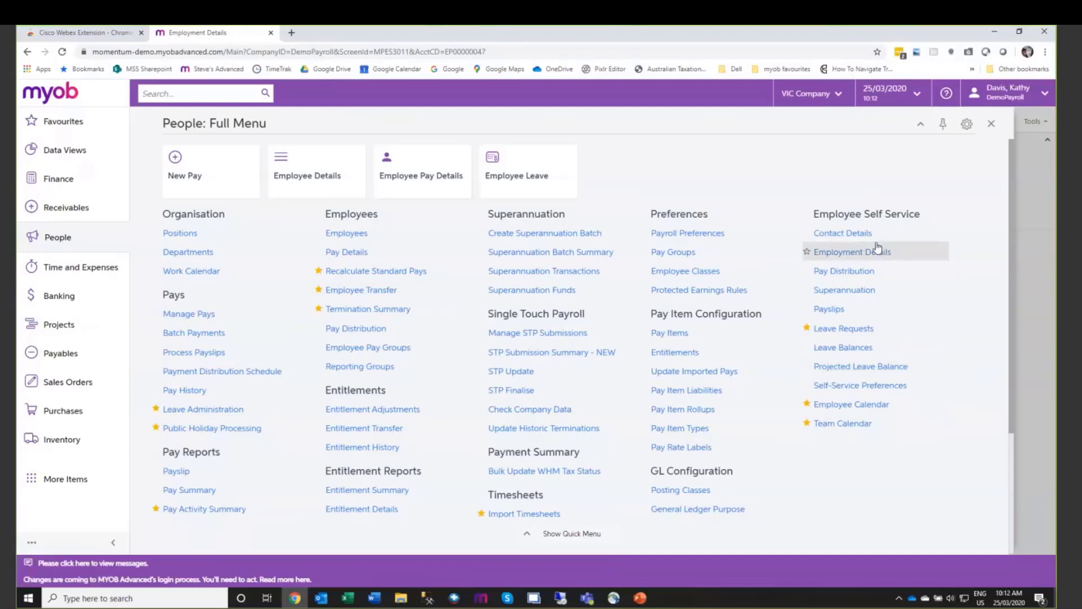
Step: Review the employee's self-service Contact Details, covering personal, phone and email, address and attribute information
left_click(839, 237)
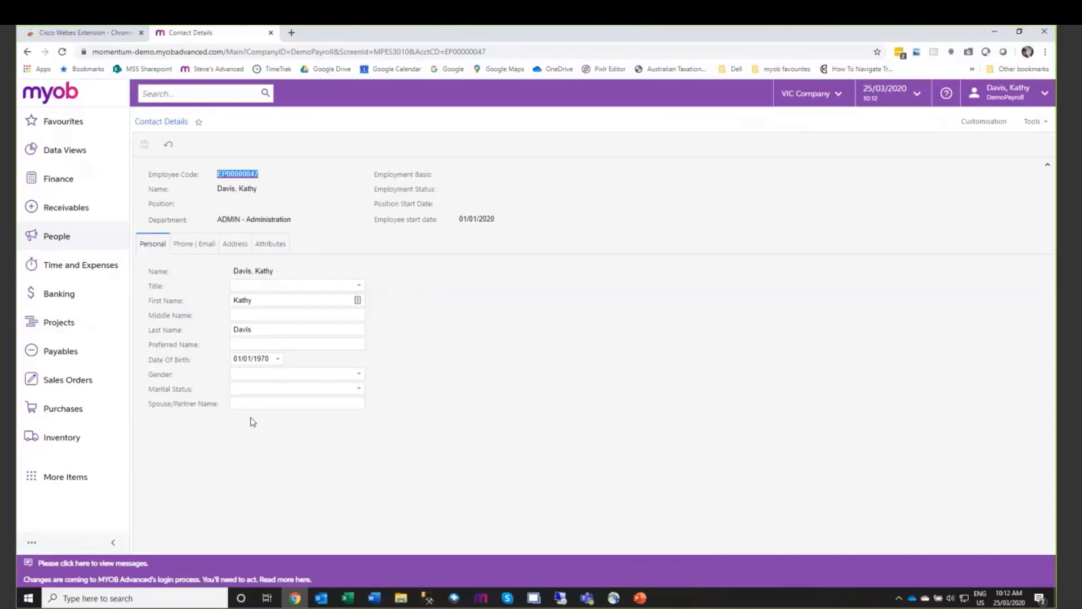
left_click(192, 244)
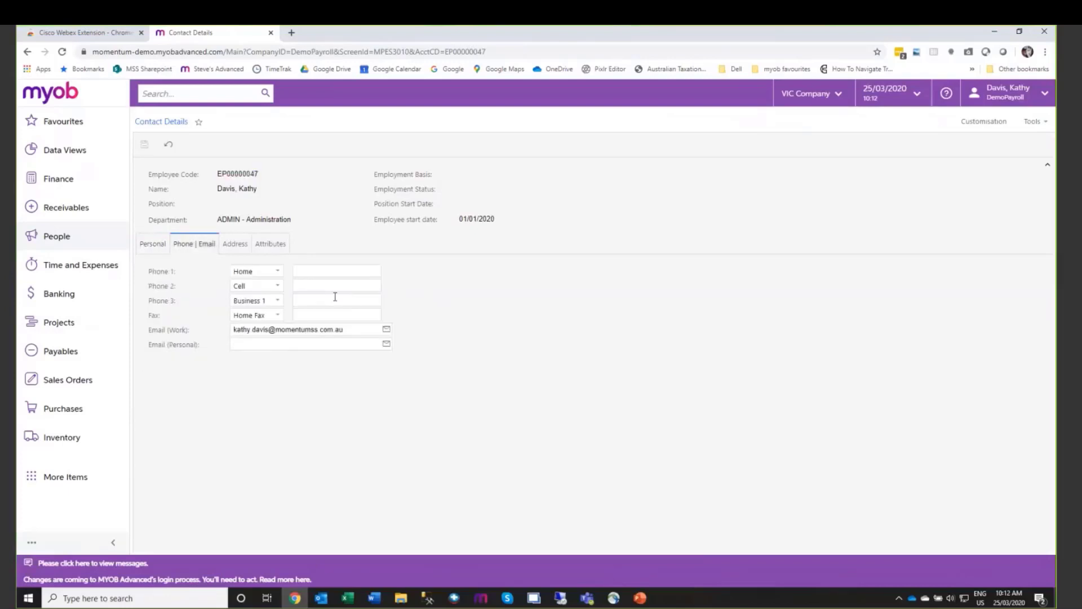
left_click(243, 247)
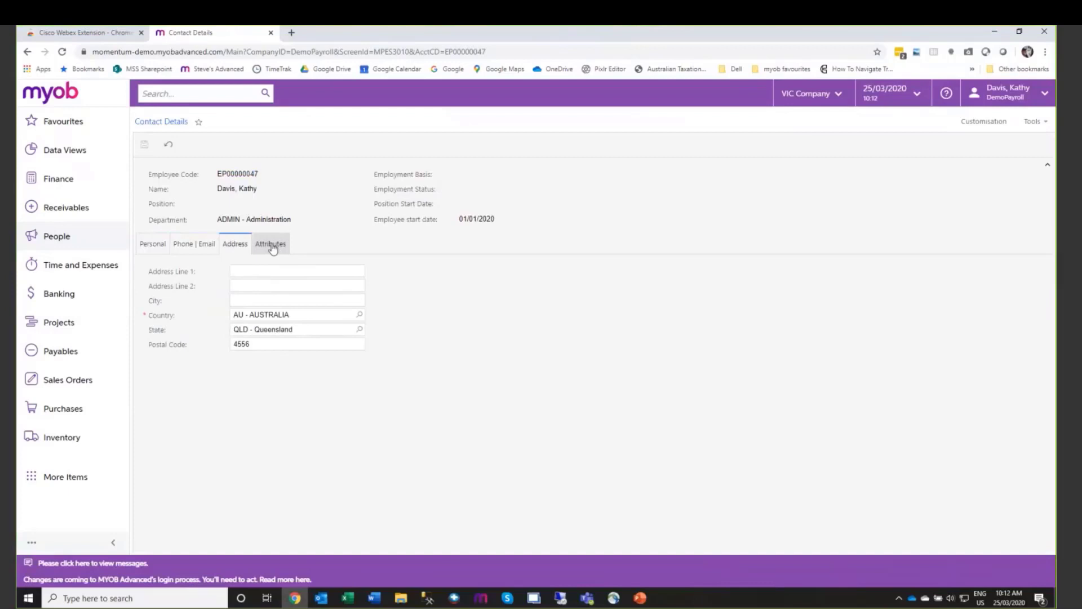
left_click(271, 245)
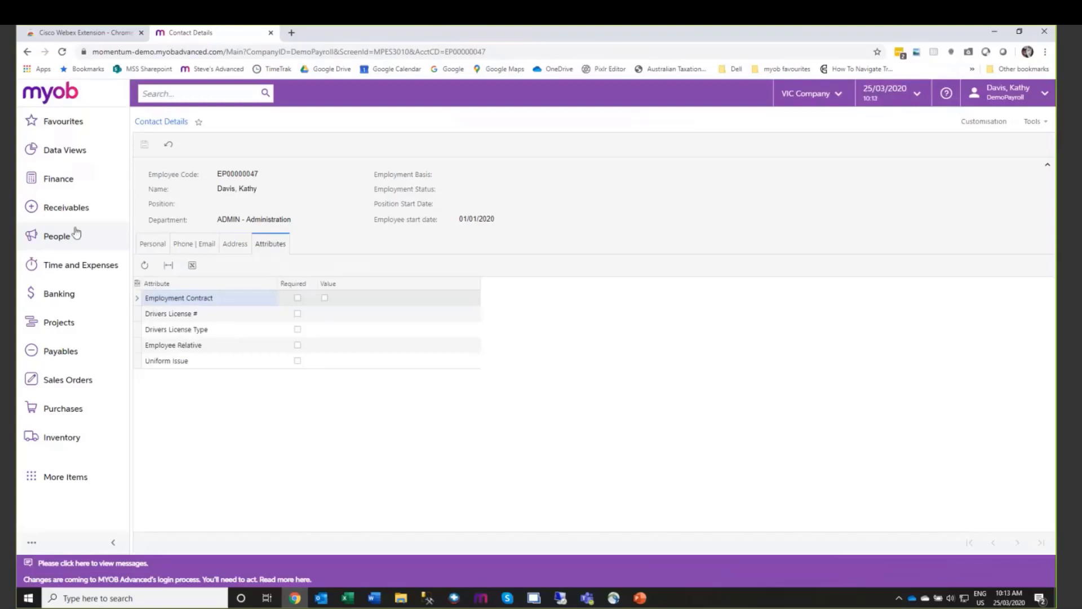
Step: Review the employee's self-service Employment Details, including the tax details and the year-to-date pay balances
left_click(54, 236)
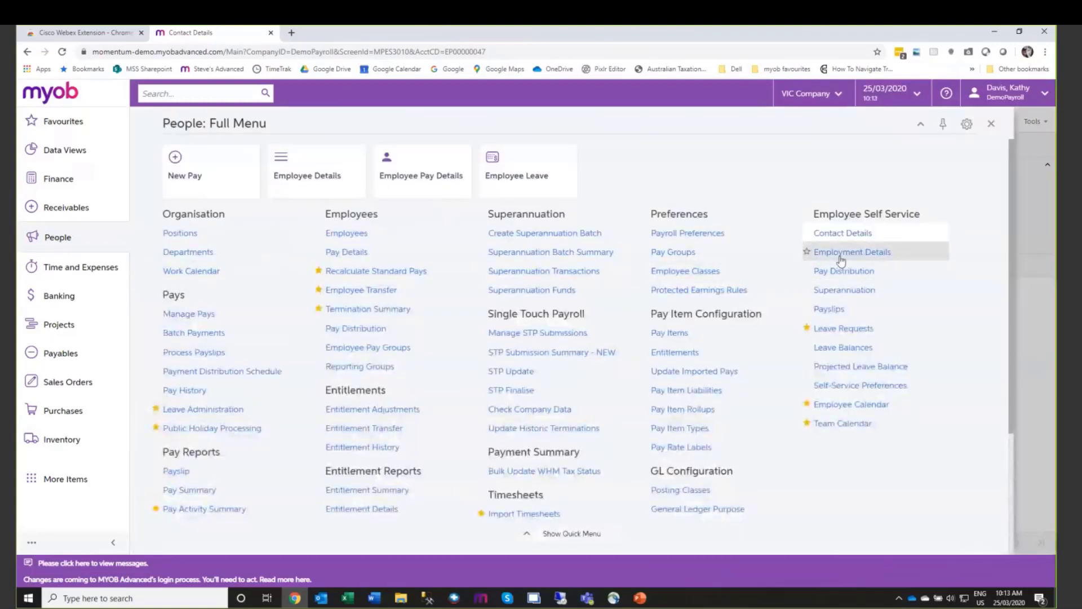
left_click(841, 254)
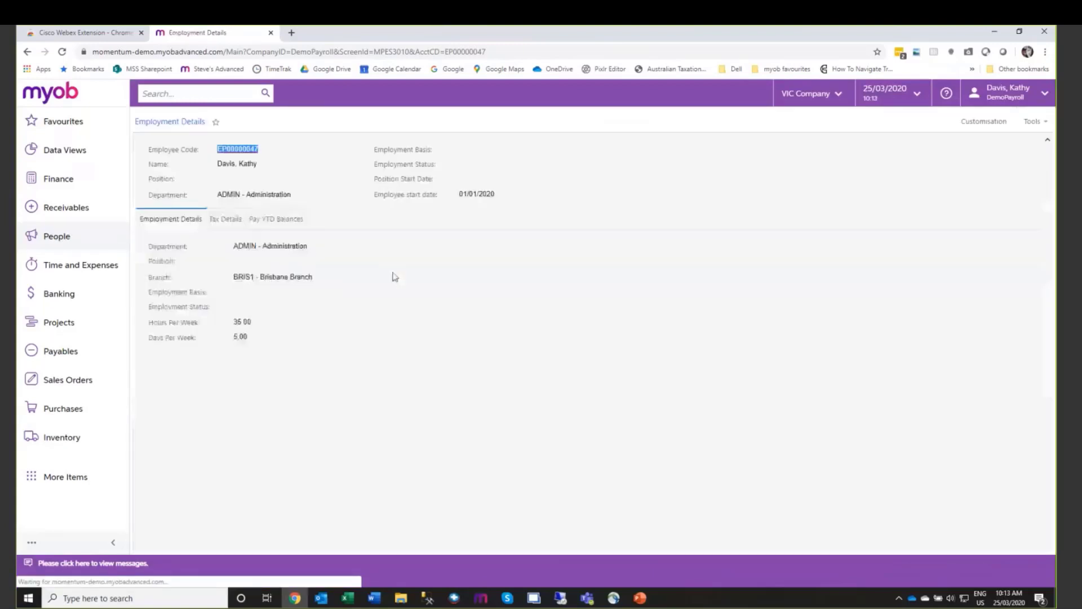
left_click(228, 220)
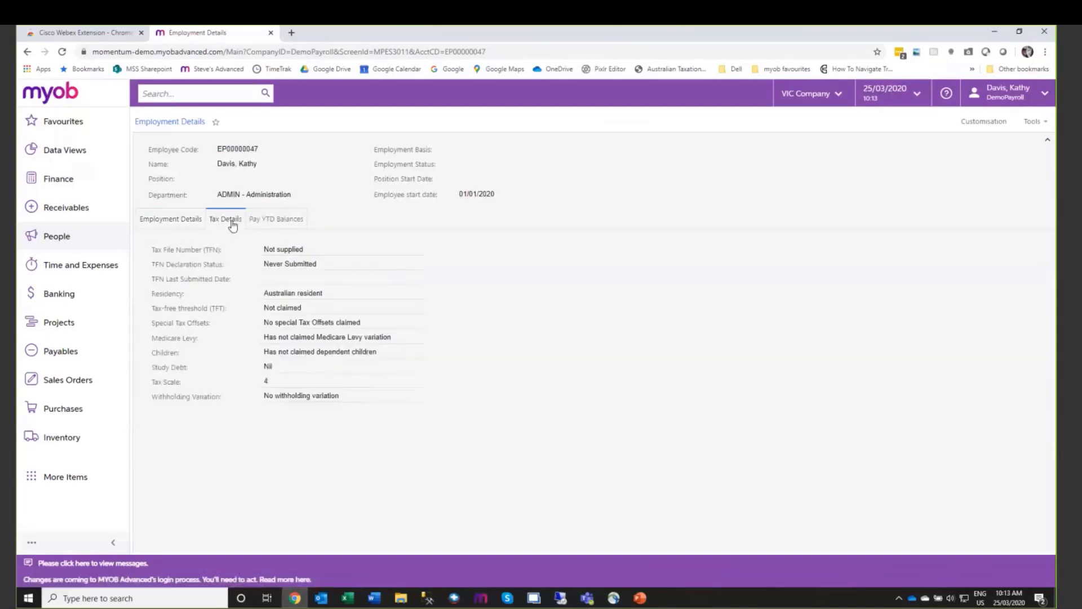
left_click(286, 225)
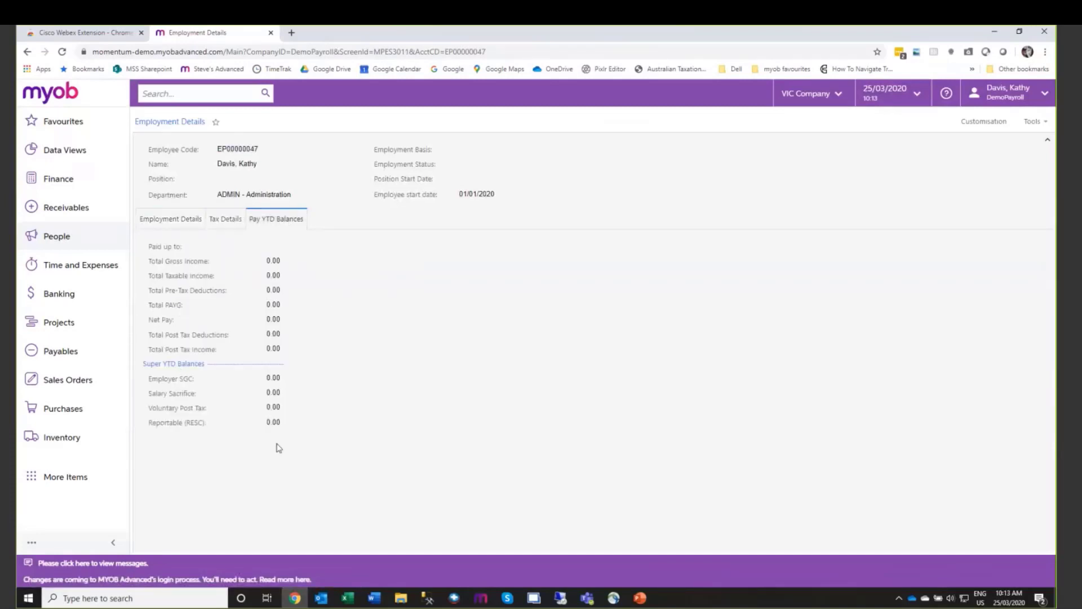
Step: View the employee's Superannuation record and Payslips list in Employee Self Service
left_click(56, 239)
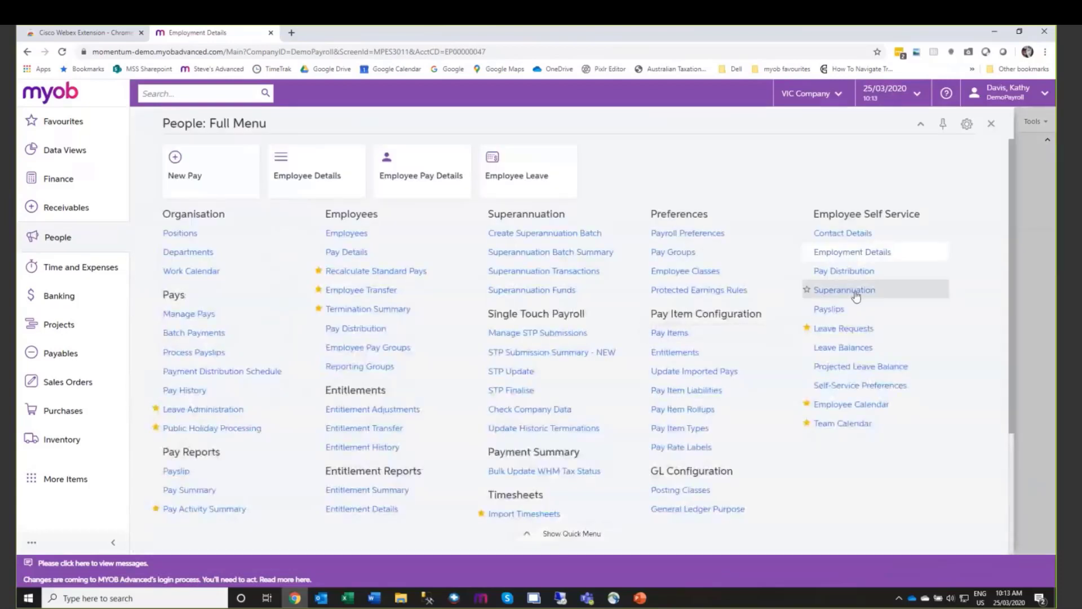
left_click(879, 291)
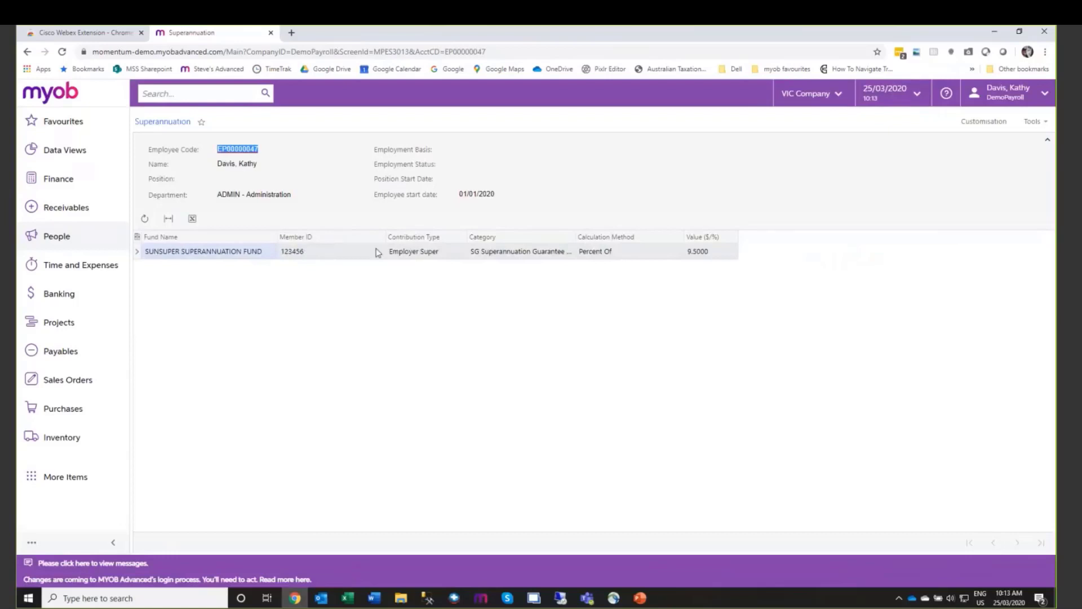
left_click(56, 236)
left_click(835, 316)
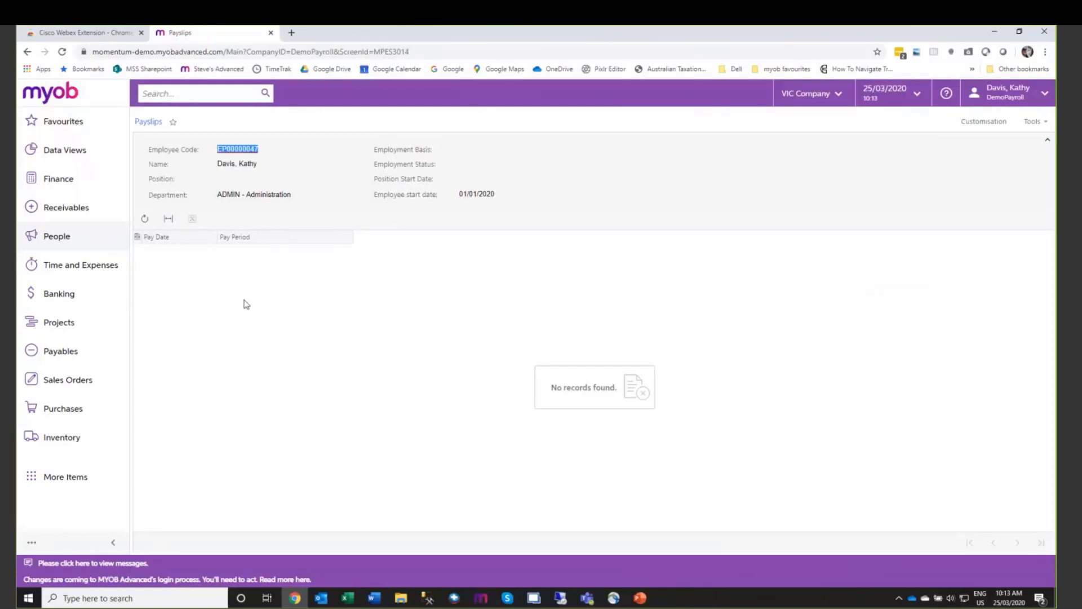
Step: Examine the staff's scheduled leave in the Team Calendar by month, browsing between December 2019 and February 2020
left_click(56, 237)
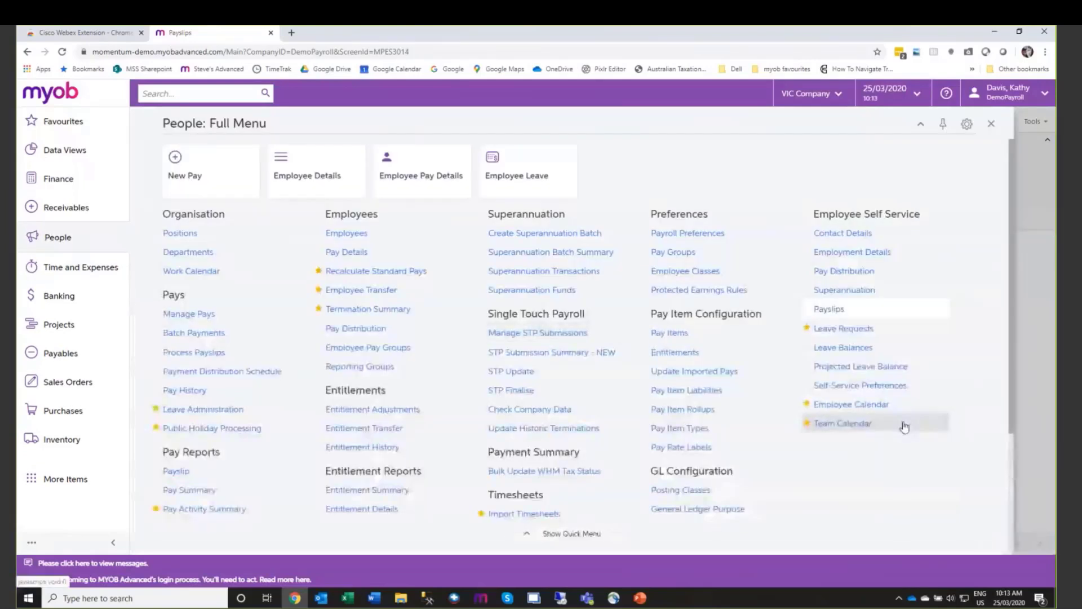
left_click(853, 427)
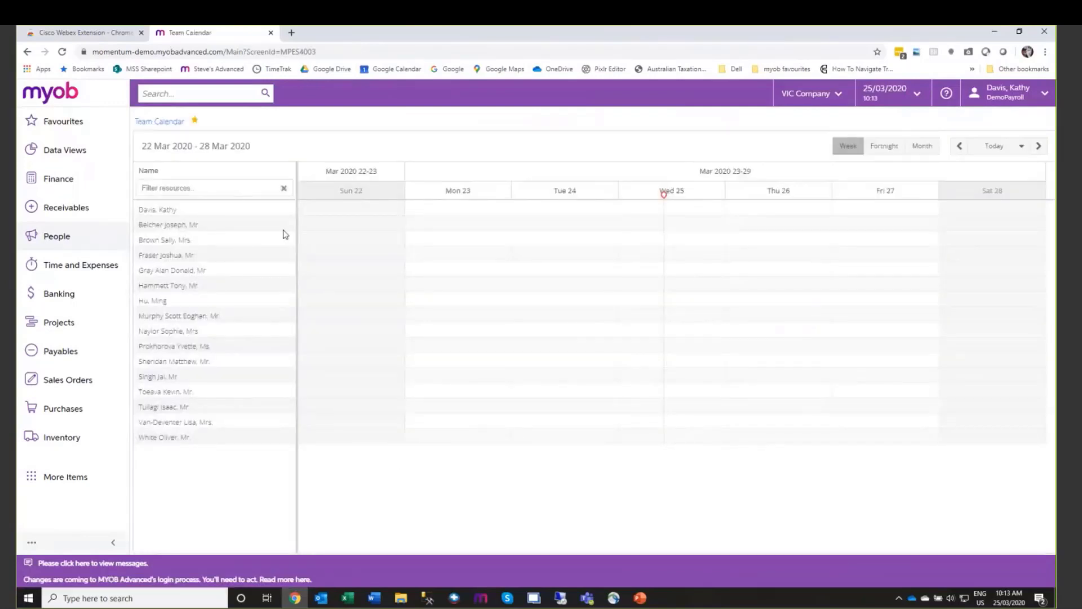
left_click(919, 146)
left_click(959, 147)
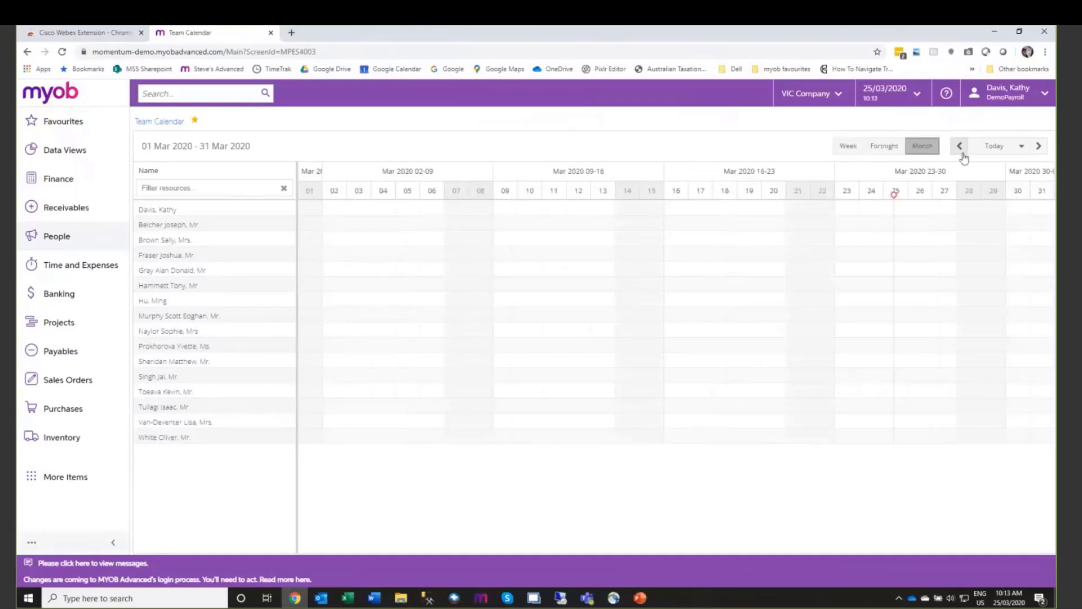
left_click(959, 147)
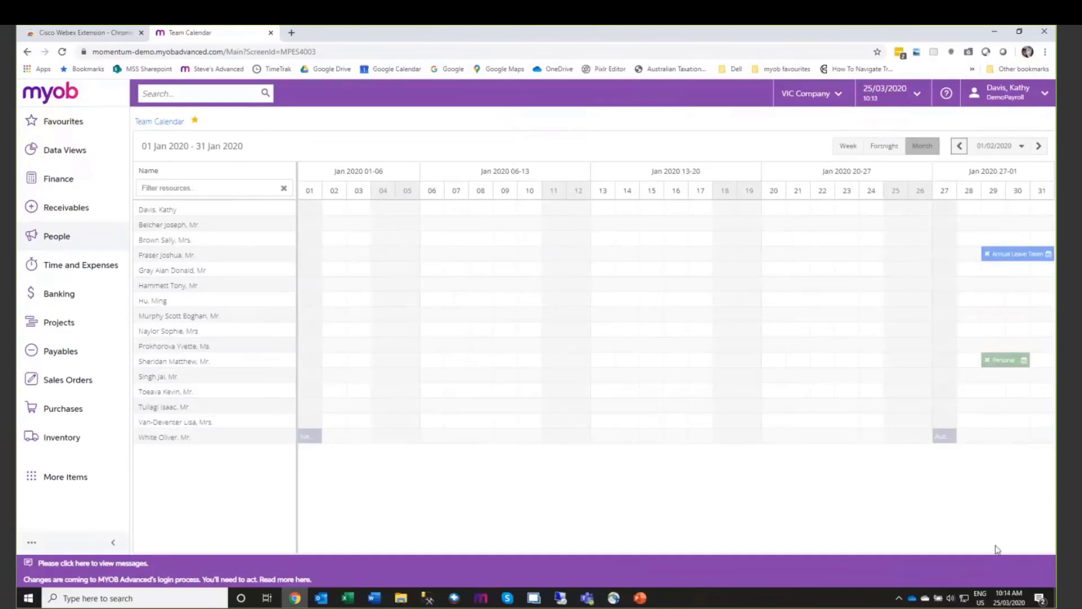
left_click(1038, 146)
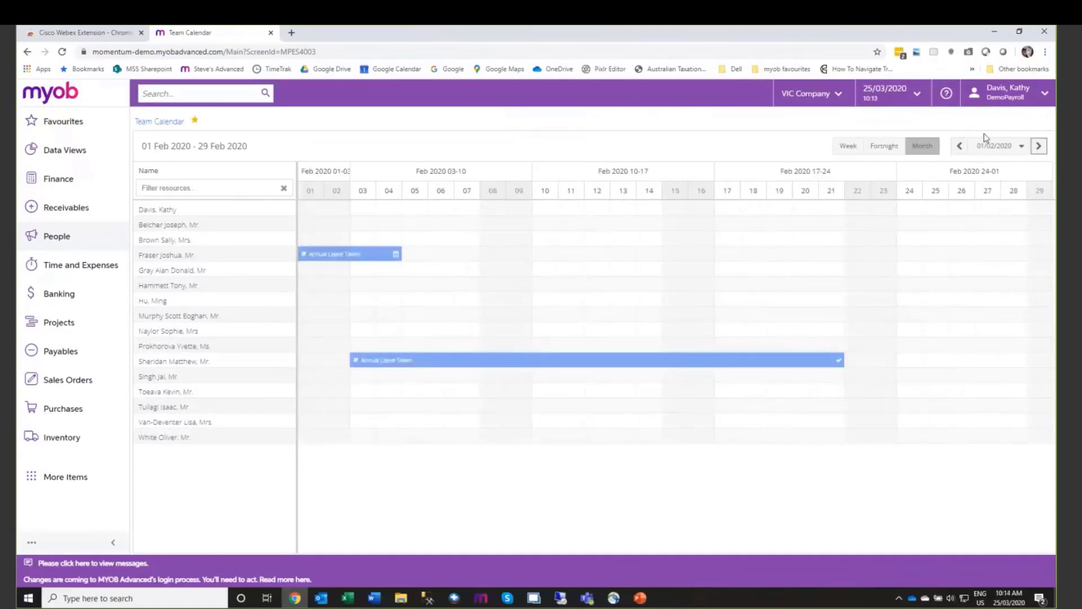
left_click(960, 146)
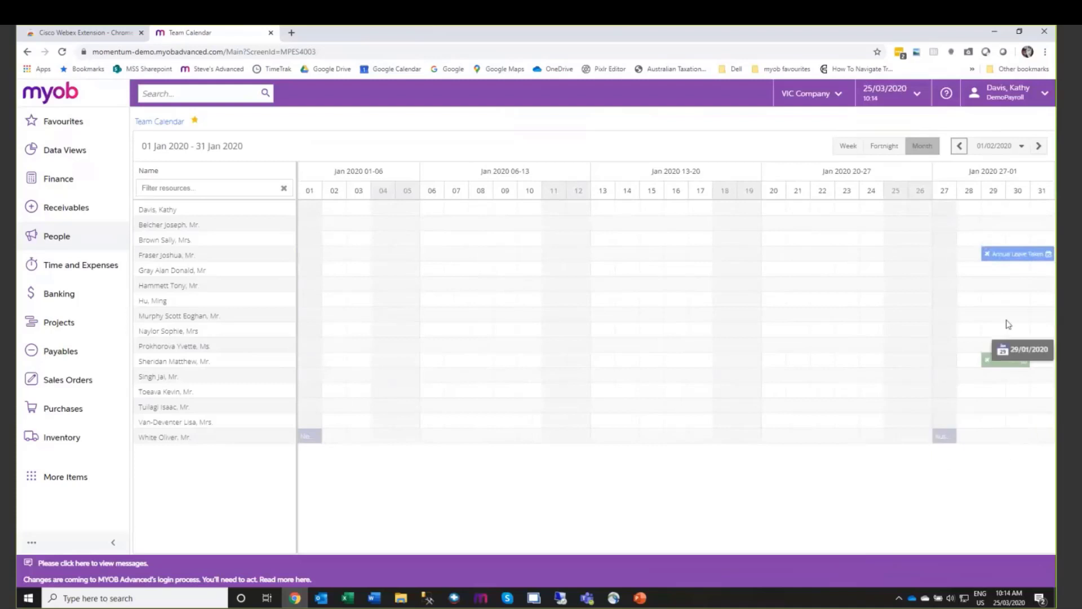
left_click(961, 148)
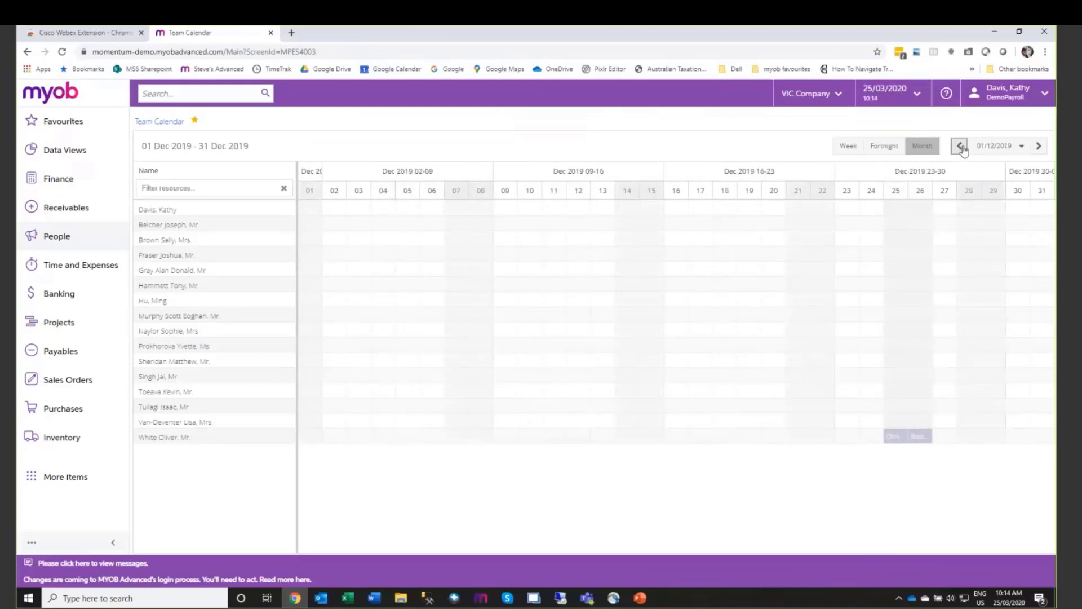
left_click(1039, 147)
left_click(1039, 147)
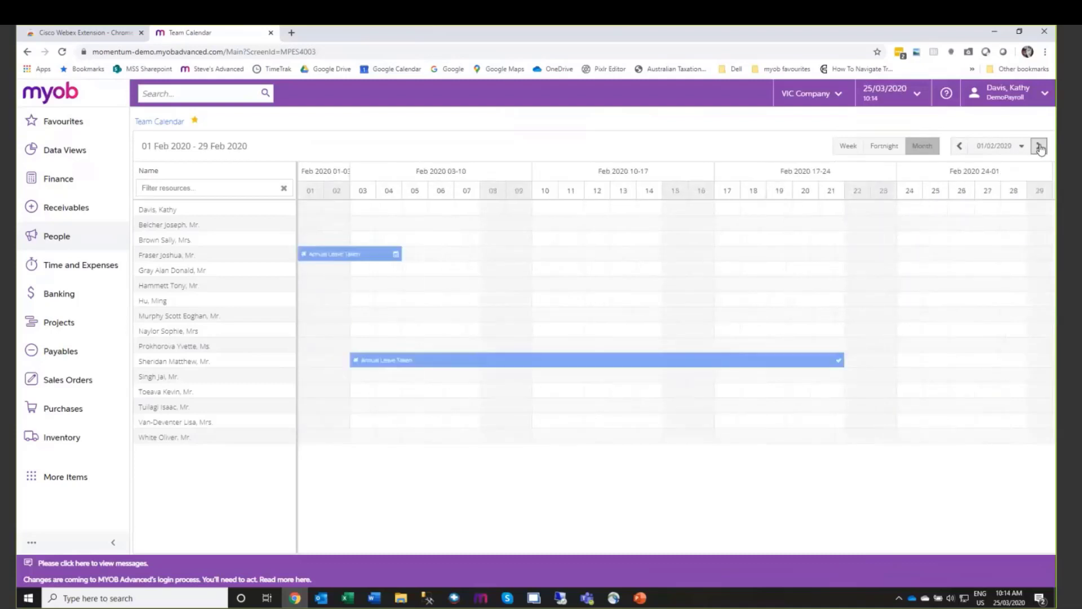
Step: Switch to the PowerPoint slide show and advance to the Leave Administration/Requests slide
left_click(57, 237)
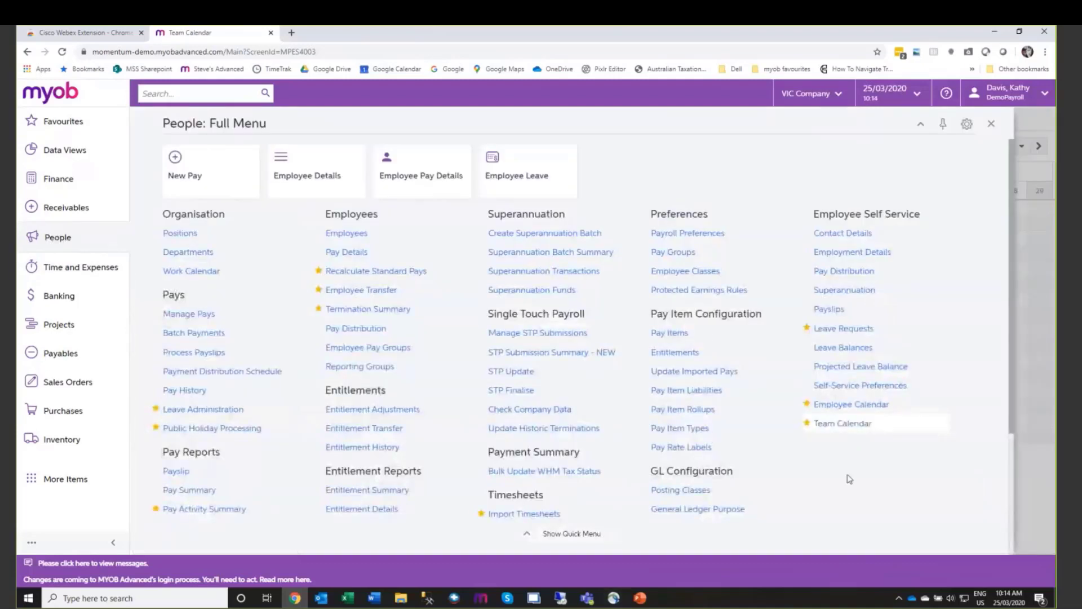
left_click(641, 598)
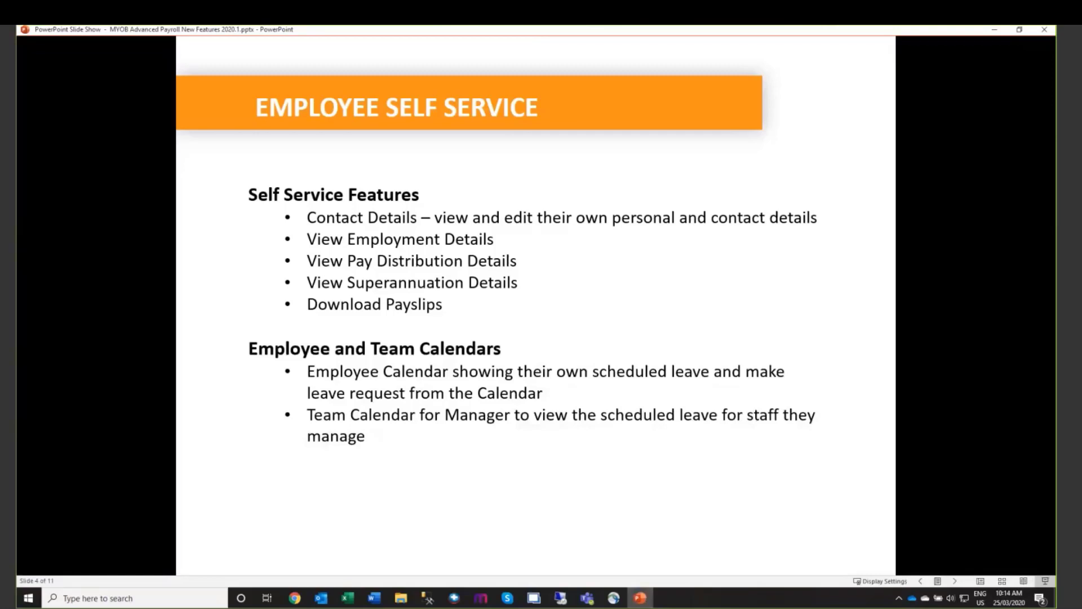
left_click(956, 583)
left_click(957, 583)
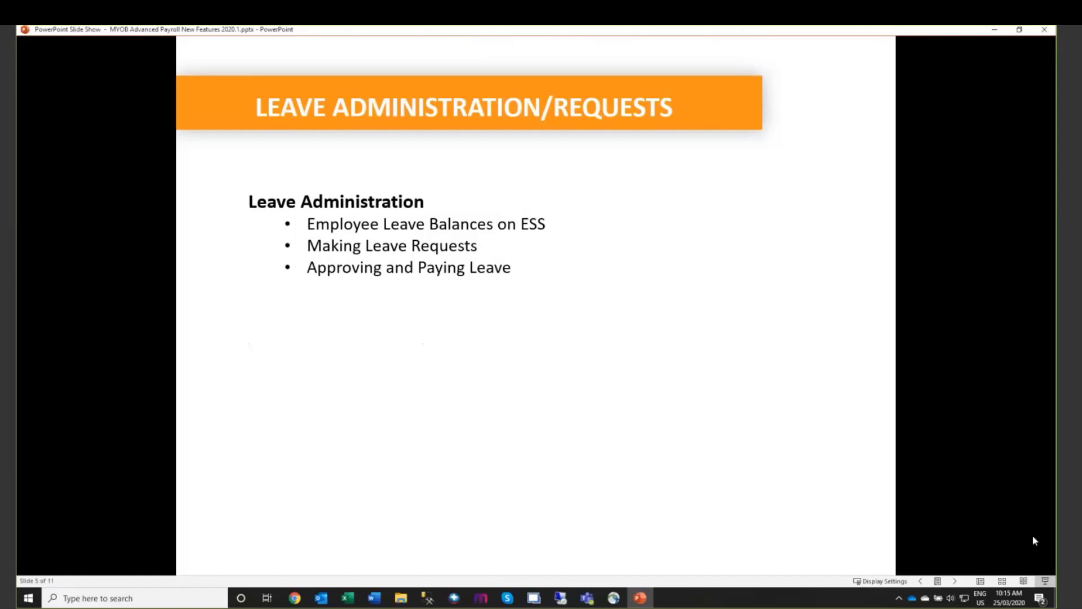
Step: Switch back to MYOB Advanced in the browser and start a new request from the employee's Leave Requests
key("alt+Tab")
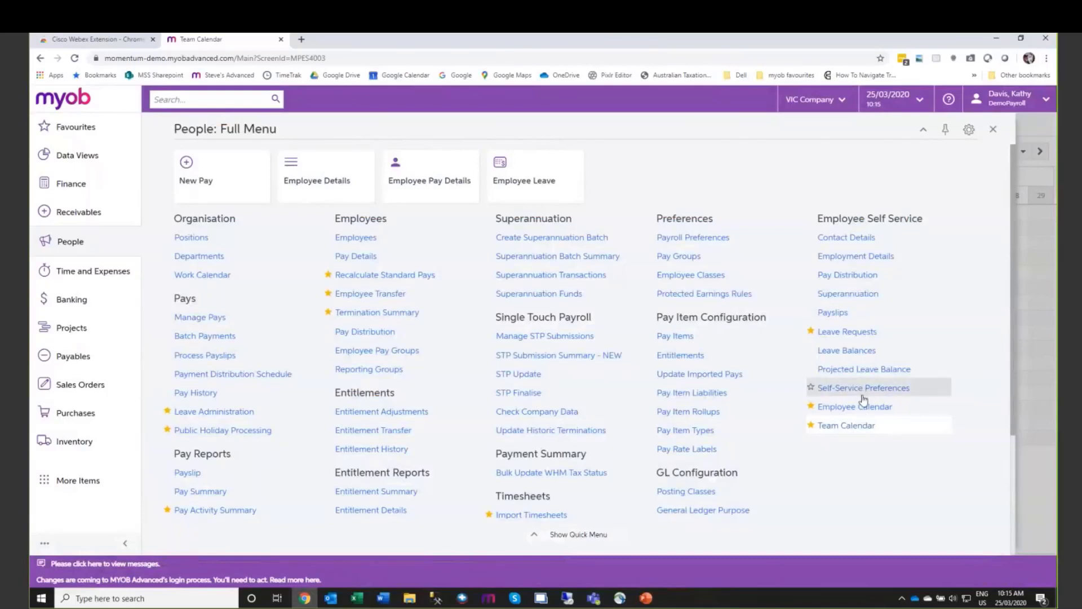
left_click(855, 337)
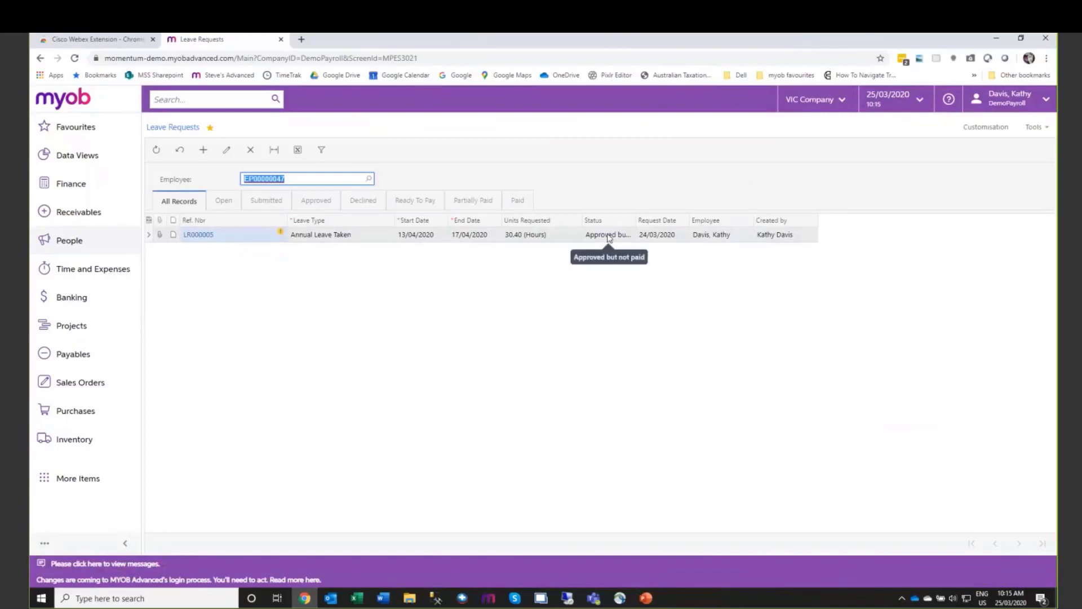
left_click(203, 151)
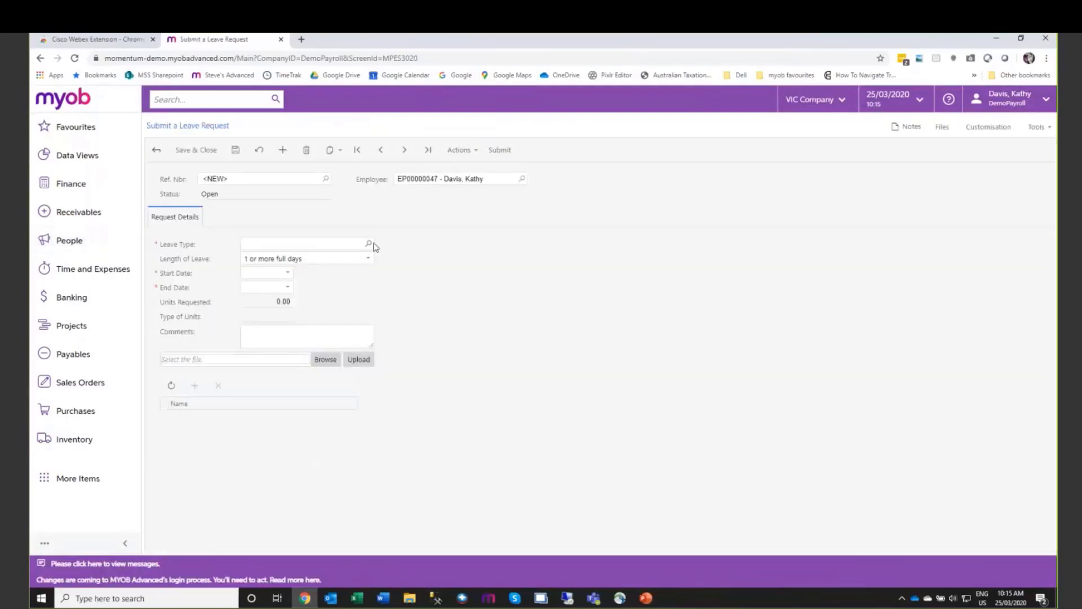
Step: Set the new leave request's type to Annual Leave Taken
left_click(369, 244)
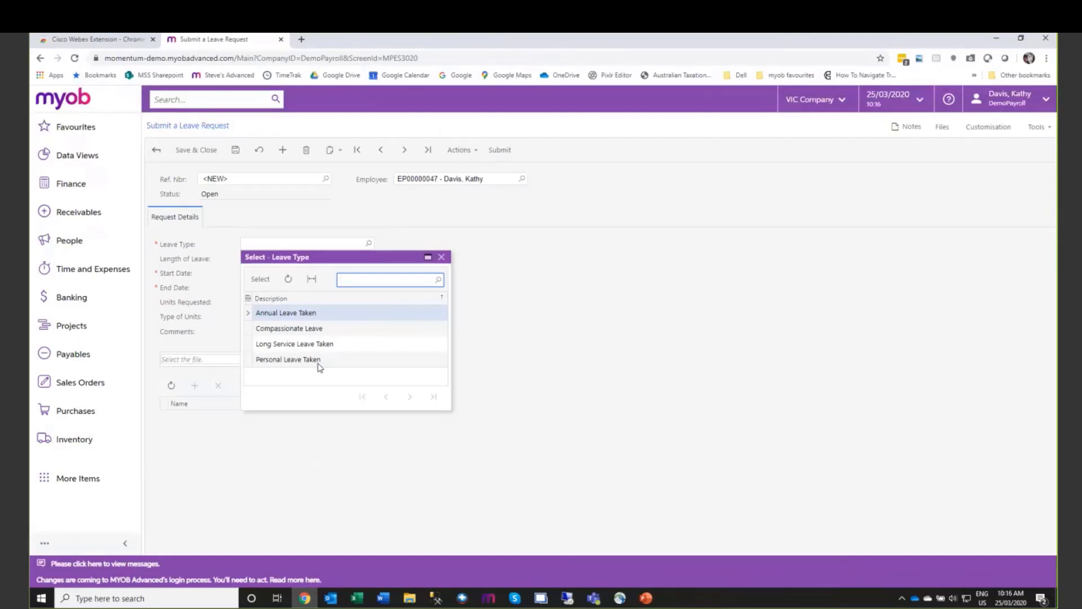
left_click(293, 315)
double_click(310, 314)
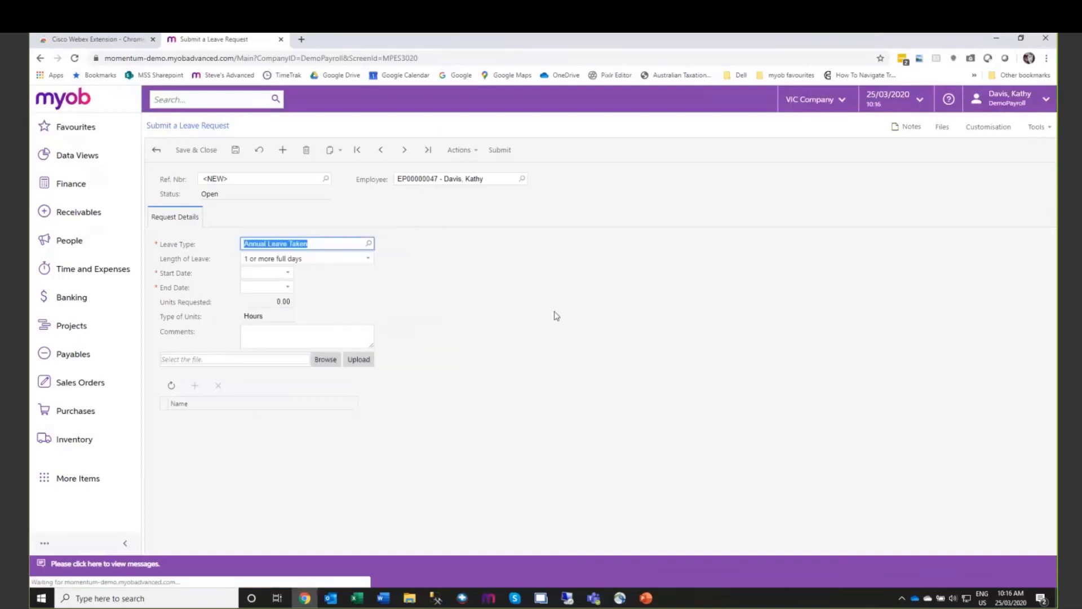
Step: Set the leave request's start date to 15/06/2020
left_click(287, 273)
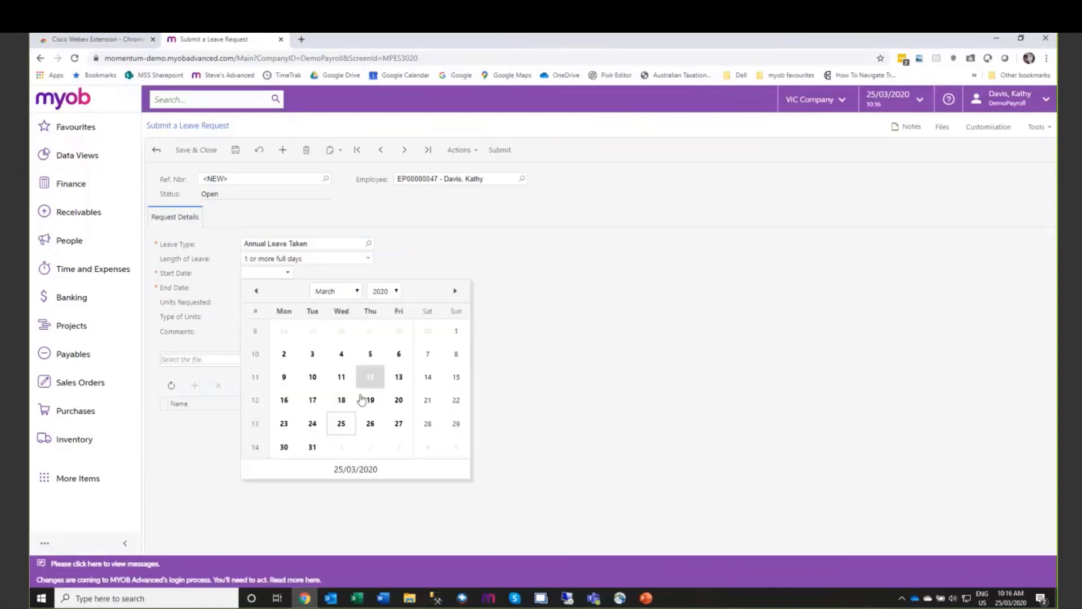
left_click(455, 291)
left_click(454, 291)
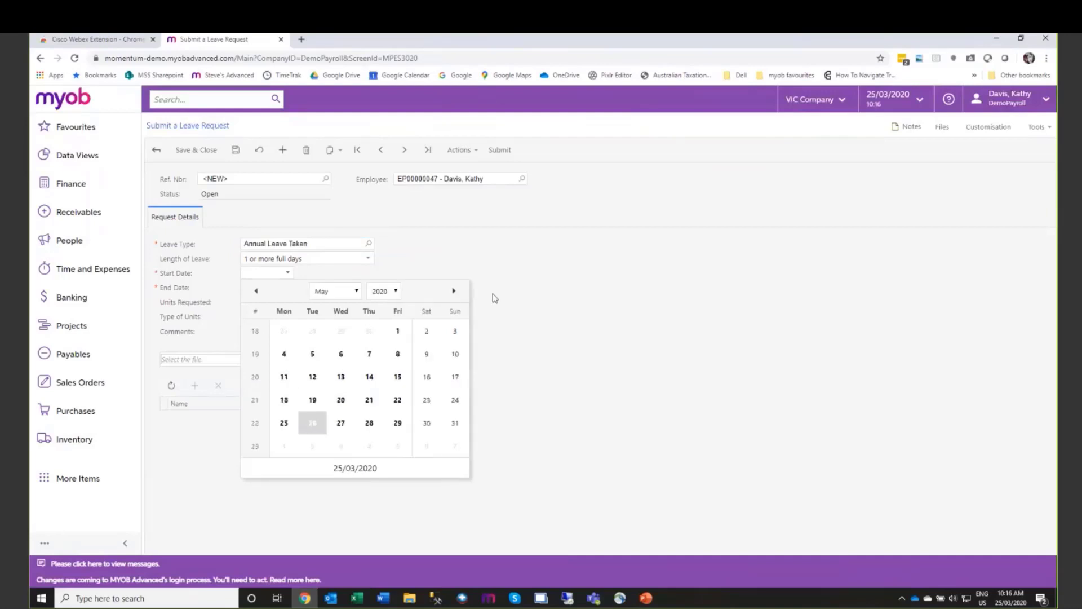
left_click(454, 291)
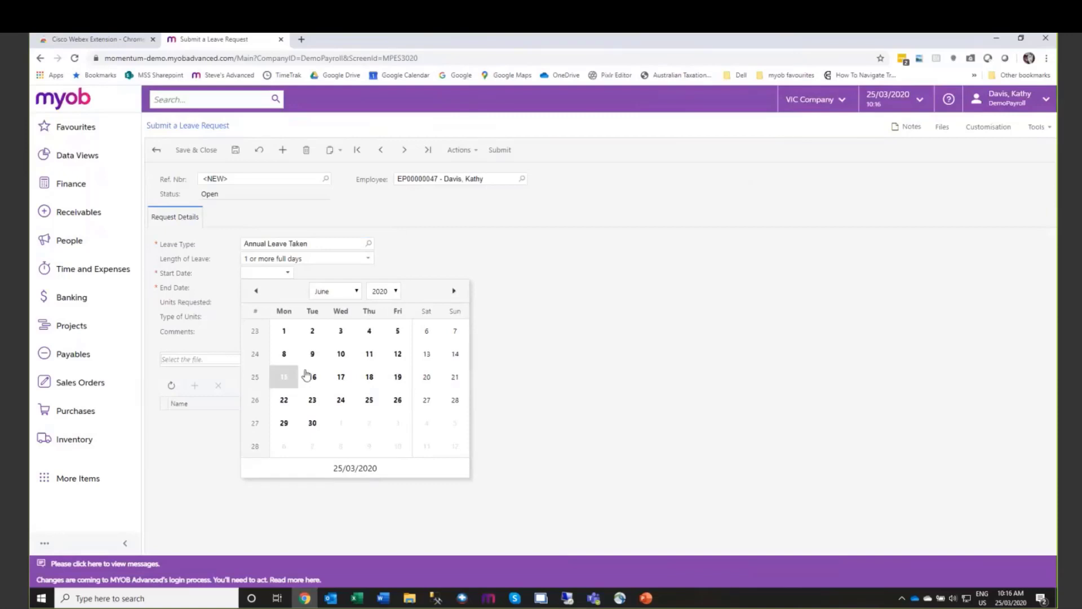
left_click(284, 379)
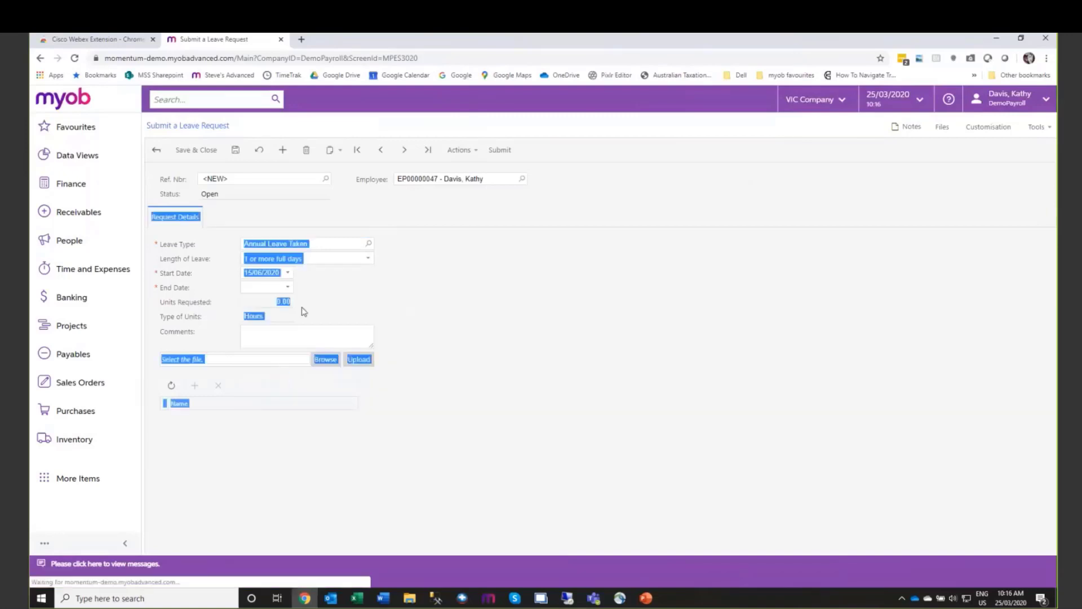
Step: Set the leave request's end date to 26/06/2020
left_click(287, 288)
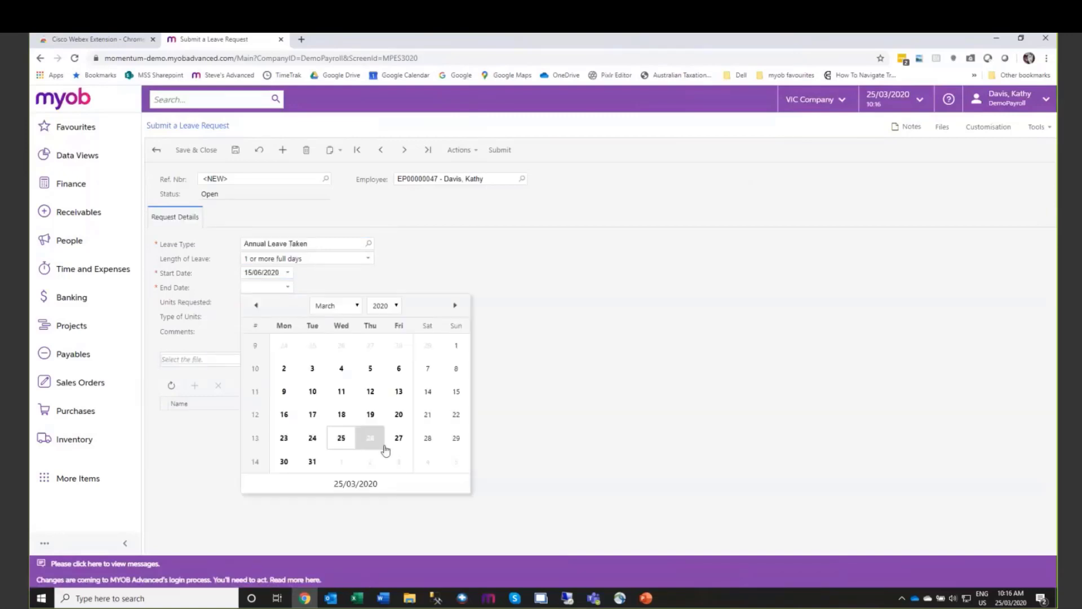
left_click(402, 440)
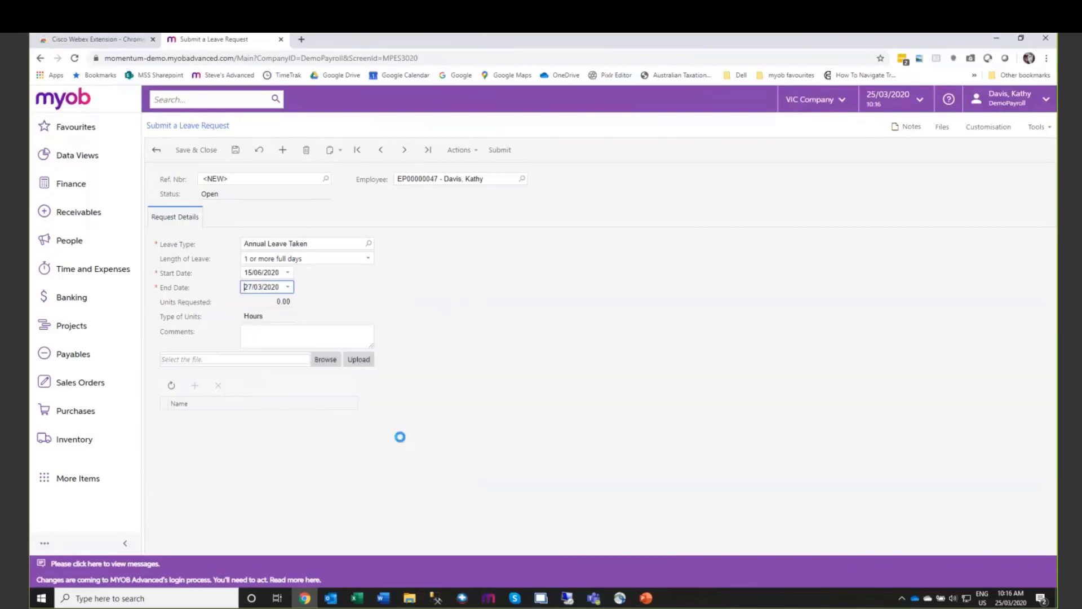
left_click(288, 288)
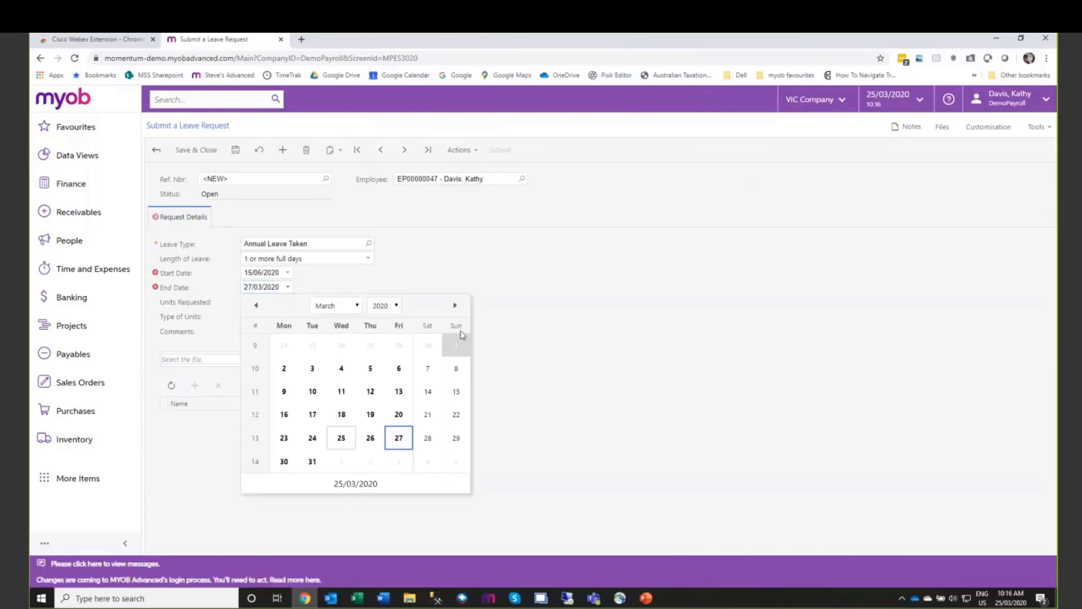
left_click(454, 306)
left_click(454, 306)
left_click(455, 305)
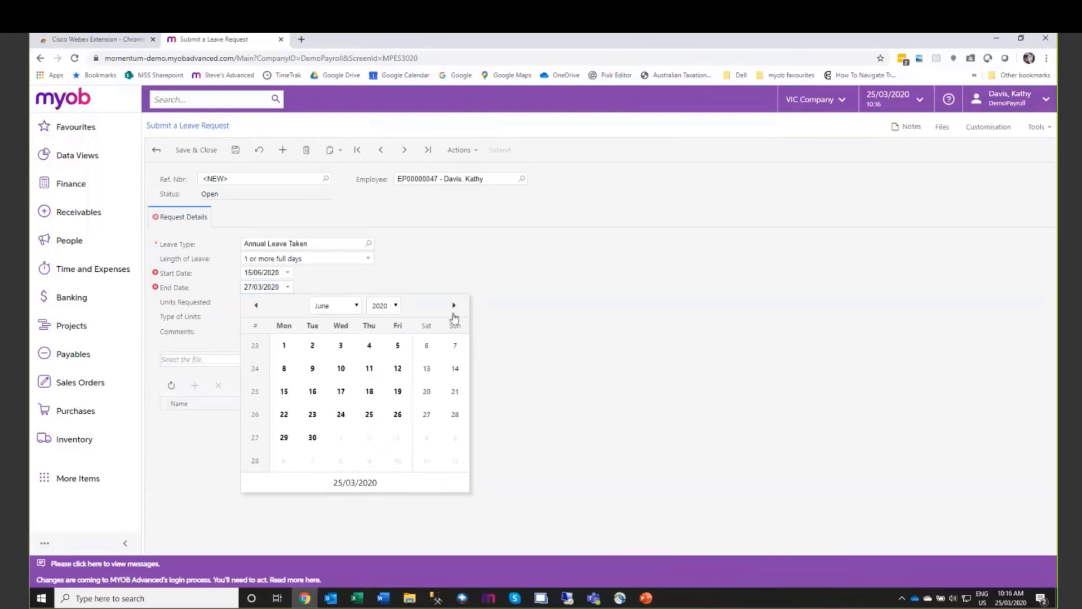
left_click(397, 415)
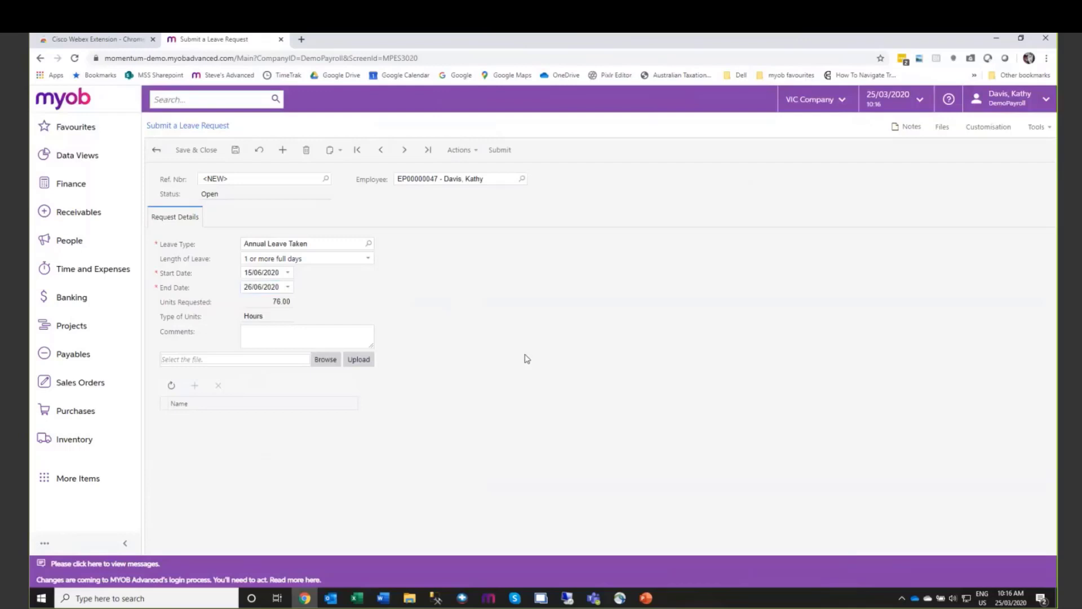
Step: Enter "shopping in singapore" as the comment on the leave request
left_click(337, 336)
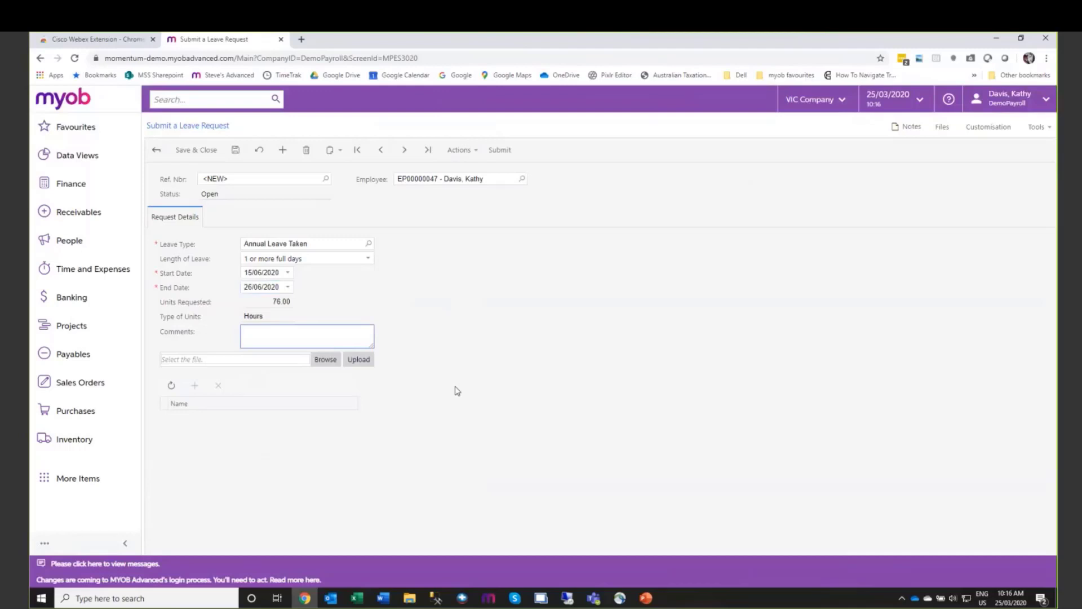
type("shopping in singapore")
key("Return")
left_click(520, 354)
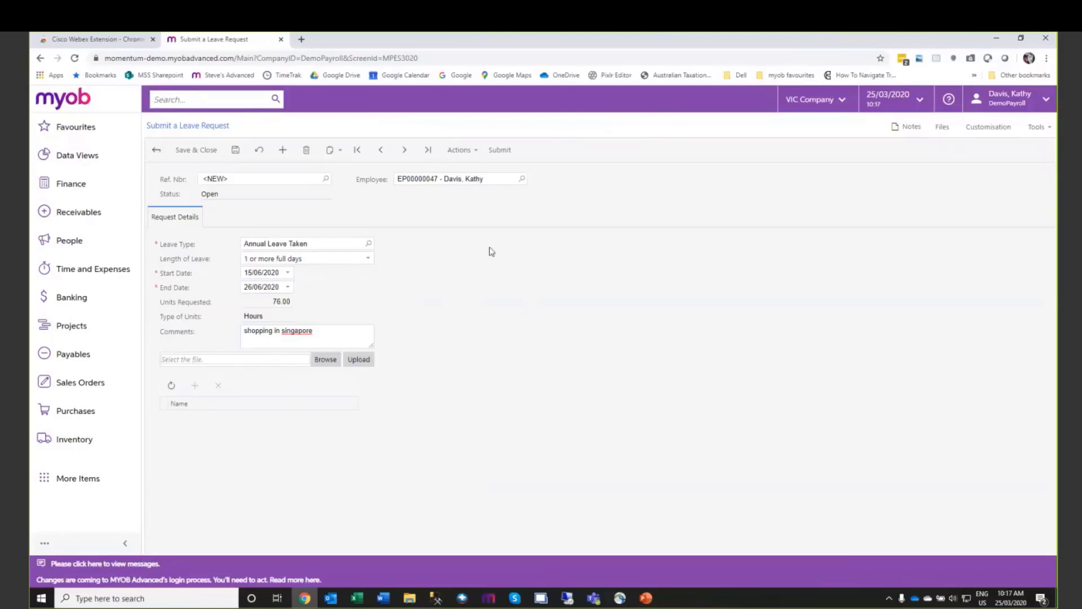
Step: Save and submit the annual leave request, and check which actions are available for it
left_click(235, 150)
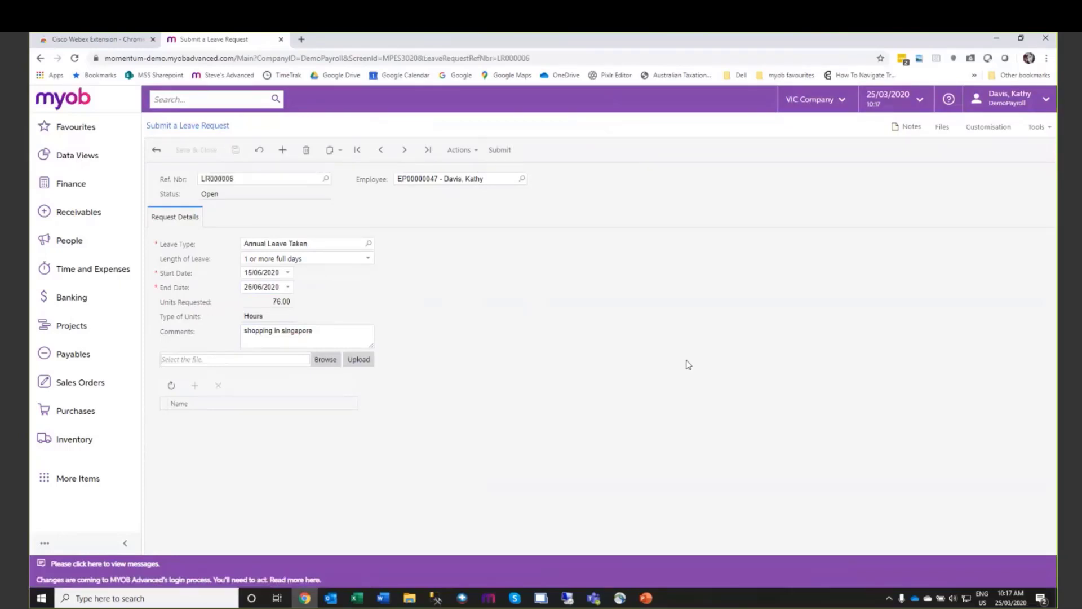
left_click(499, 149)
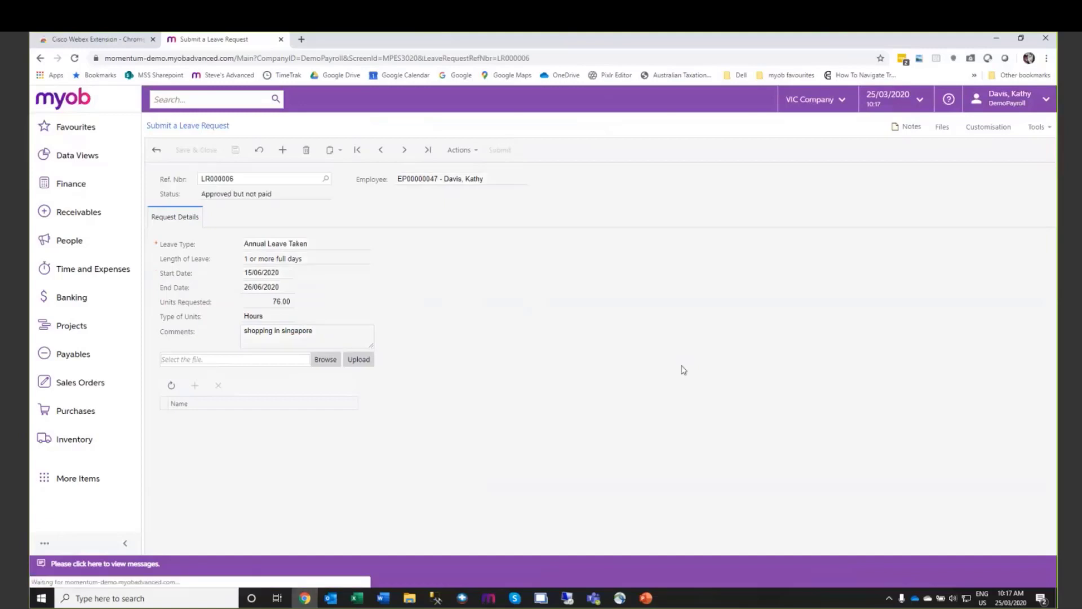
left_click(474, 151)
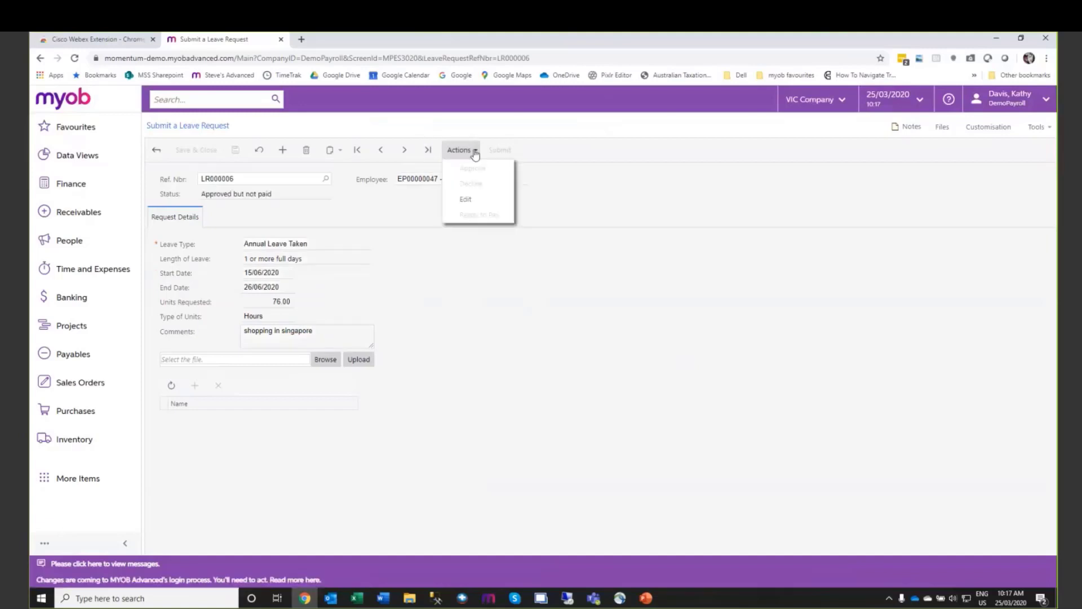
left_click(659, 302)
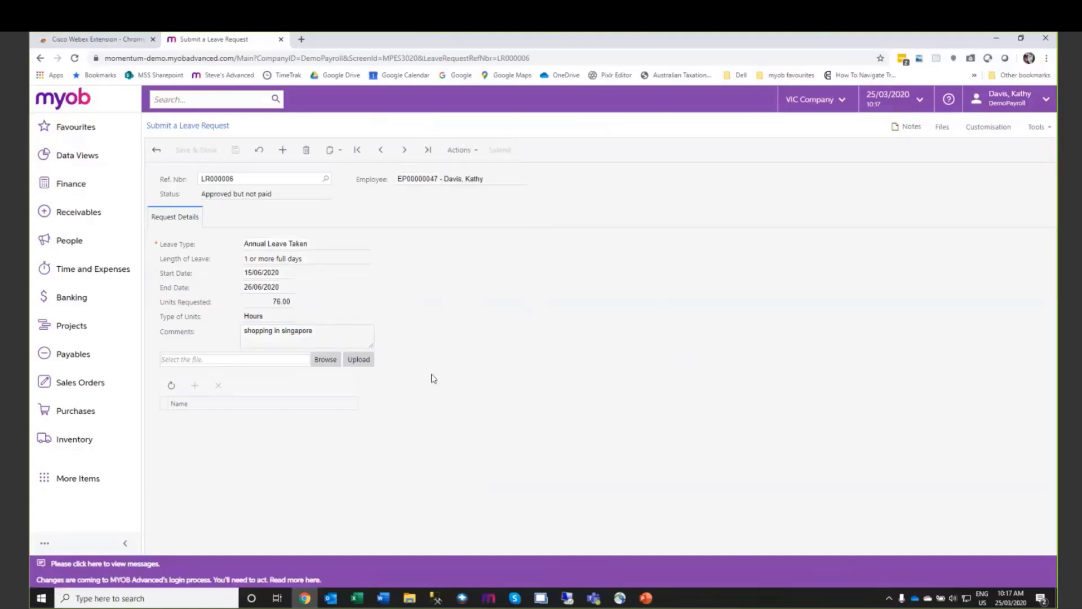
Step: Open the Employee Self Service Leave Requests list and clear the Employee filter to list every employee's requests
left_click(70, 249)
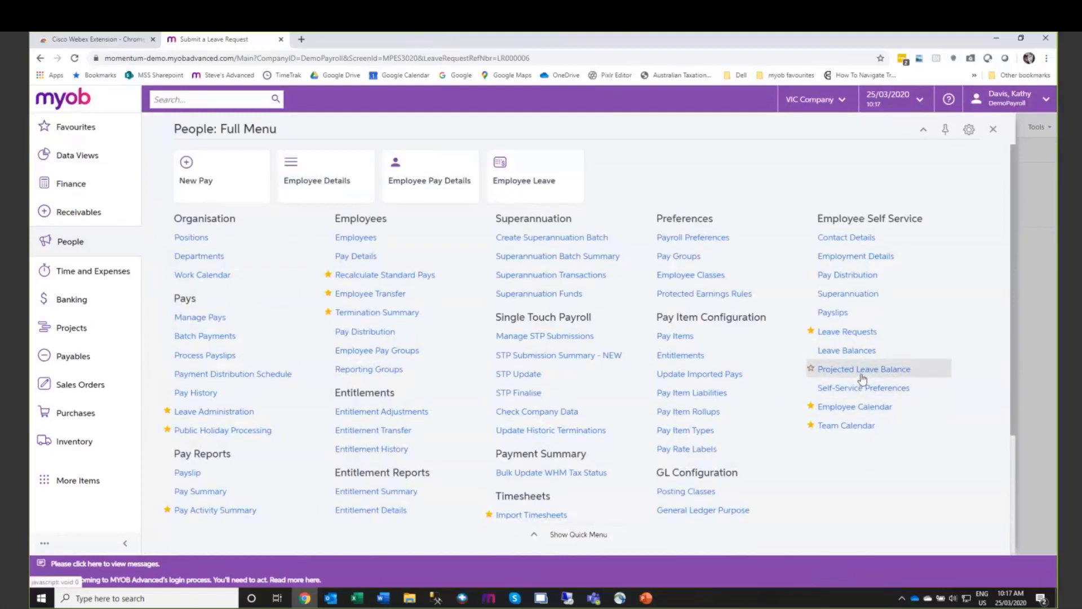
left_click(853, 332)
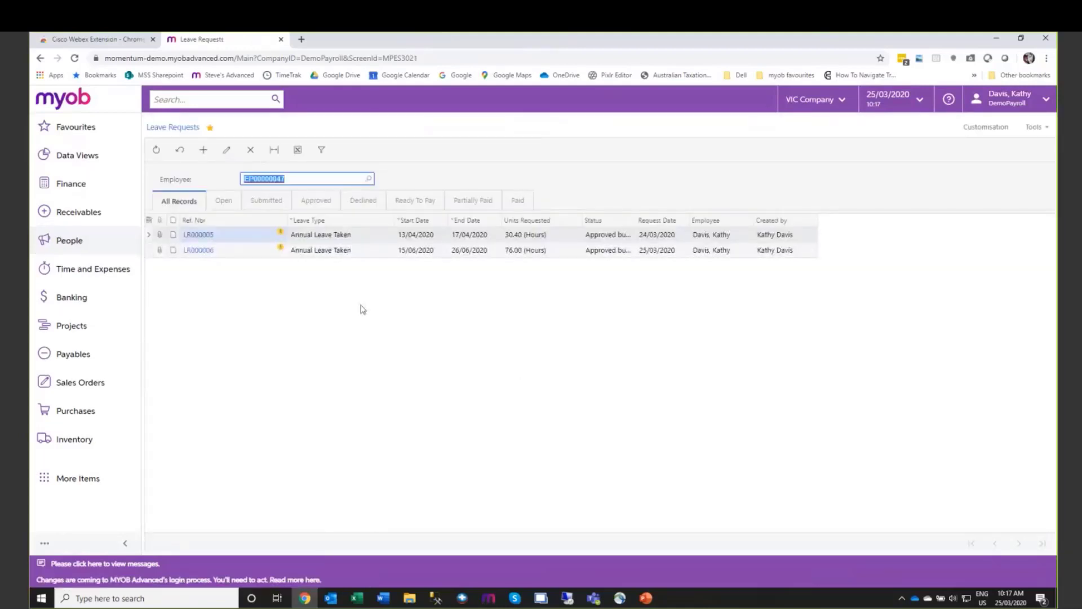
left_click(306, 168)
left_click(346, 177)
key("BackSpace")
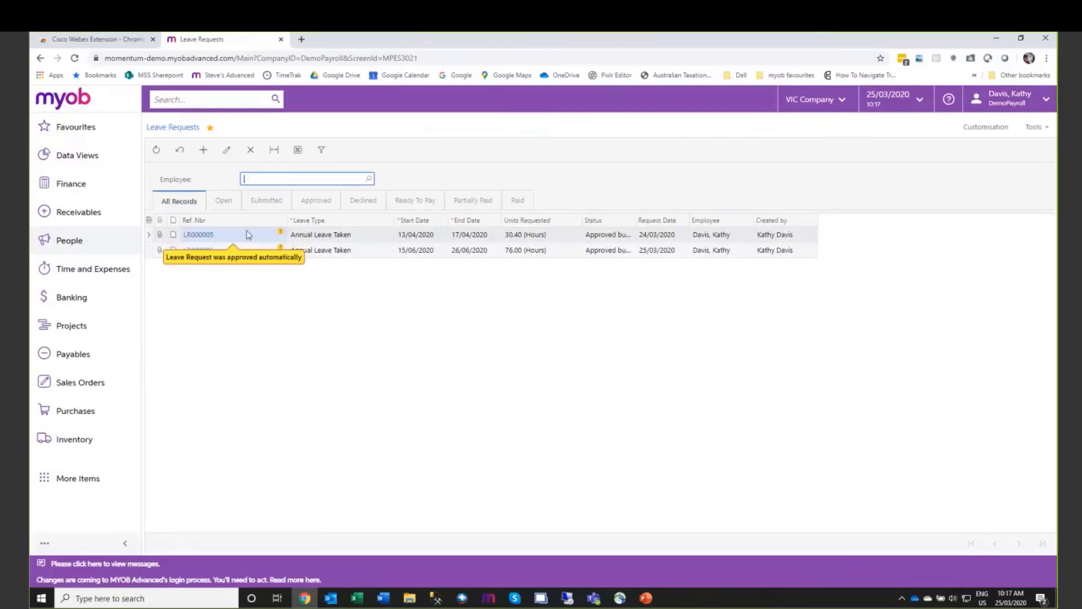
left_click(246, 230)
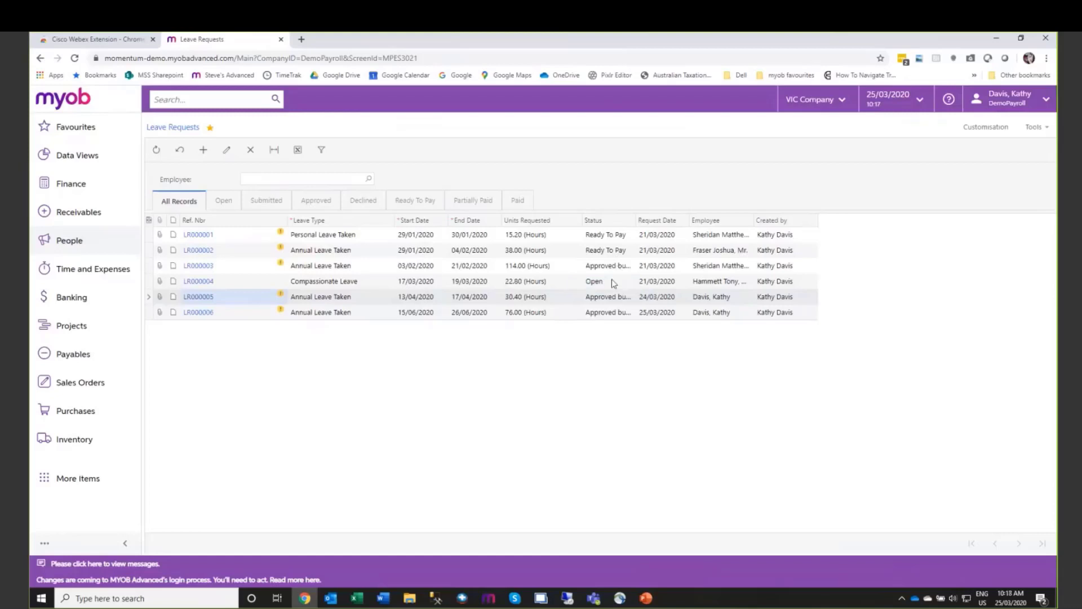
Step: Open the Compassionate Leave request with status Open that starts 17/03/2020, submit it and return to the Leave Requests list
left_click(616, 284)
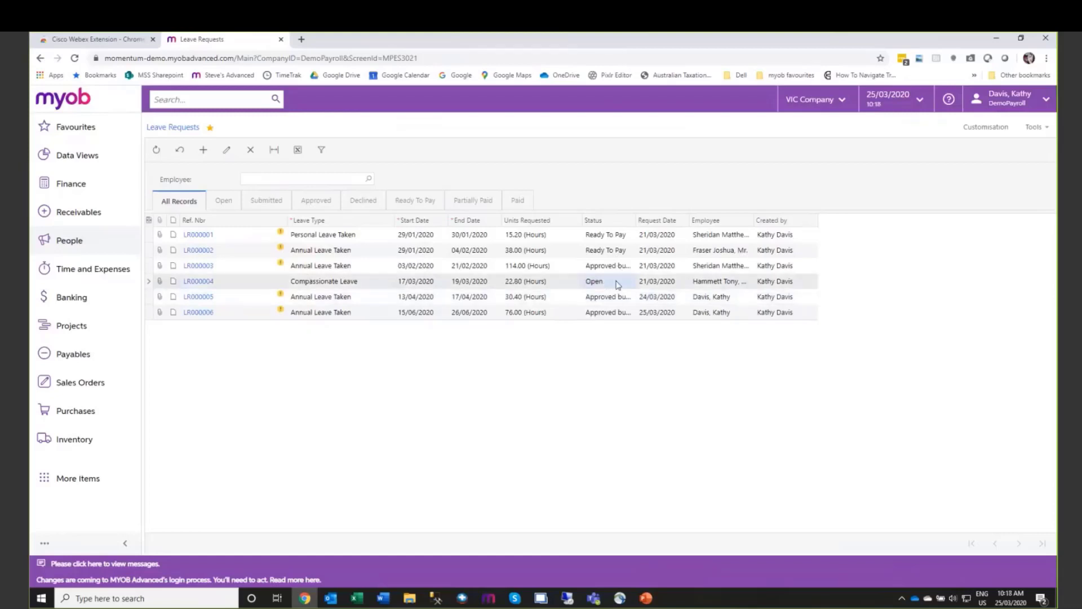
left_click(199, 282)
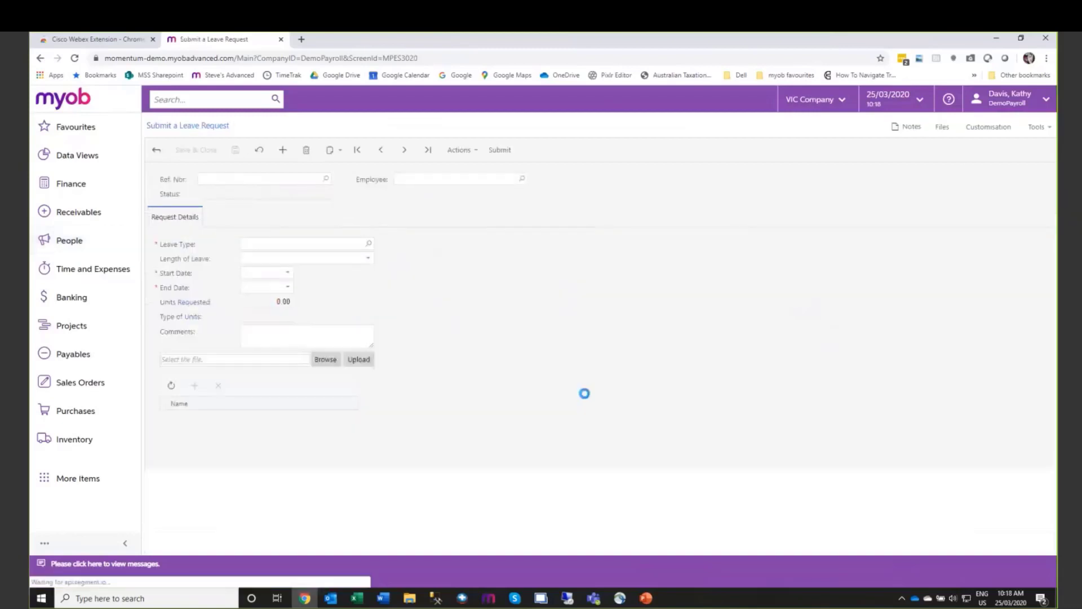
left_click(472, 150)
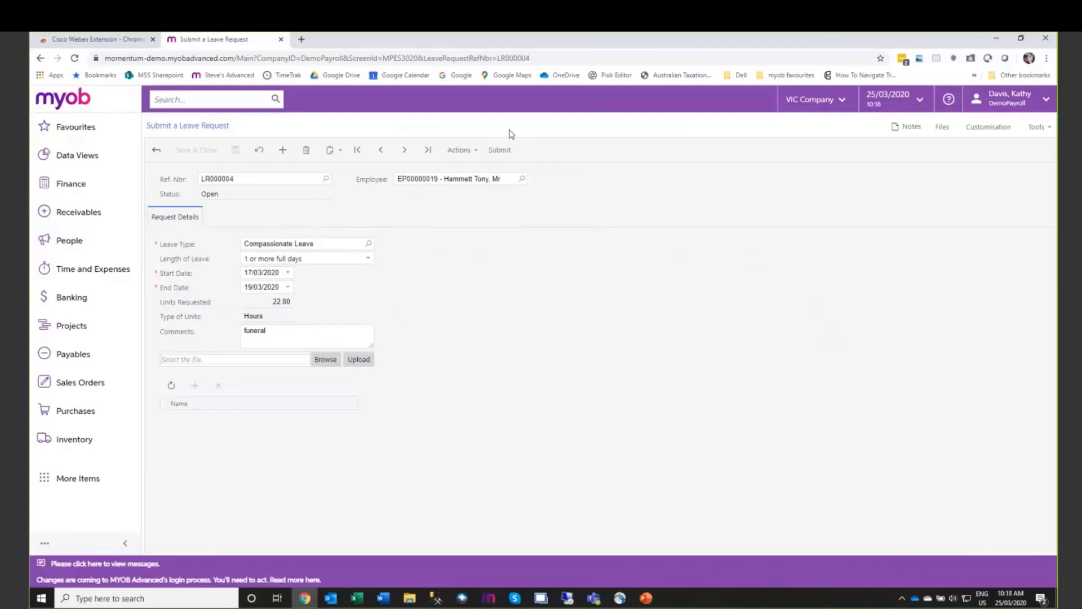
left_click(500, 150)
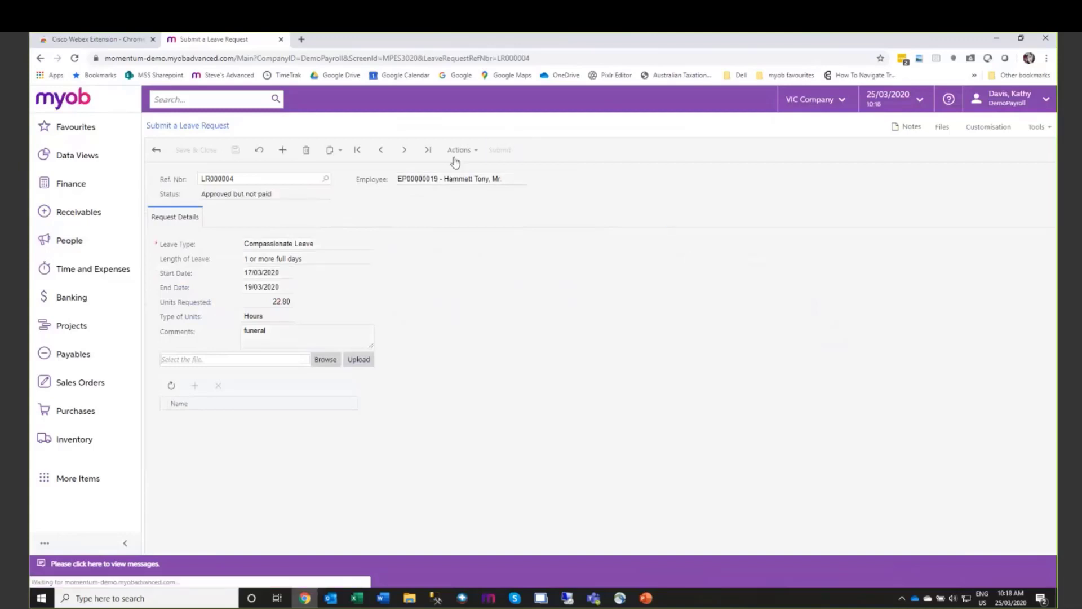
left_click(476, 150)
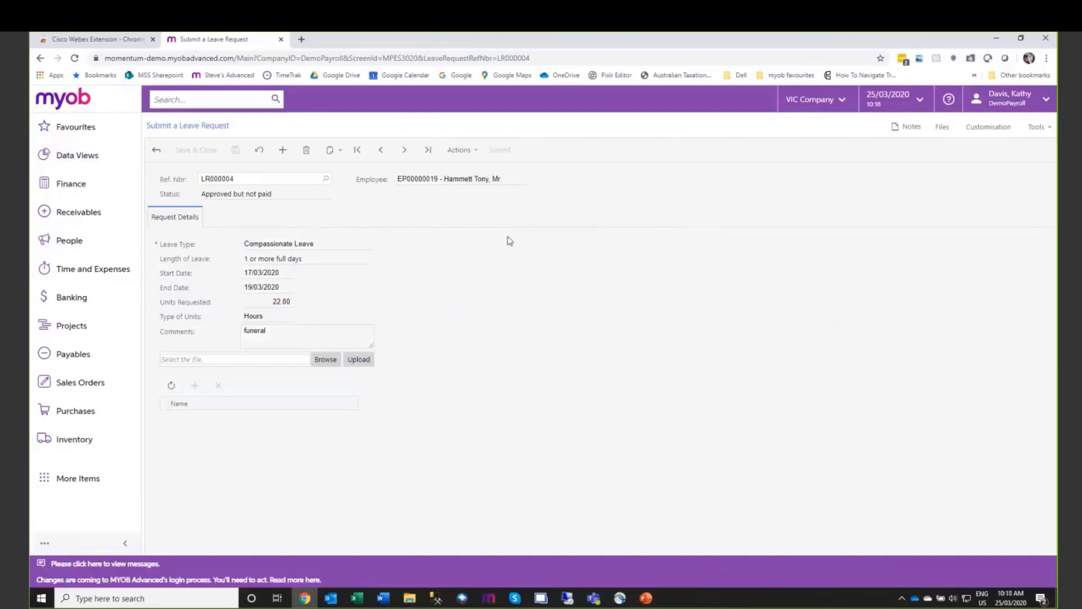
left_click(157, 151)
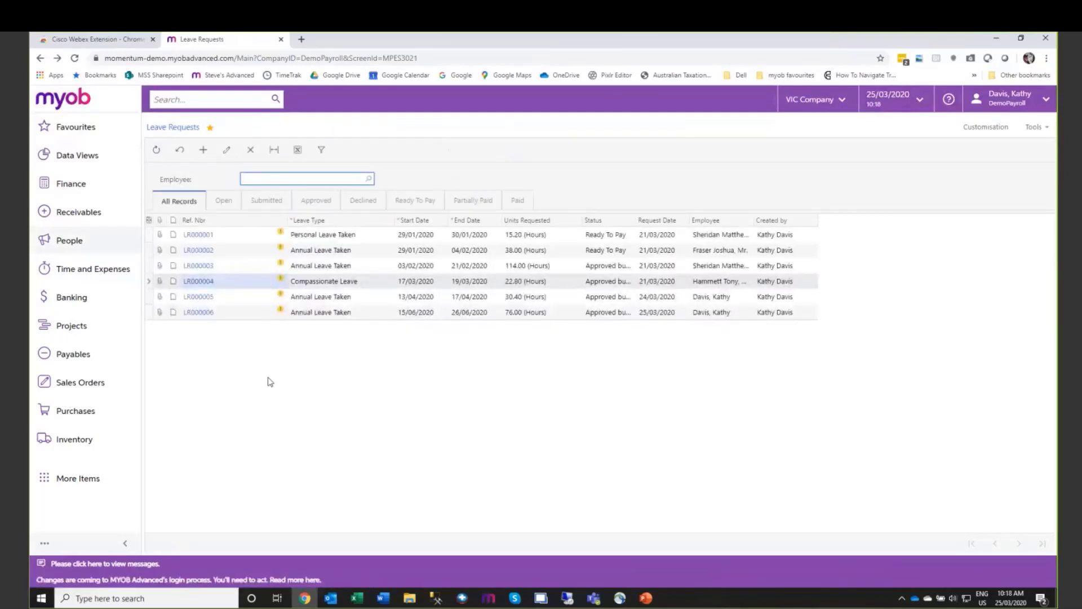
Step: Open the Leave Administration page from the People area's Pays section
left_click(69, 246)
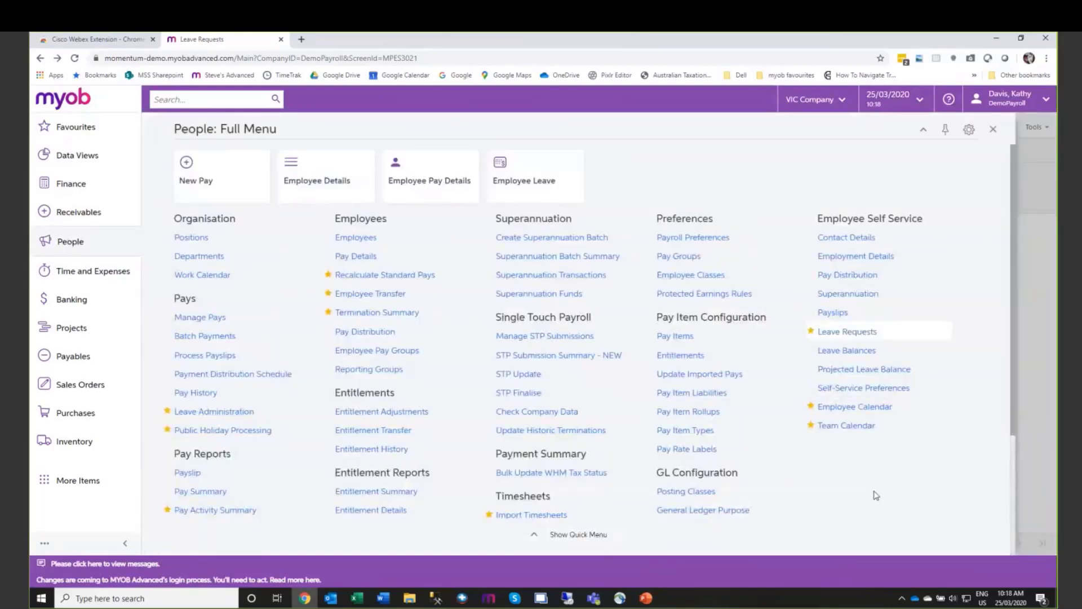
left_click(217, 412)
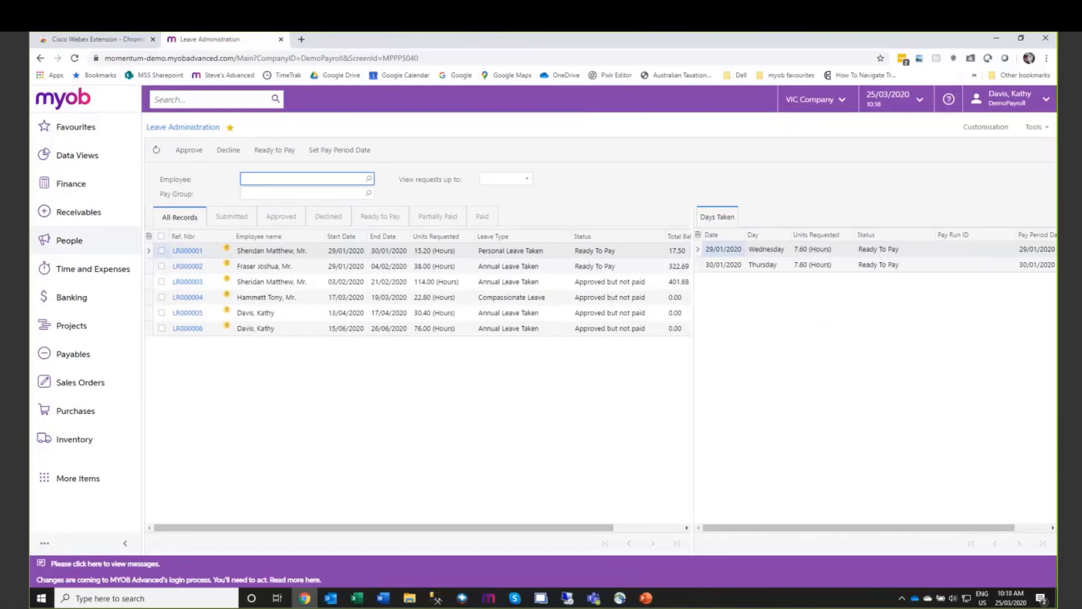
left_click(58, 244)
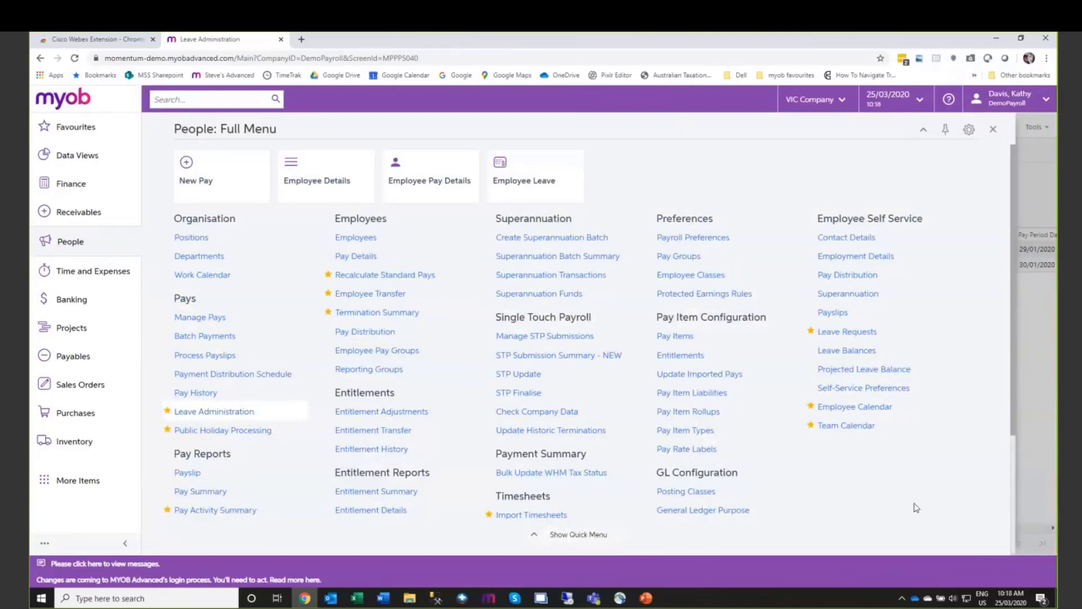
left_click(214, 416)
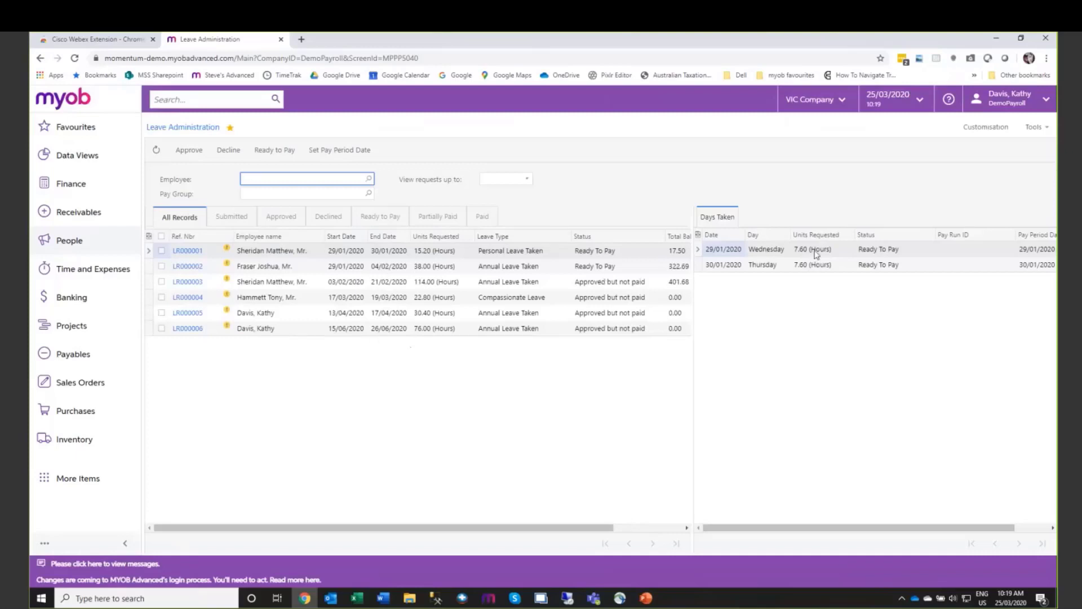
Step: Select only the three leave requests starting in January and February 2020 and process them as Ready to Pay
left_click(162, 235)
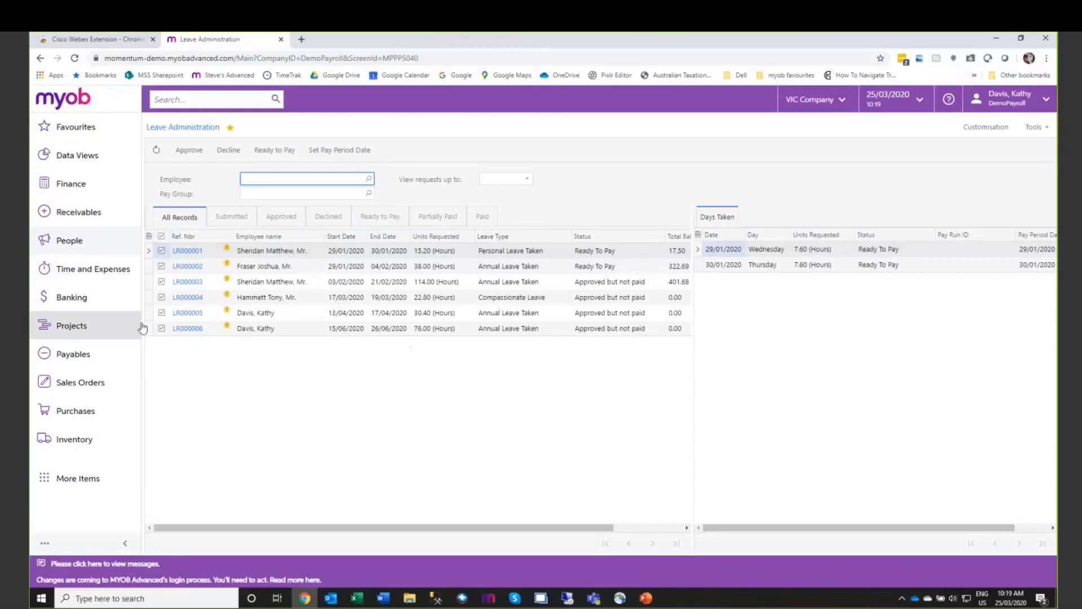
left_click(161, 314)
left_click(162, 328)
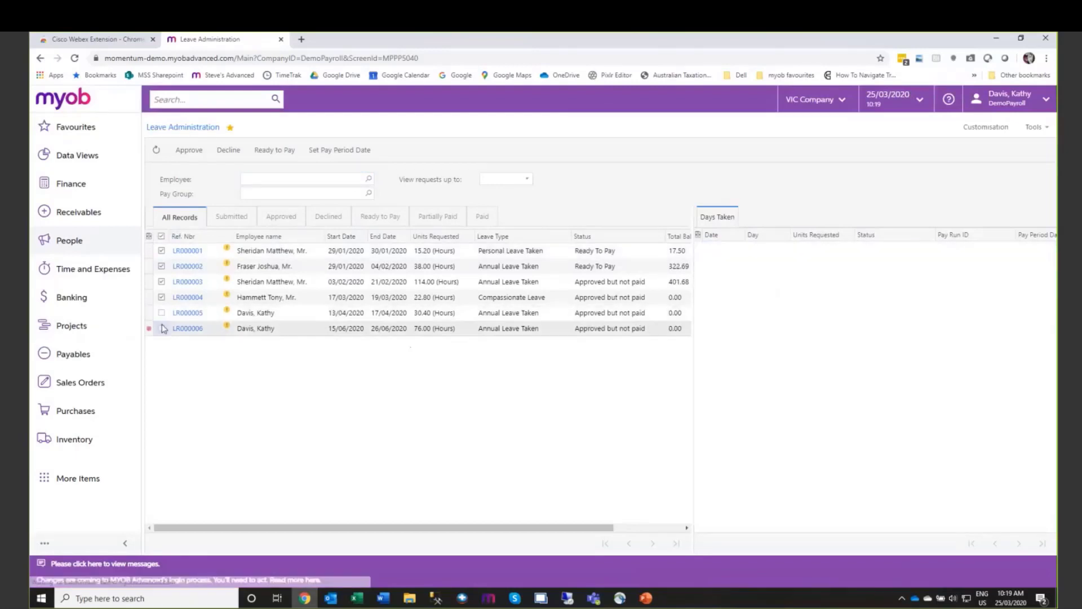
left_click(161, 312)
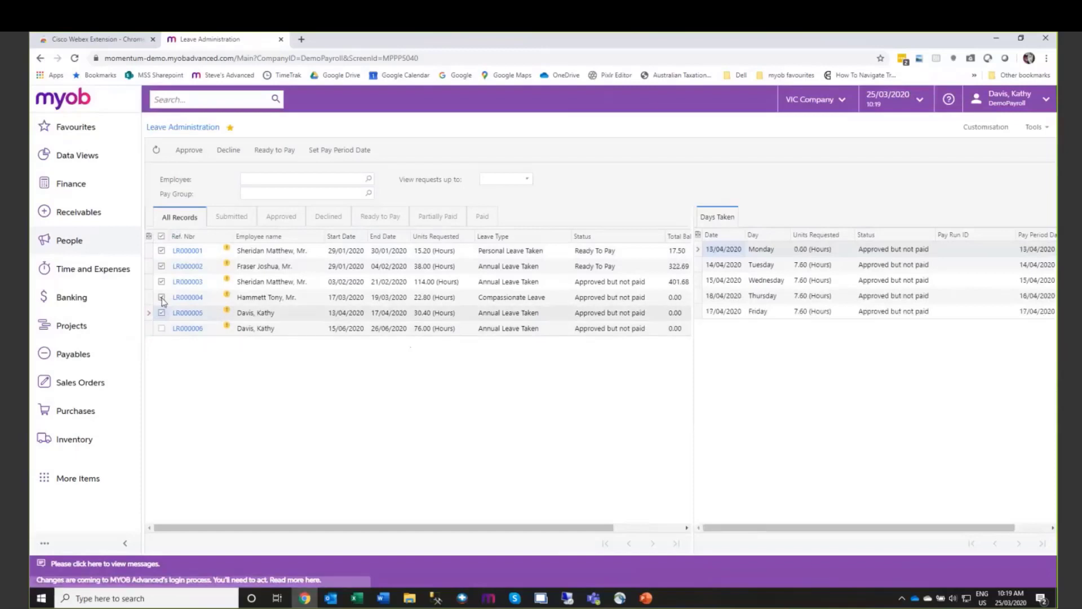
left_click(160, 297)
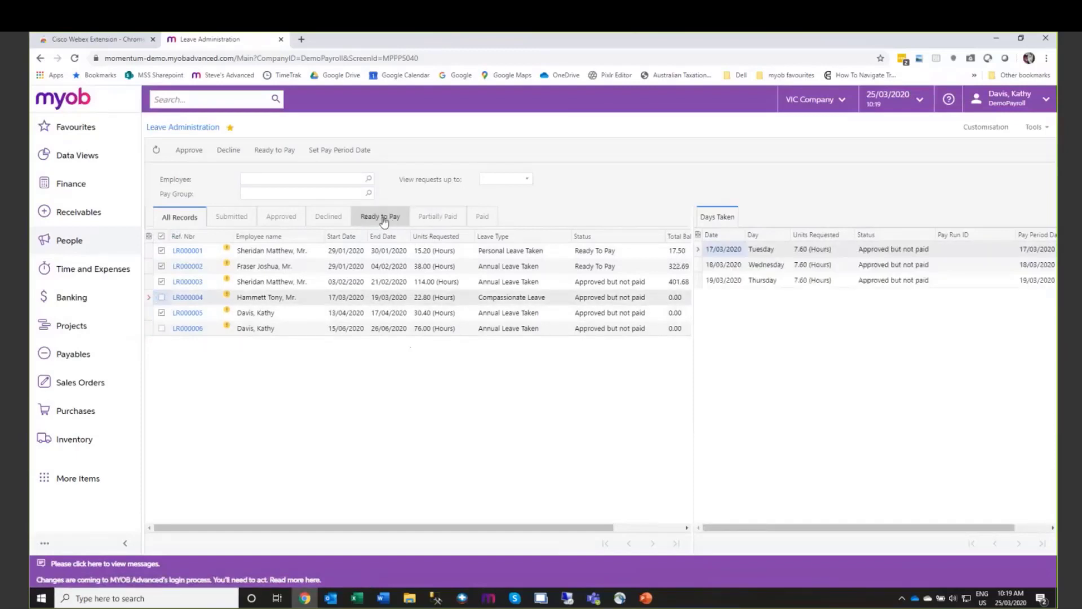
left_click(161, 313)
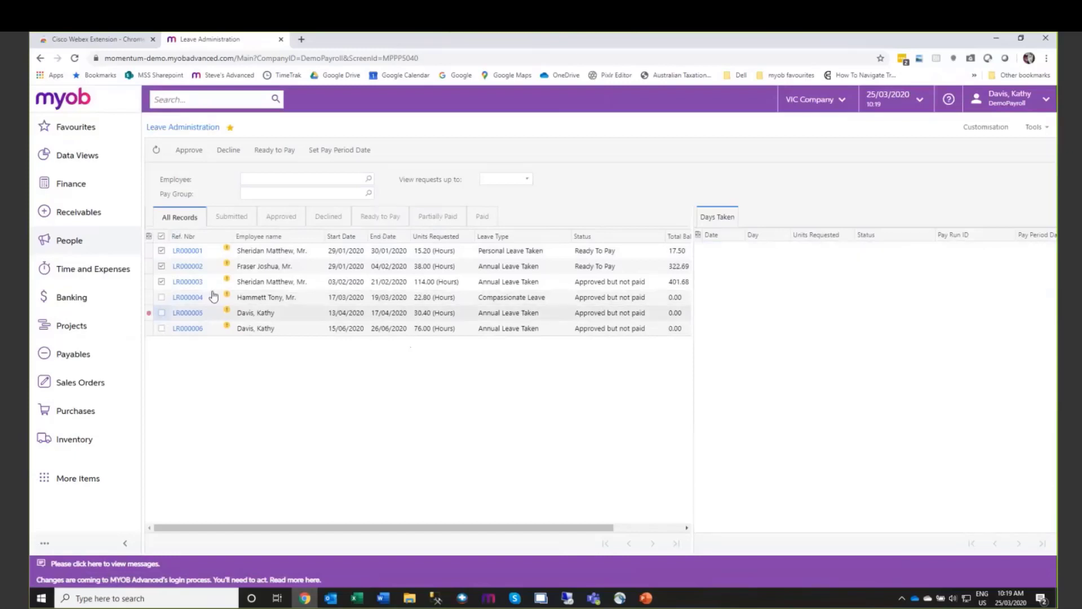
left_click(265, 150)
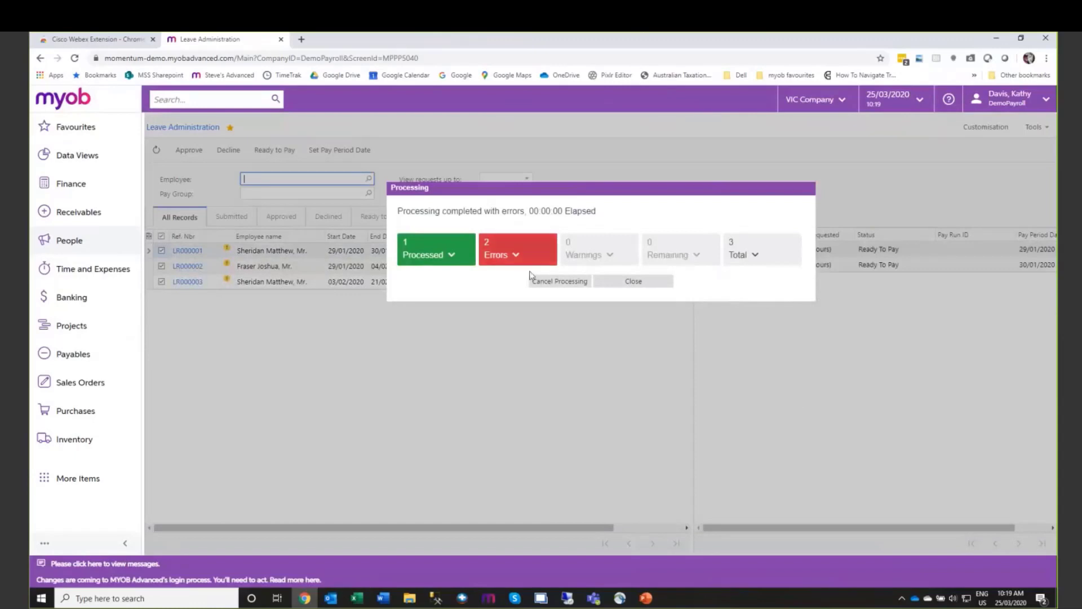
Step: Review the error details in the Ready to Pay processing results, and close the results
left_click(515, 255)
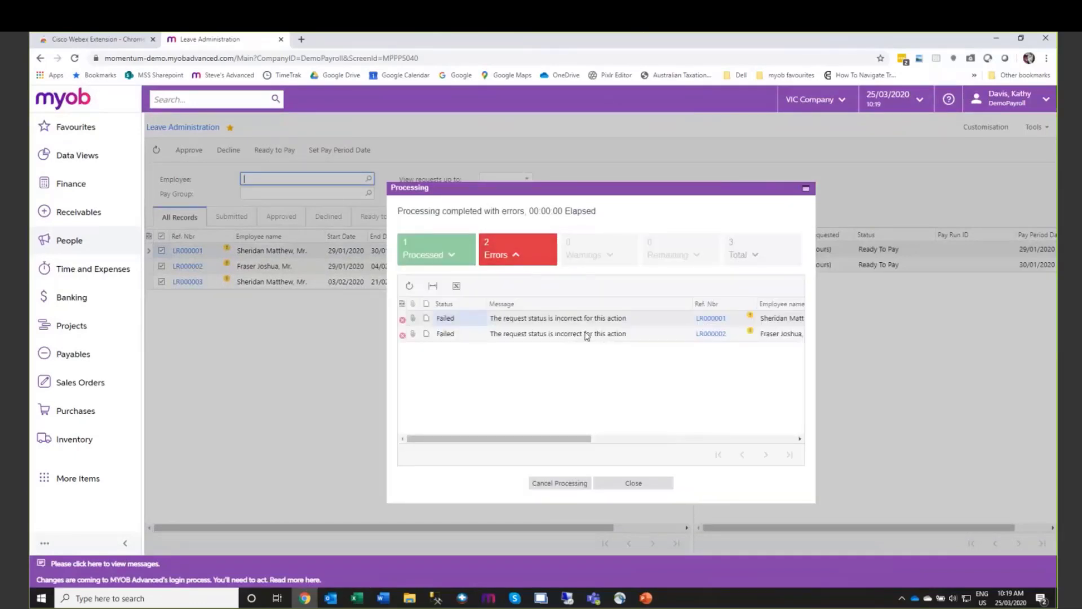
left_click(569, 442)
left_click_drag(569, 443, 801, 438)
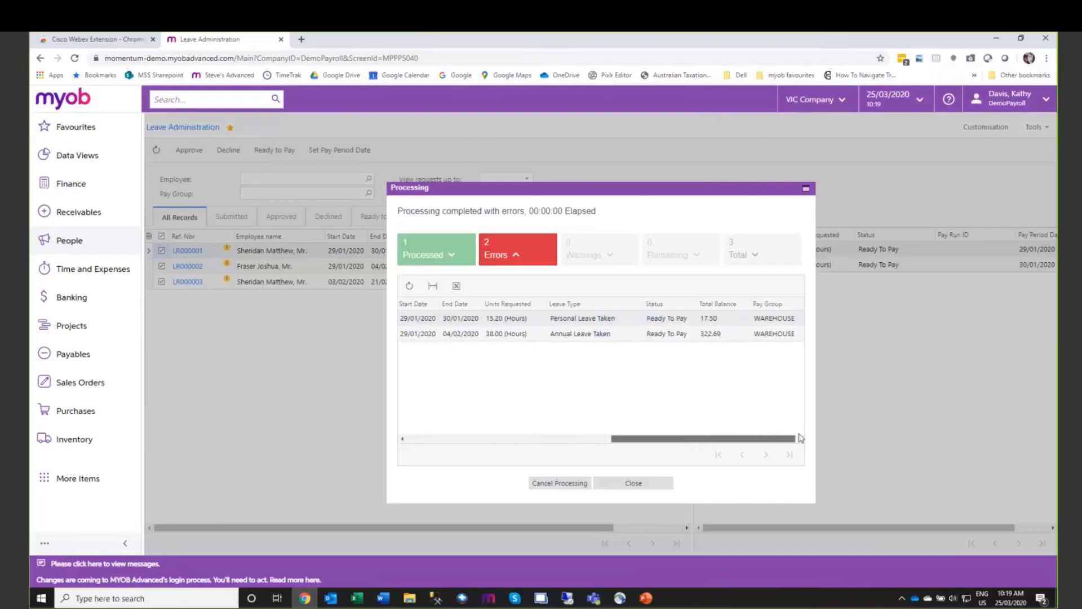
left_click(654, 483)
Step: View the days taken for the annual leave request starting 15/06/2020 and the personal leave request starting 29/01/2020
left_click(273, 331)
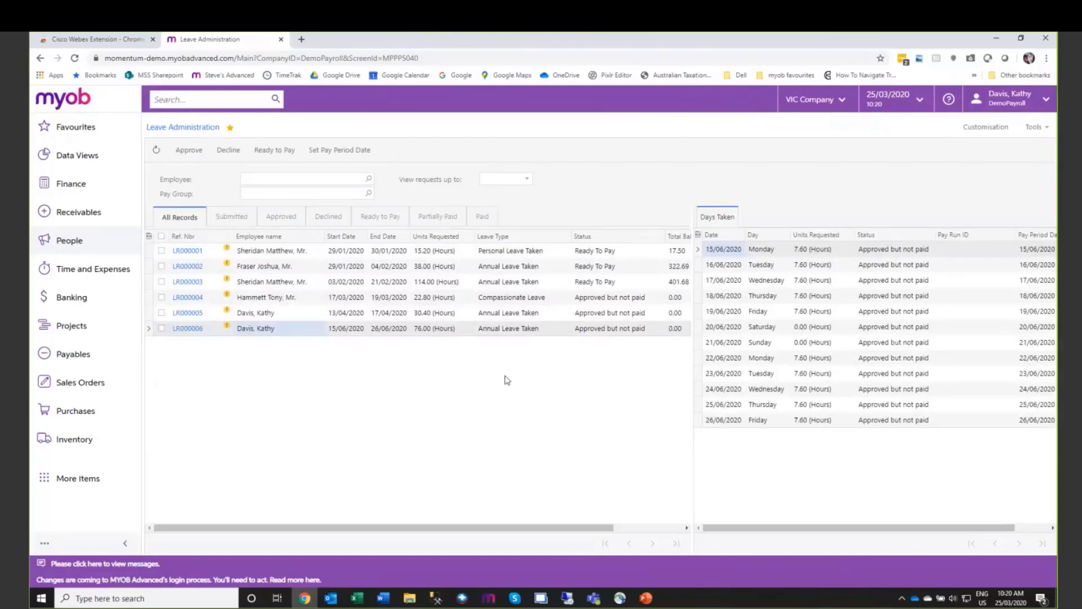
left_click(330, 251)
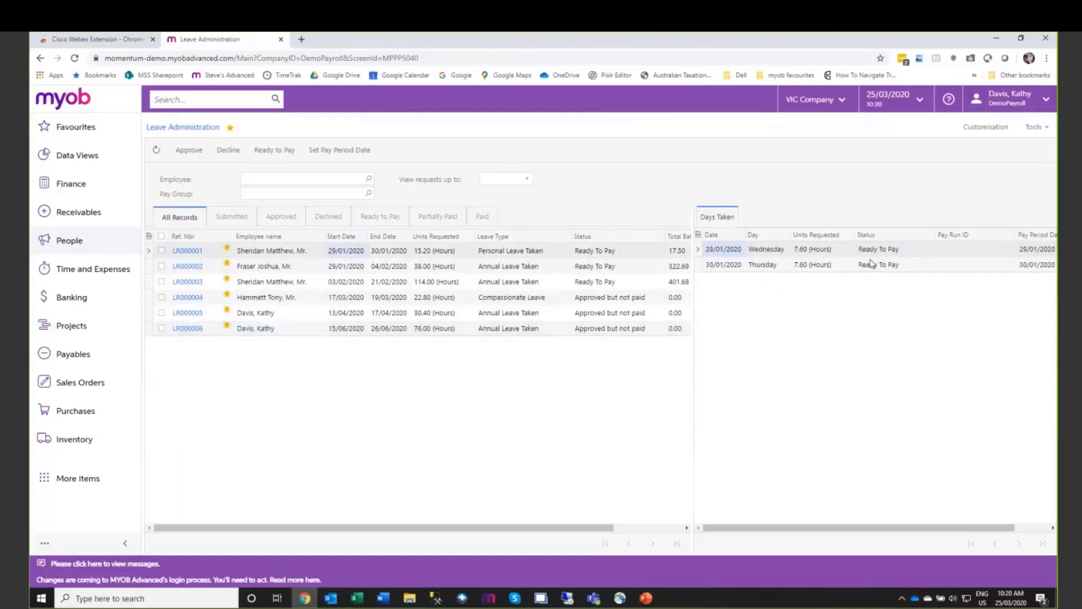
Step: View the days taken for the second leave request, and open the Warehouse team pay run from Manage Pays
left_click(344, 268)
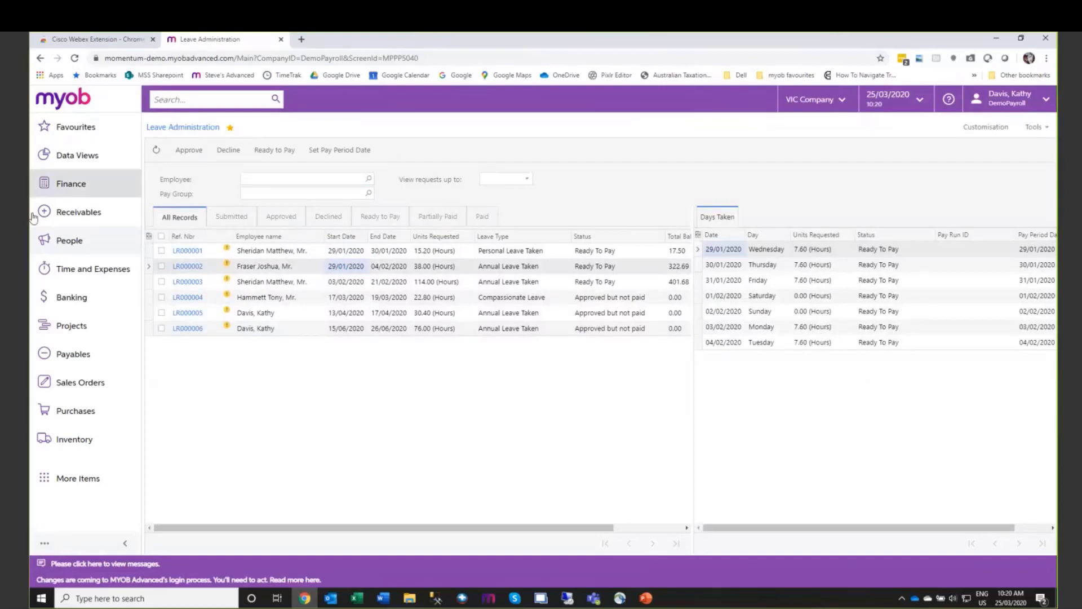
left_click(72, 243)
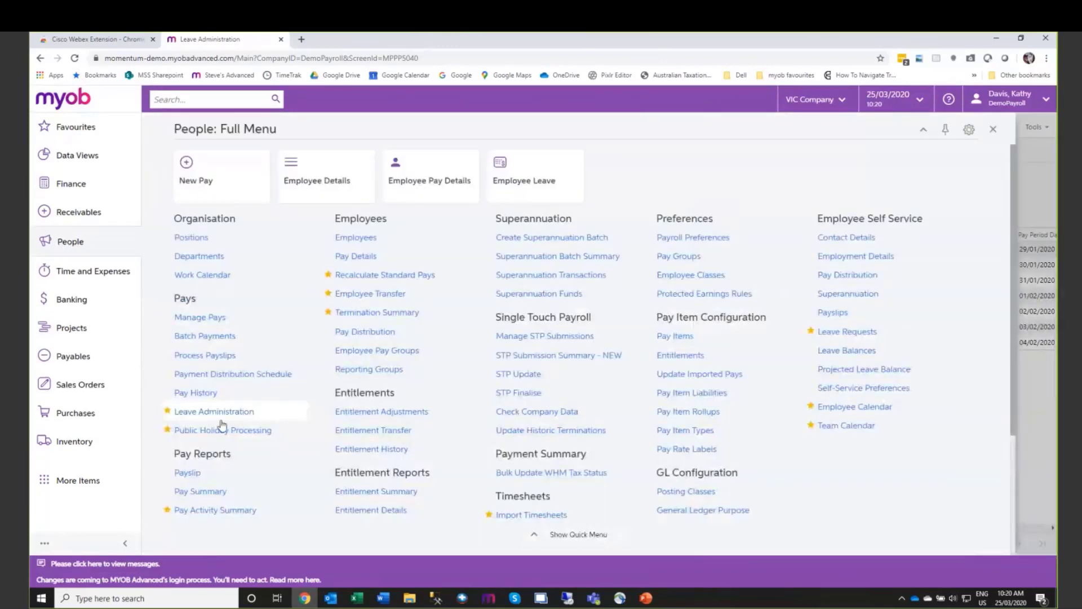
left_click(212, 317)
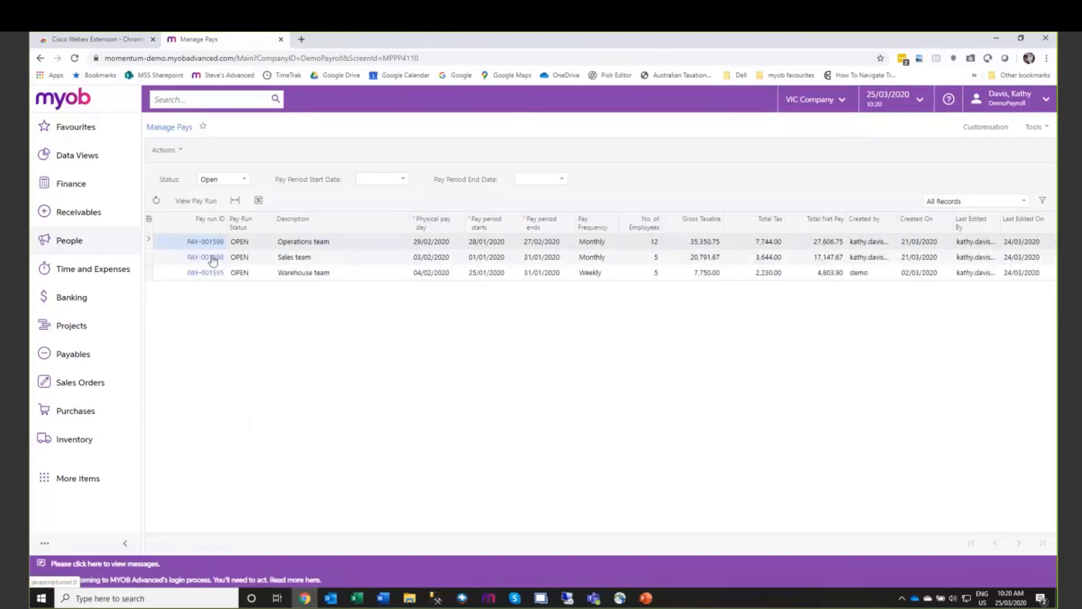
left_click(210, 274)
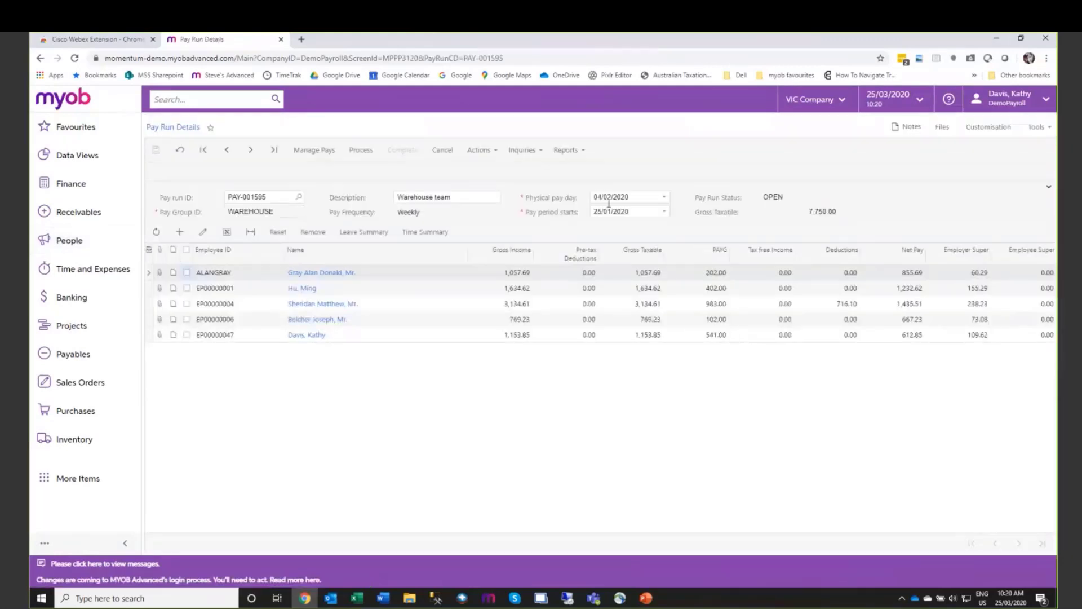
Step: Import the ready-to-pay leave into the Warehouse team pay run
left_click(584, 150)
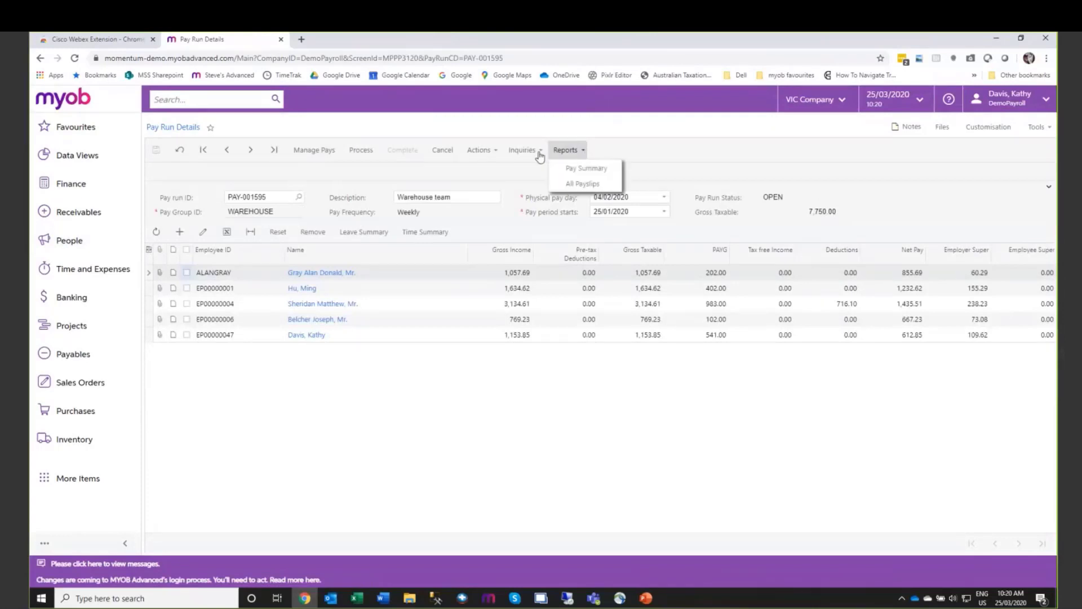
left_click(478, 149)
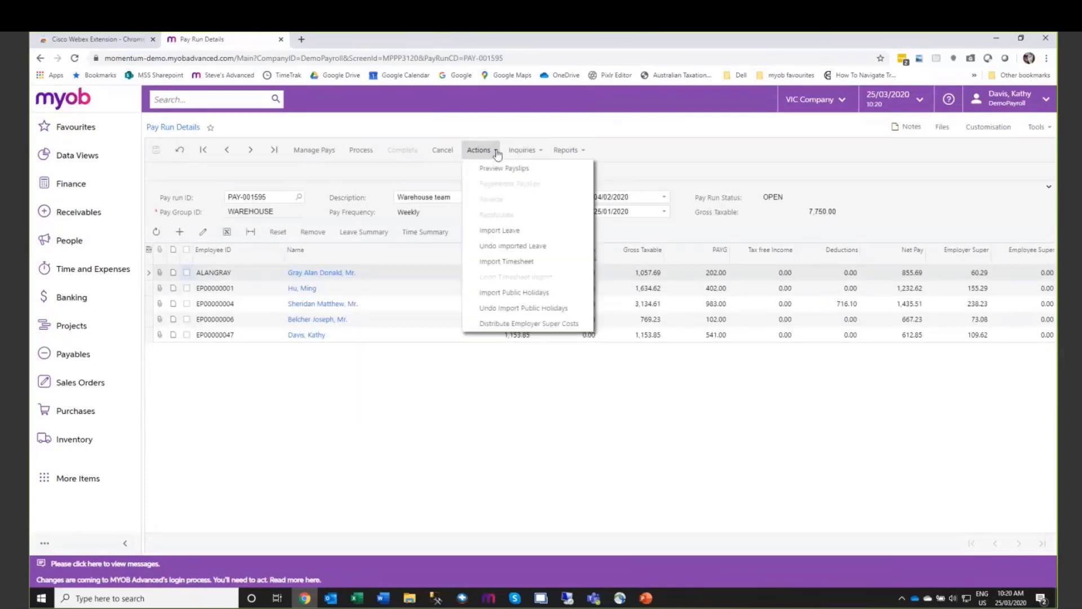
left_click(511, 232)
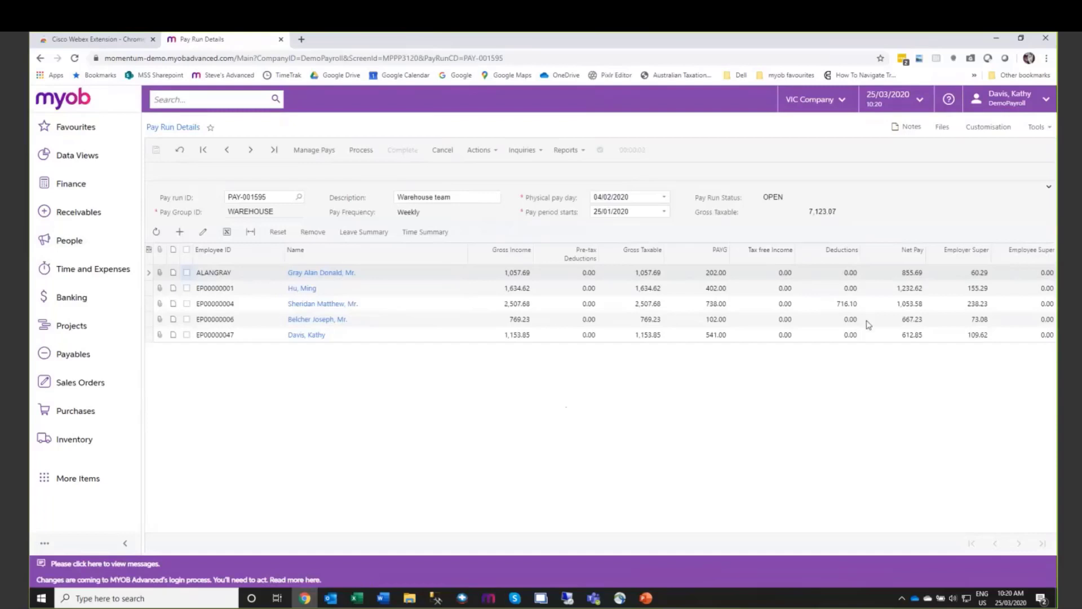
Step: Open the third-listed employee's current pay from the pay run and inspect the Personal Leave Taken line
left_click(316, 306)
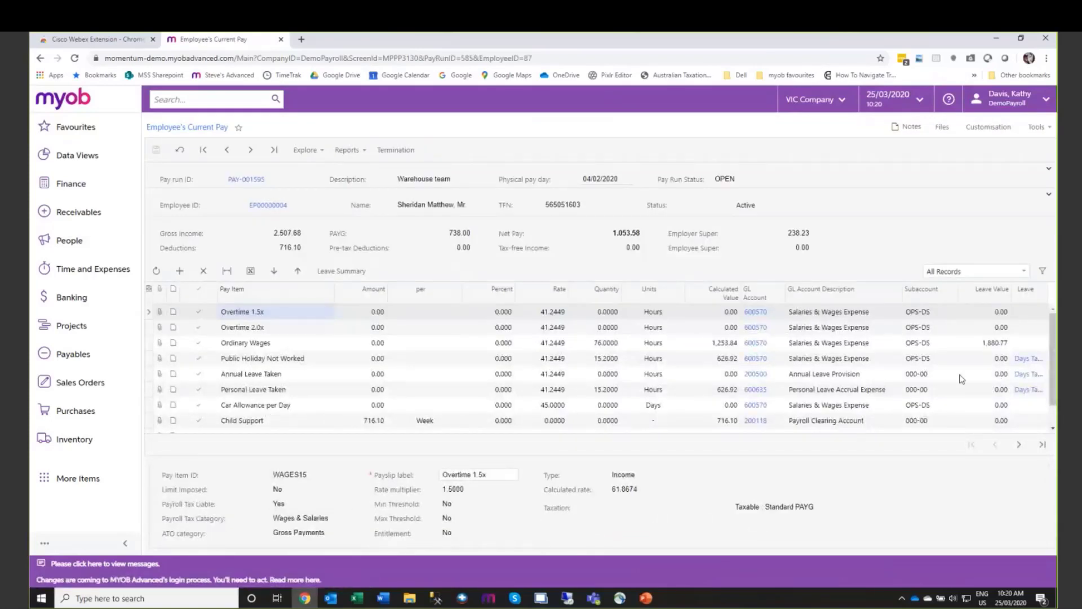
left_click(693, 391)
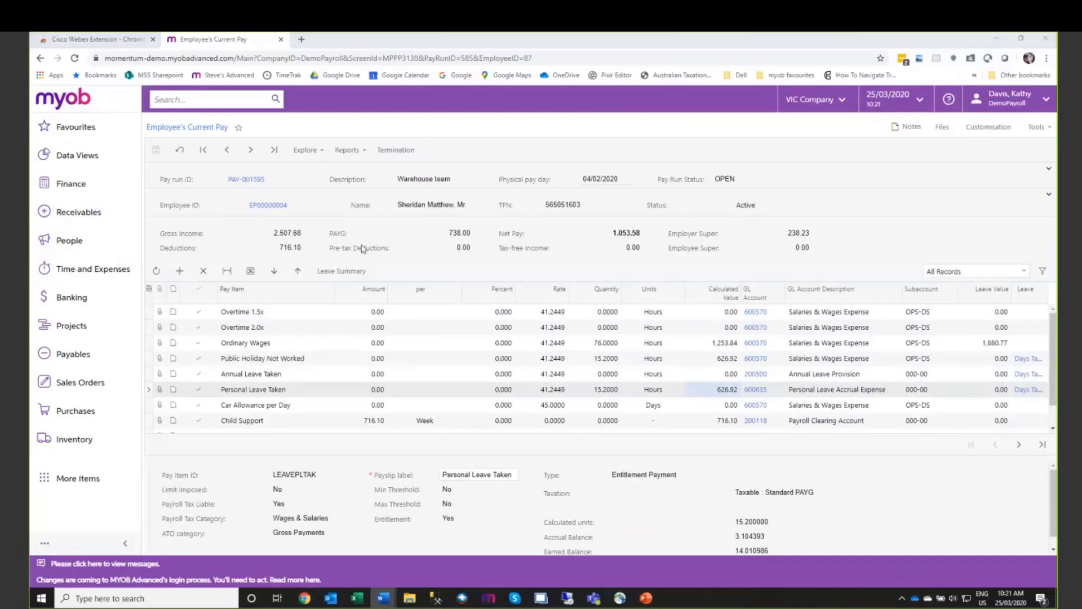
Step: Look over the People area's full list of pages, and switch to PowerPoint to show the Timesheet Imports slide
left_click(69, 243)
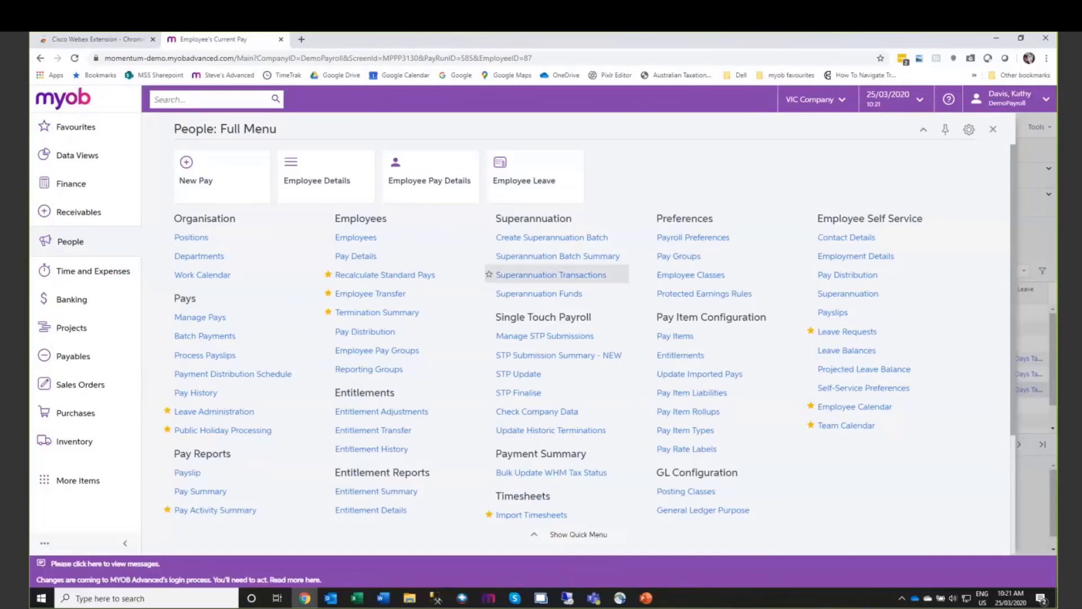
key("alt+Tab")
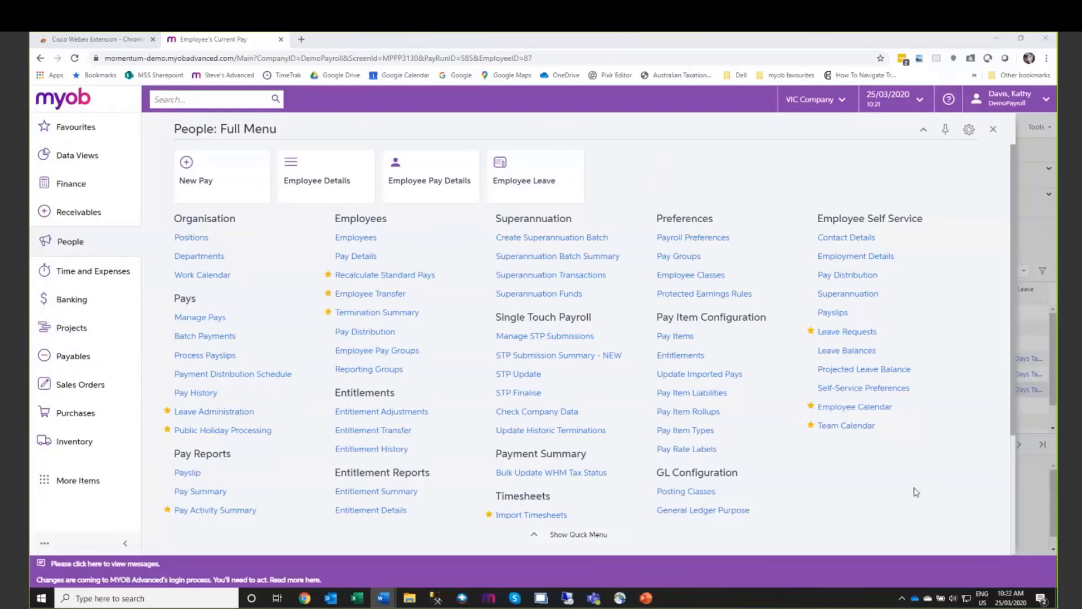
scroll(911, 479, "down", 3)
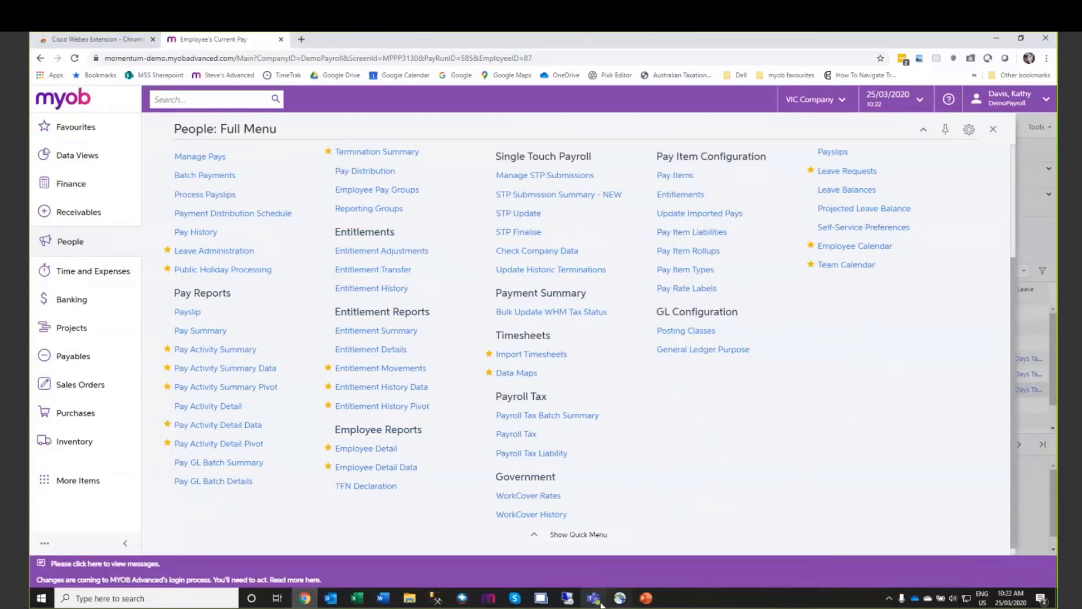
left_click(646, 600)
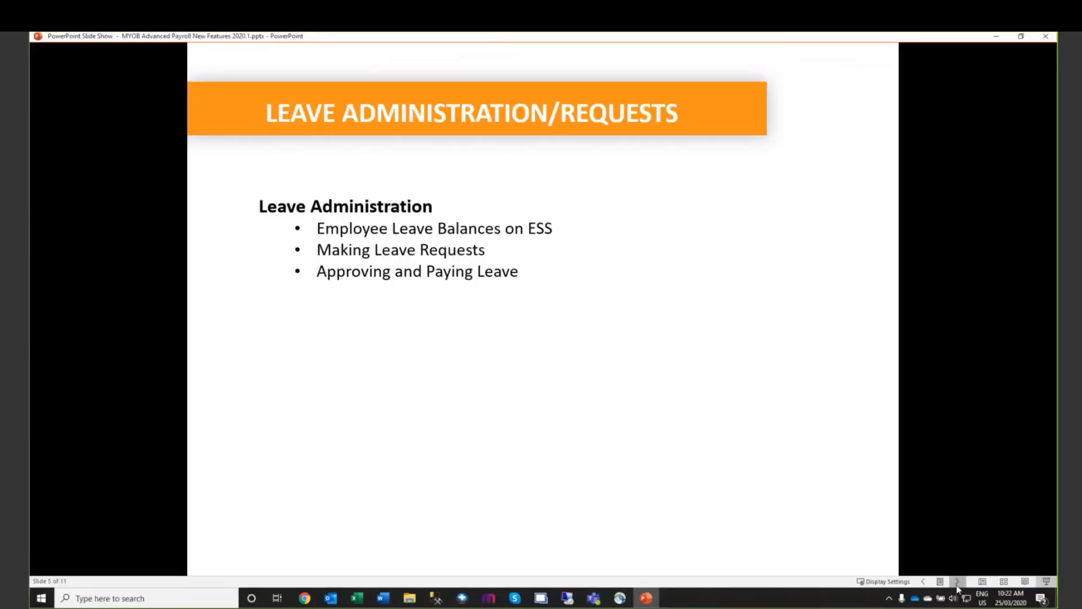
left_click(957, 581)
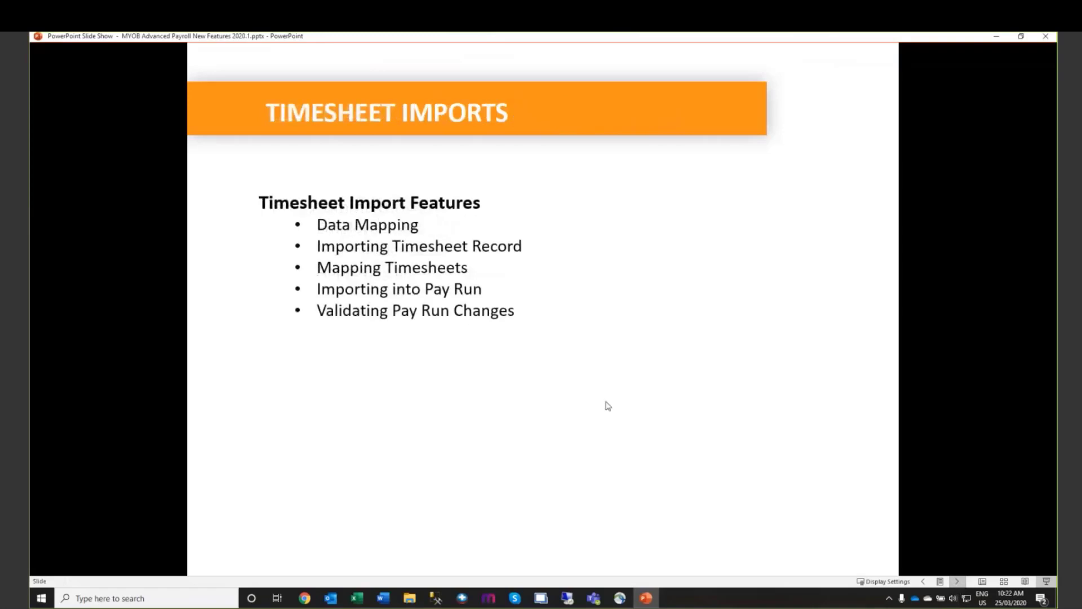
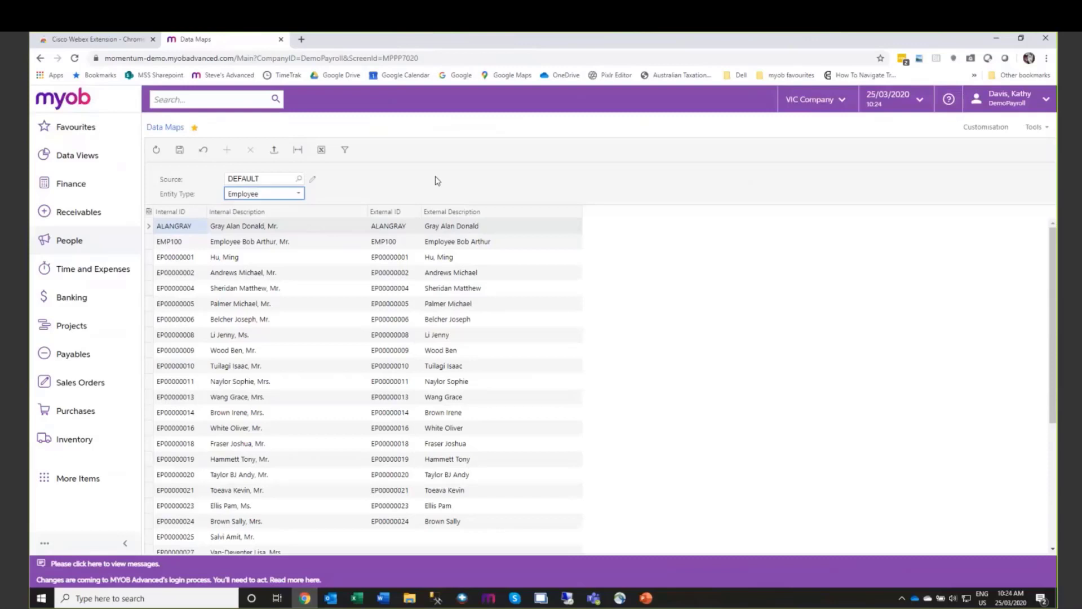
Step: Review the DEFAULT source's data maps for the Sub account entity type and the Pay Item entity type
left_click(298, 193)
left_click(277, 229)
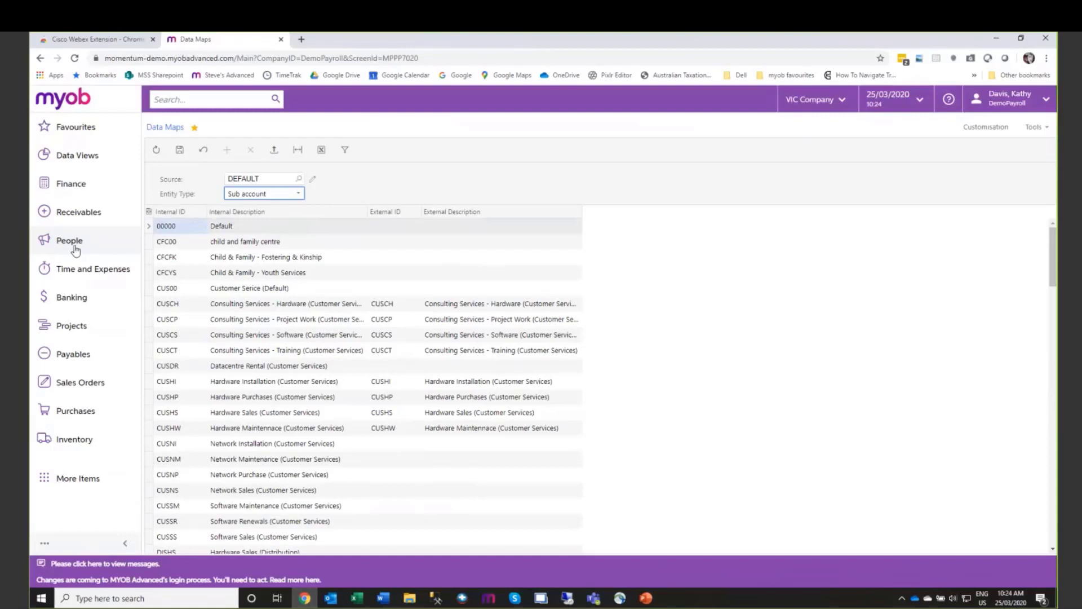
left_click(298, 195)
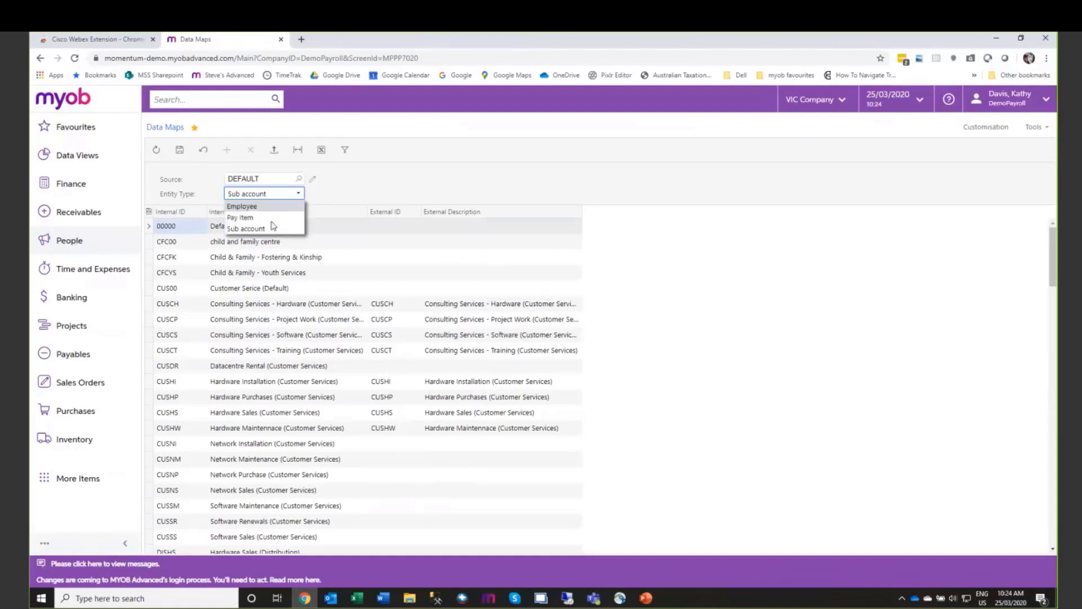
left_click(242, 218)
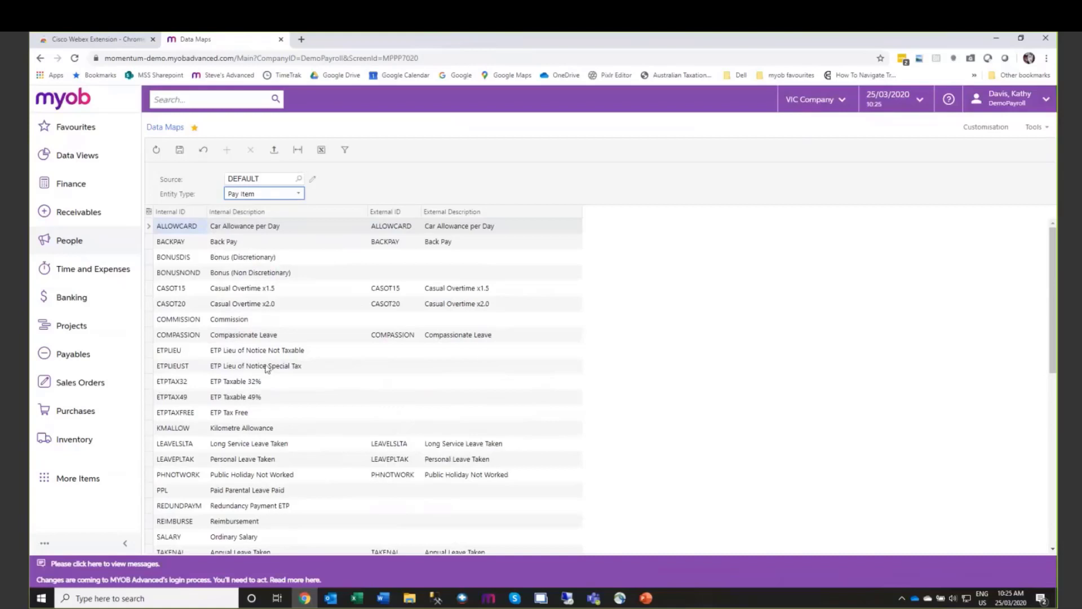
scroll(496, 404, "down", 2)
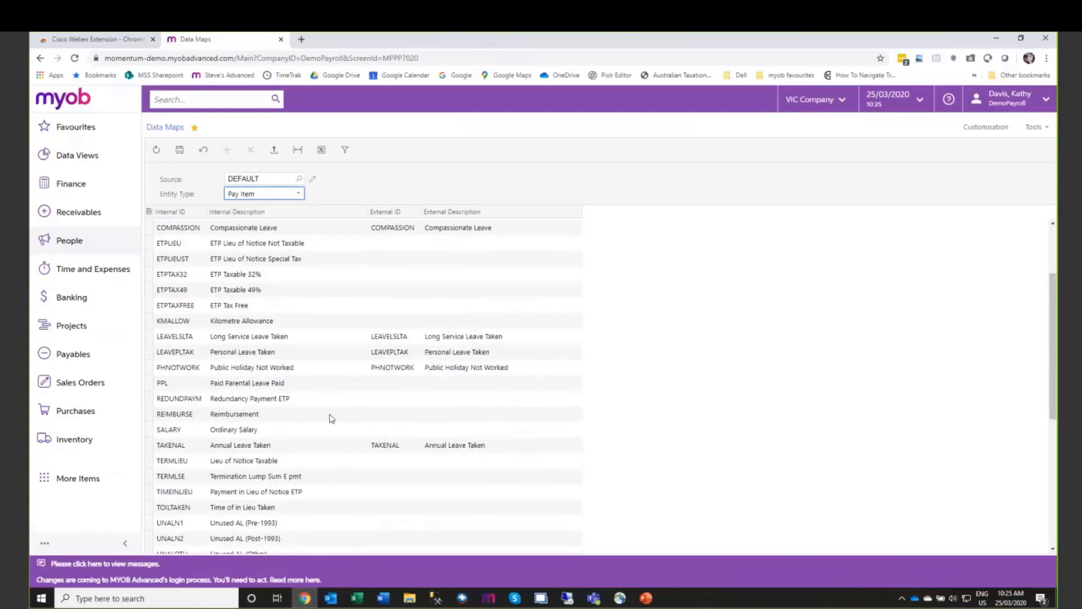
scroll(430, 500, "down", 2)
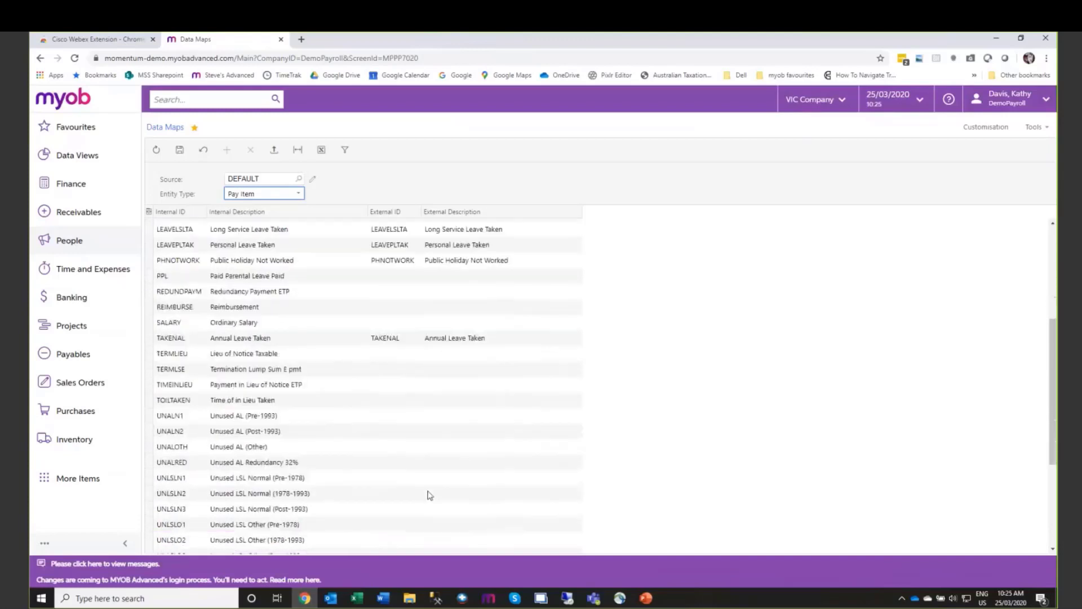
scroll(458, 458, "up", 2)
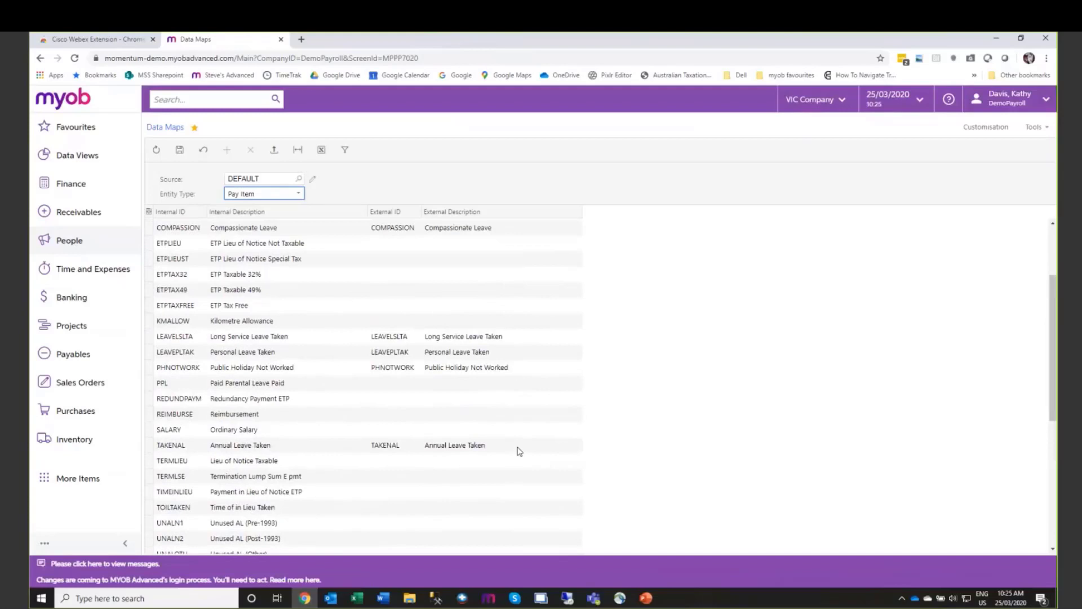
scroll(518, 444, "up", 2)
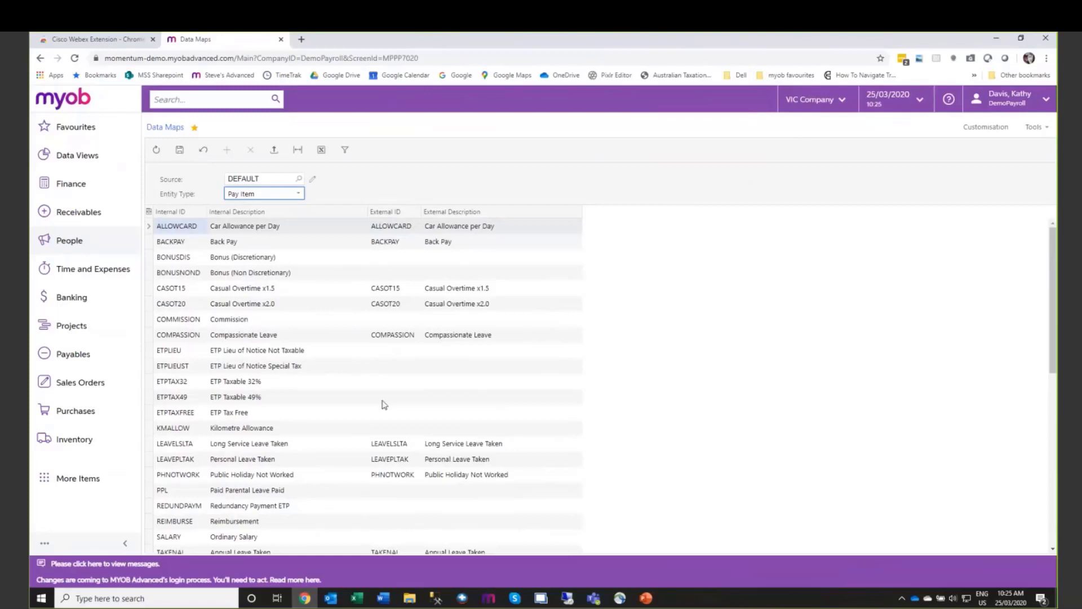
Step: Show the Employee entity type in the data maps and examine its internal and external ID mappings
left_click(299, 194)
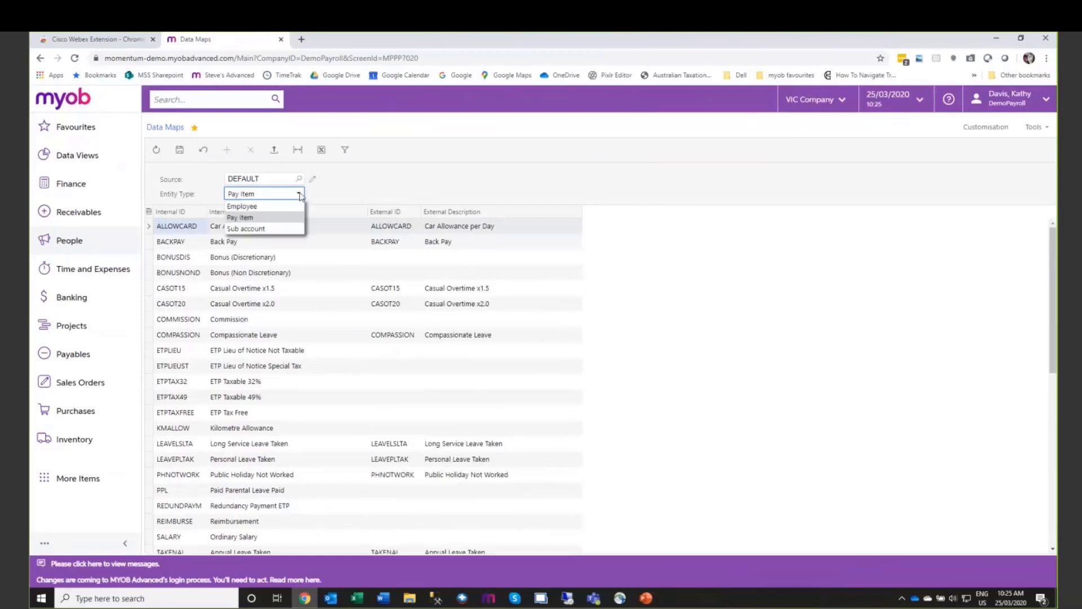
left_click(254, 209)
scroll(477, 369, "down", 1)
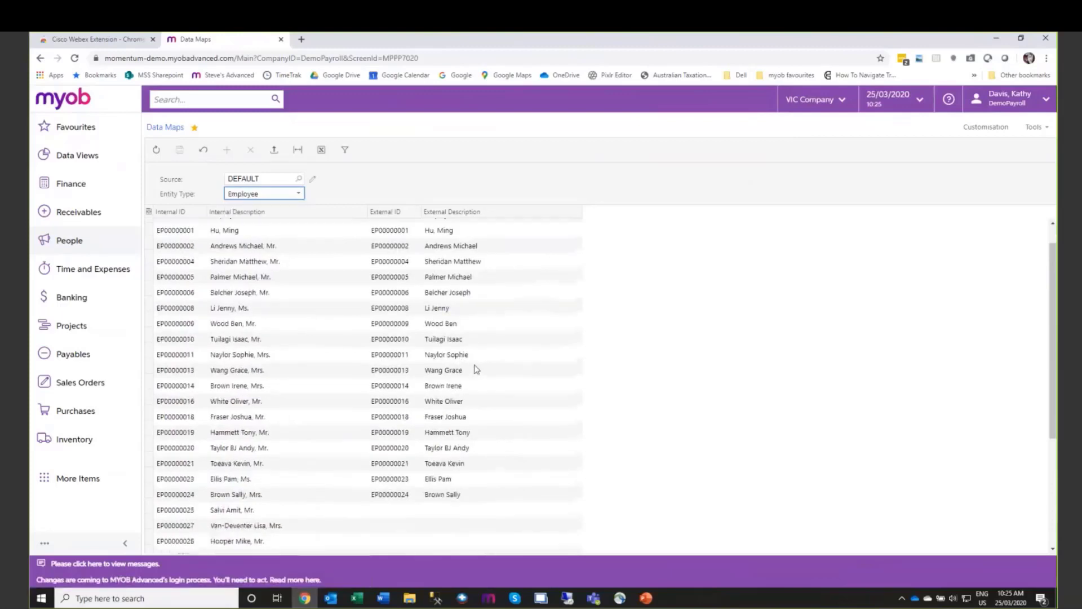
scroll(476, 369, "down", 3)
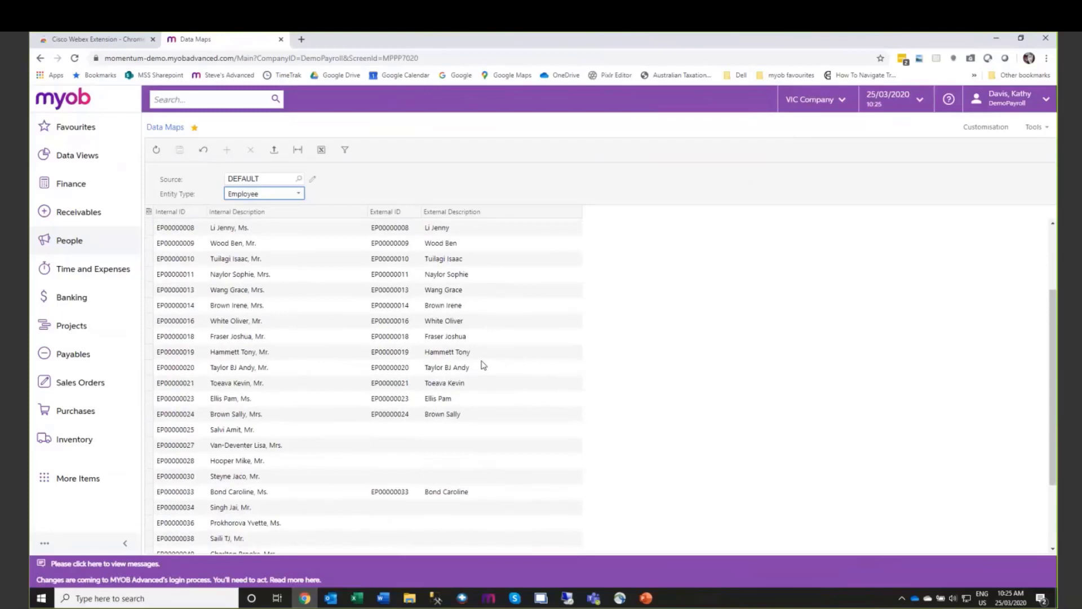
Step: Open the Import Timesheets page from the People area and load batch TSB001503
left_click(68, 243)
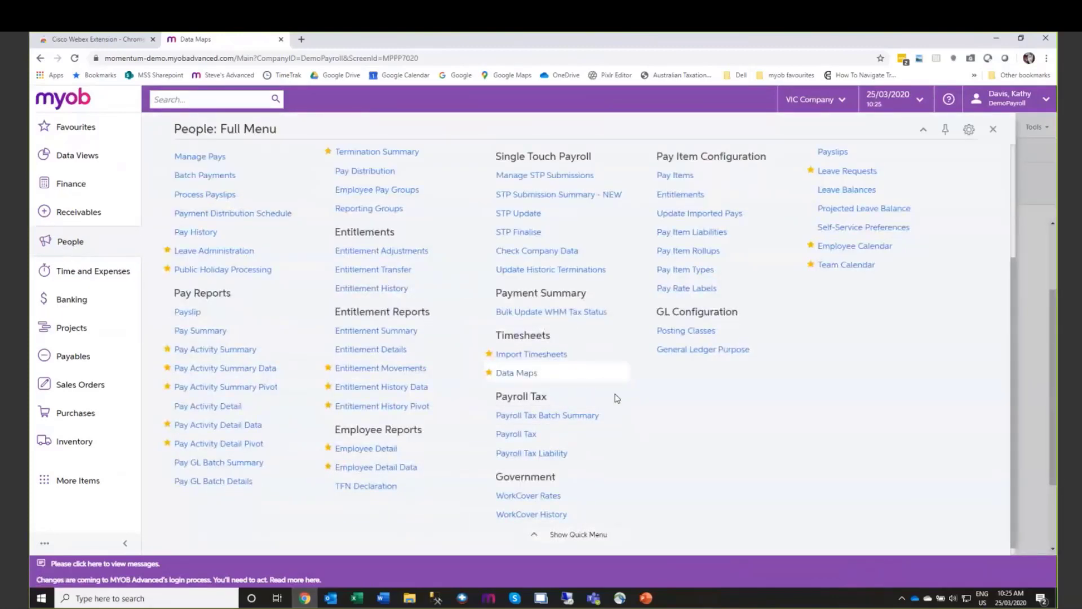
left_click(550, 356)
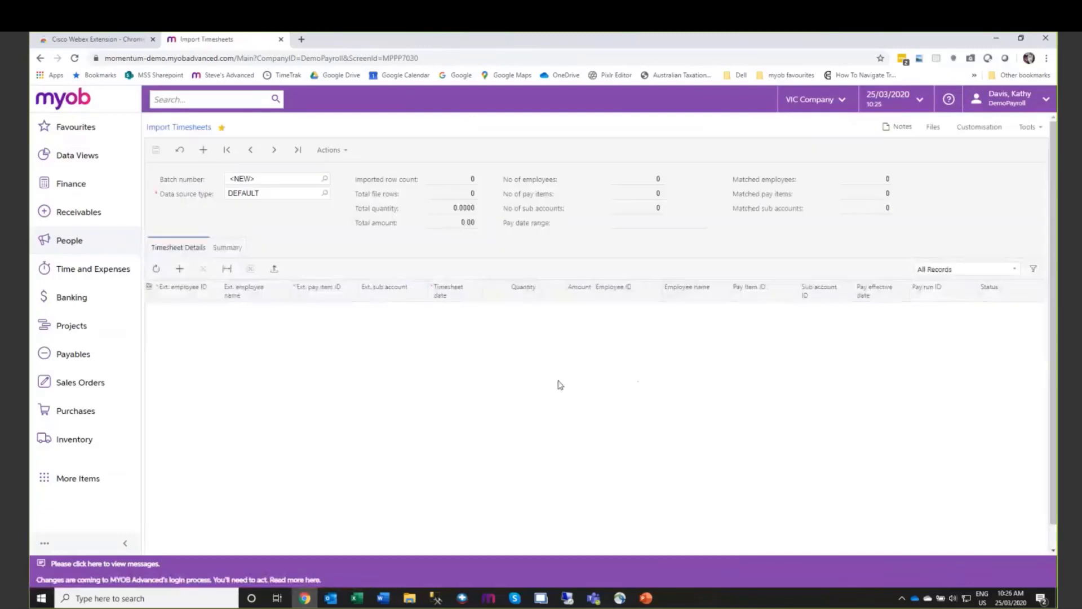
left_click(324, 179)
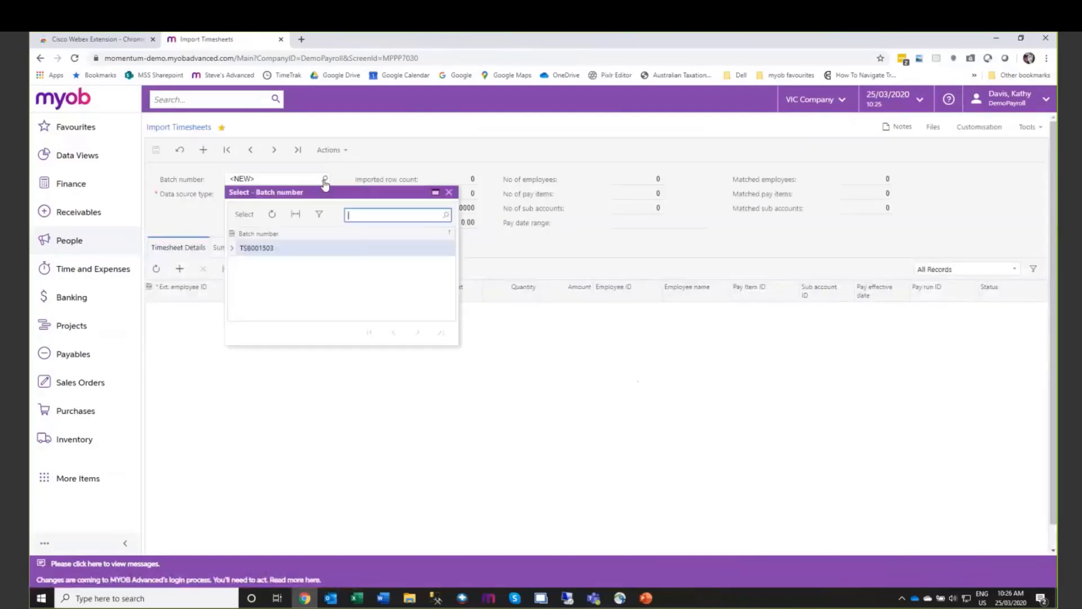
left_click(265, 251)
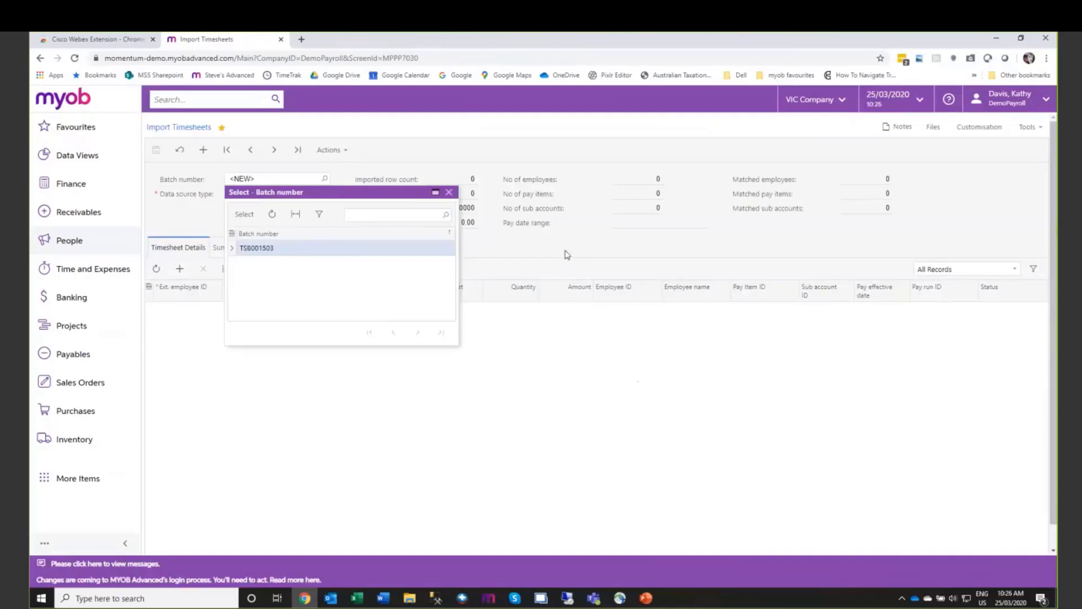
double_click(264, 249)
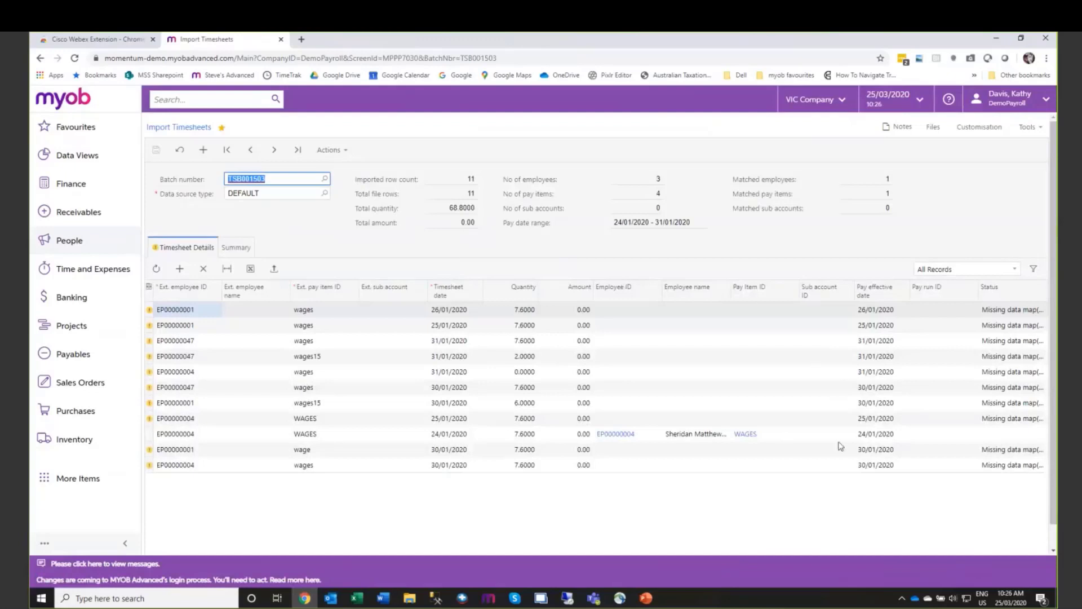
Step: Inspect the timesheet line dated 24/01/2020, and map the imported items of the batch
left_click(798, 435)
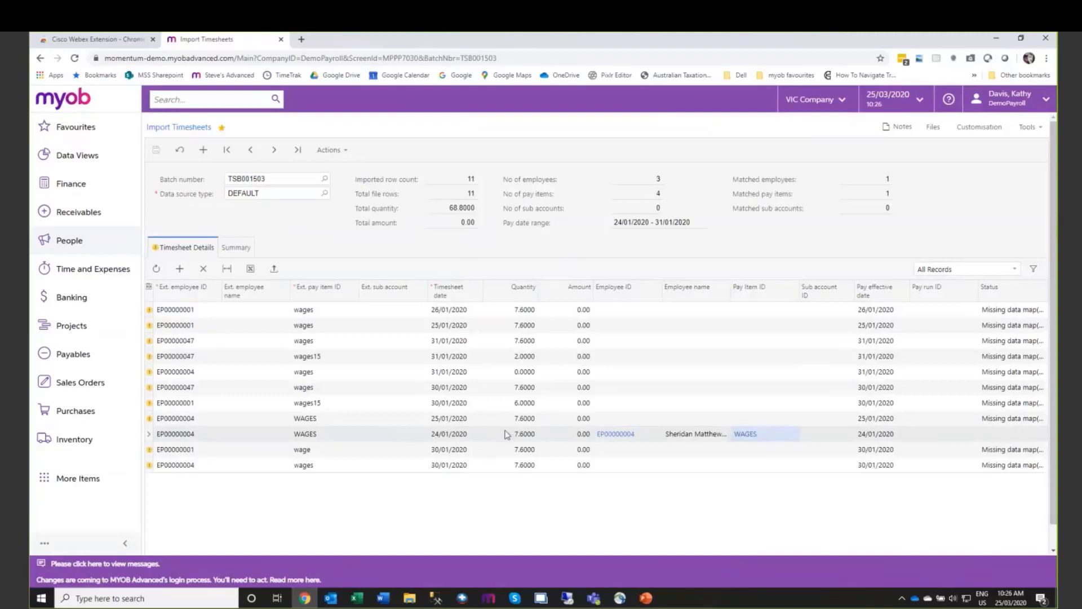
left_click(346, 152)
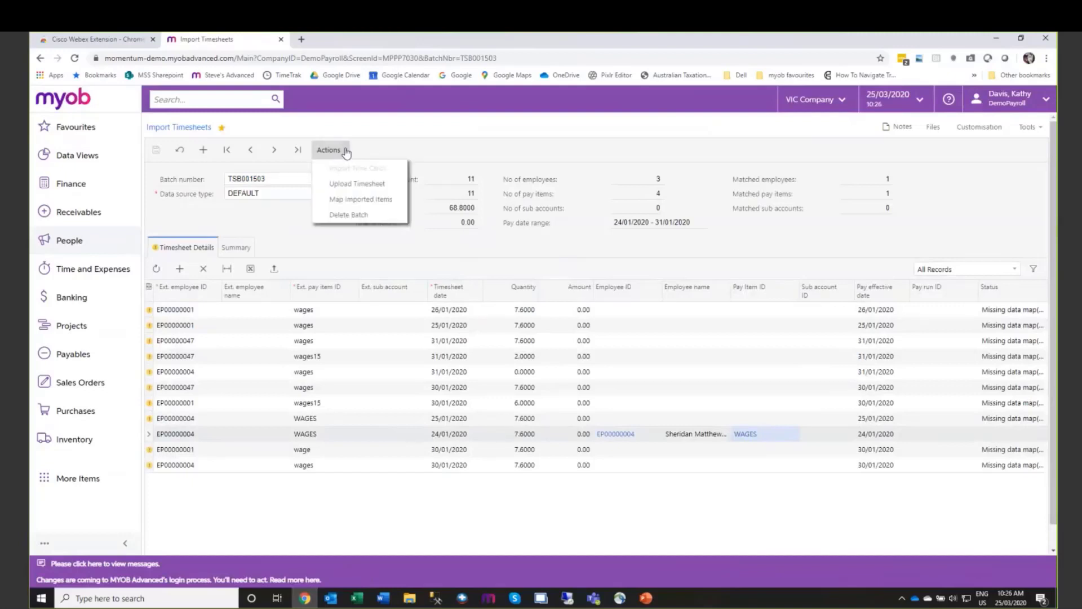
left_click(360, 201)
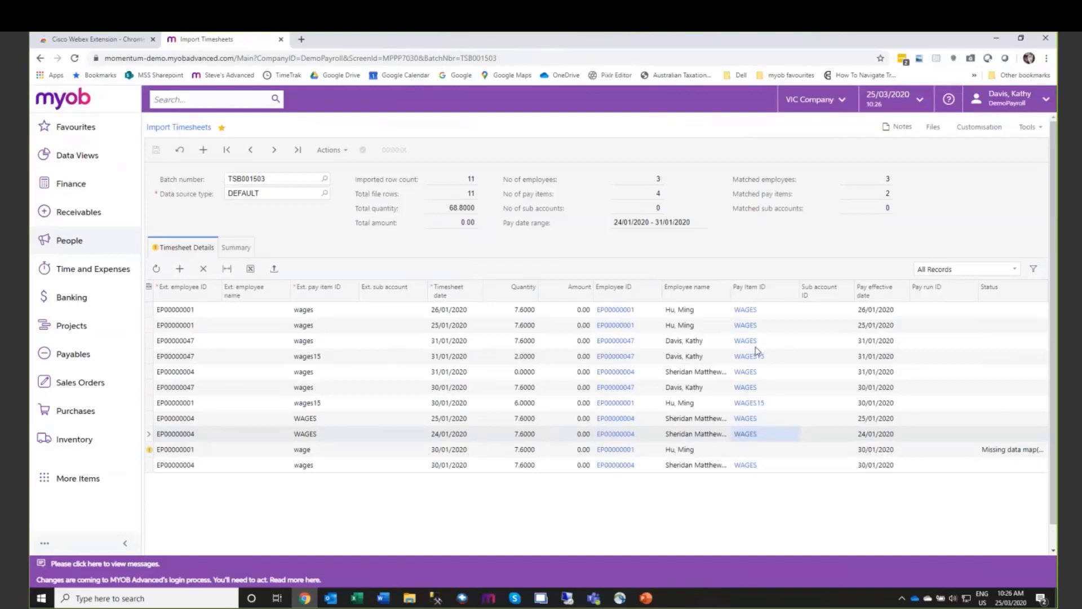
Step: Check the mapped timesheet lines for their matched employees, pay items and statuses
left_click(252, 316)
left_click(244, 341)
left_click(244, 371)
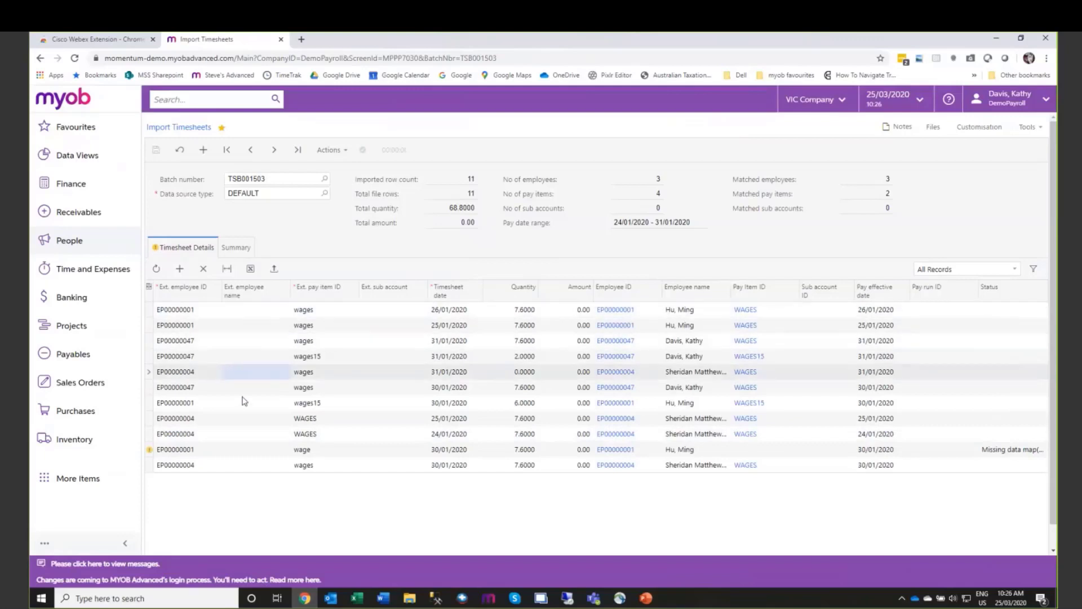
left_click(241, 434)
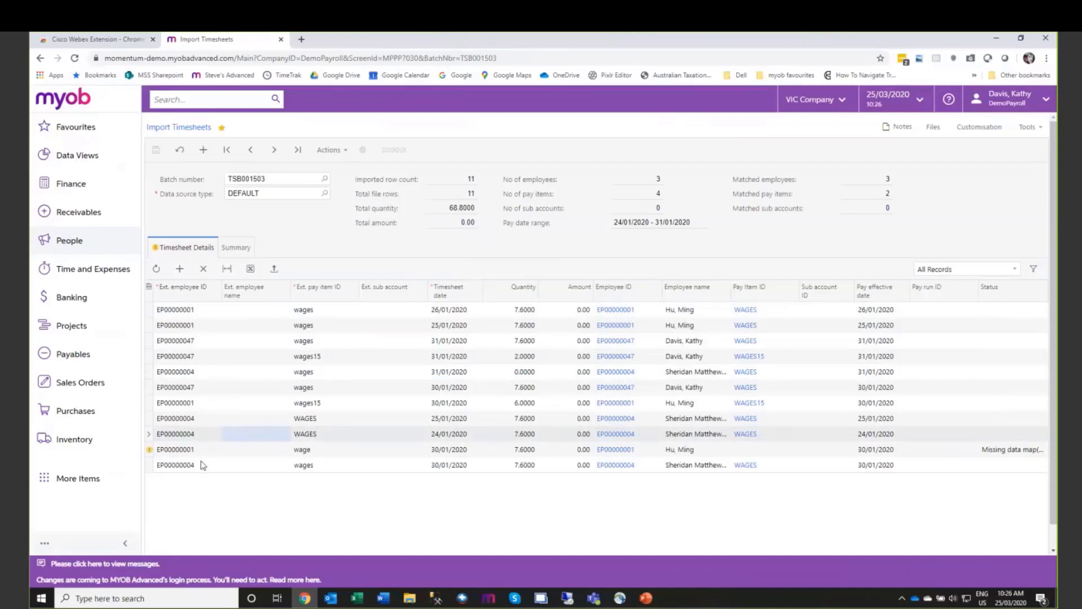
Step: Examine the timesheet dates and quantities of the mapped lines in the batch
left_click(449, 326)
key("Down")
key("Down")
key("Down")
key("Down")
key("Down")
key("Down")
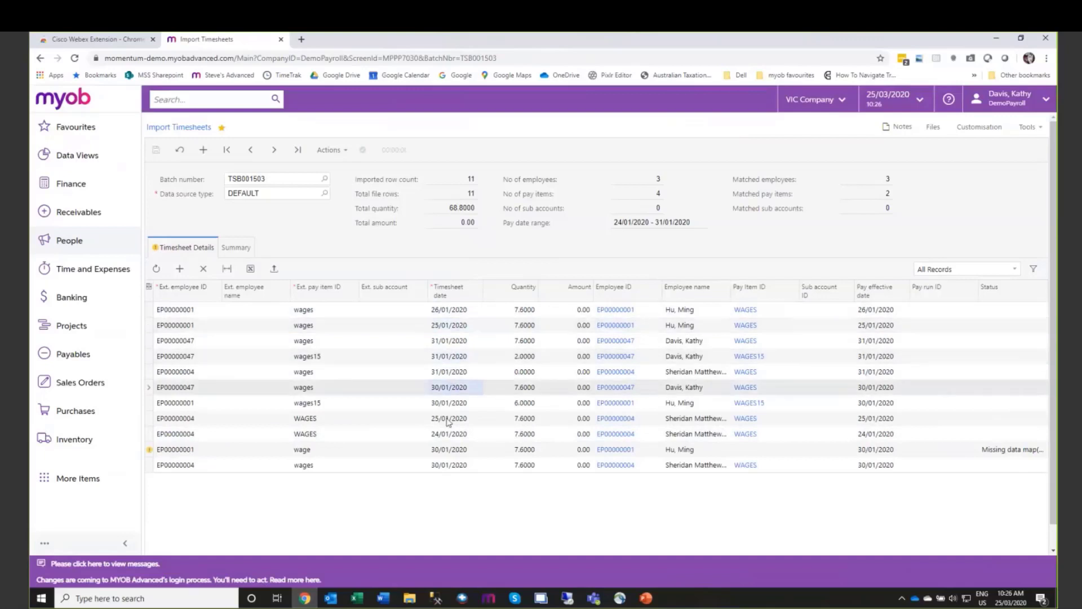
left_click(525, 330)
left_click(526, 361)
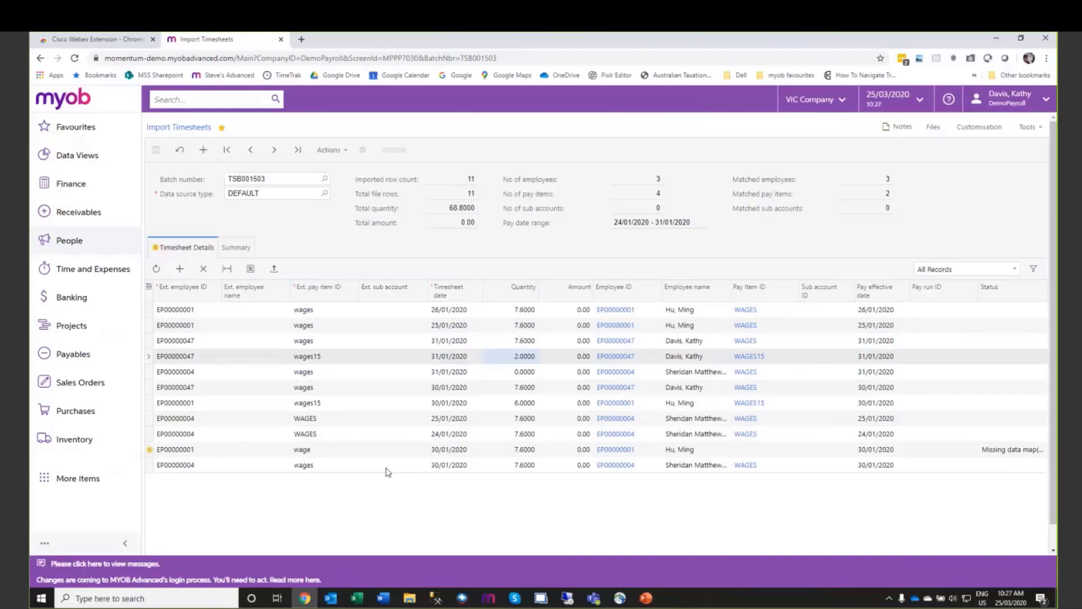
Step: Correct the external pay item ID to wages on the timesheet line with the missing data map, and save the batch
left_click(783, 452)
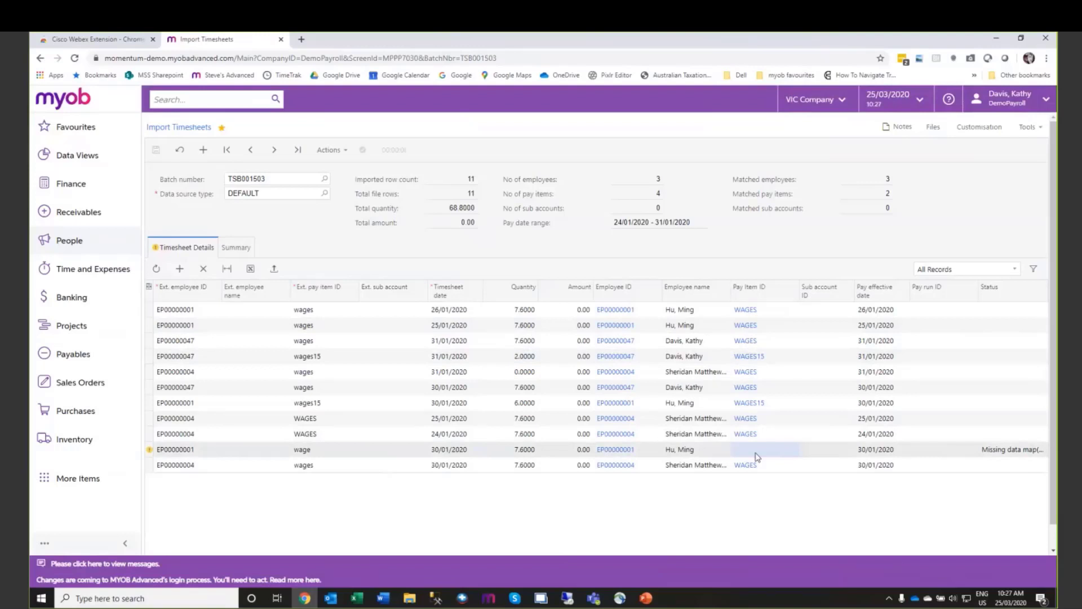
left_click(304, 451)
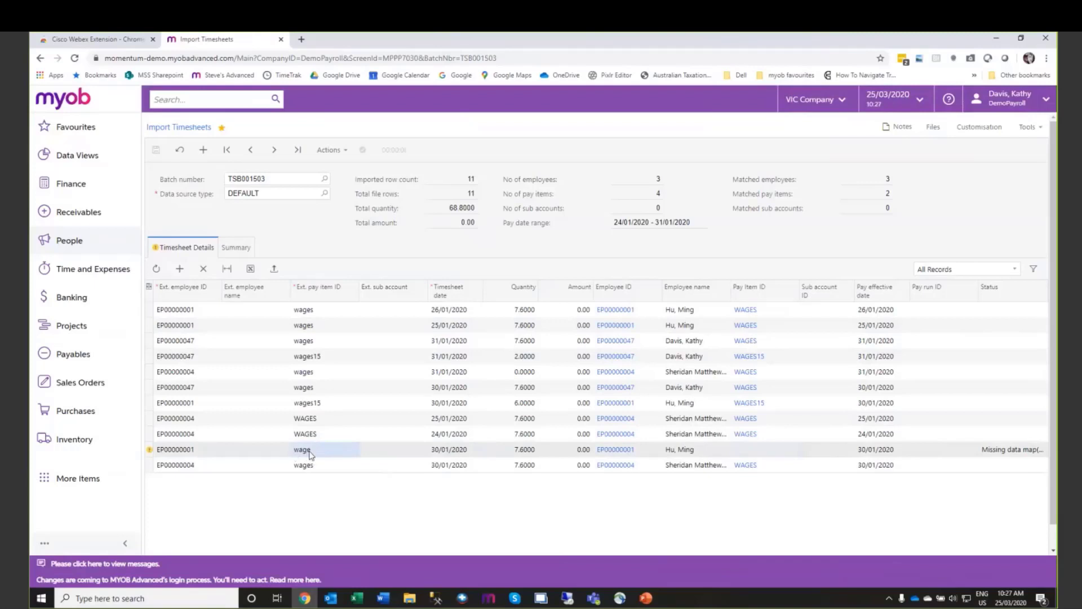
left_click(320, 453)
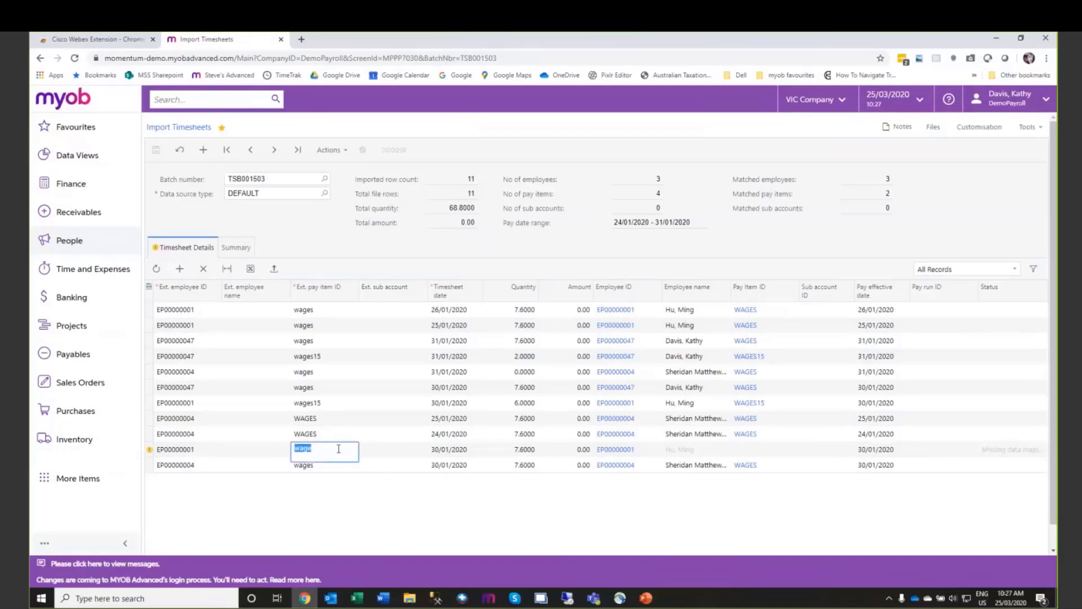
key("End")
key("Tab")
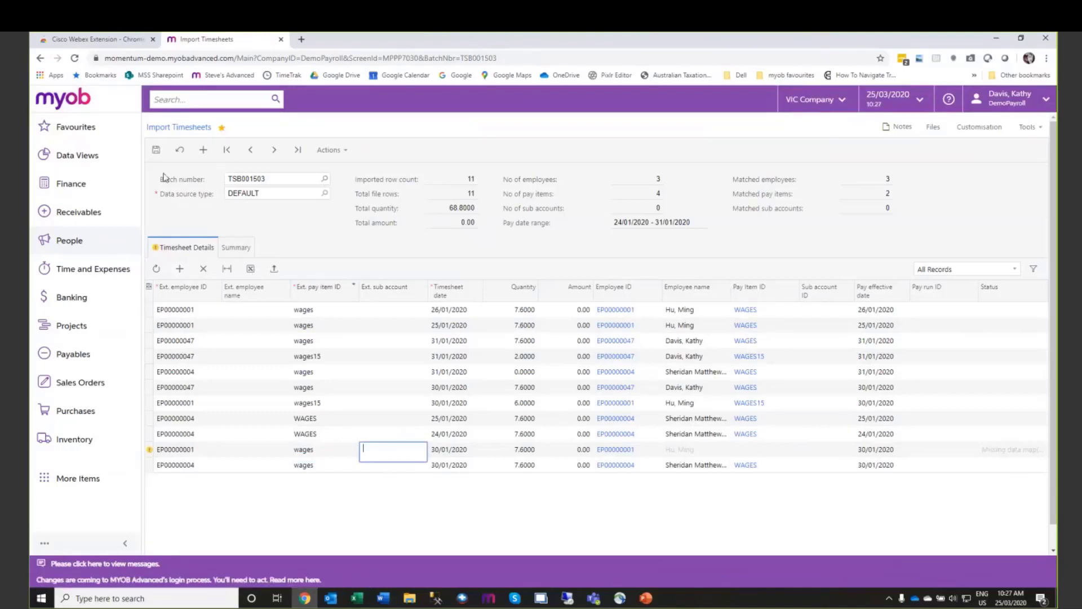
left_click(156, 150)
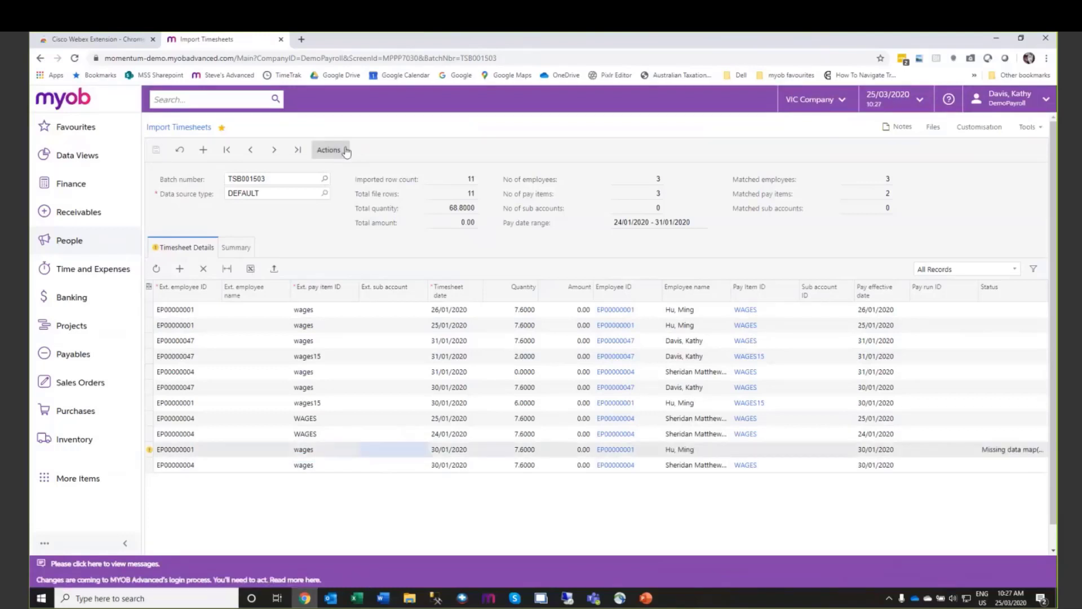
Step: Map the imported items of the batch again to match the corrected line
left_click(346, 151)
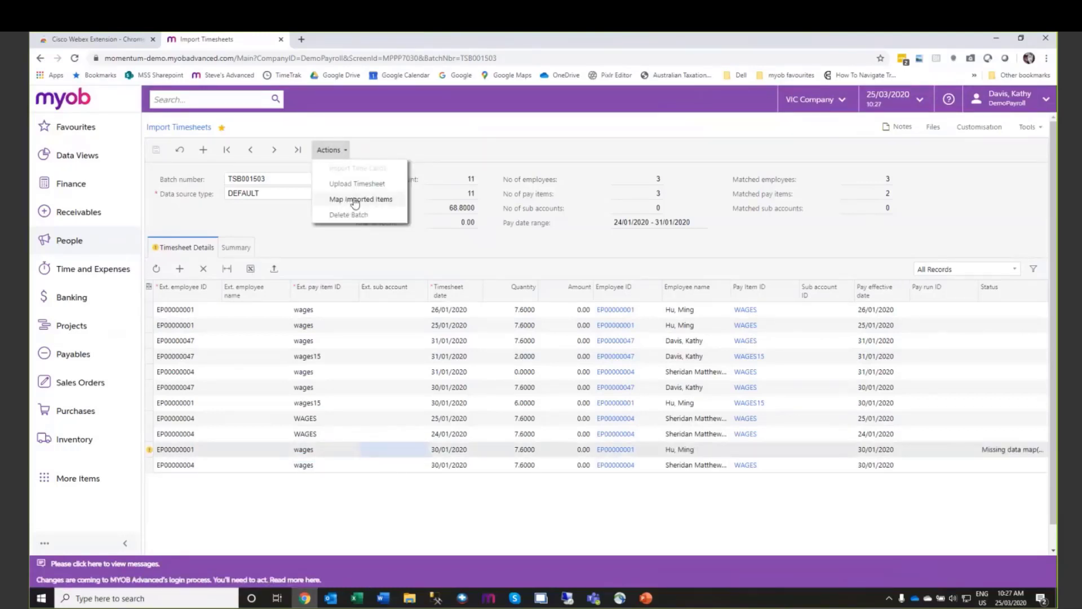
left_click(354, 201)
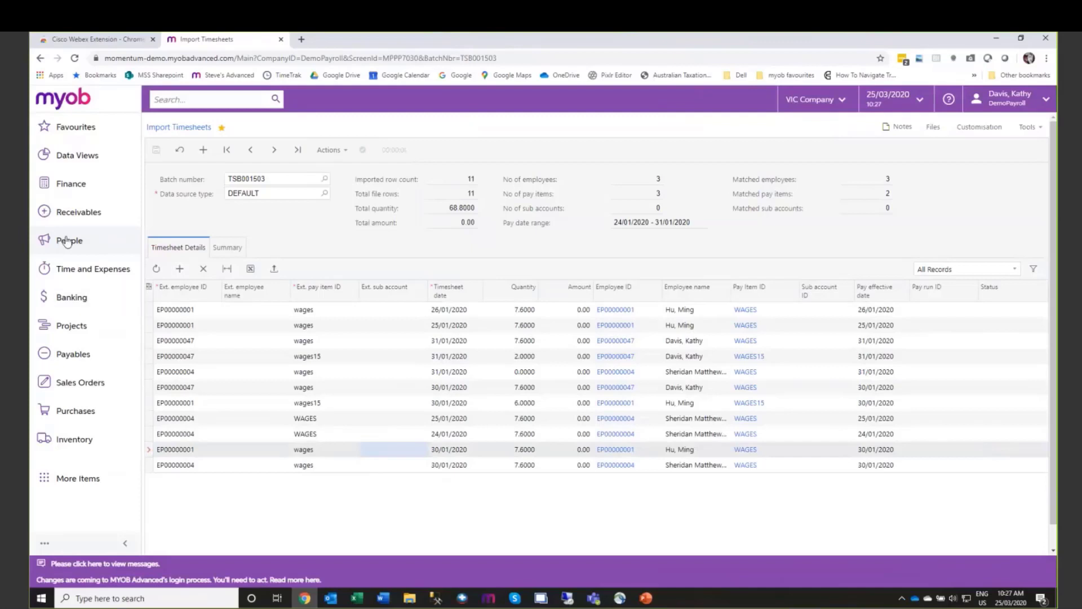
left_click(345, 150)
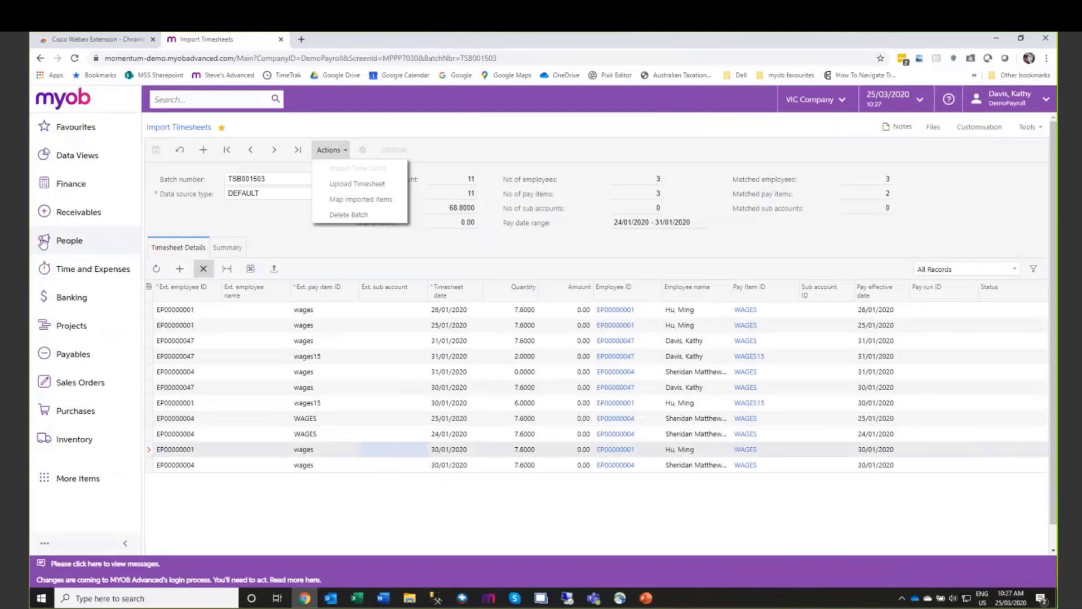
Step: Open the Warehouse team pay run PAY-001595 from Manage Pays and import the timesheets into it
left_click(71, 249)
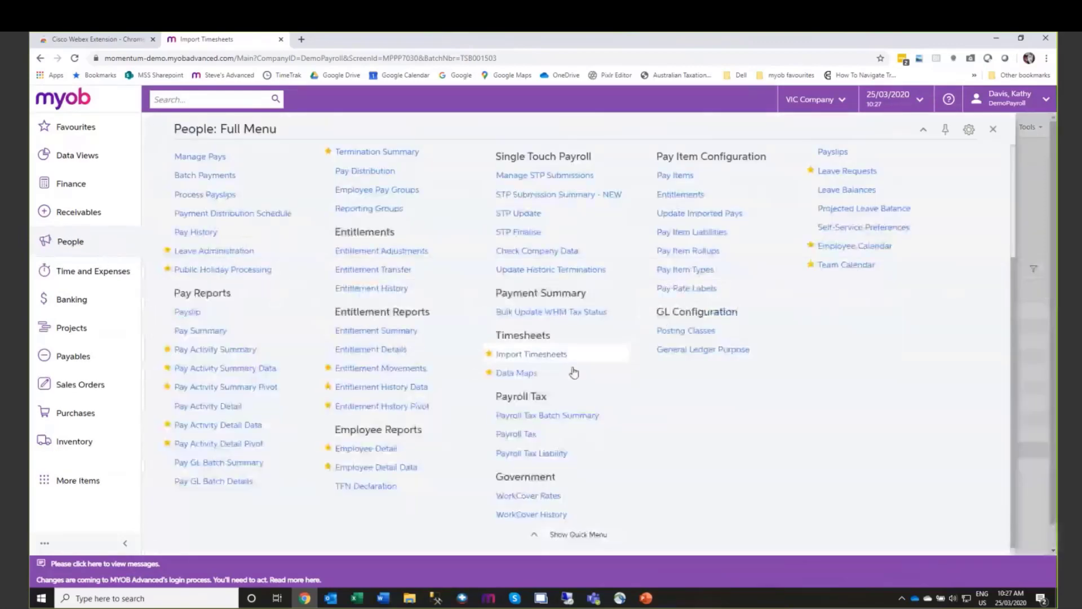
scroll(685, 430, "down", 1)
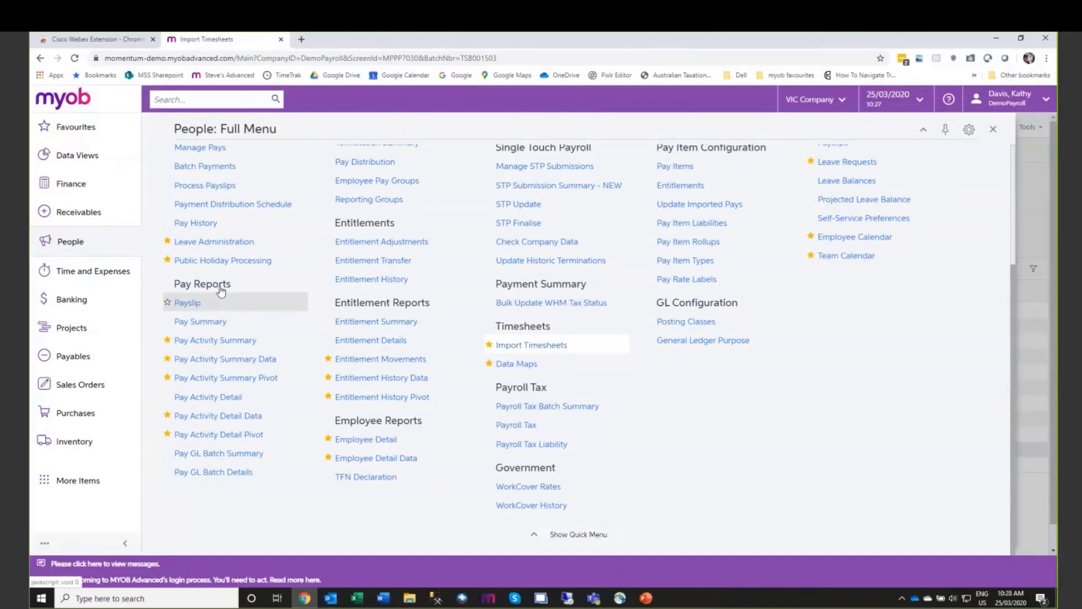
scroll(217, 237, "up", 3)
left_click(195, 318)
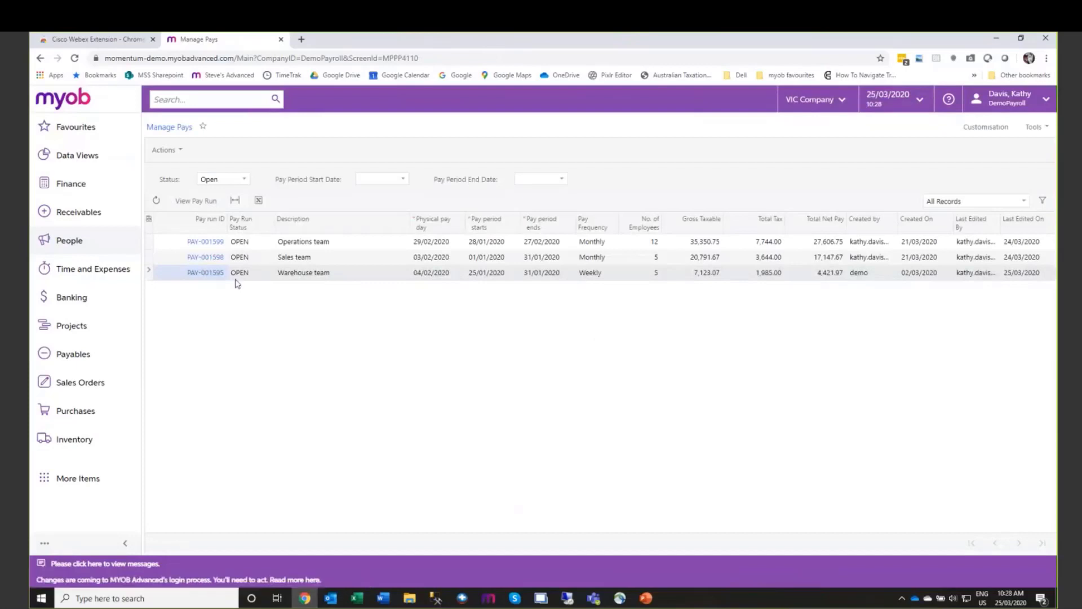
left_click(216, 273)
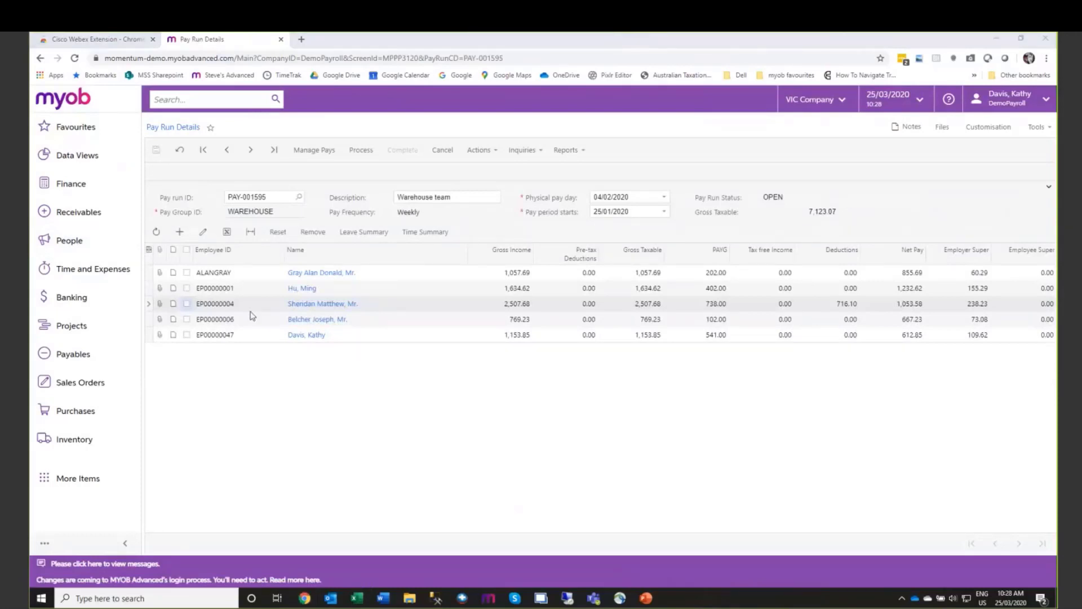
left_click(493, 150)
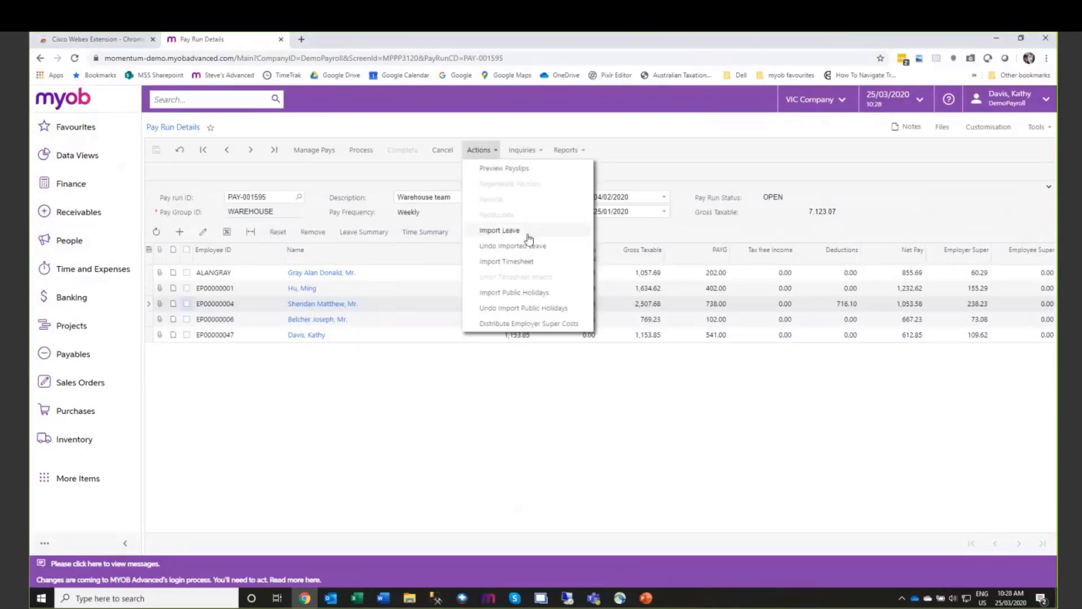
left_click(510, 264)
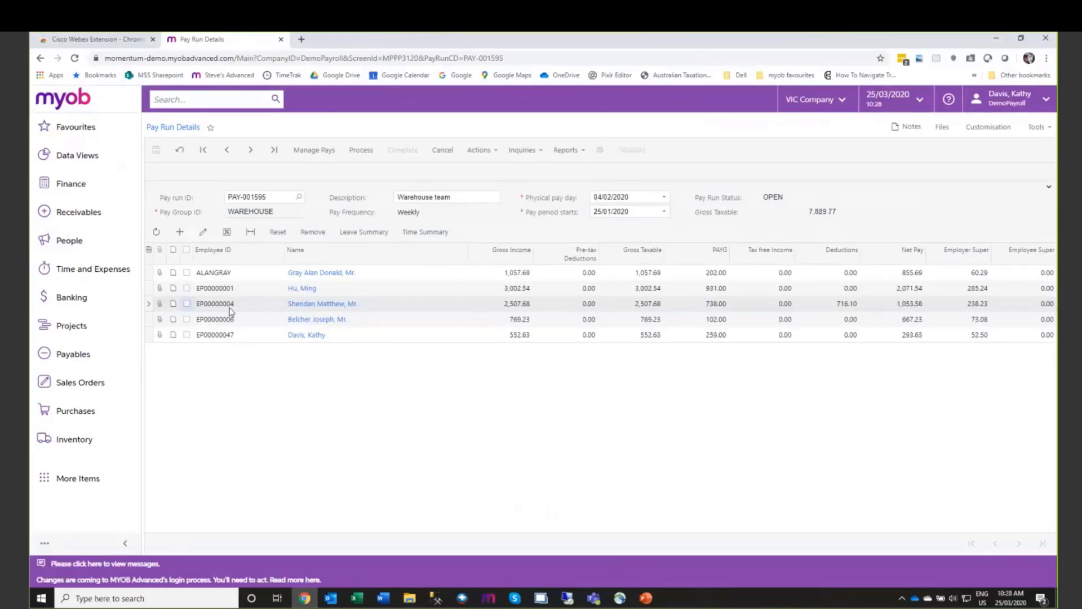
Step: Review the pay items in the current pay of the third listed employee, and return to the pay run details
left_click(309, 305)
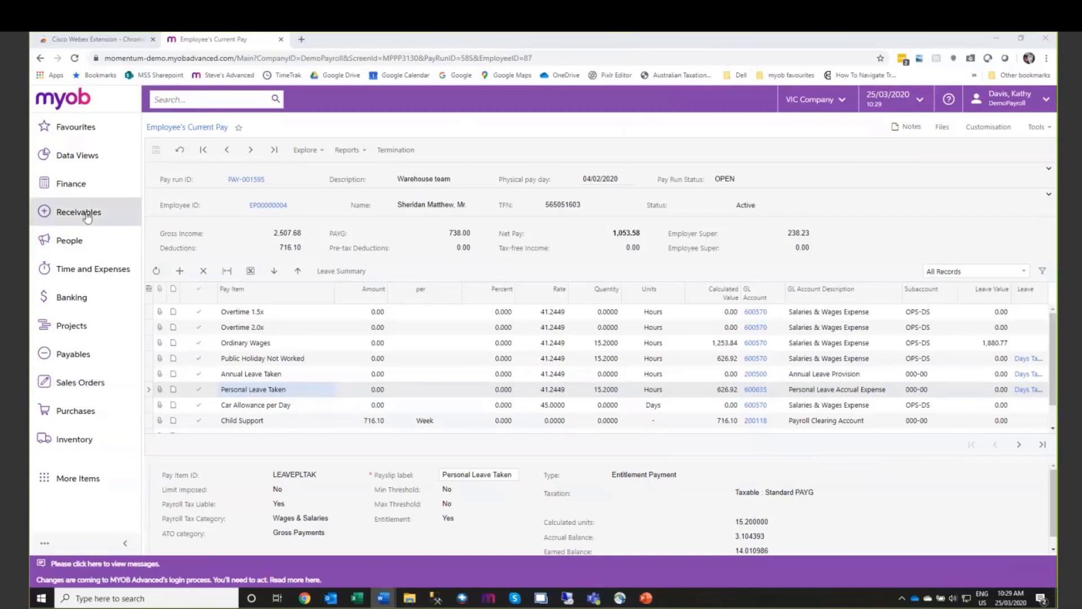
left_click(646, 600)
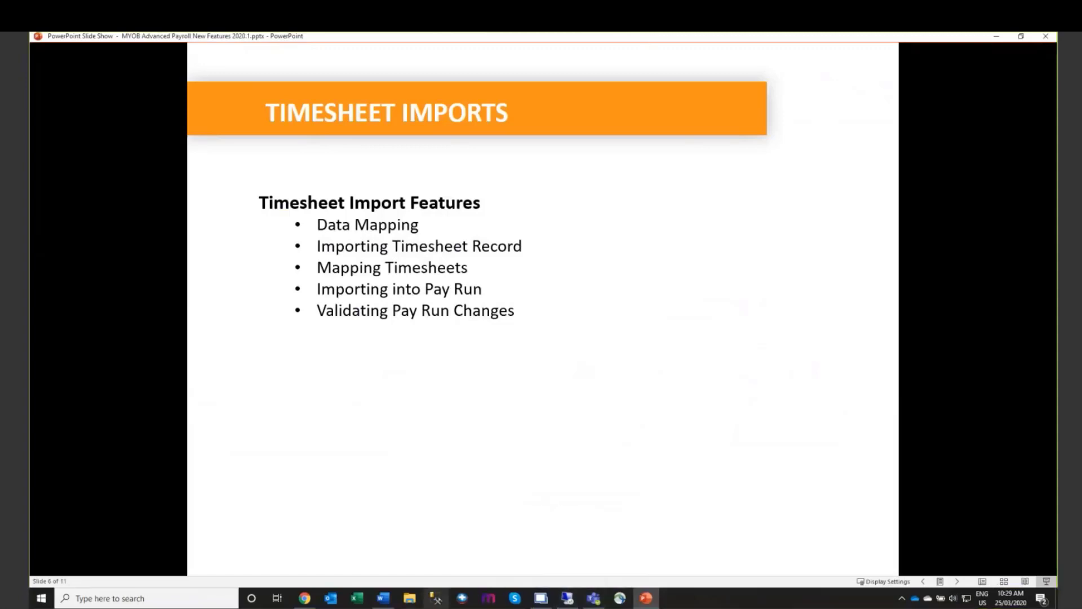
left_click(305, 599)
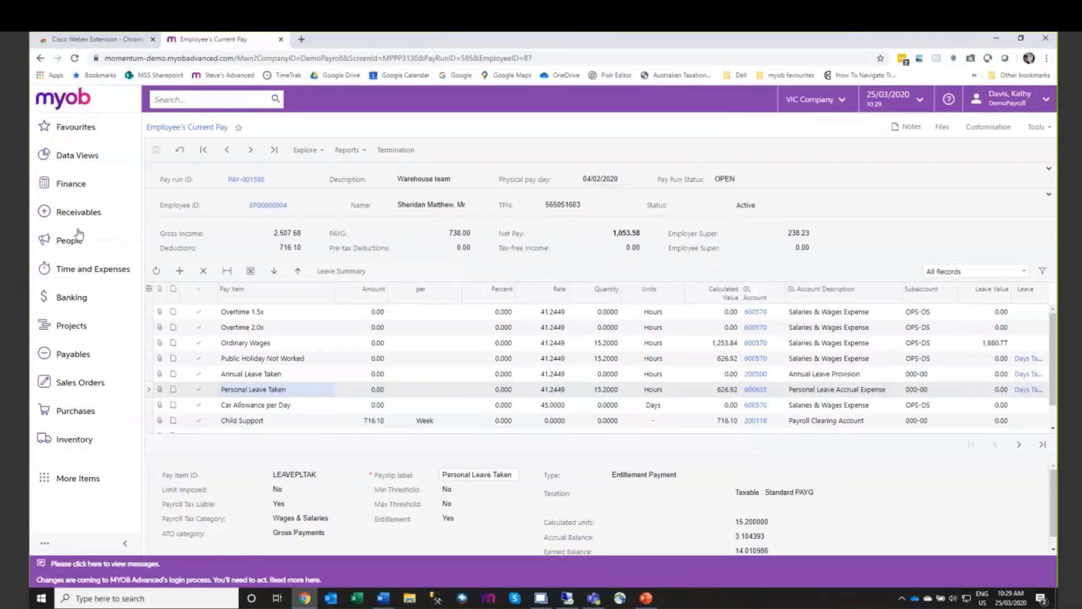
left_click(324, 151)
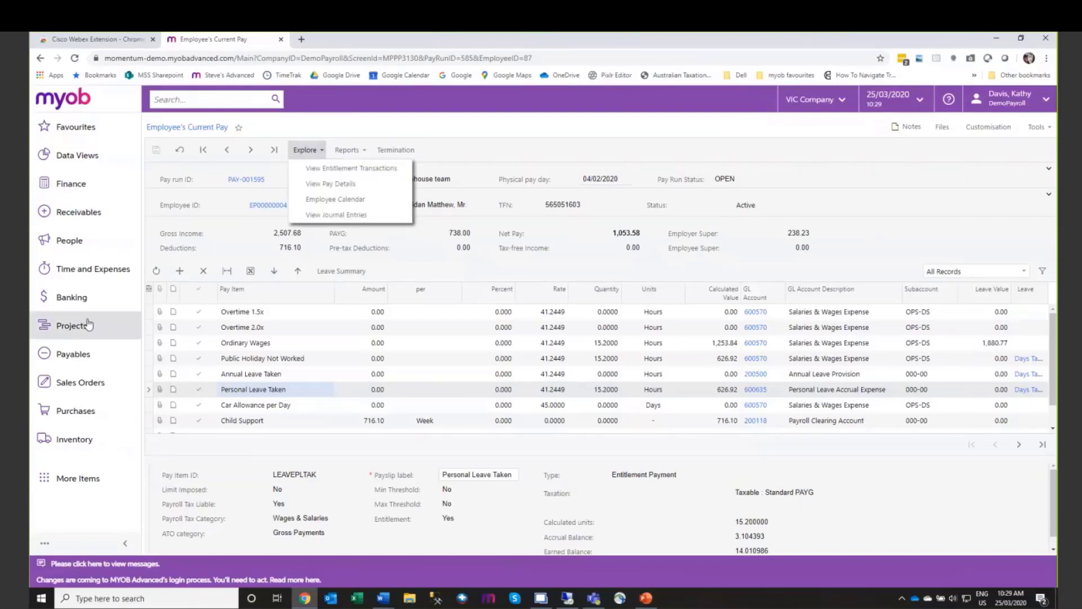
left_click(39, 58)
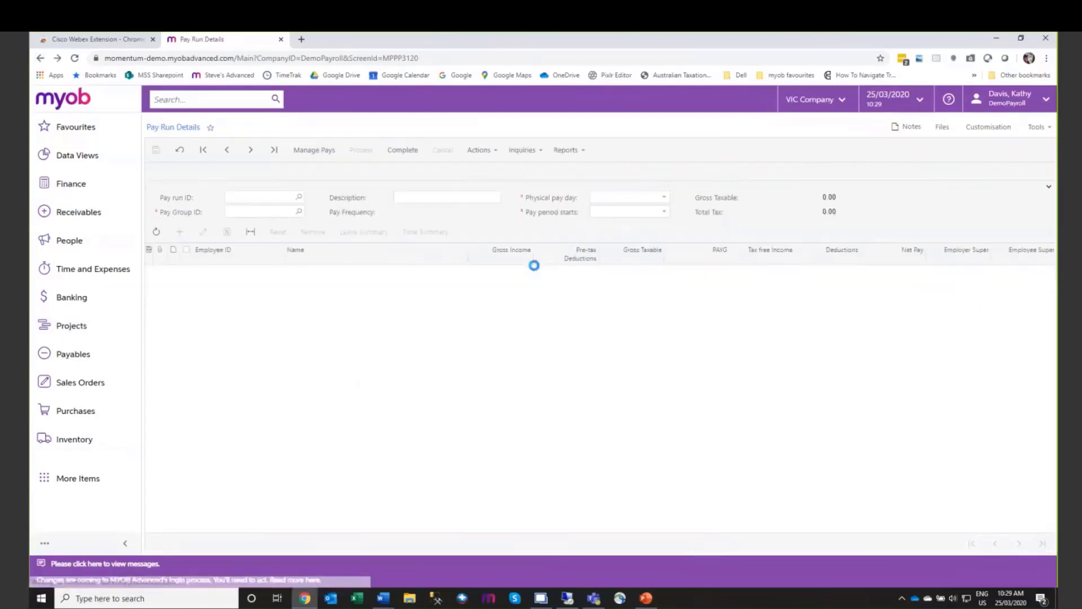
left_click(498, 151)
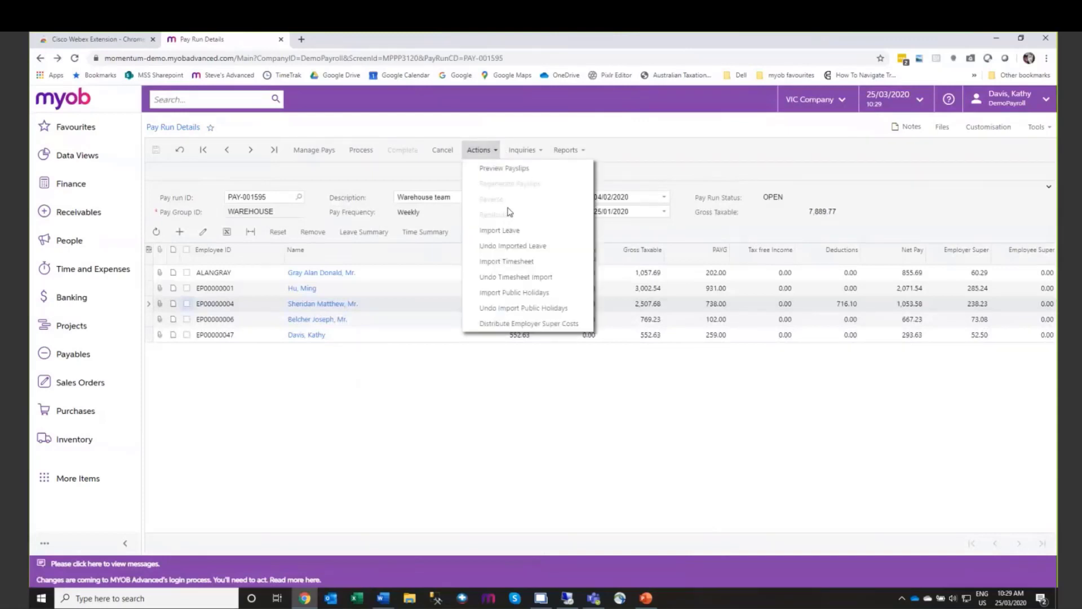
left_click(544, 152)
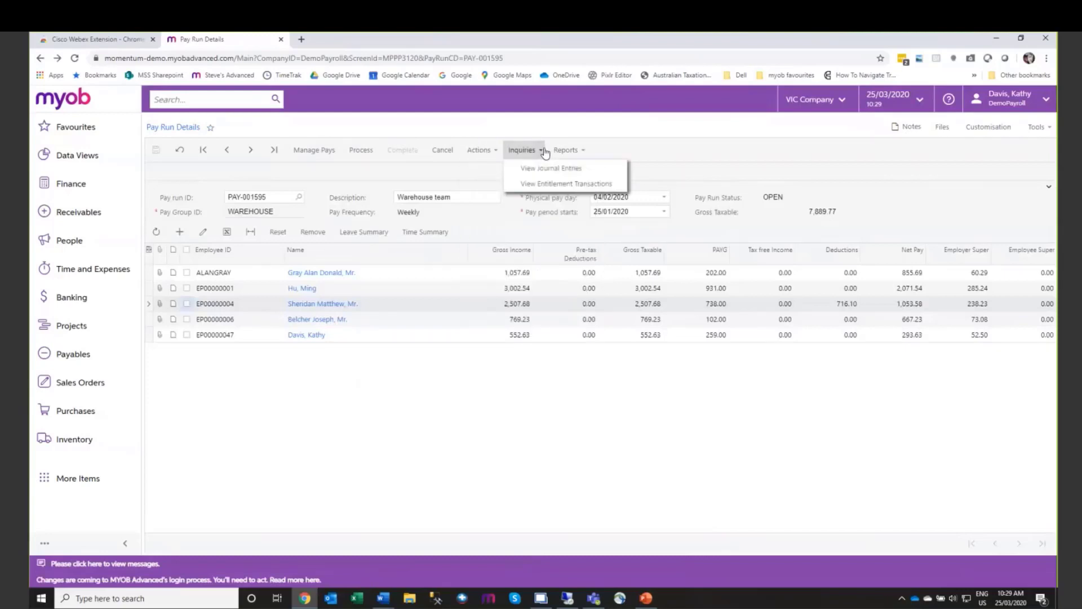
left_click(495, 151)
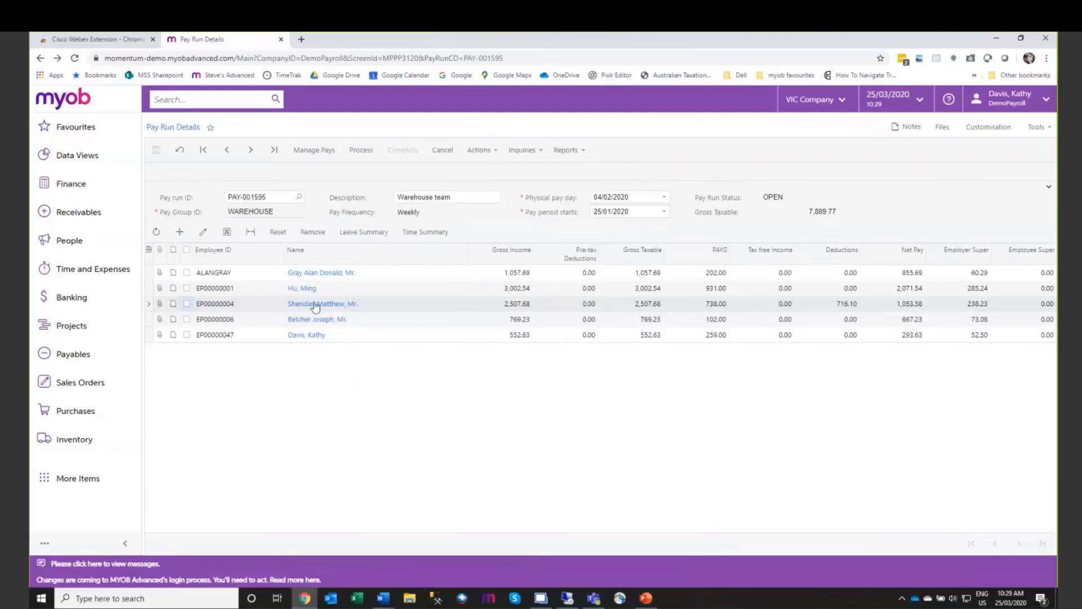
Step: Open the current pay of the last listed employee and check its ordinary and overtime hours
left_click(307, 334)
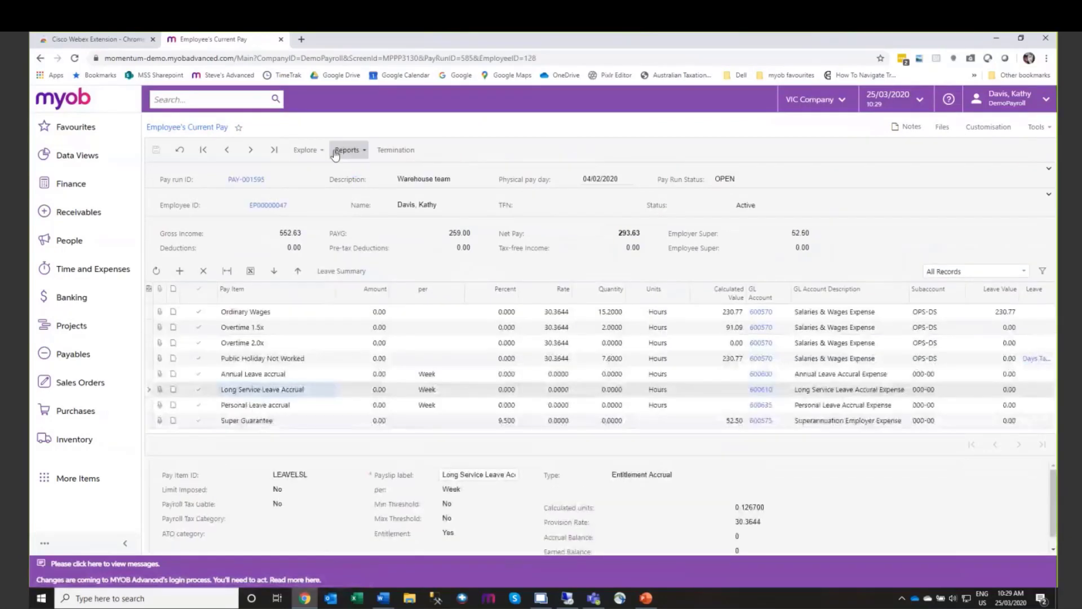
left_click(337, 153)
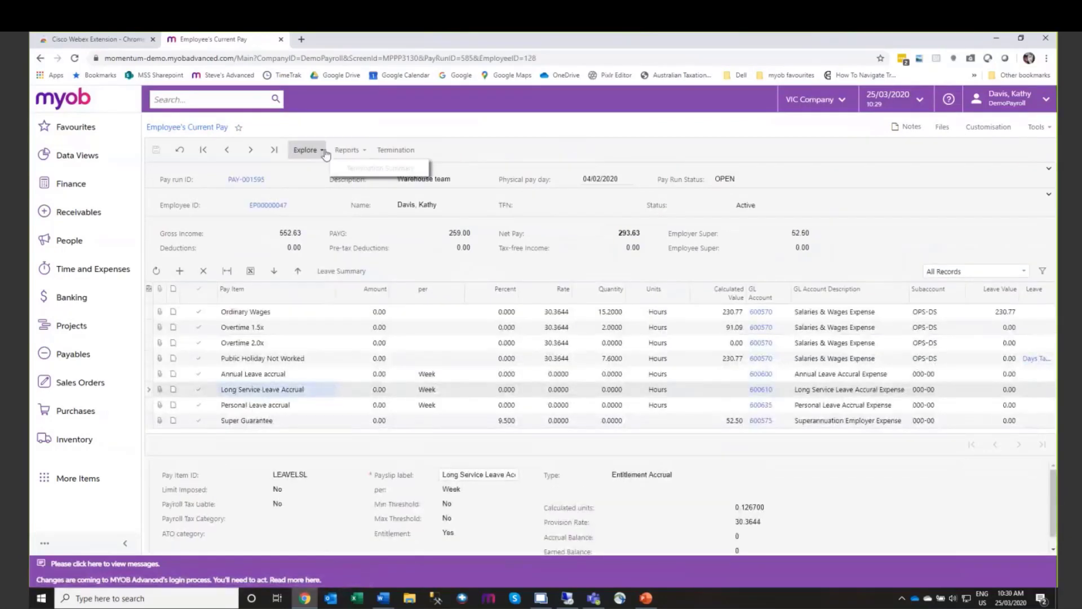
left_click(326, 152)
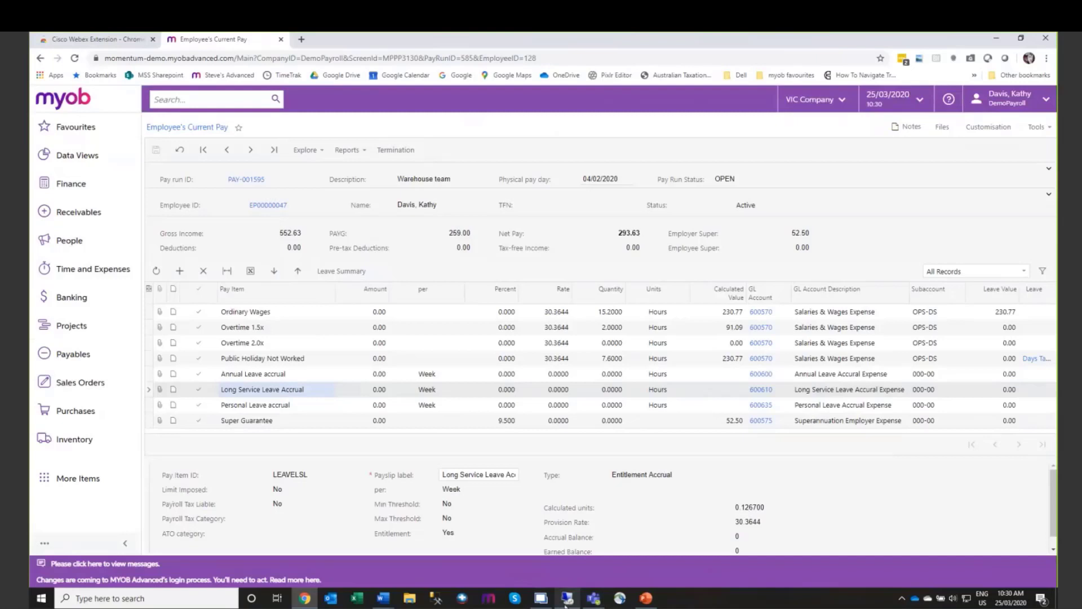
Step: Switch to the PowerPoint slide show and advance to the Reporting and Data Analysis slide
left_click(646, 597)
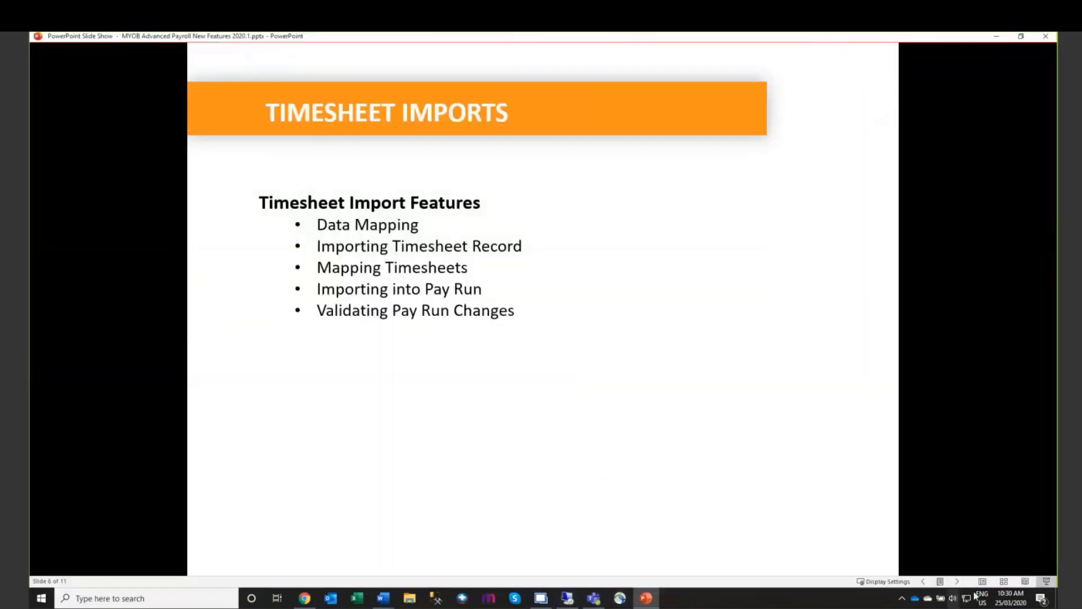
left_click(957, 581)
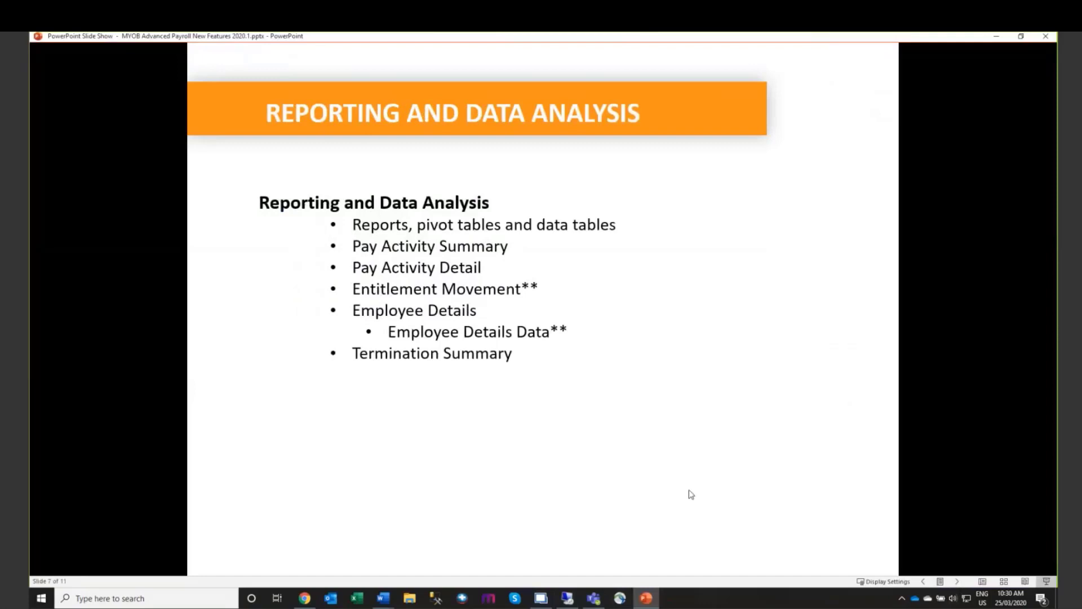
key("alt+Tab")
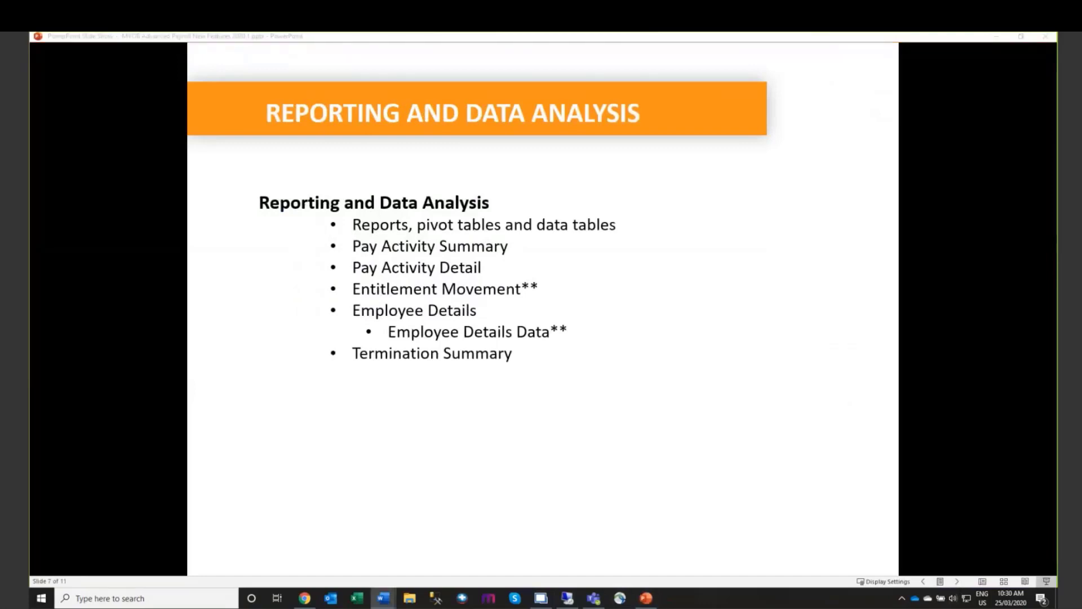
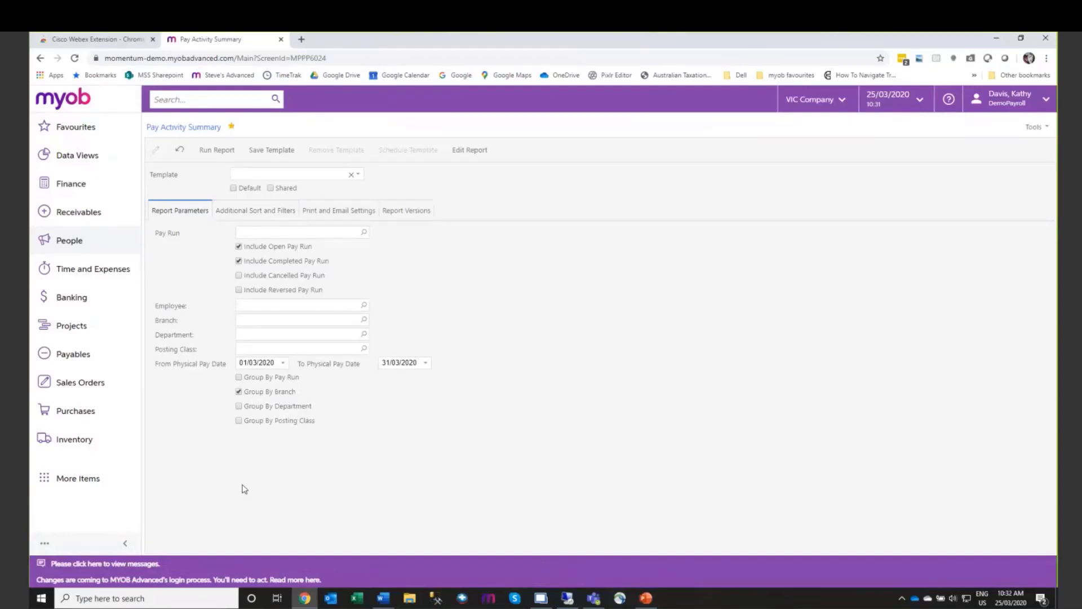
Step: Set the starting physical pay date of the Pay Activity Summary report to 01/12/2019
left_click(283, 364)
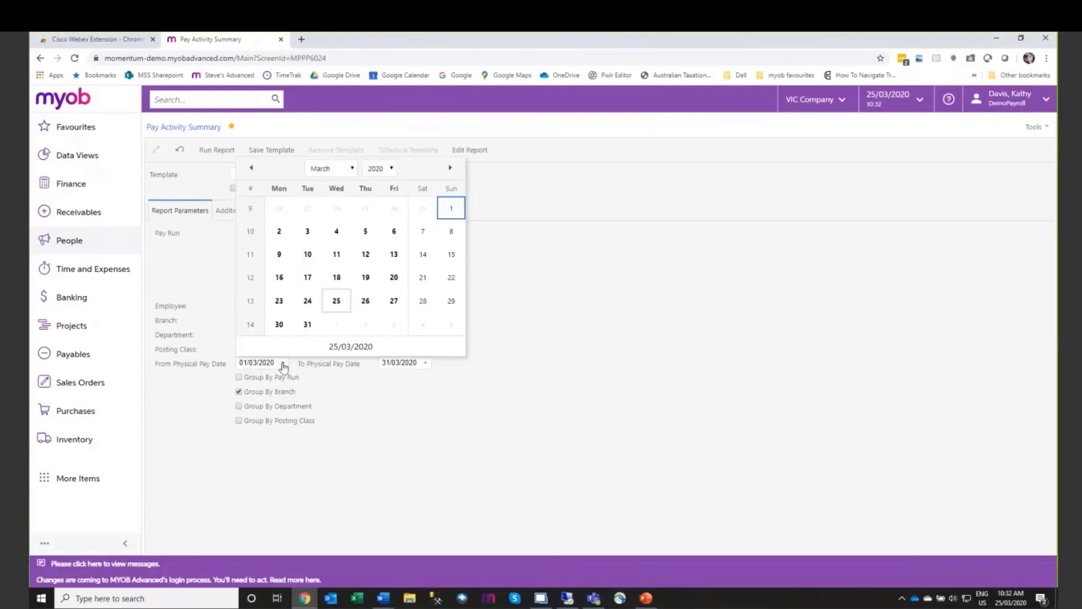
left_click(253, 168)
left_click(253, 168)
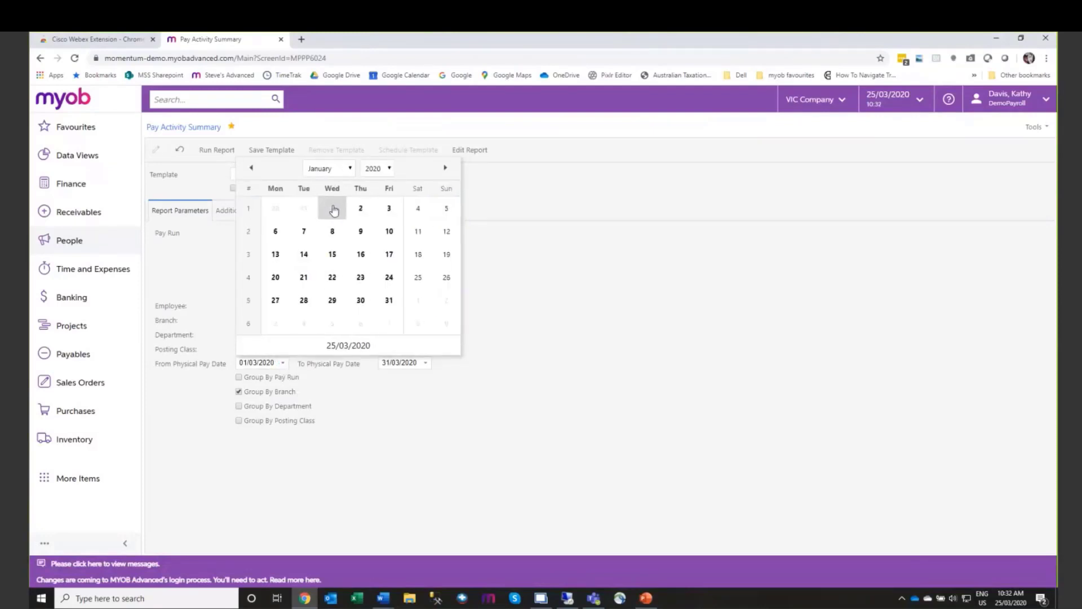
left_click(251, 168)
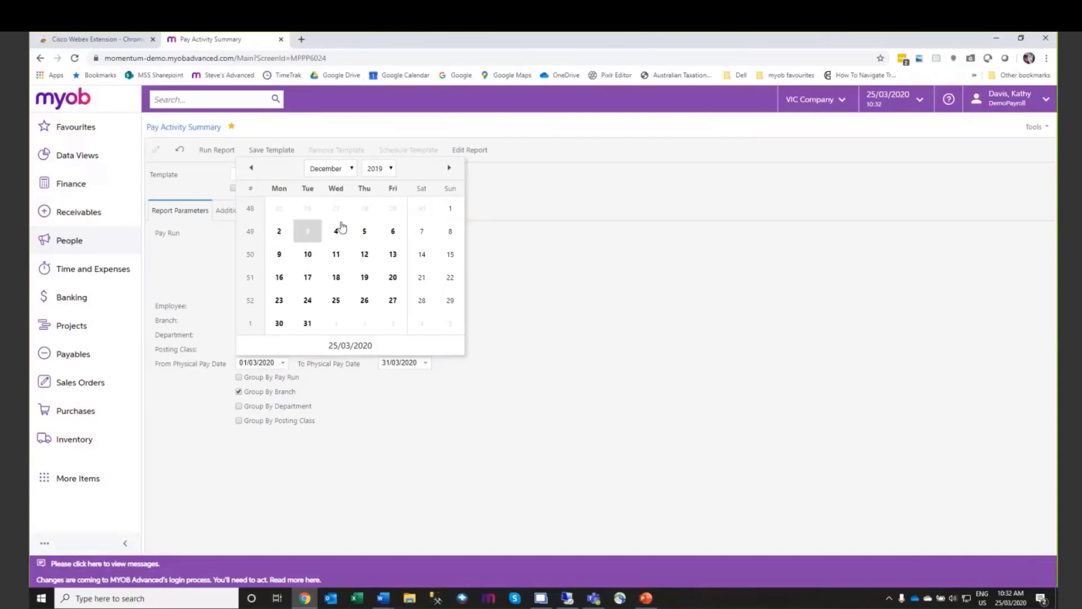
left_click(446, 210)
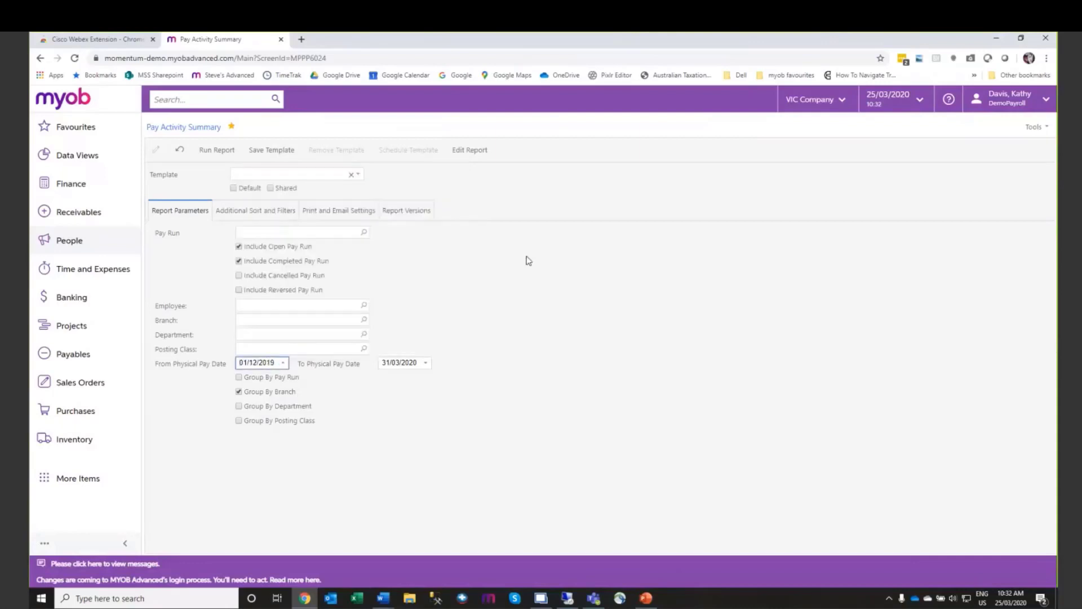
Step: Run the Pay Activity Summary report grouped by branch, and run it again with the branch grouping turned off
left_click(216, 150)
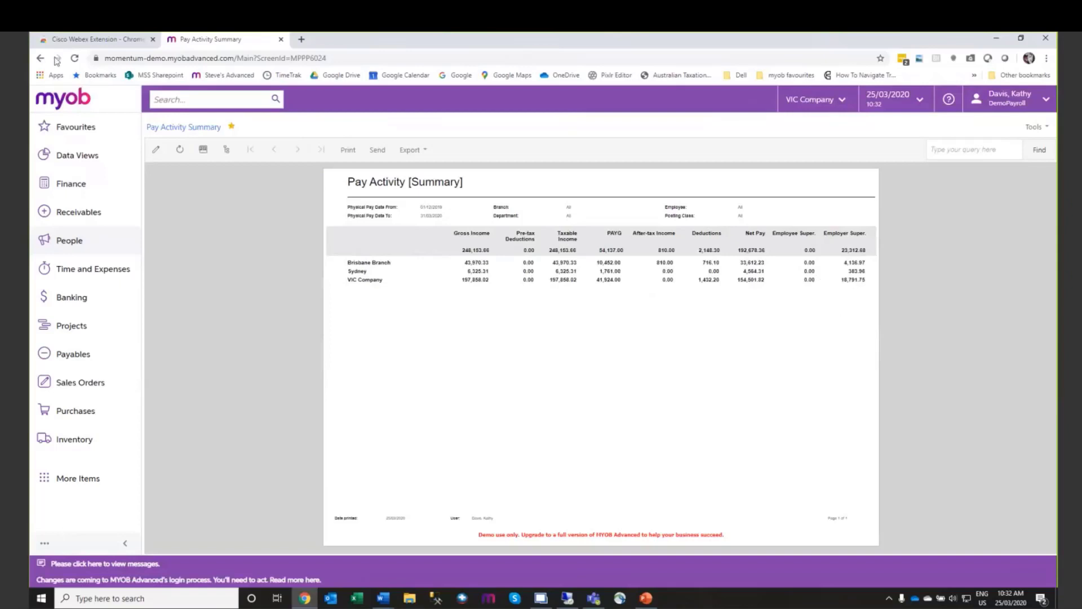
left_click(156, 149)
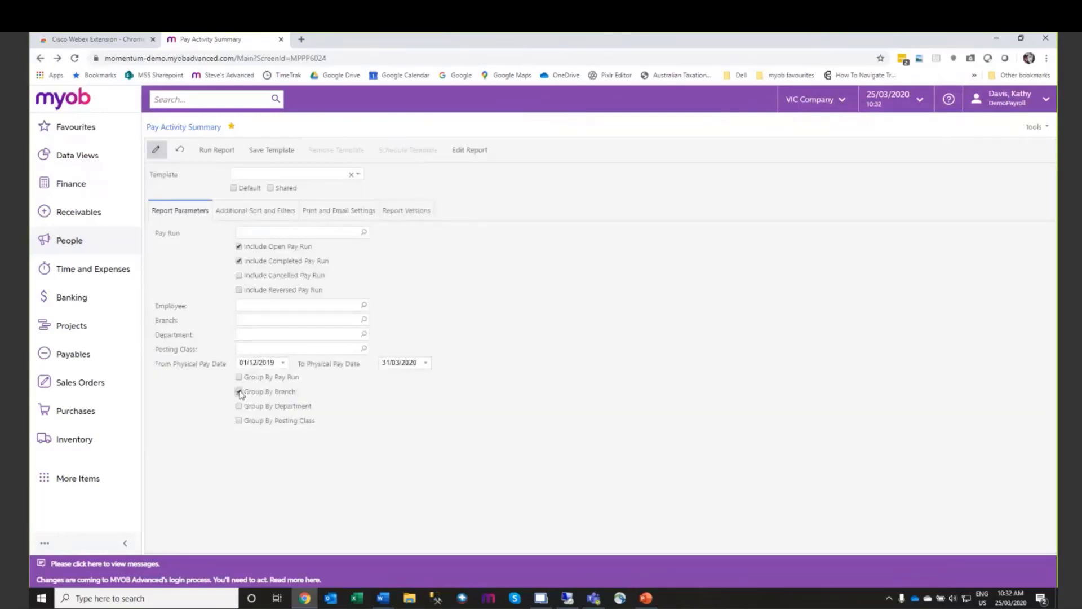
left_click(239, 391)
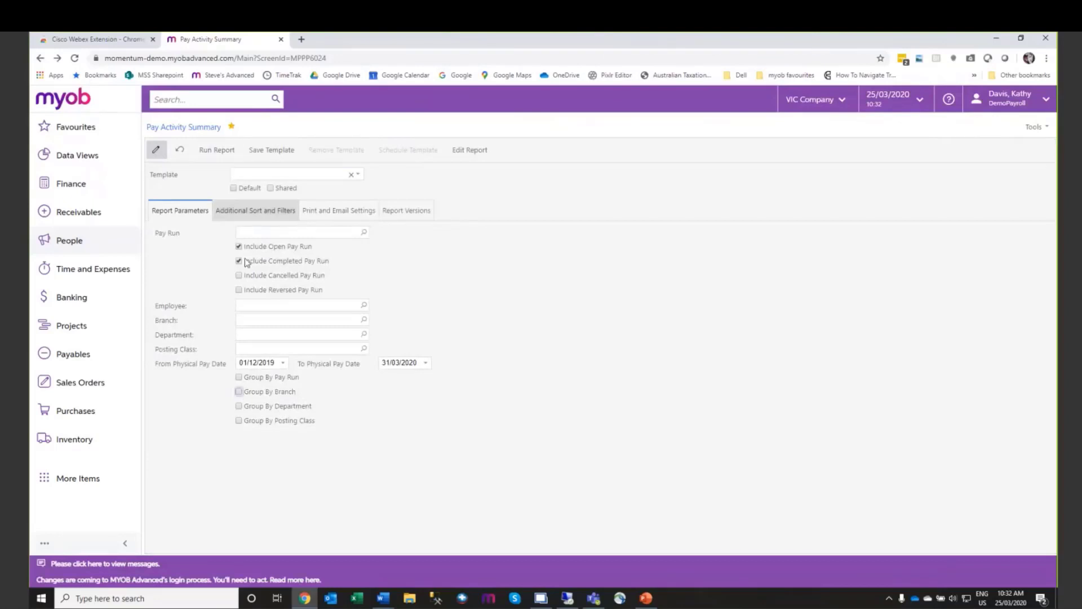
left_click(217, 150)
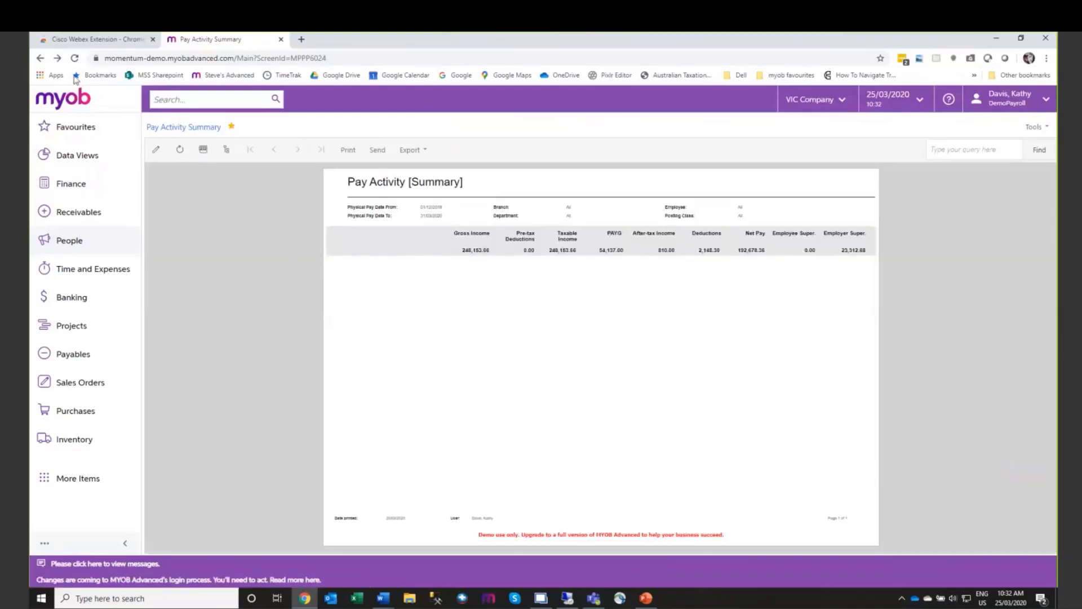
Step: Reload the Pay Activity Summary parameters and run the report grouped by pay run instead of branch
left_click(41, 58)
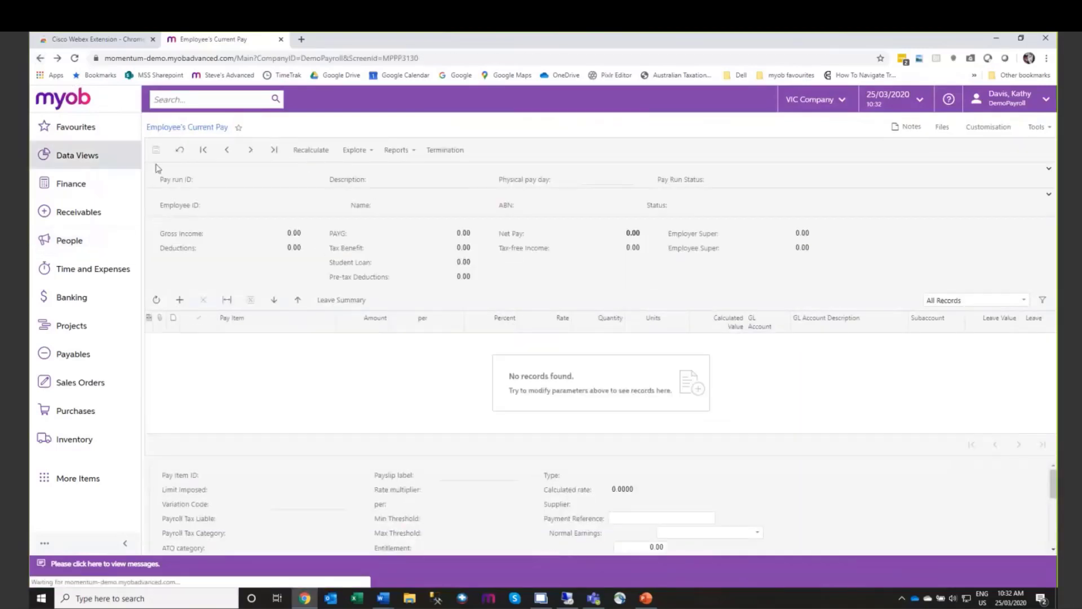
left_click(58, 58)
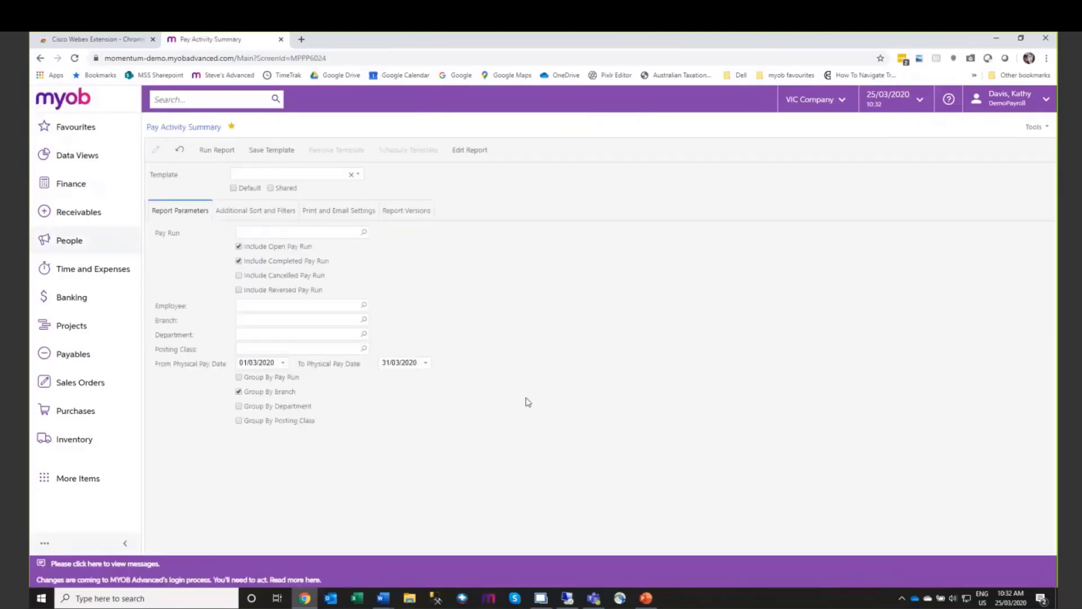
left_click(239, 378)
left_click(224, 147)
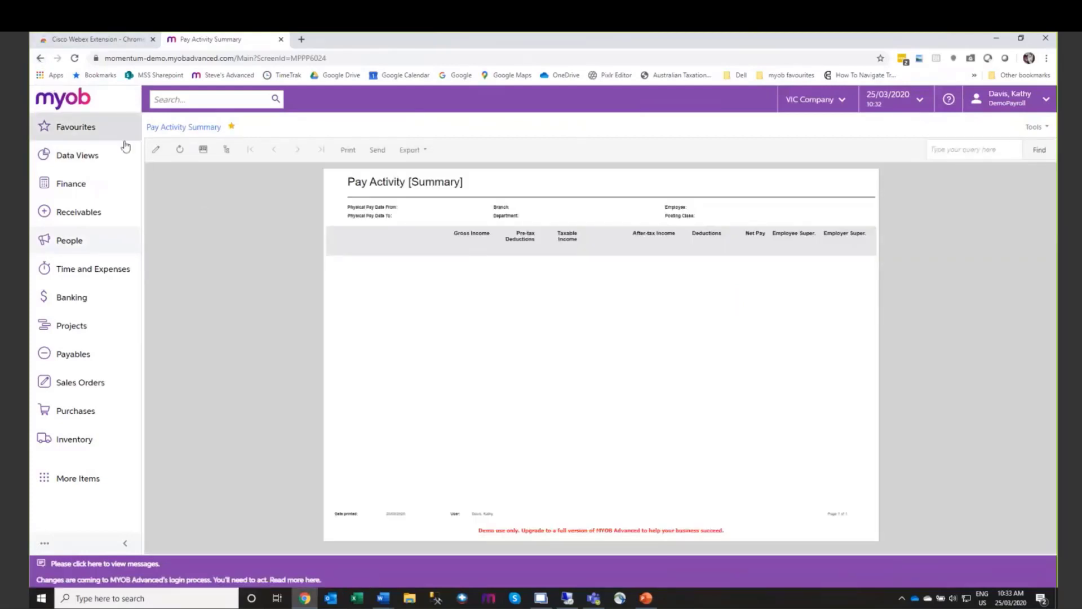
Step: Set the starting physical pay date to 01/12/2019 and rerun the Pay Activity Summary grouped by pay run
left_click(158, 151)
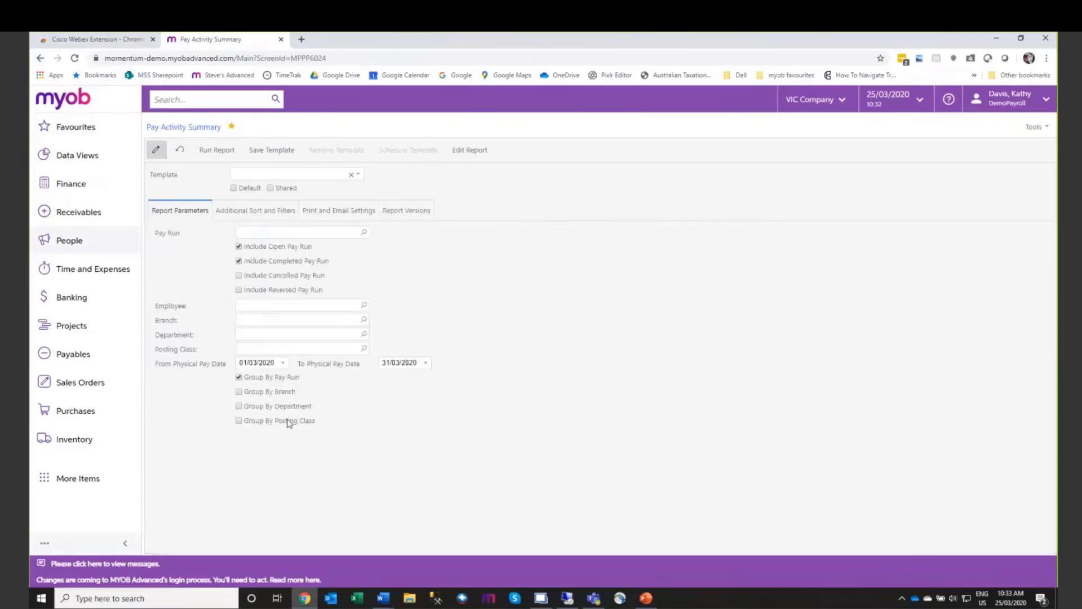
left_click(283, 362)
left_click(251, 168)
left_click(250, 167)
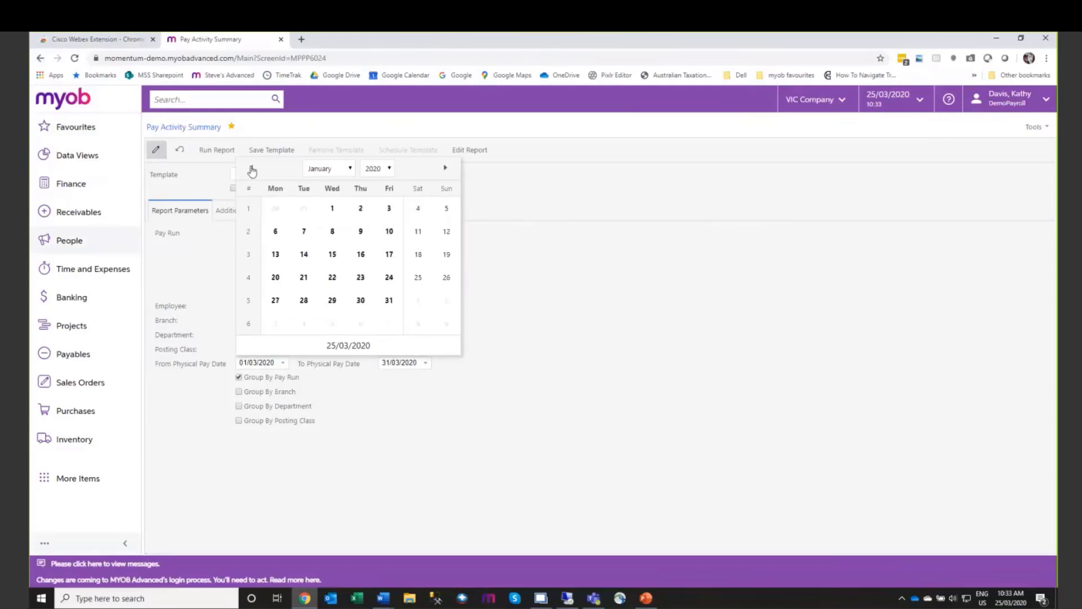
left_click(251, 168)
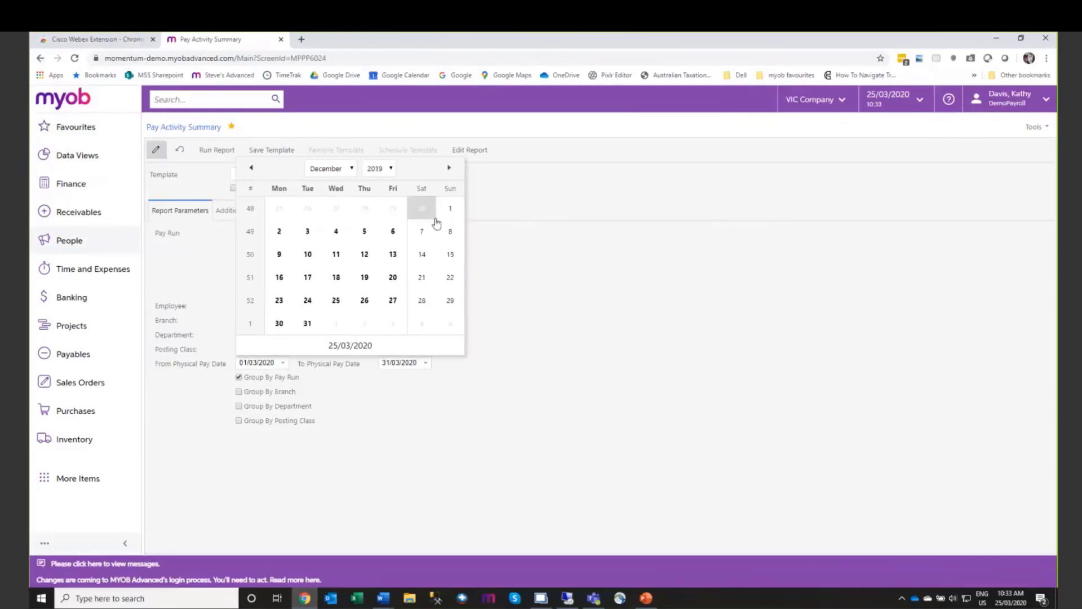
left_click(454, 215)
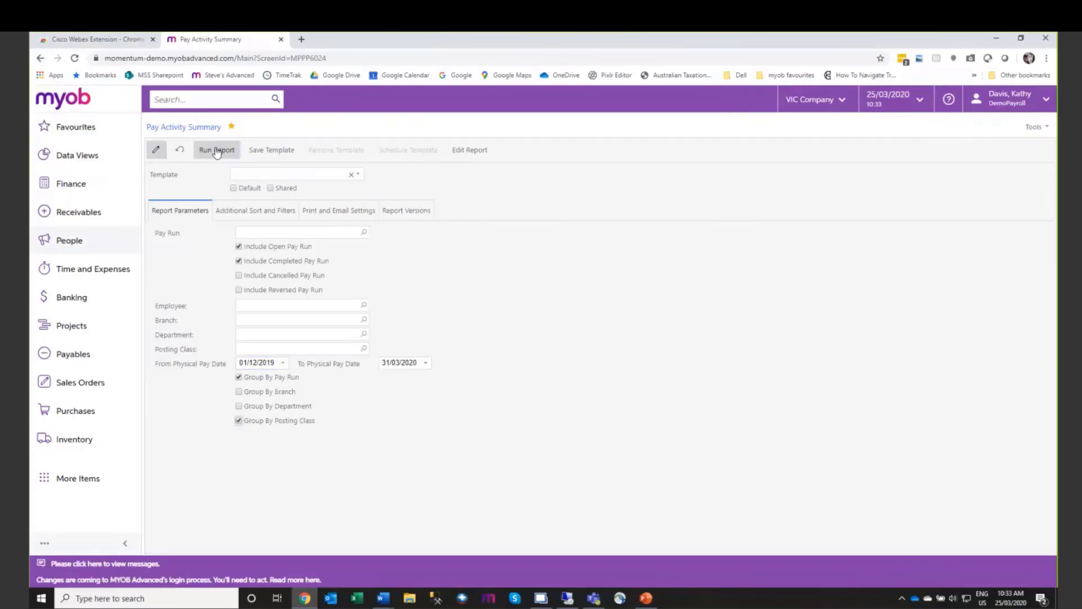
left_click(239, 420)
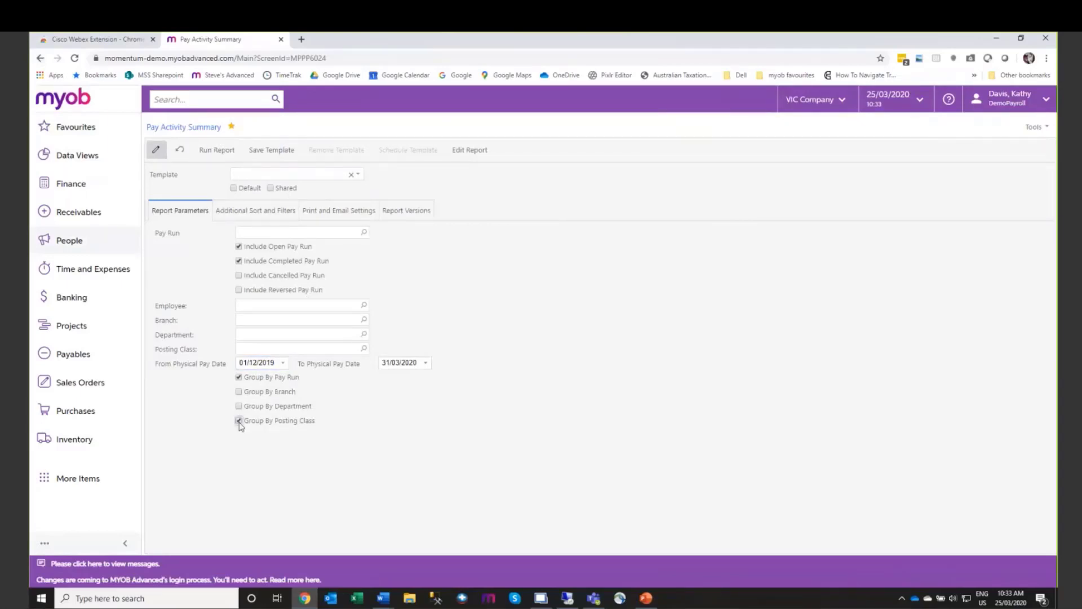
left_click(213, 150)
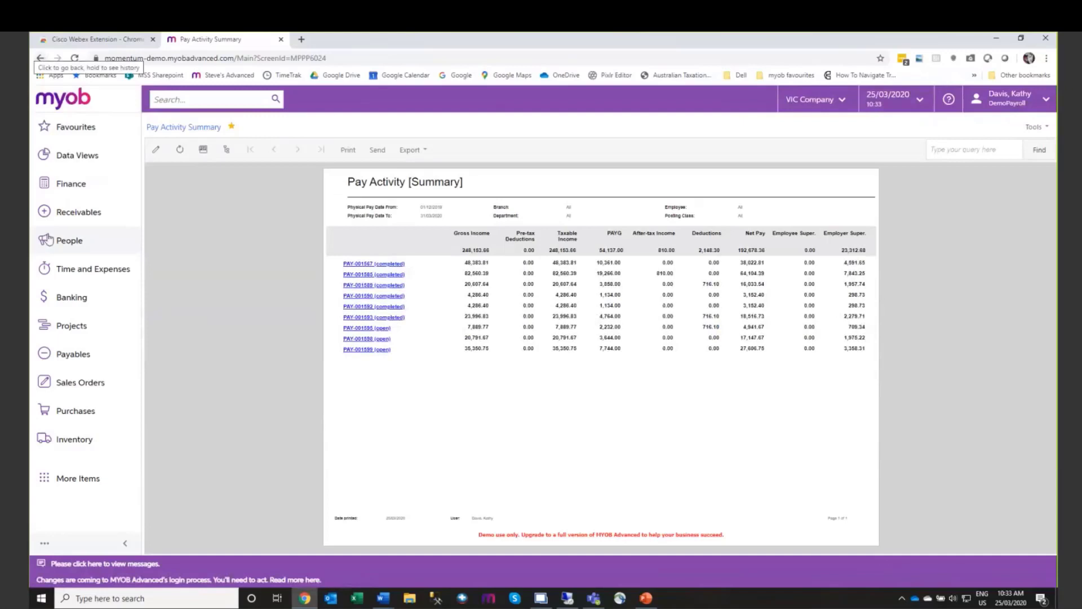
Step: Open the Pay Activity Detail Data report and set its From Pay Date to 01/01/2020
left_click(72, 242)
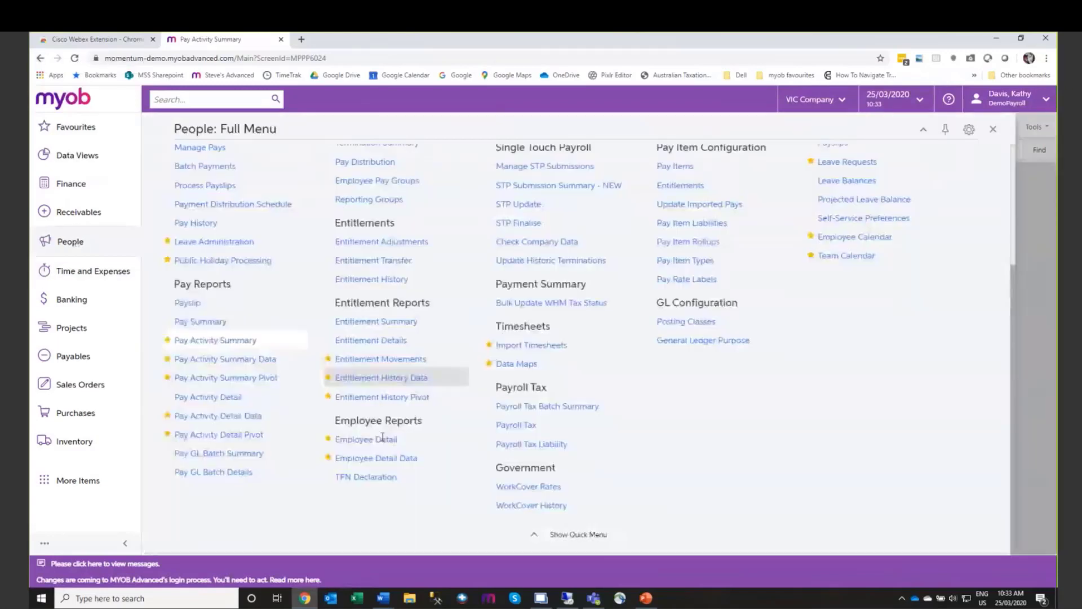
left_click(219, 418)
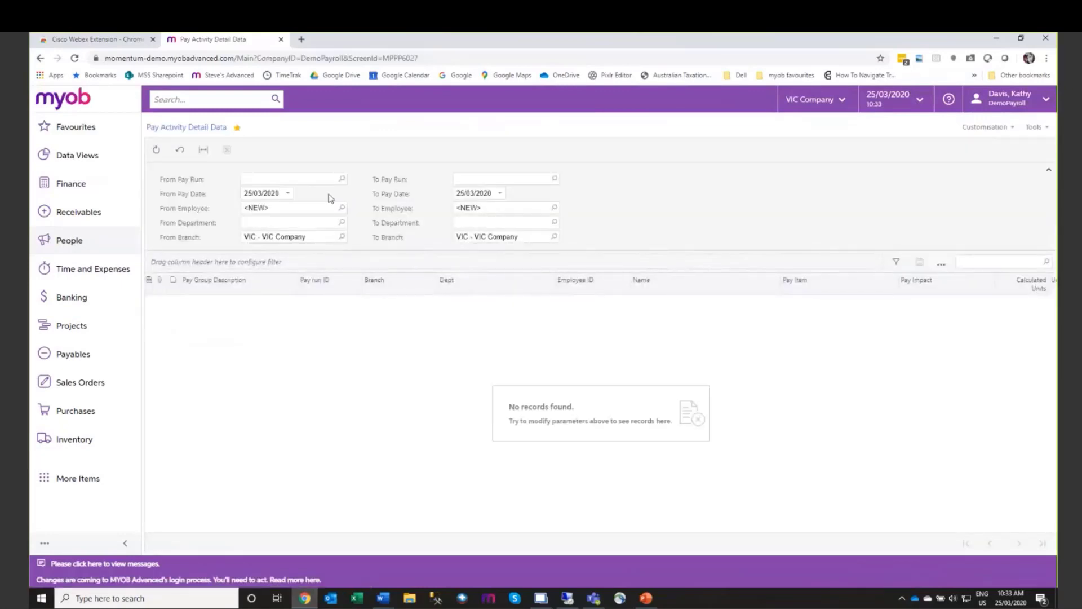
left_click(289, 193)
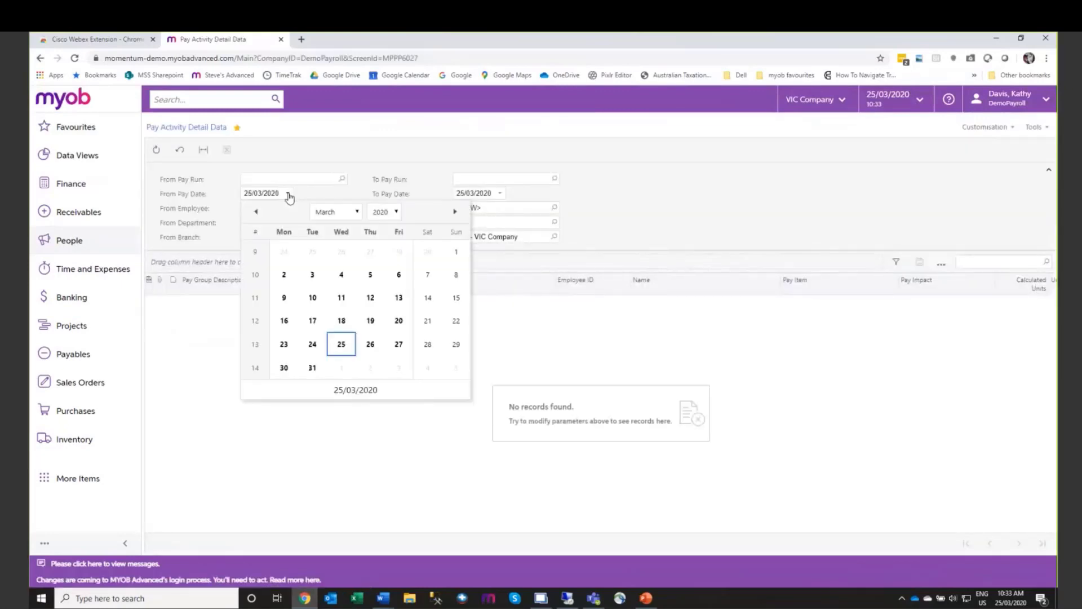
left_click(357, 212)
left_click(335, 227)
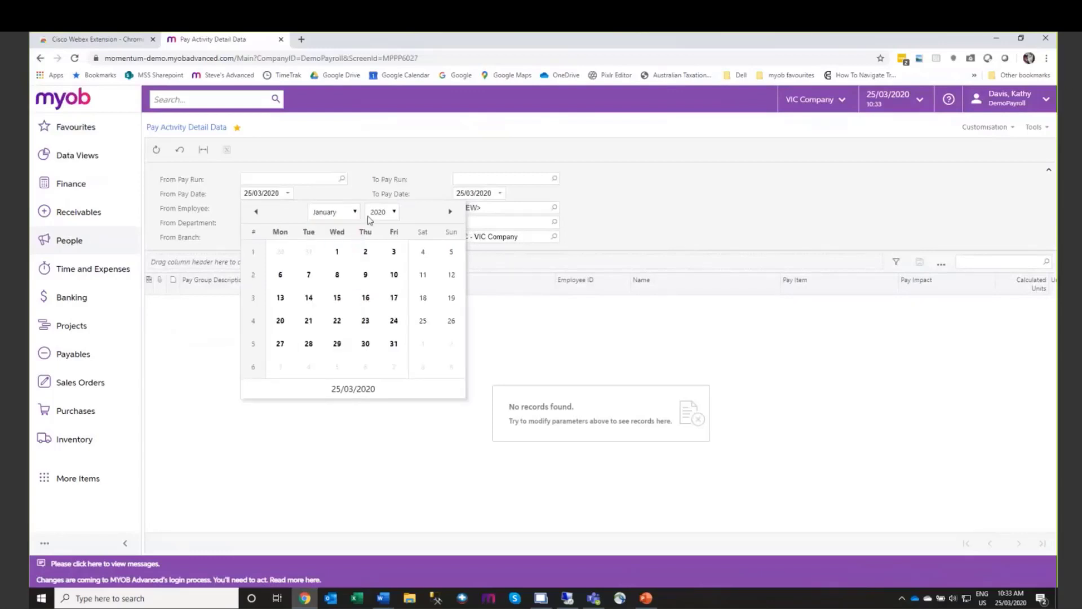
left_click(337, 252)
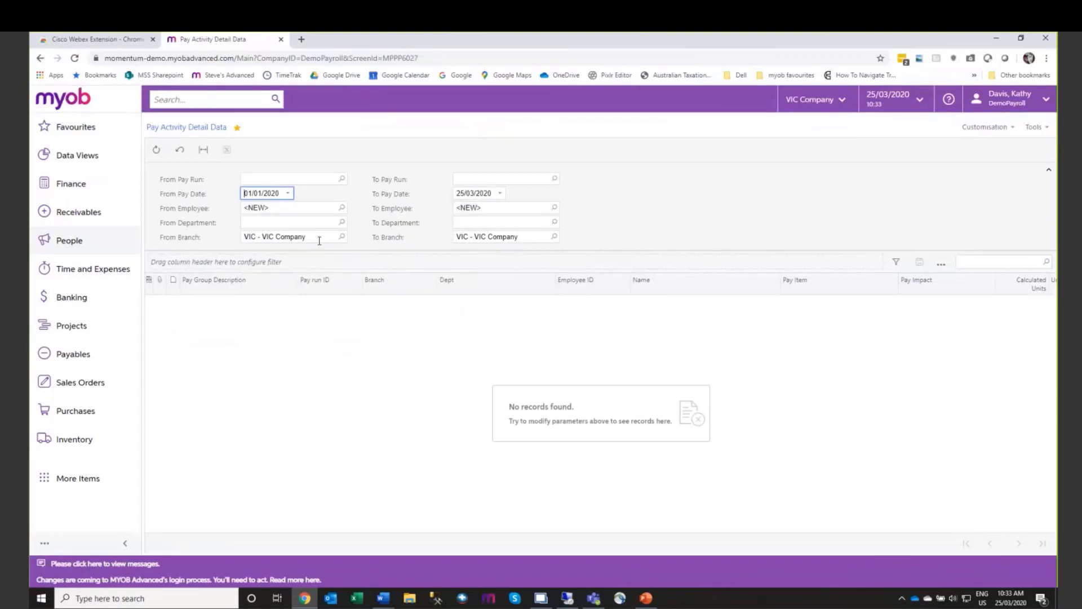
Step: Clear the From and To filters for branch and employee in Pay Activity Detail Data, and review all columns of the records
left_click(342, 237)
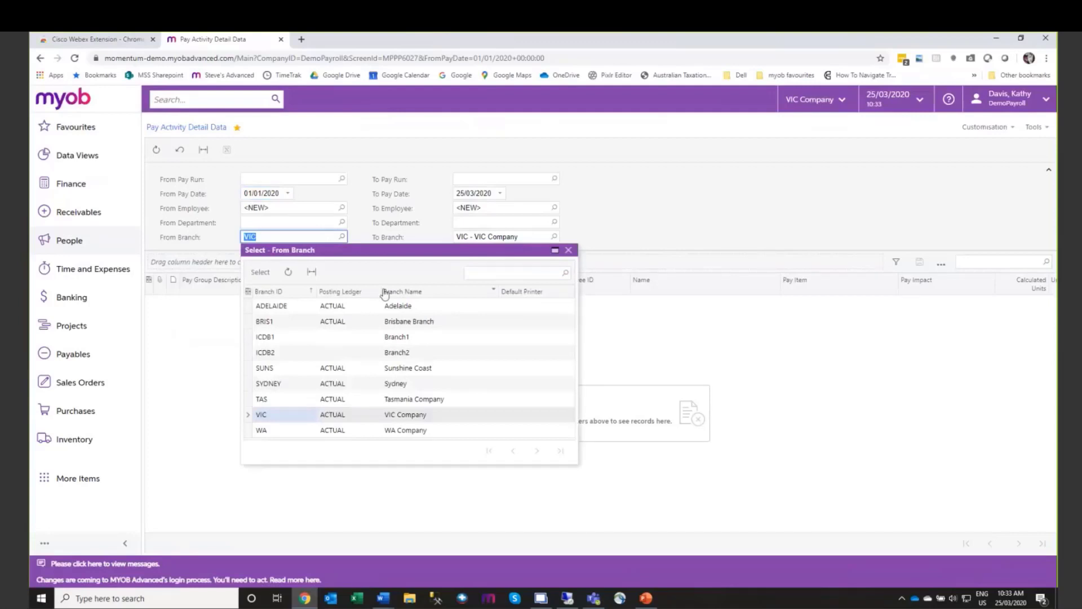
key("BackSpace")
left_click(539, 237)
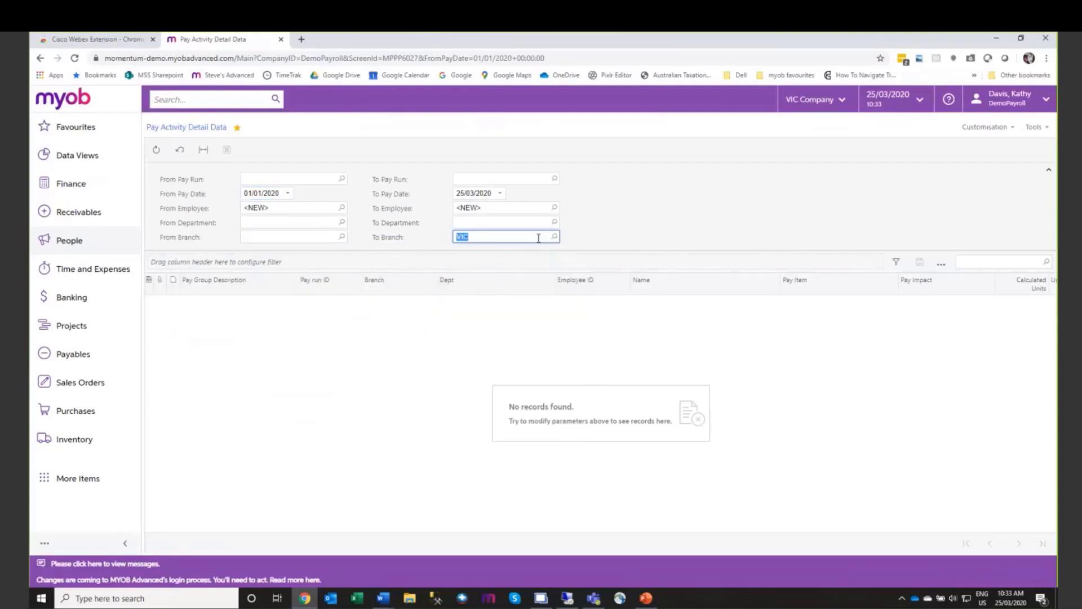
key("BackSpace")
left_click(286, 208)
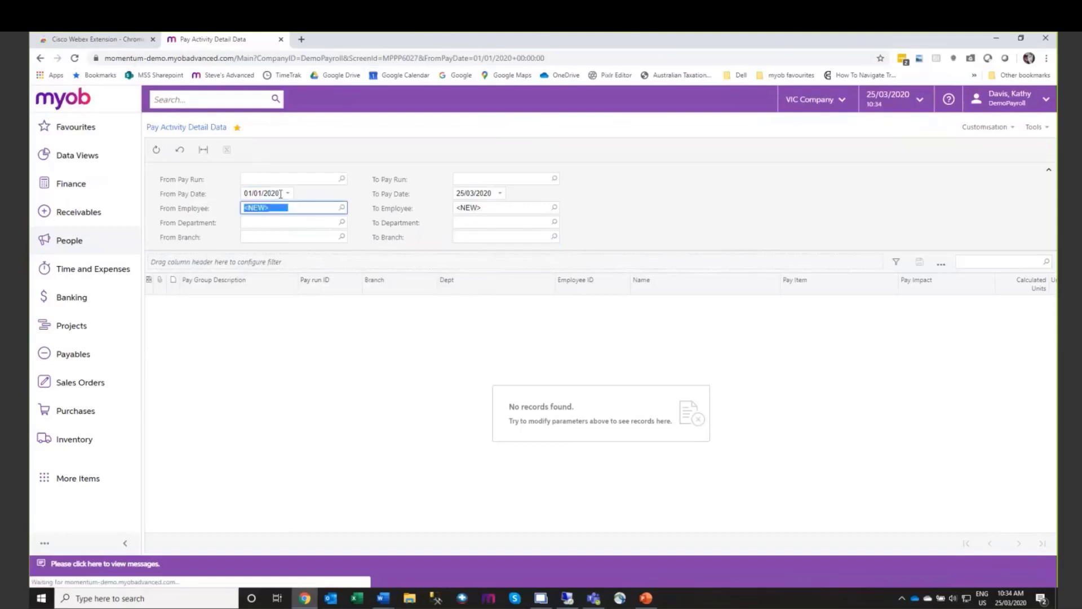
key("BackSpace")
left_click(487, 207)
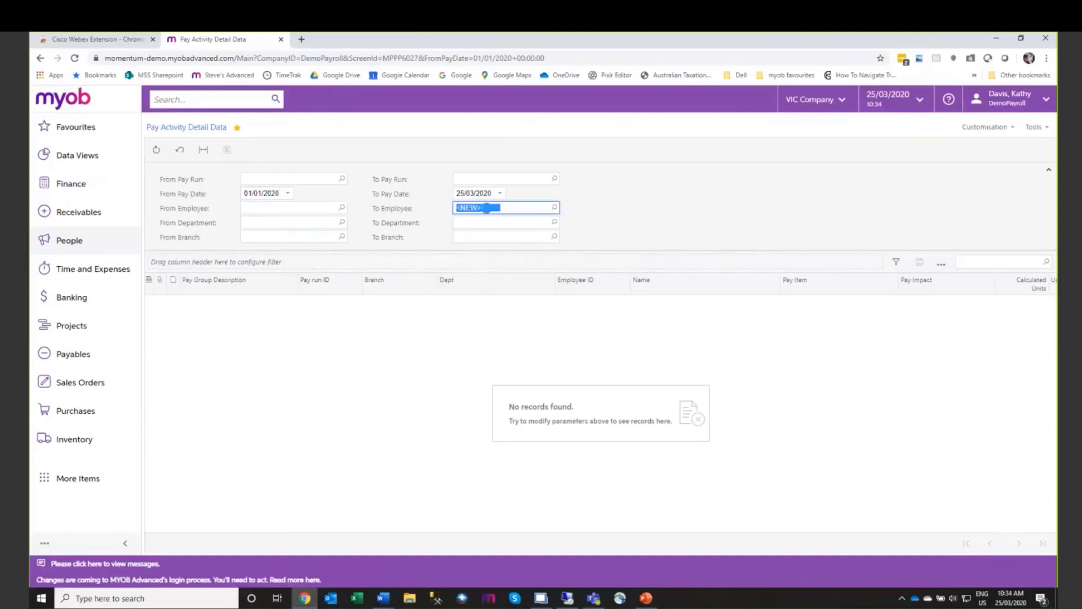
key("BackSpace")
left_click(723, 220)
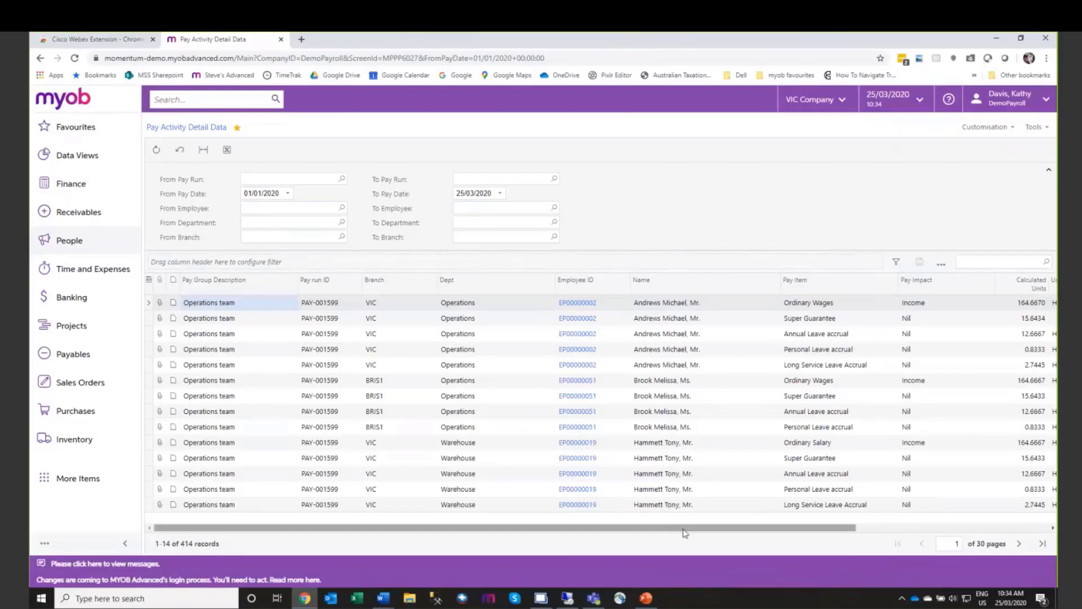
left_click_drag(684, 528, 908, 528)
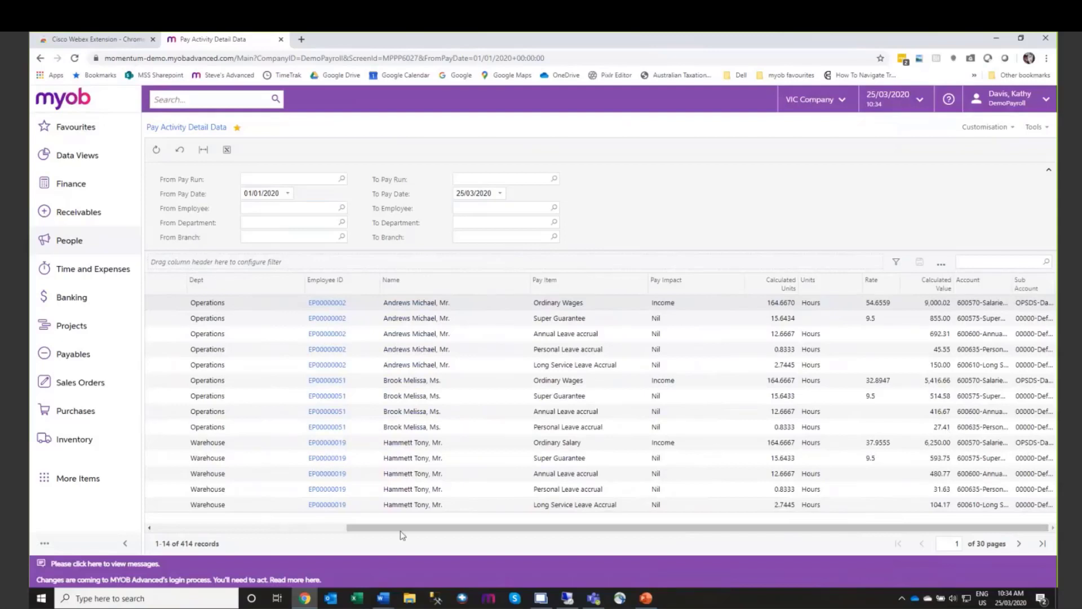
left_click_drag(401, 528, 208, 528)
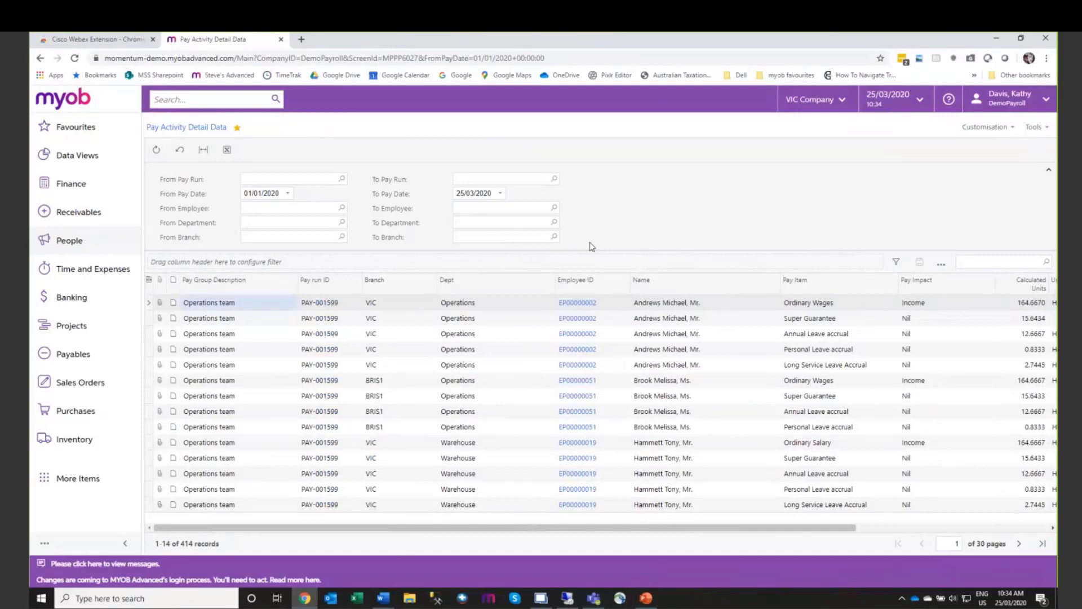
Step: Open the Pay Activity Detail Pivot and replace Pay Run ID with Department as the outer row field
left_click(70, 241)
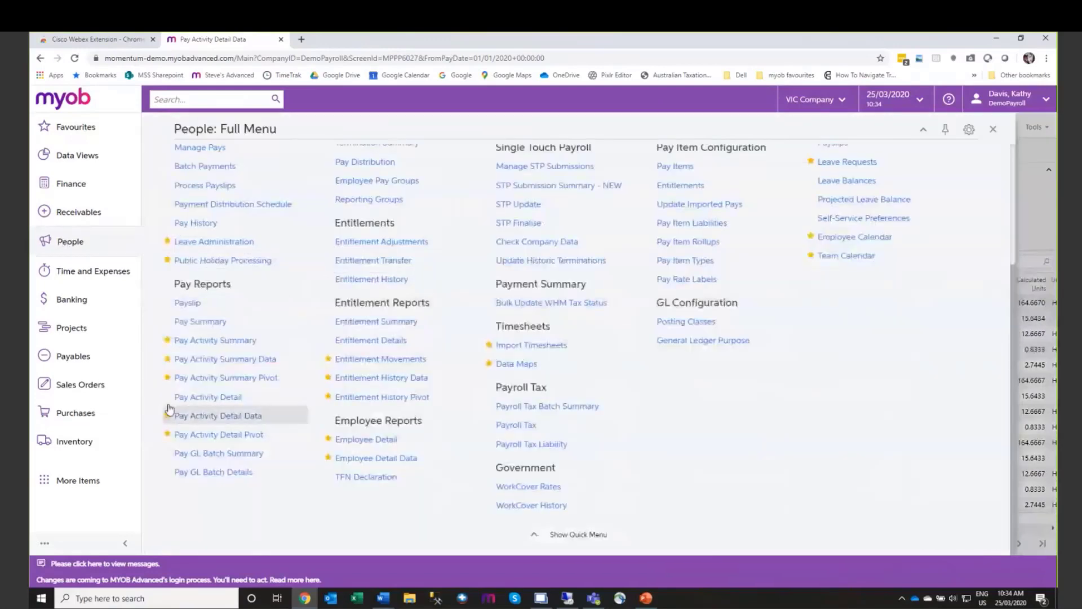
left_click(212, 435)
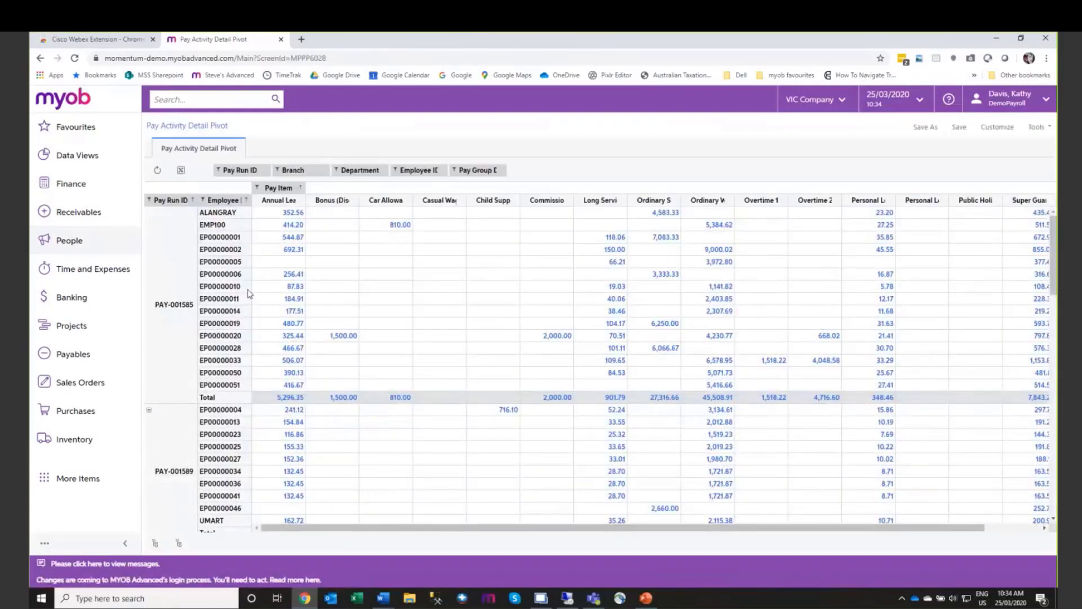
left_click_drag(185, 200, 526, 167)
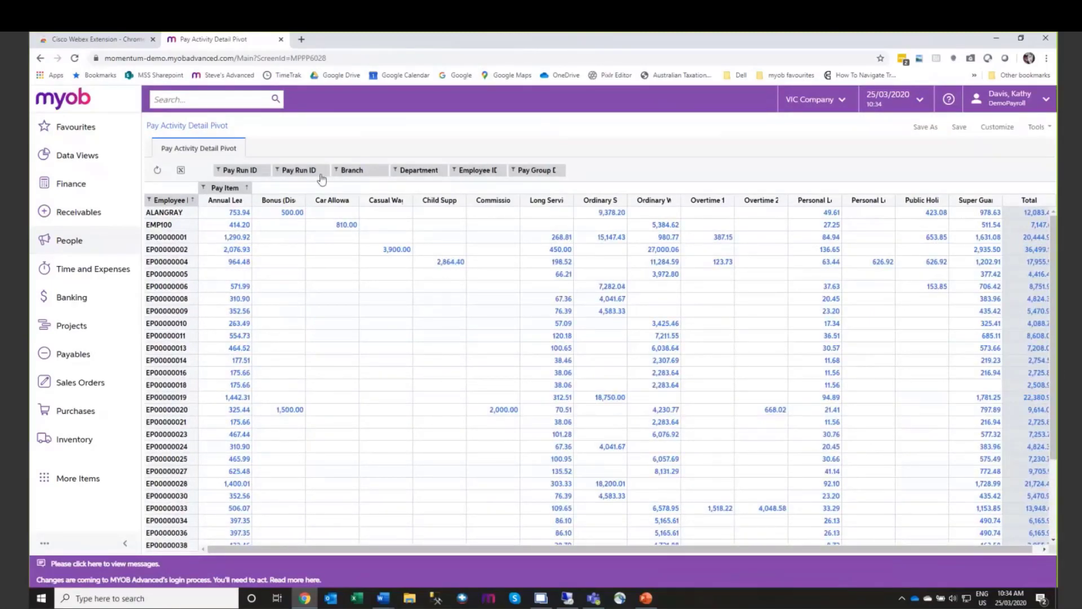
left_click_drag(418, 169, 141, 200)
left_click_drag(429, 172, 147, 201)
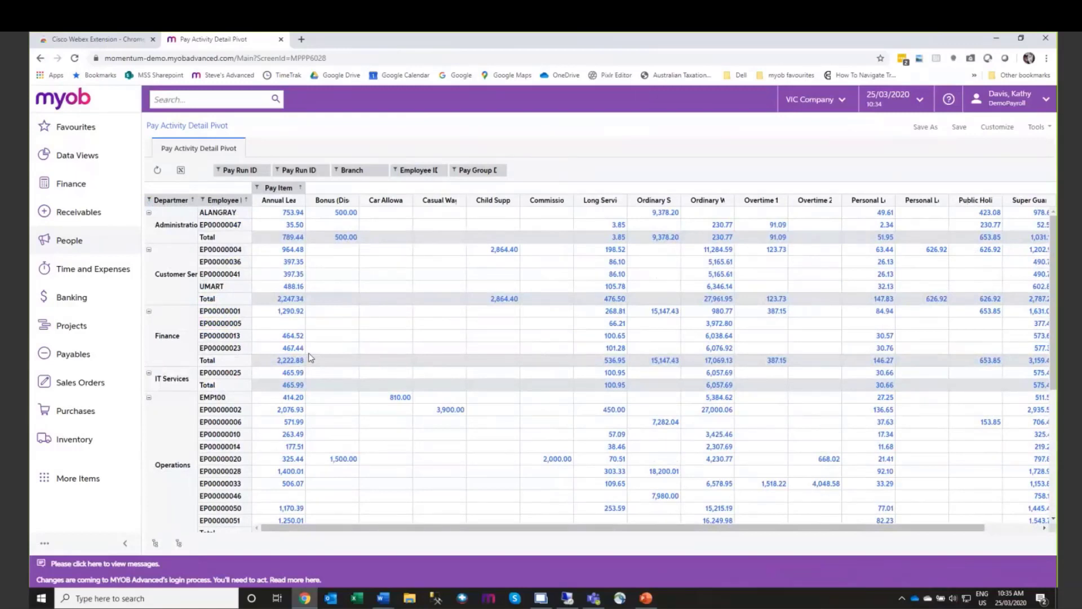
Step: Replace Employee ID with Pay Run ID in the pivot rows beneath Department, trying Pay Run ID as a column field first
left_click_drag(223, 201, 605, 180)
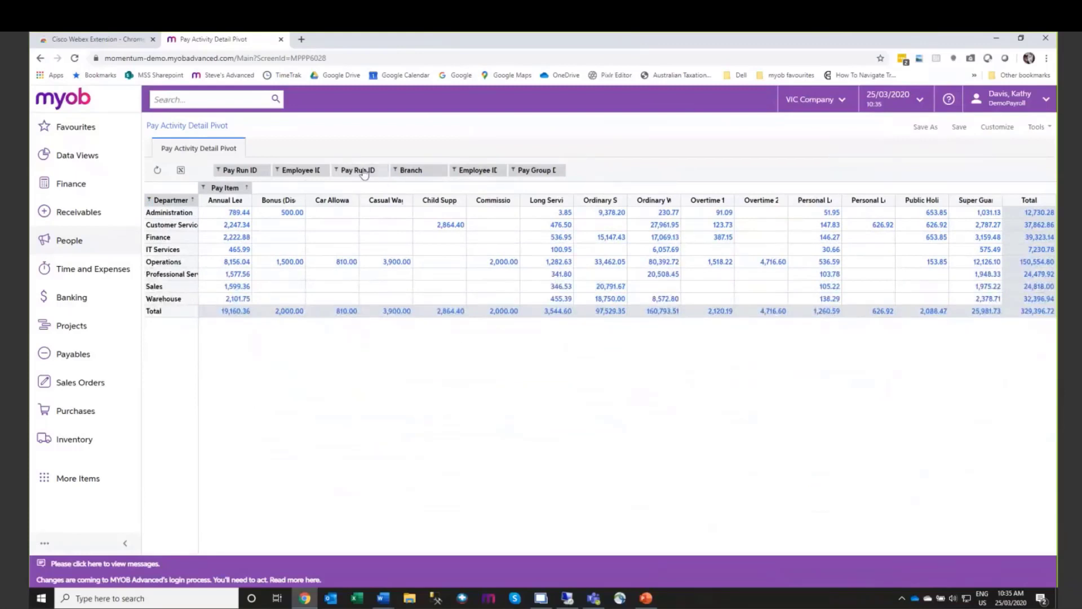
left_click_drag(364, 173, 198, 188)
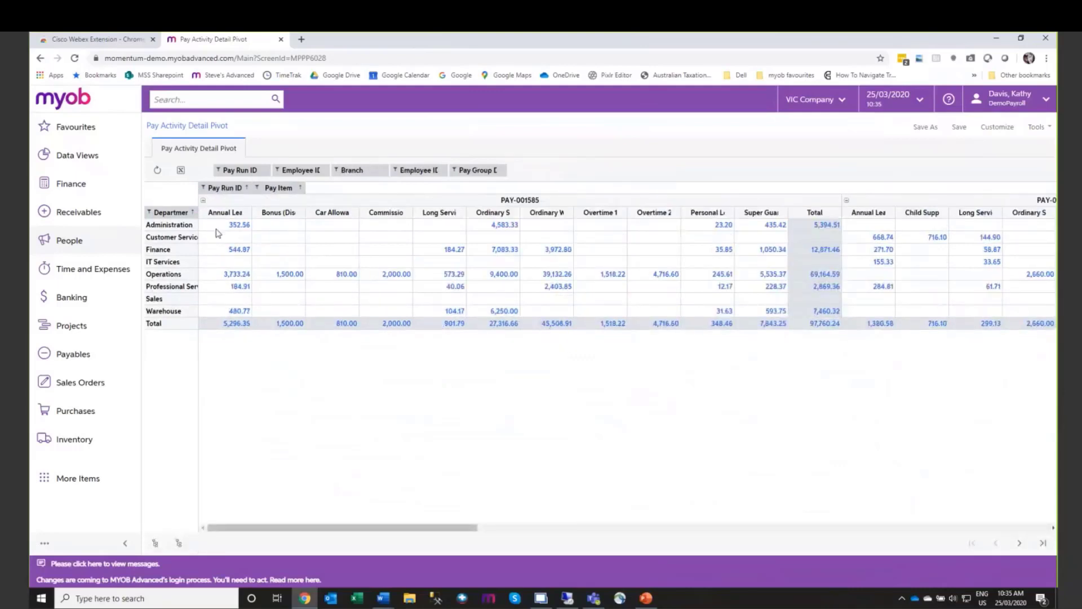
left_click_drag(229, 191, 196, 210)
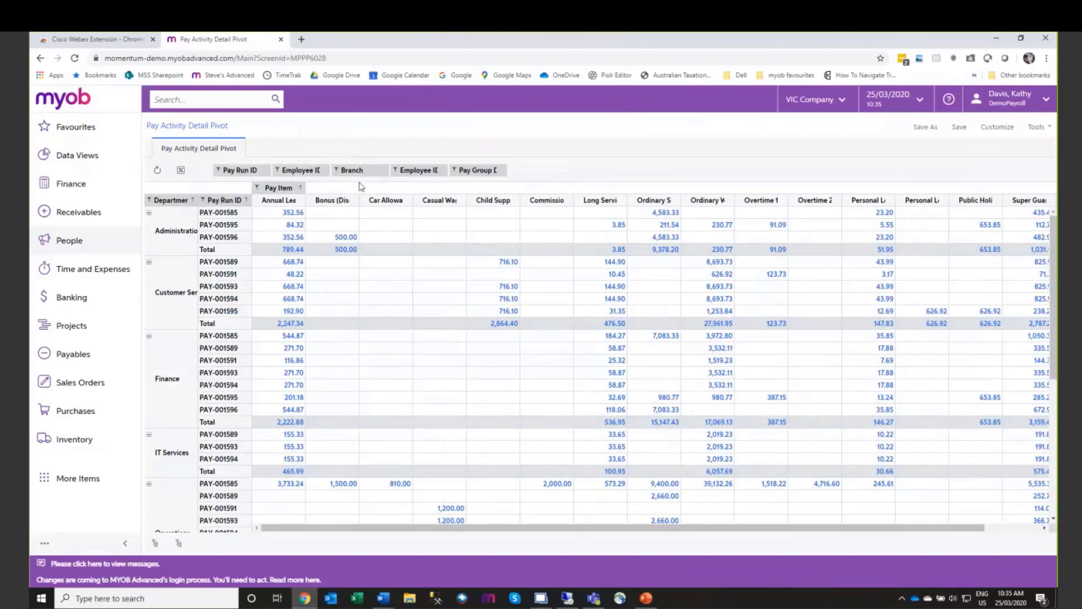
Step: Try adding Employee ID as an extra value beside the calculated amounts, remove it again, and check the pivot's Total column
left_click_drag(420, 171, 253, 197)
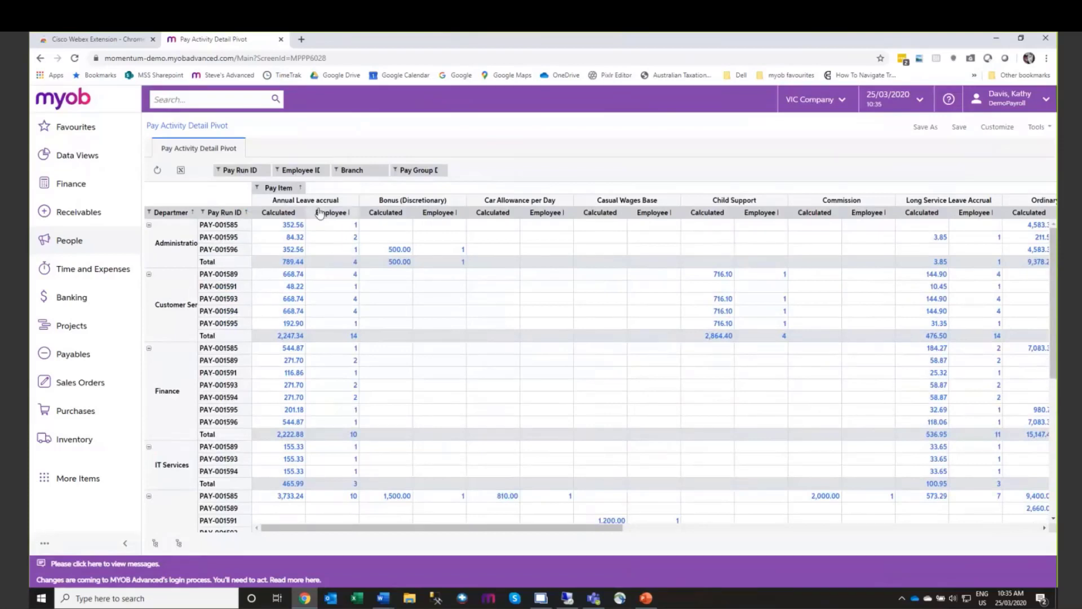
left_click_drag(331, 217, 536, 158)
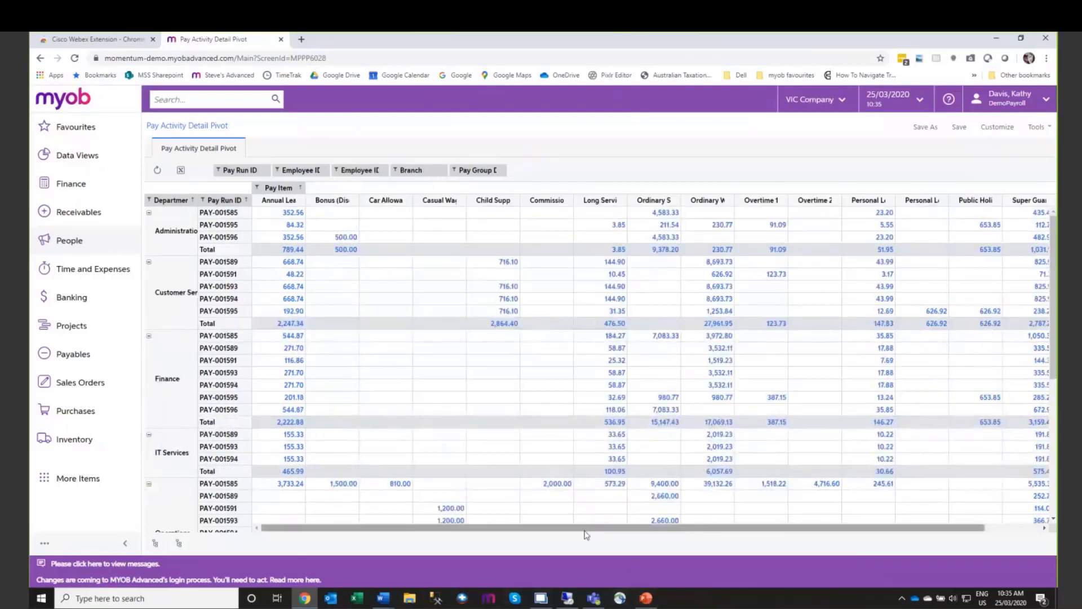
left_click_drag(584, 530, 689, 531)
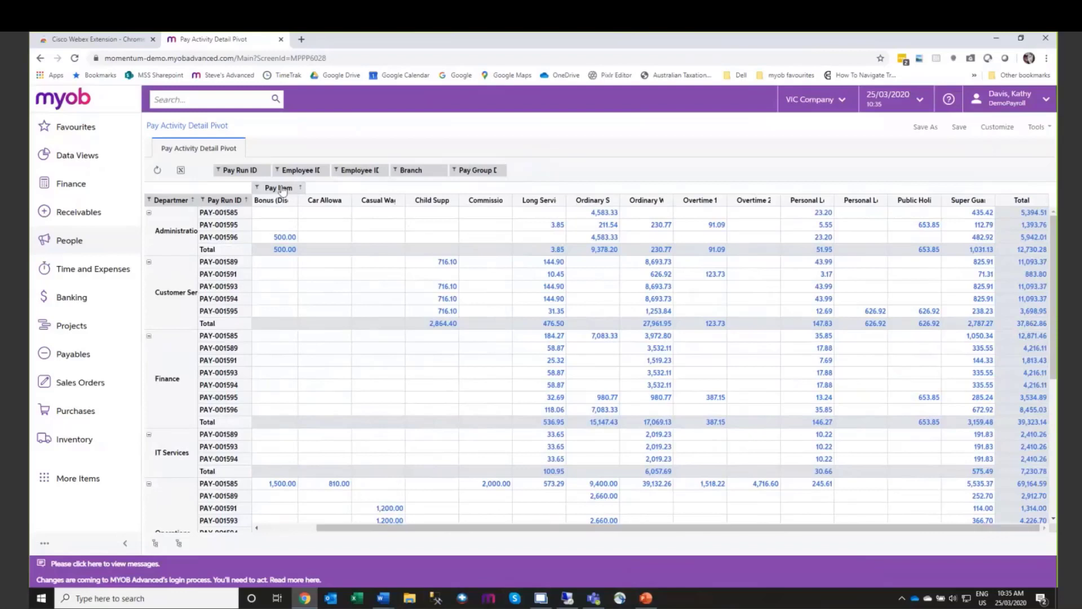
Step: Remove Pay Item from the pivot's columns, then try Employee ID as an additional value and take it out again
left_click_drag(283, 192, 530, 169)
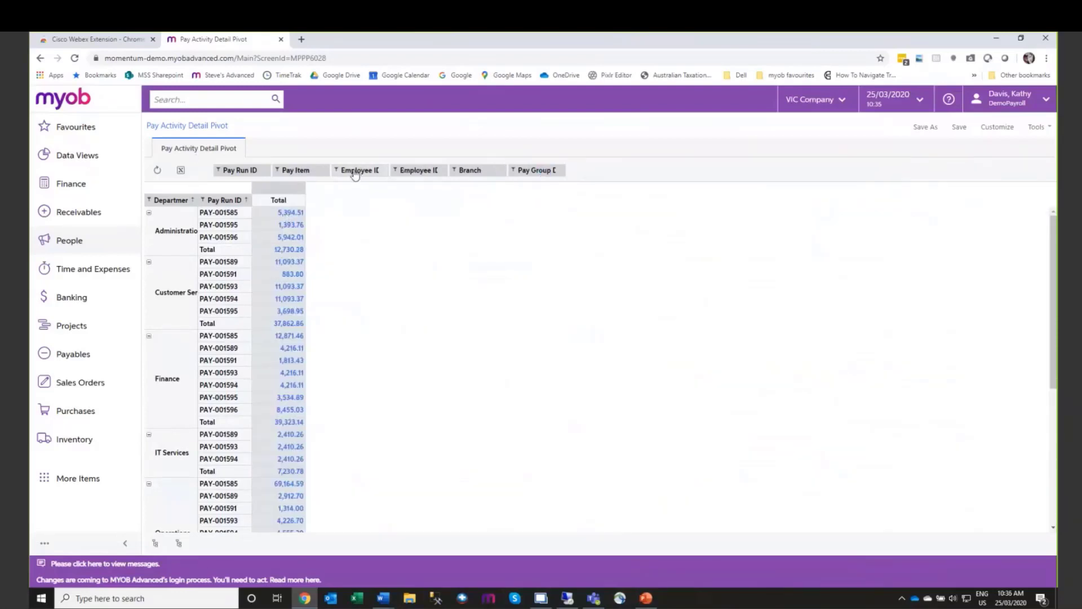
left_click_drag(355, 170, 261, 199)
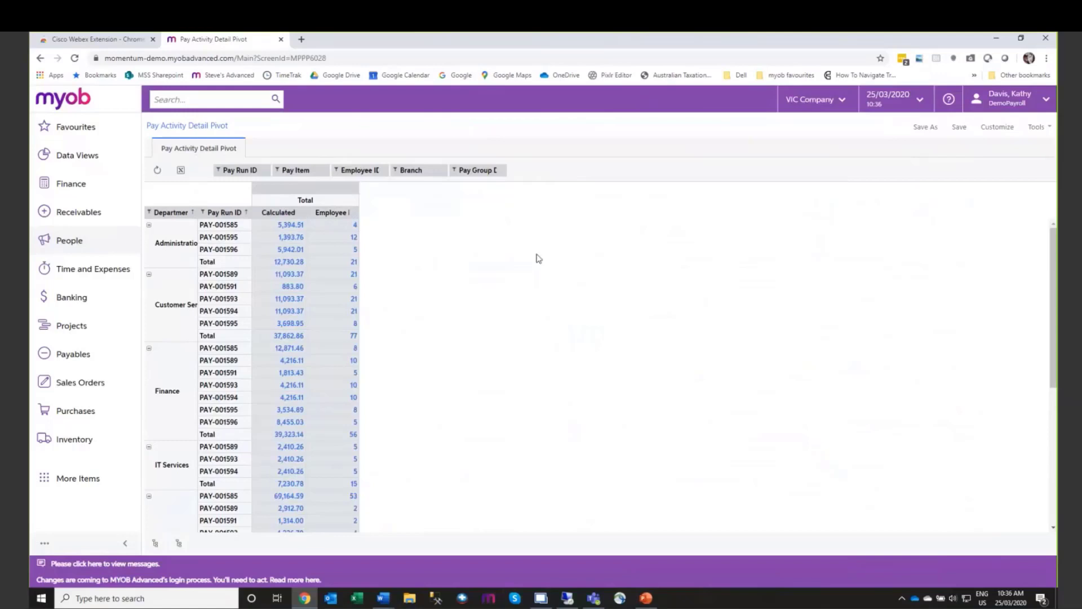
left_click_drag(334, 209, 509, 172)
Step: Run the Entitlement Movements report for all employees with Date From set to 01/12/2019
left_click(68, 245)
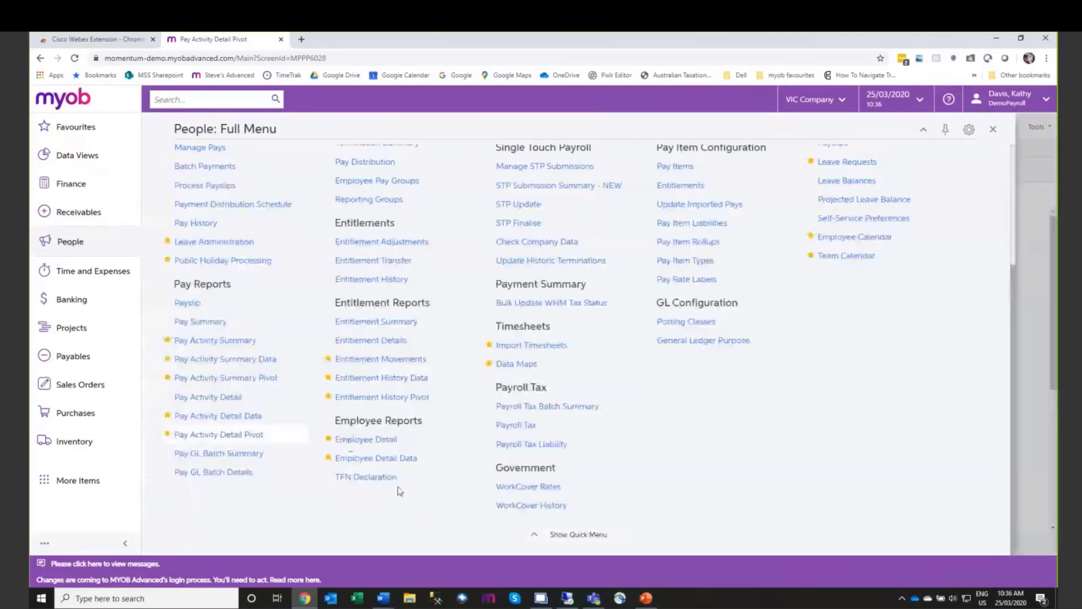
scroll(416, 484, "up", 1)
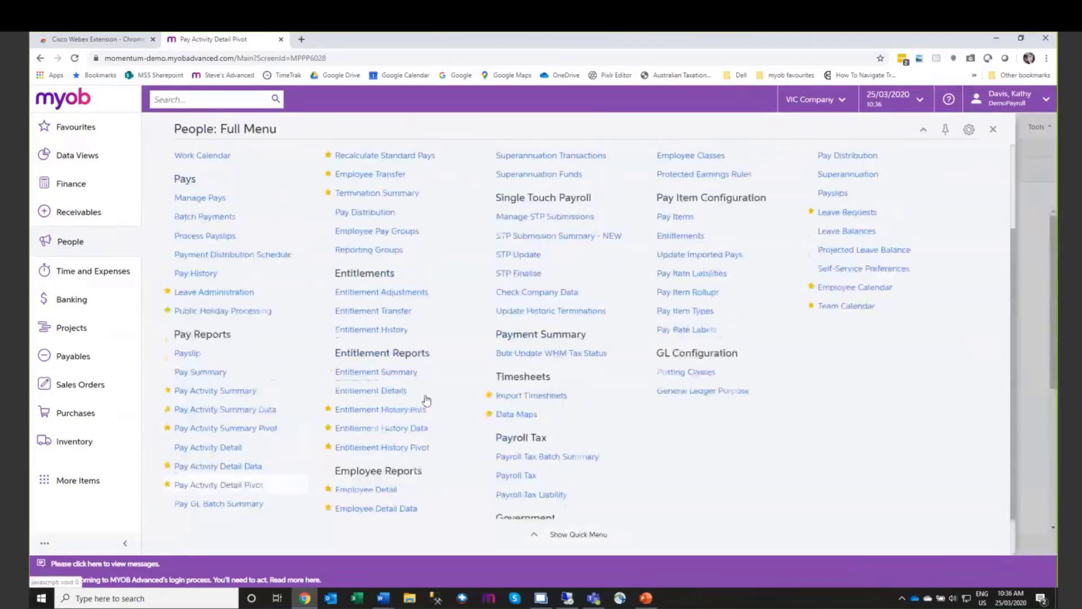
left_click(381, 413)
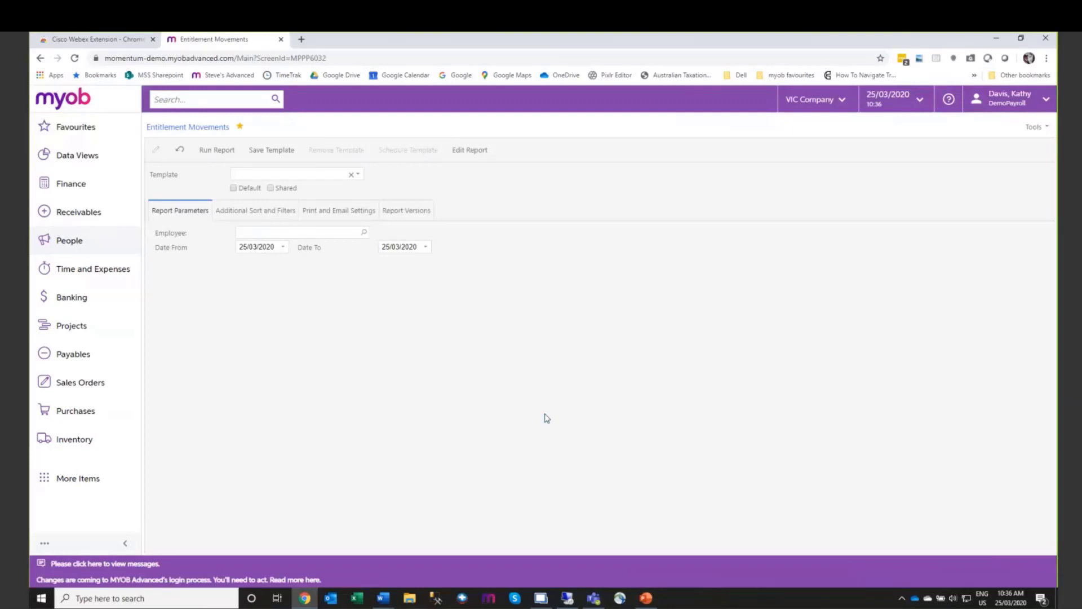
left_click(282, 247)
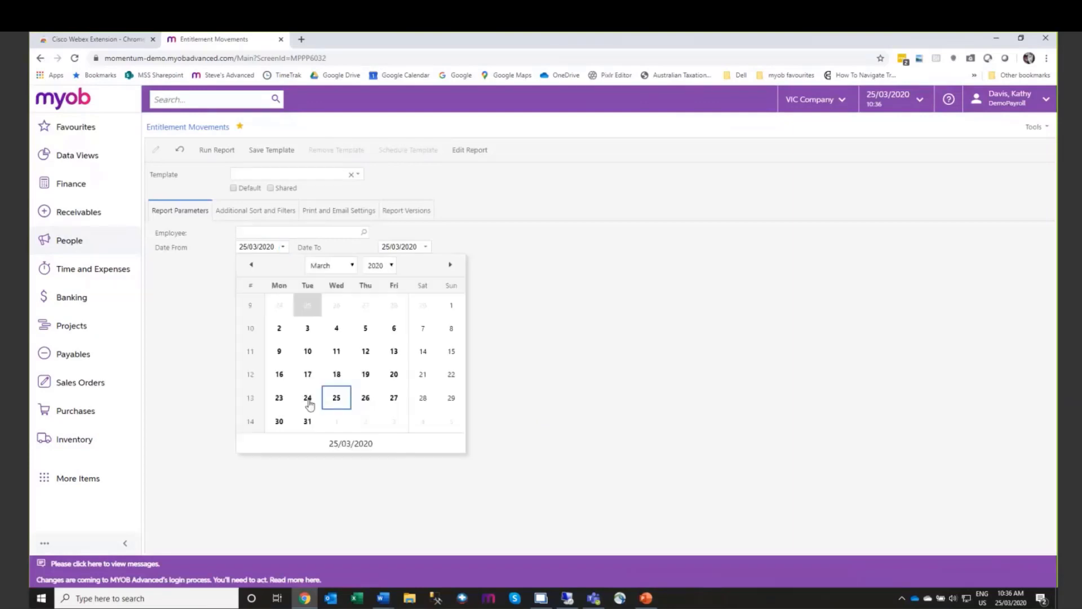
left_click(252, 265)
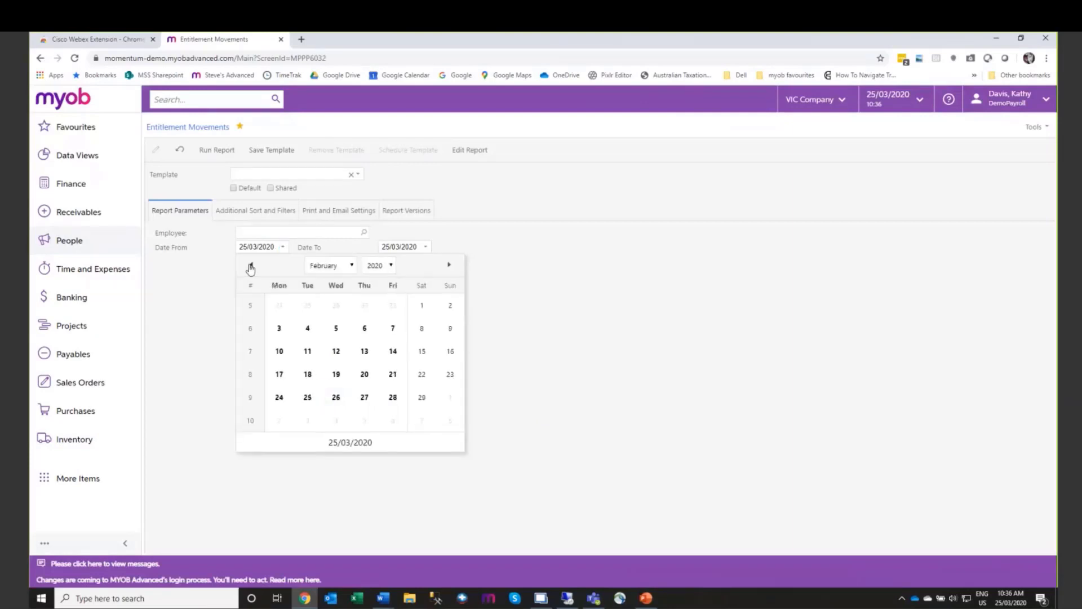
double_click(251, 266)
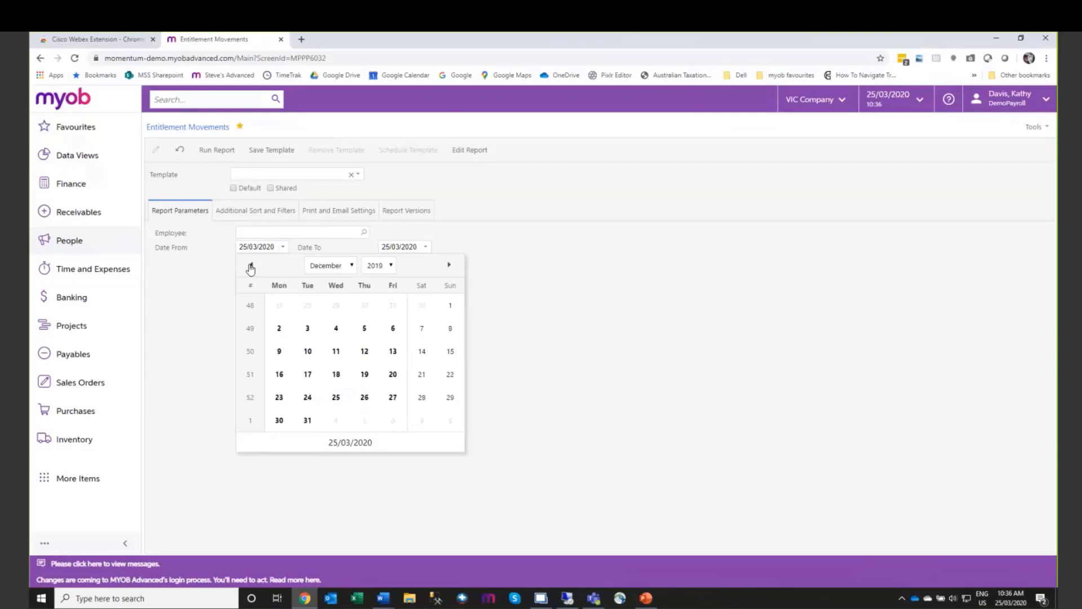
left_click(451, 305)
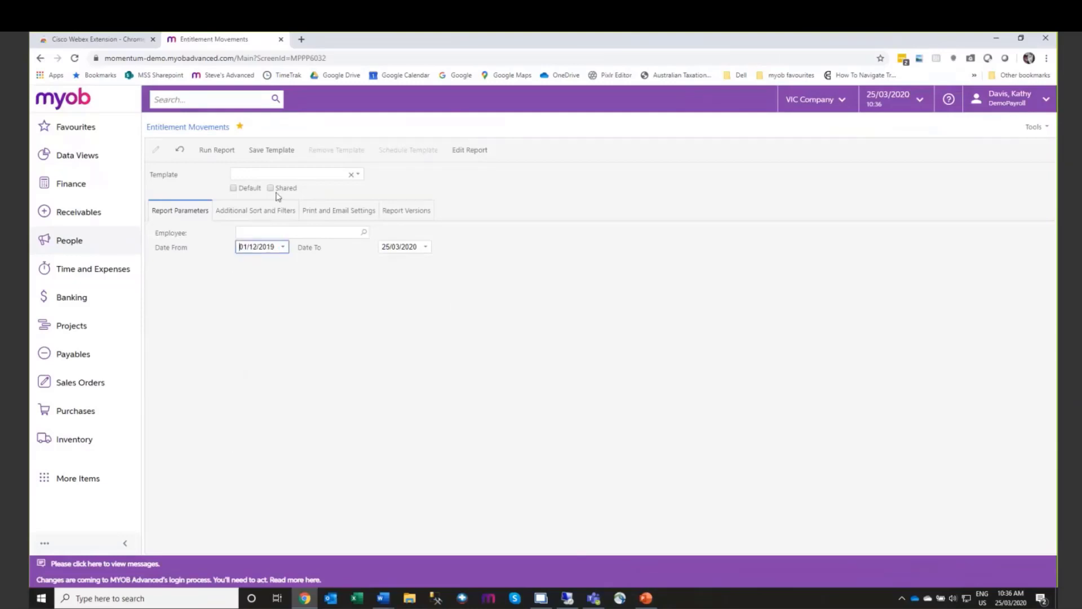
left_click(220, 160)
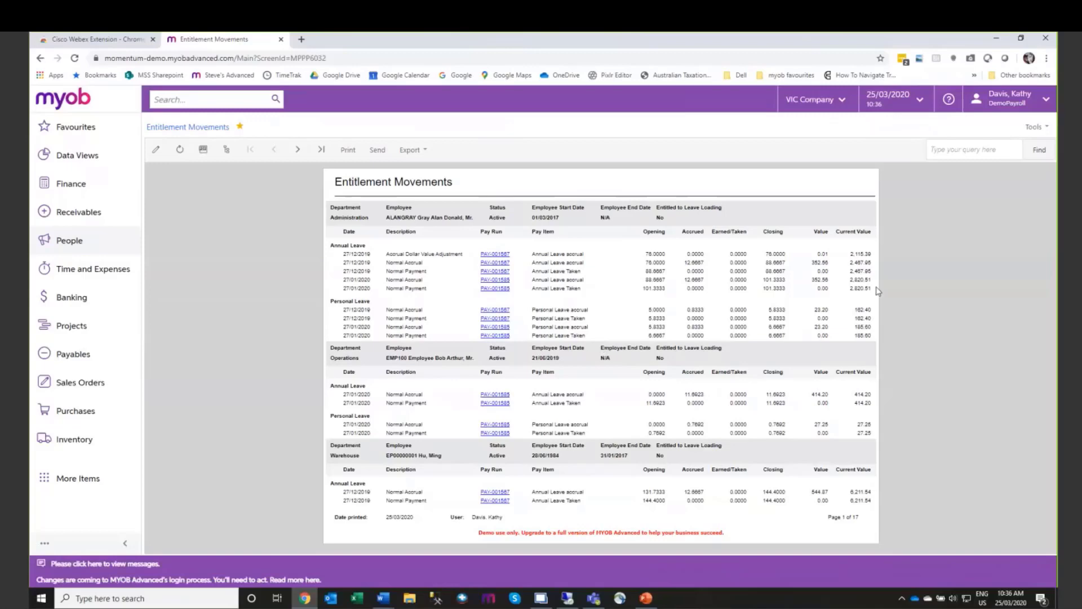
Step: Open Entitlement History Data and set From Date to 01/12/2019 and To Date to 31/03/2020
left_click(68, 241)
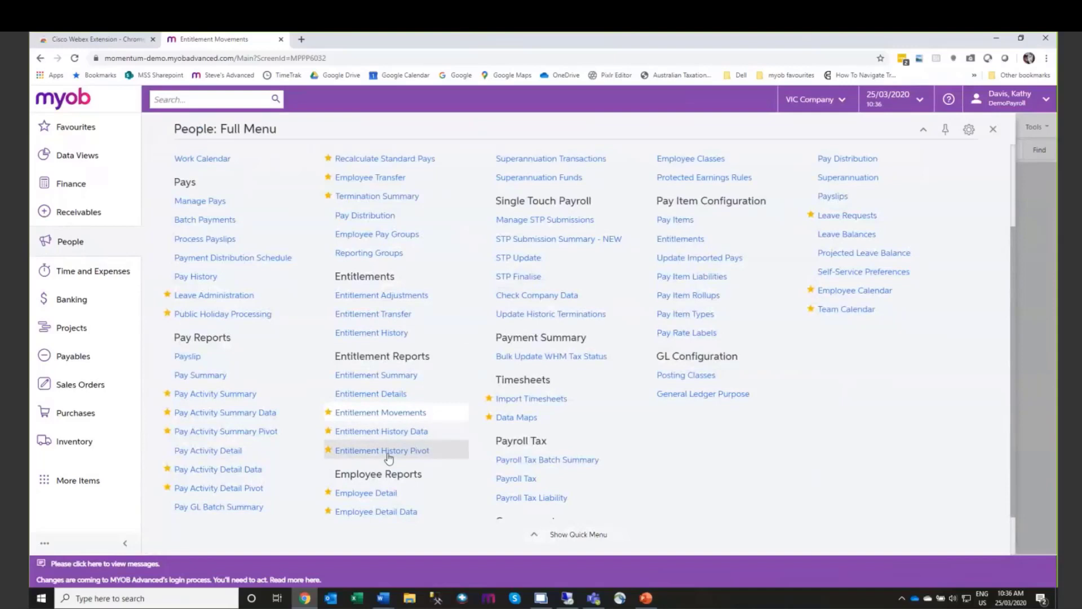
left_click(390, 432)
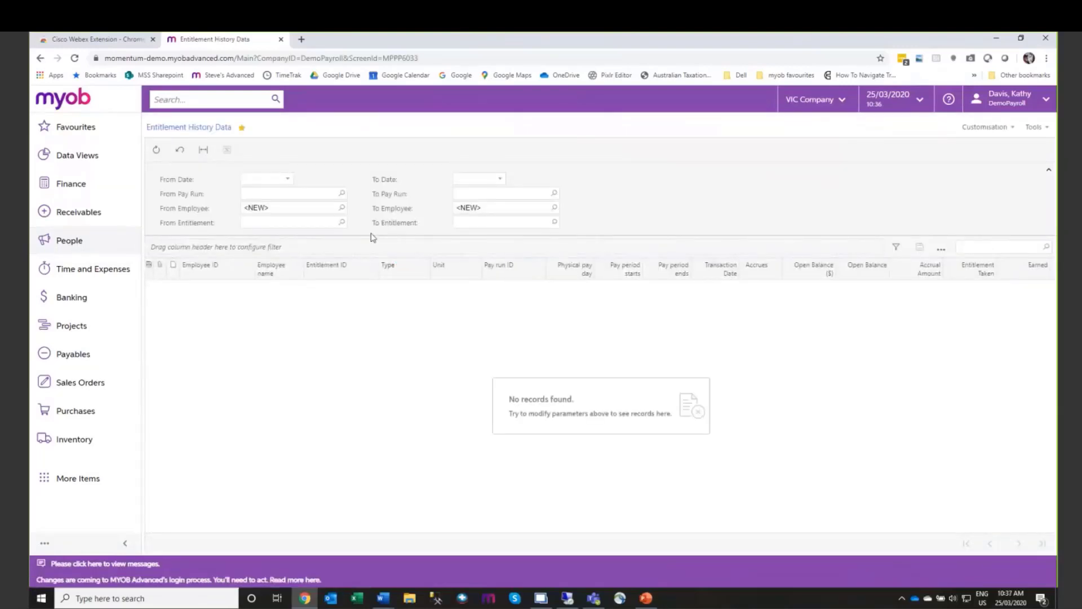
left_click(288, 179)
left_click(257, 198)
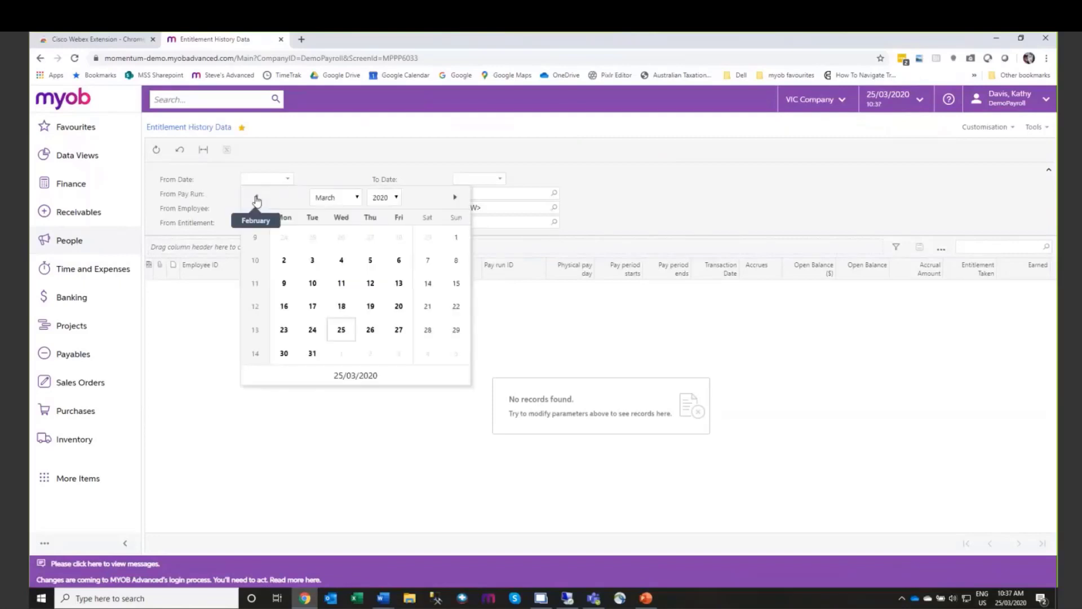
left_click(256, 198)
left_click(257, 198)
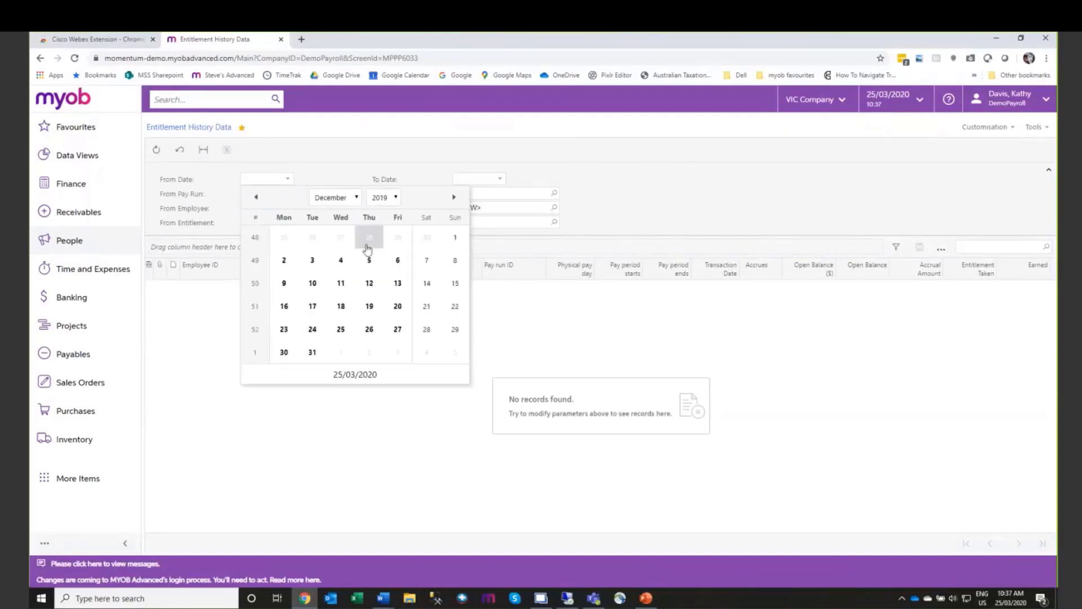
left_click(455, 243)
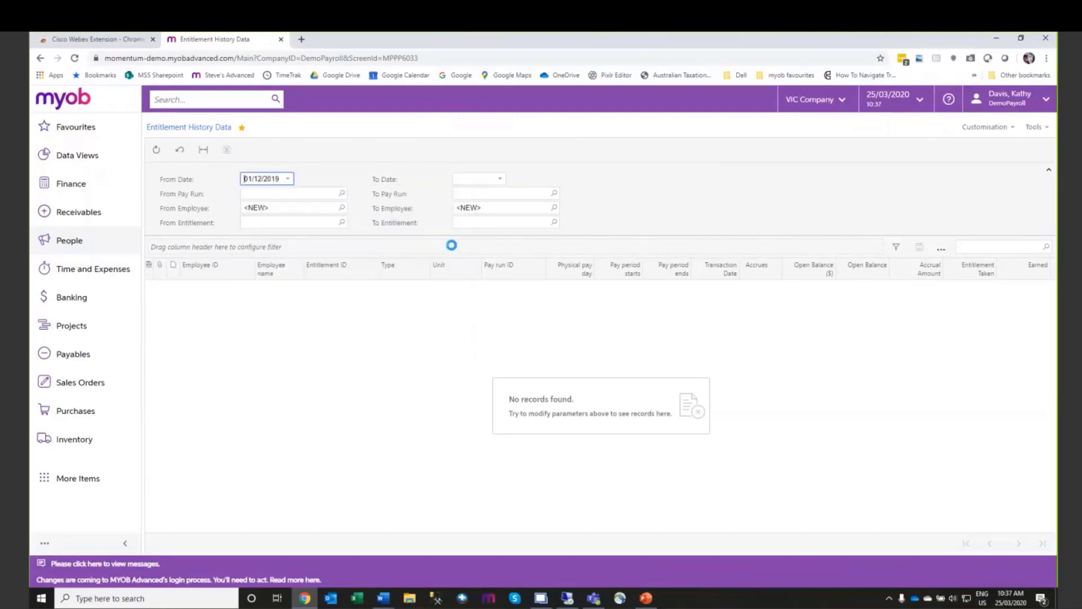
left_click(499, 178)
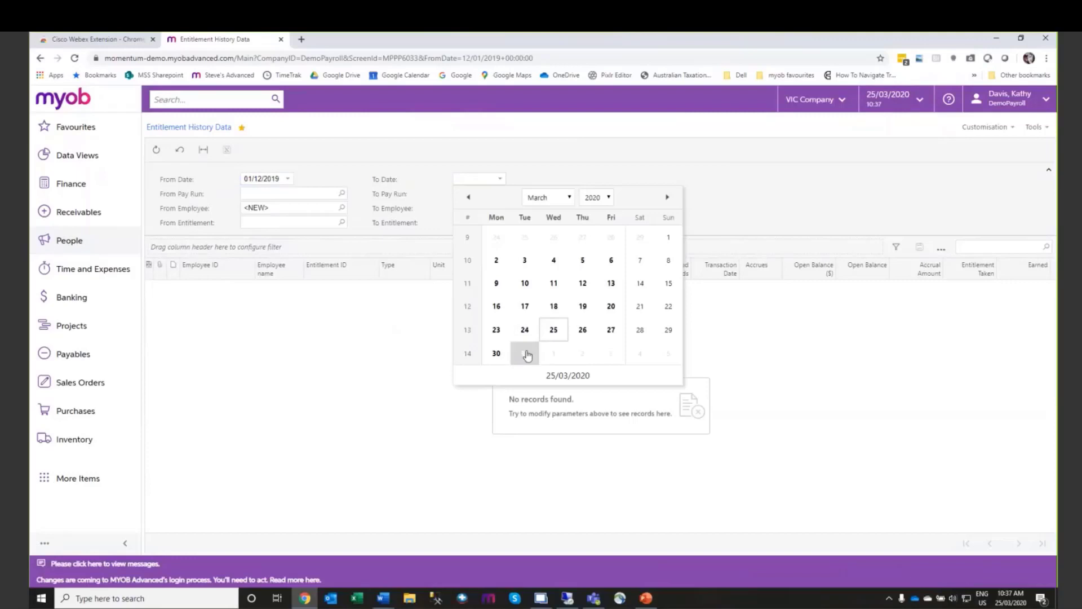
left_click(525, 352)
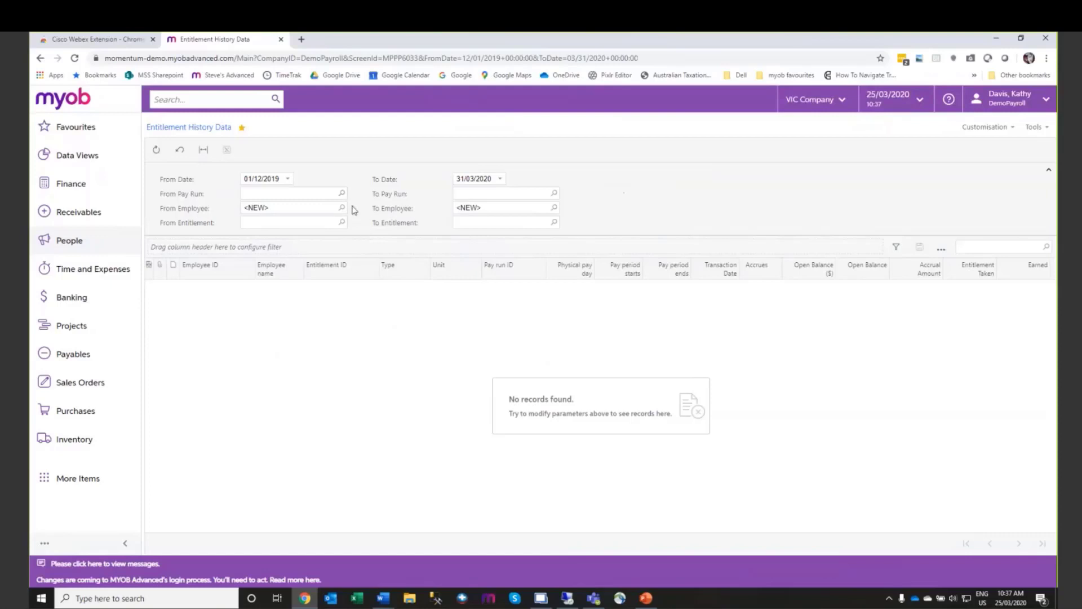
Step: Clear the From Employee and To Employee filters in Entitlement History Data
left_click(301, 208)
key("BackSpace")
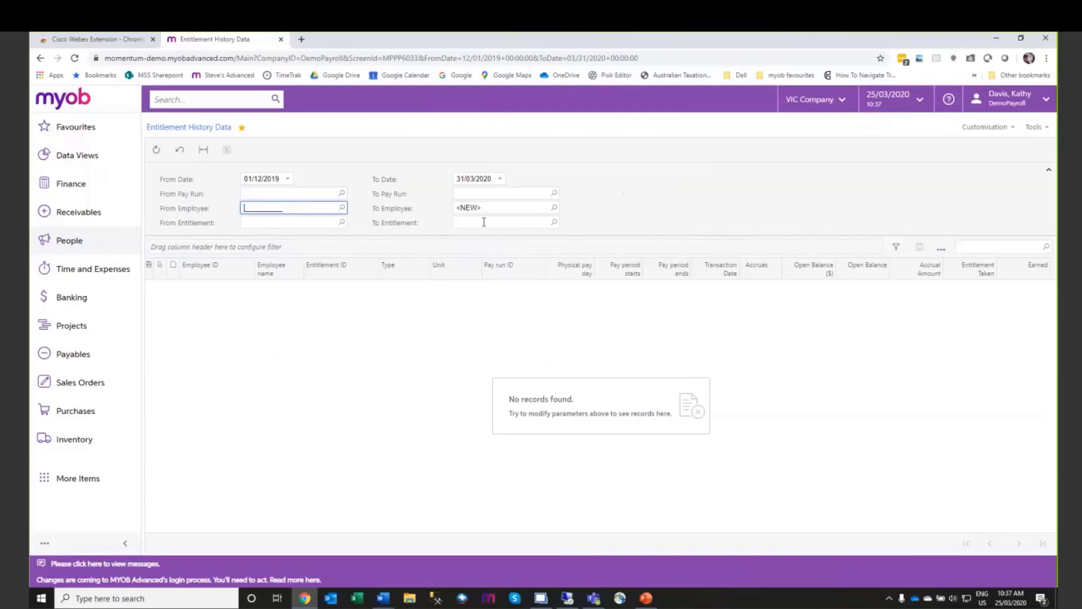
left_click(504, 208)
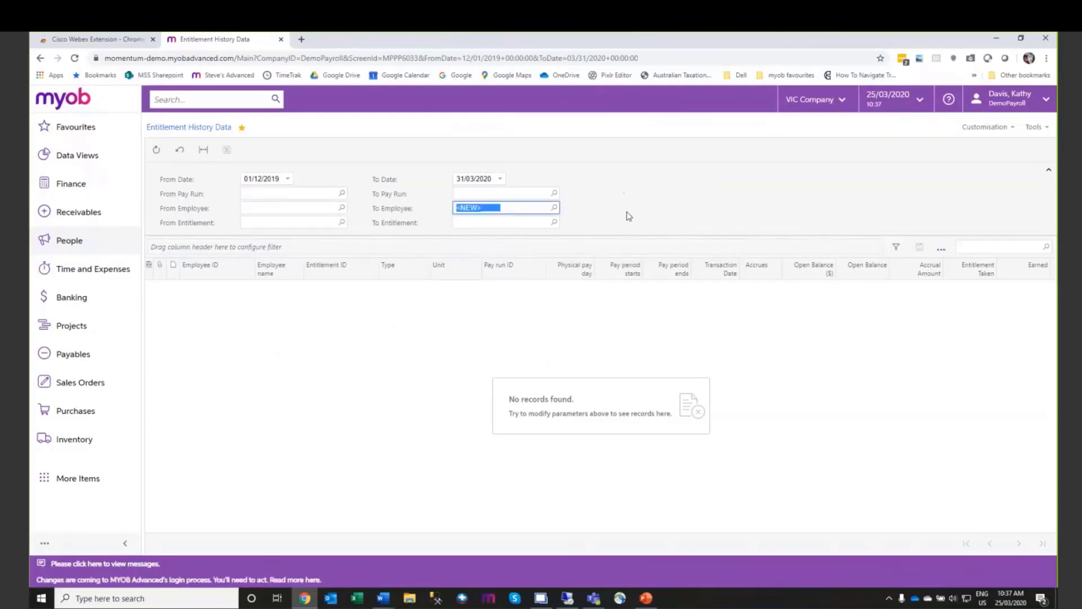
key("BackSpace")
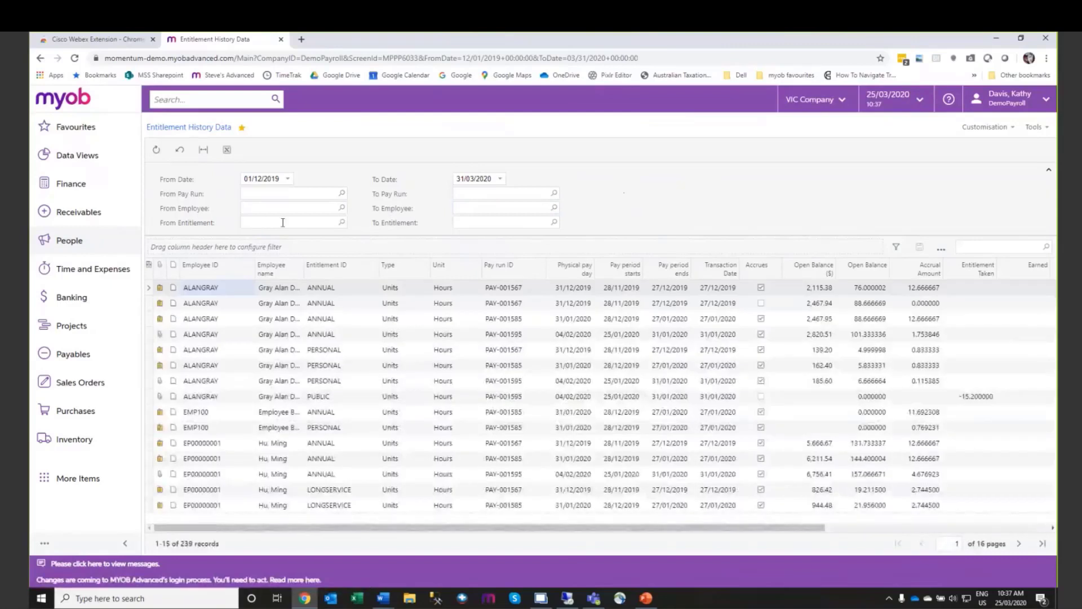
Step: Open the Entitlement History Pivot and remove Pay run ID from its row fields
left_click(70, 241)
left_click(389, 452)
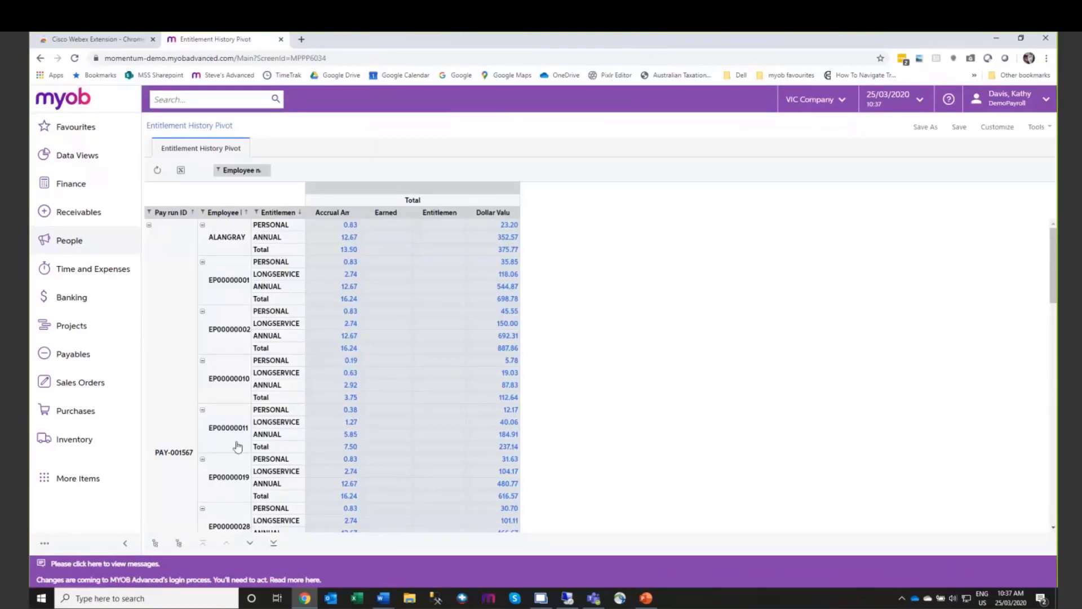
left_click_drag(174, 213, 313, 172)
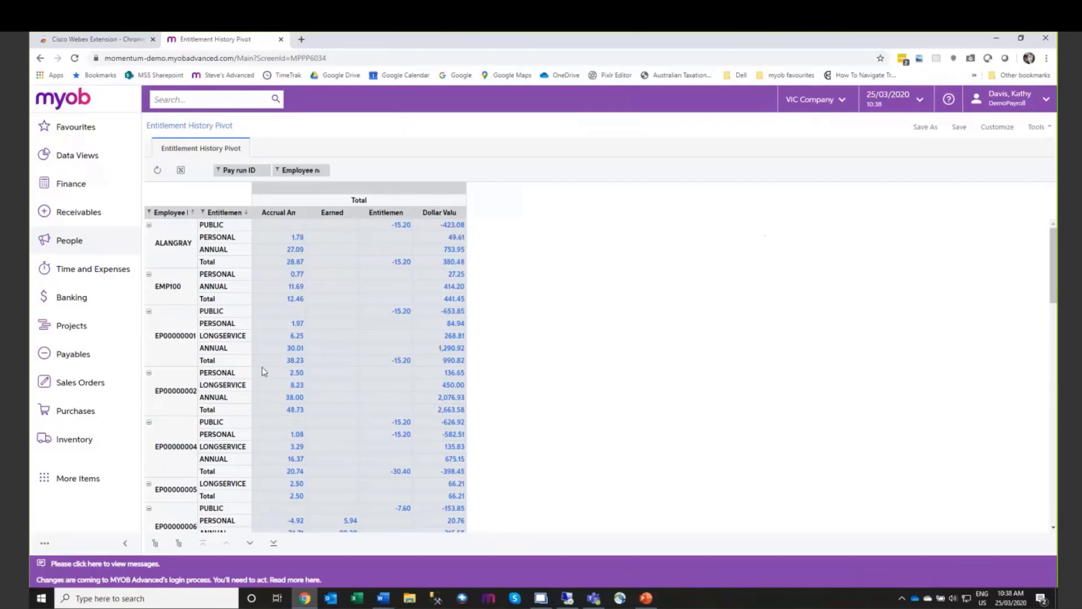
Step: Open Employee Detail Data and review all columns of the employee records, from personal and contact details to tax settings
left_click(69, 241)
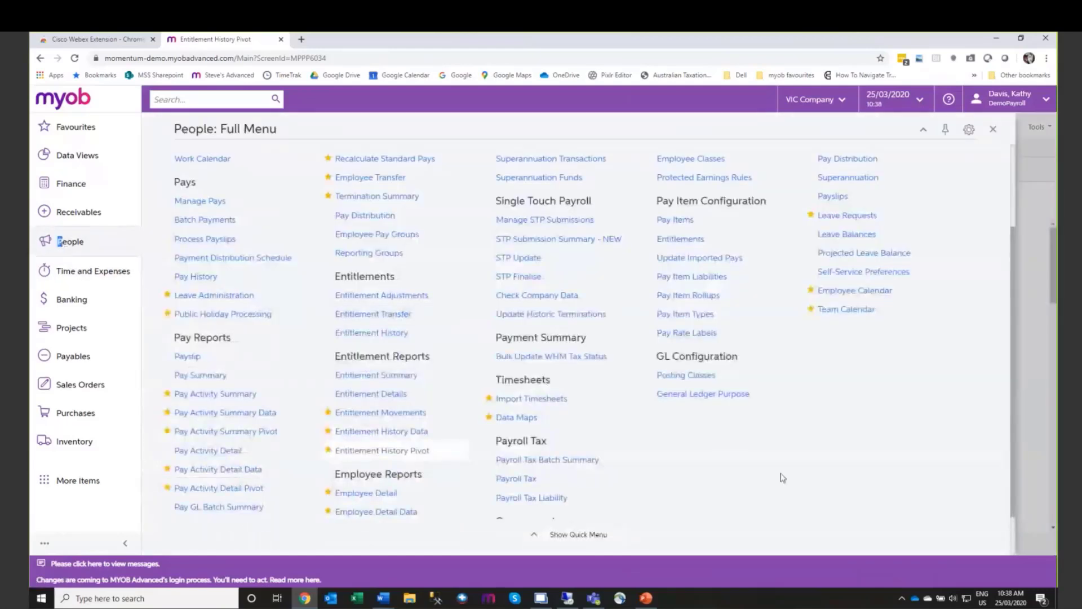
scroll(749, 495, "down", 1)
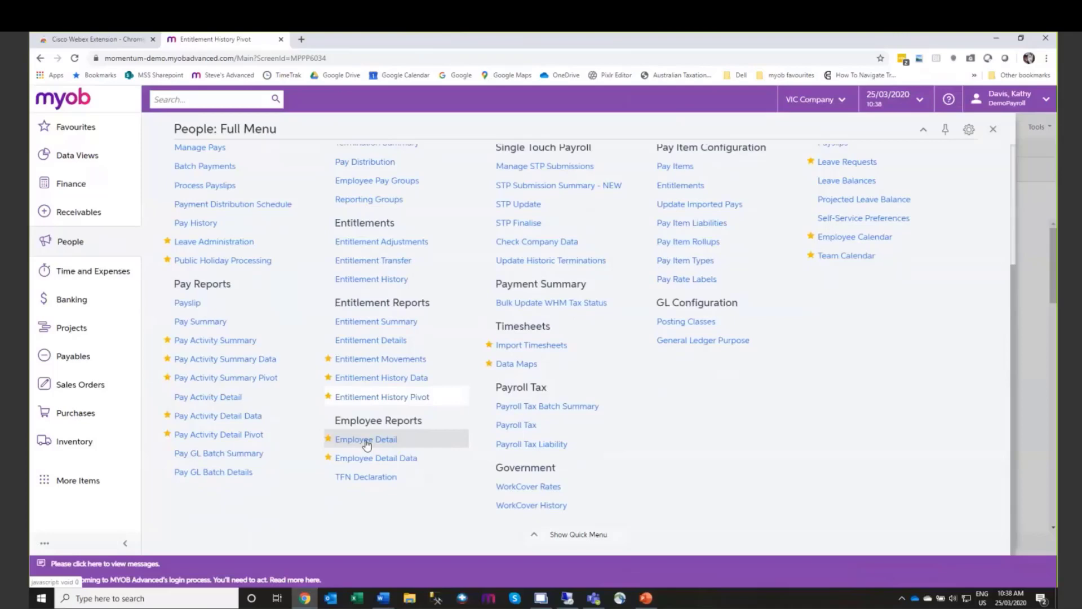
left_click(376, 459)
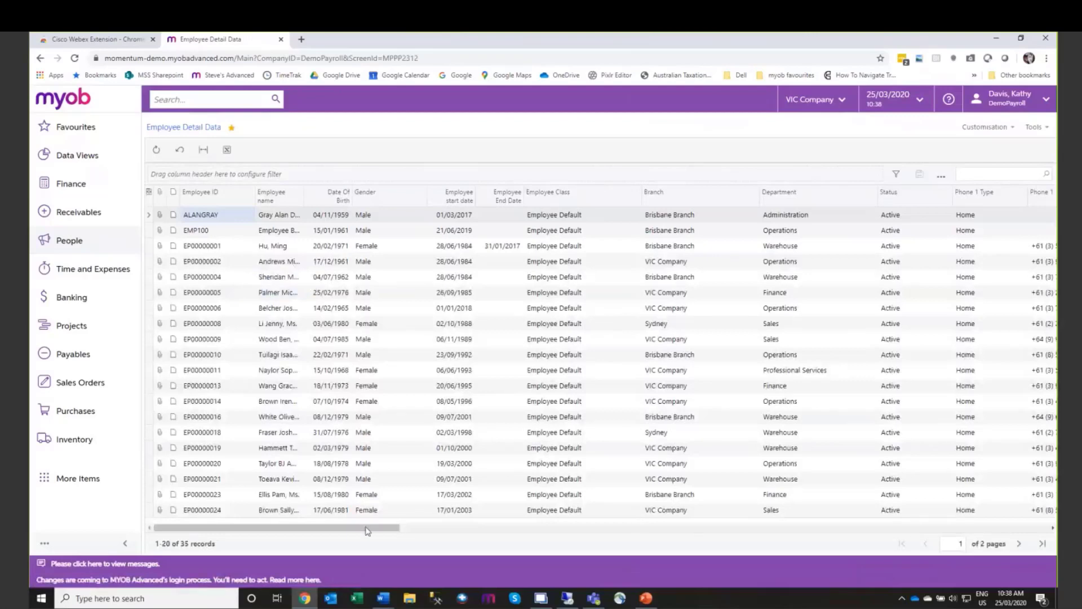
left_click_drag(370, 532, 994, 550)
scroll(1010, 548, "right", 2)
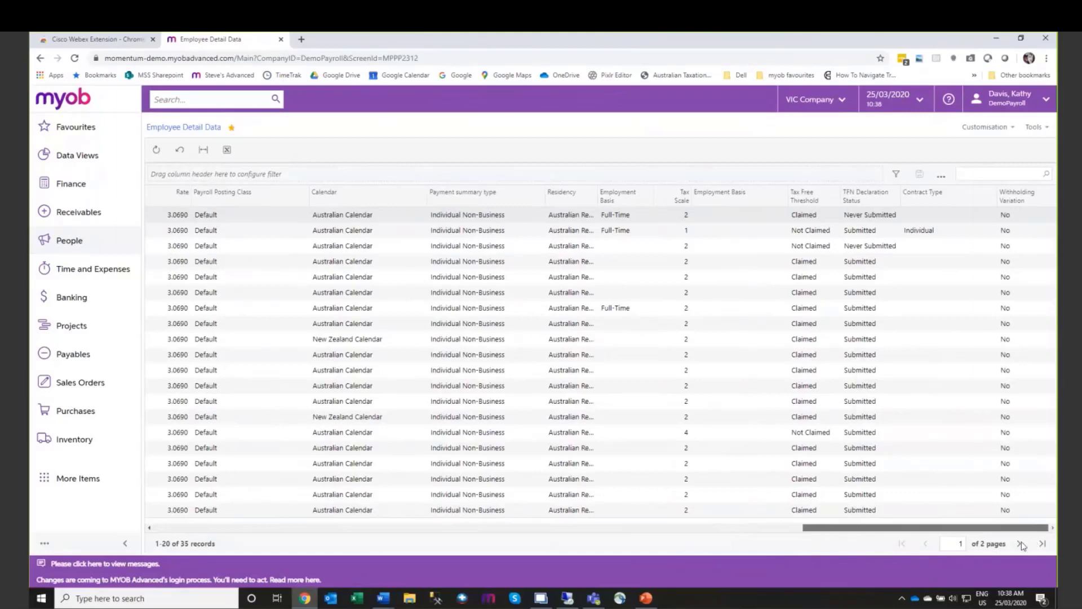
scroll(1009, 544, "left", 4)
scroll(982, 550, "left", 10)
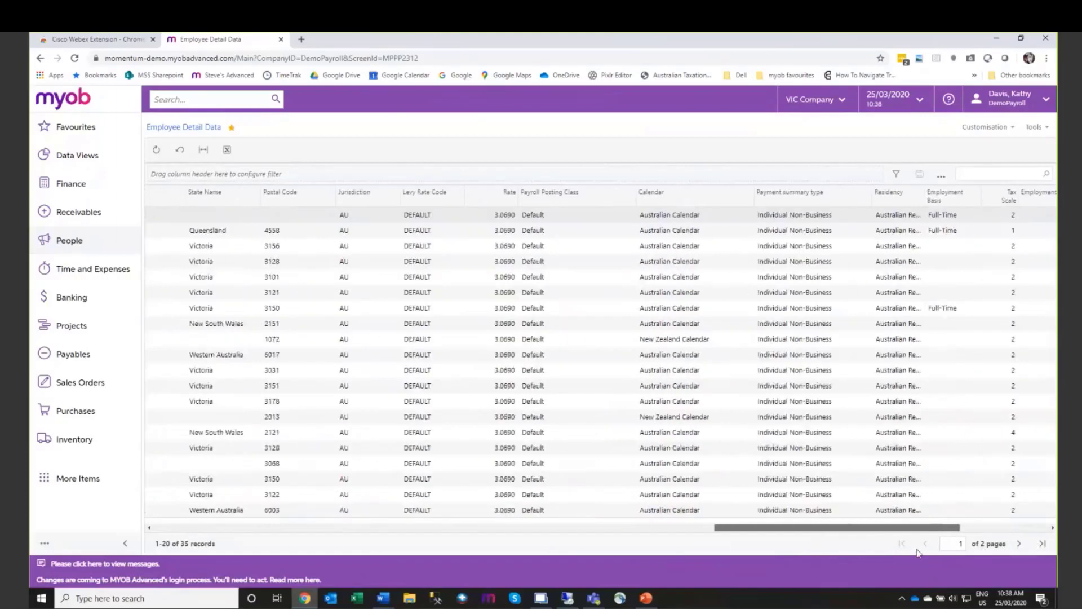
scroll(872, 558, "left", 10)
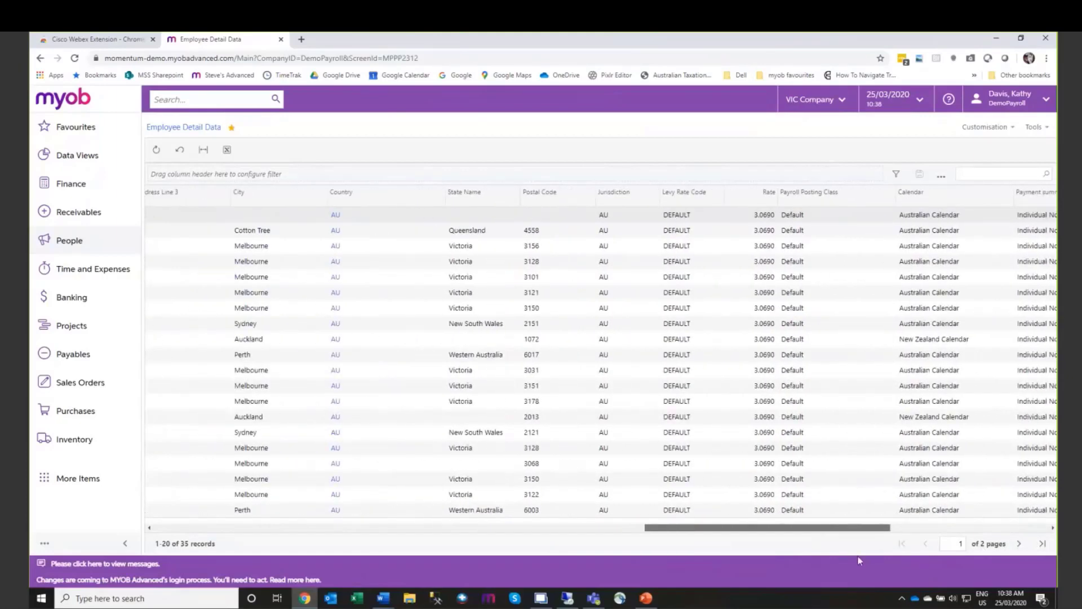
scroll(596, 574, "left", 8)
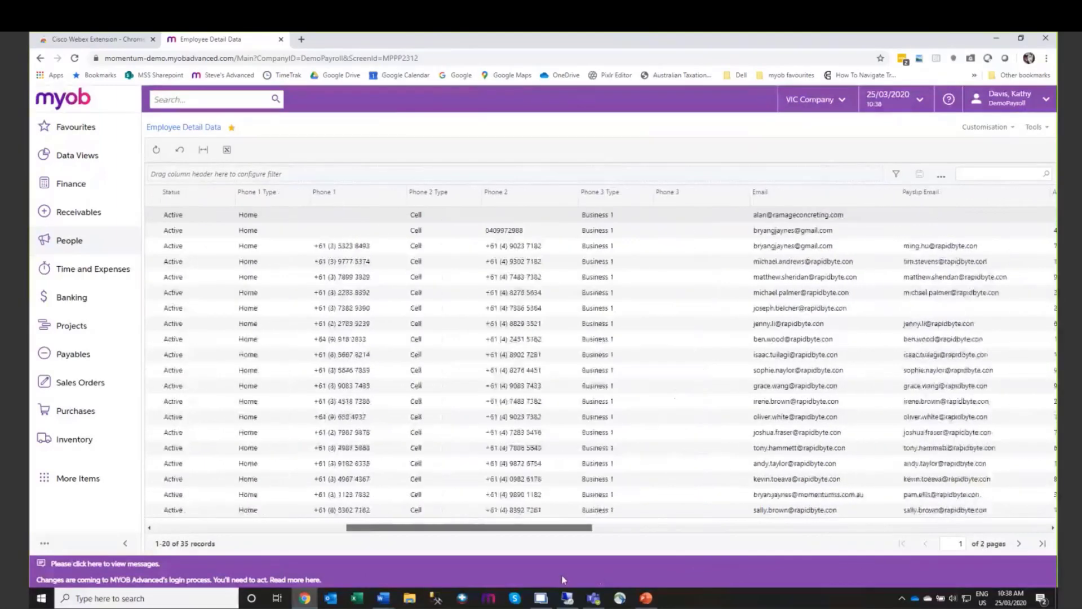
scroll(509, 579, "left", 8)
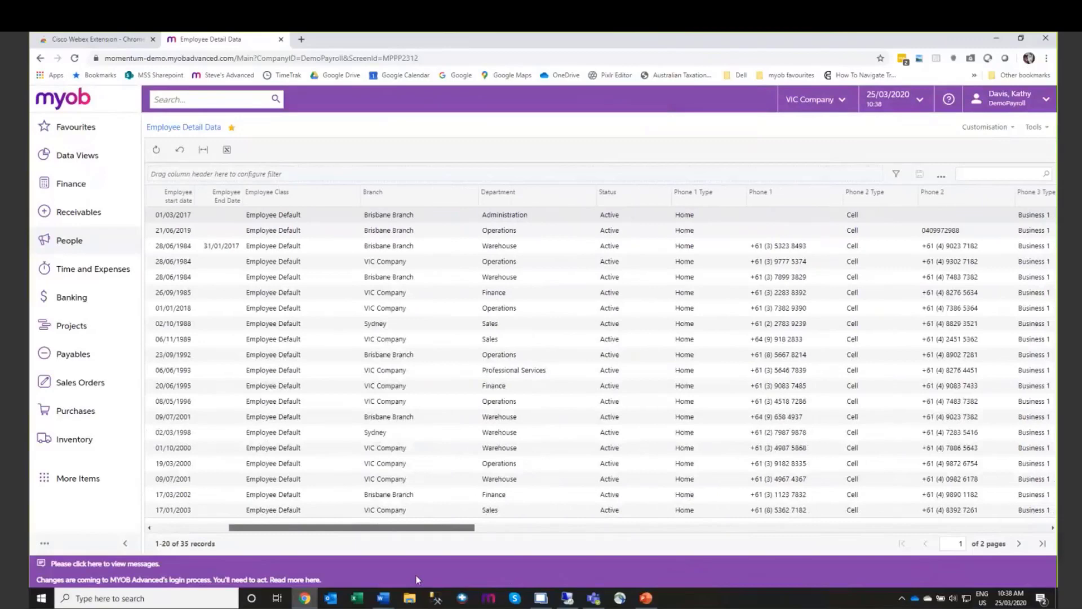
scroll(416, 575, "left", 5)
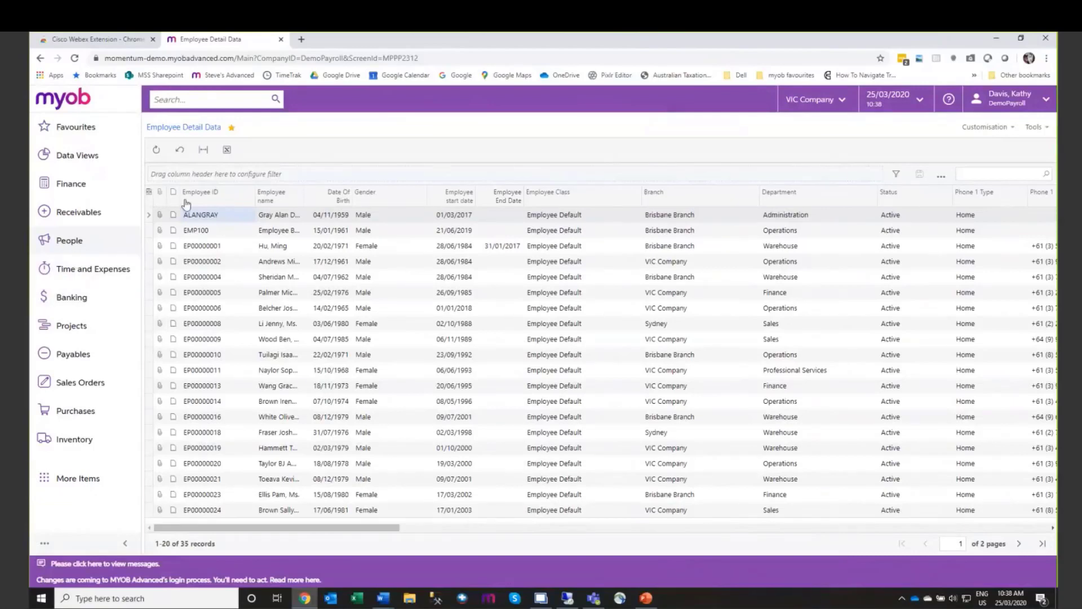
Step: Open the Termination Summary report and run it for pay run PAY-001593
left_click(69, 246)
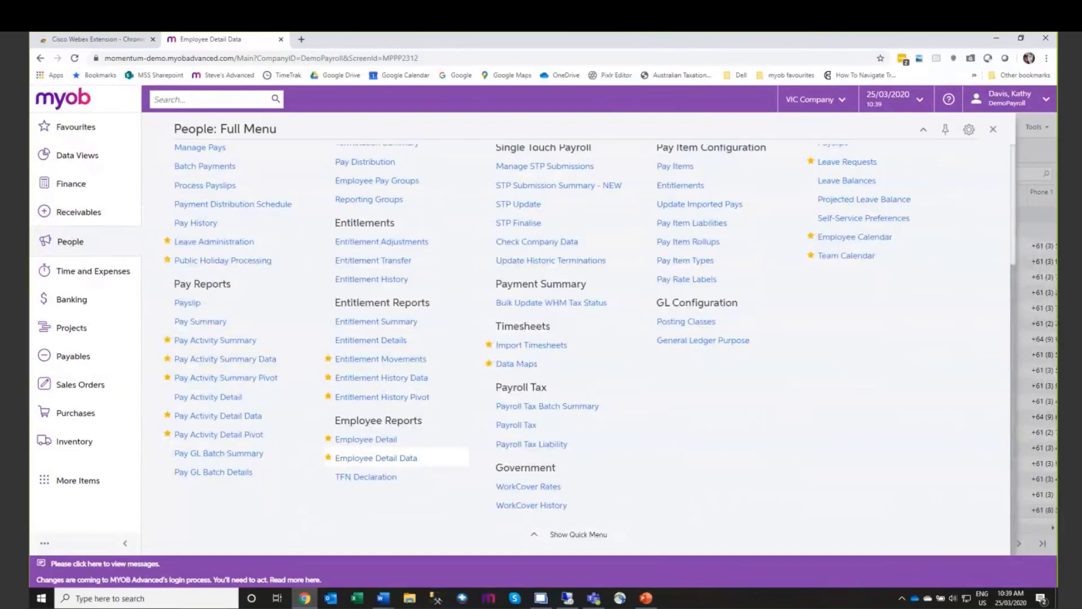
key("alt+Tab")
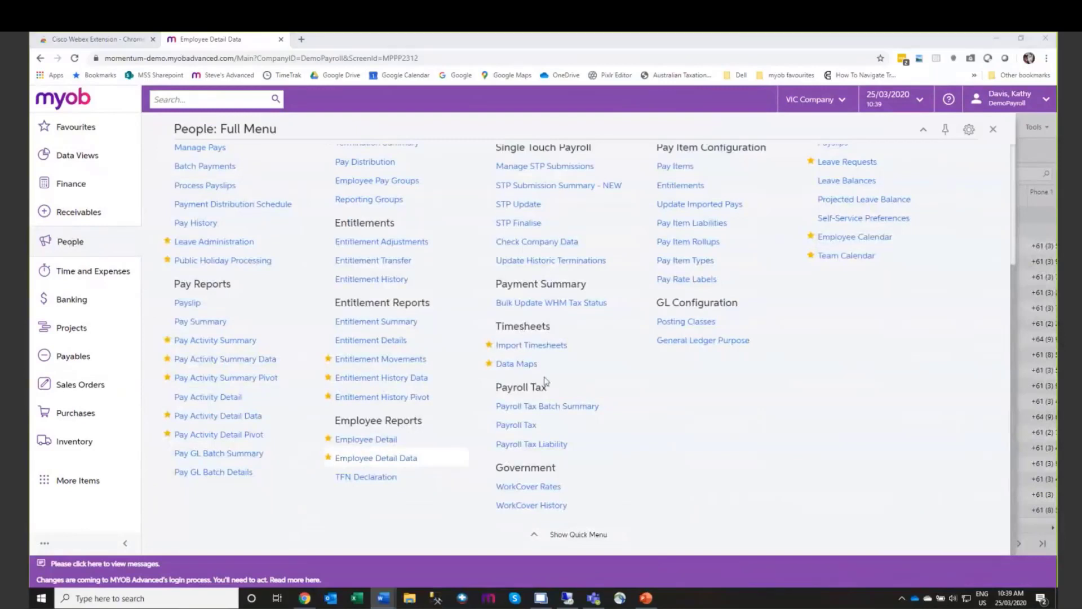
scroll(742, 433, "up", 2)
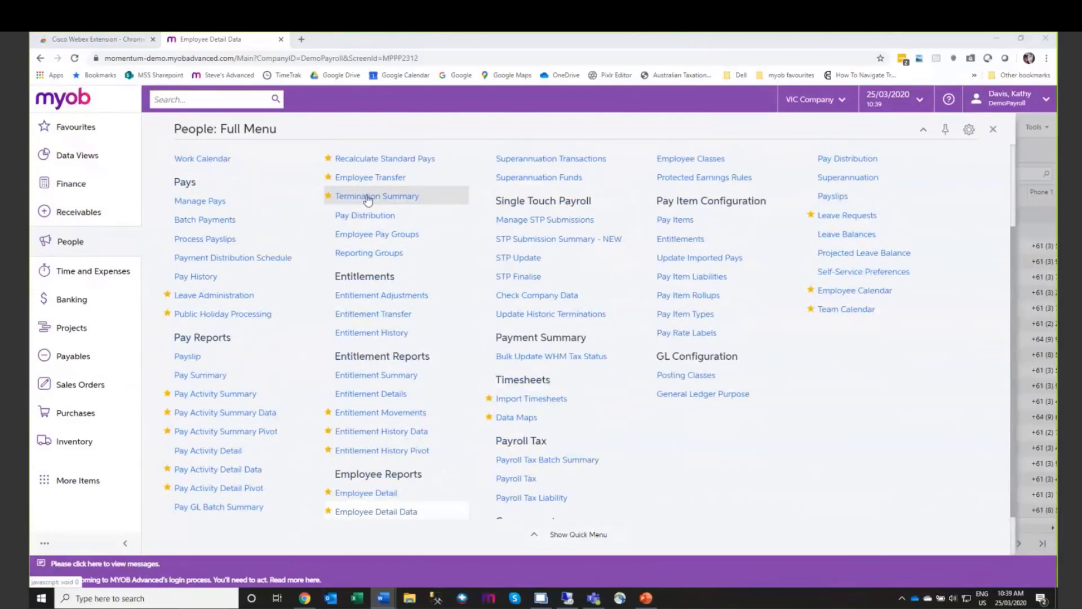
left_click(367, 197)
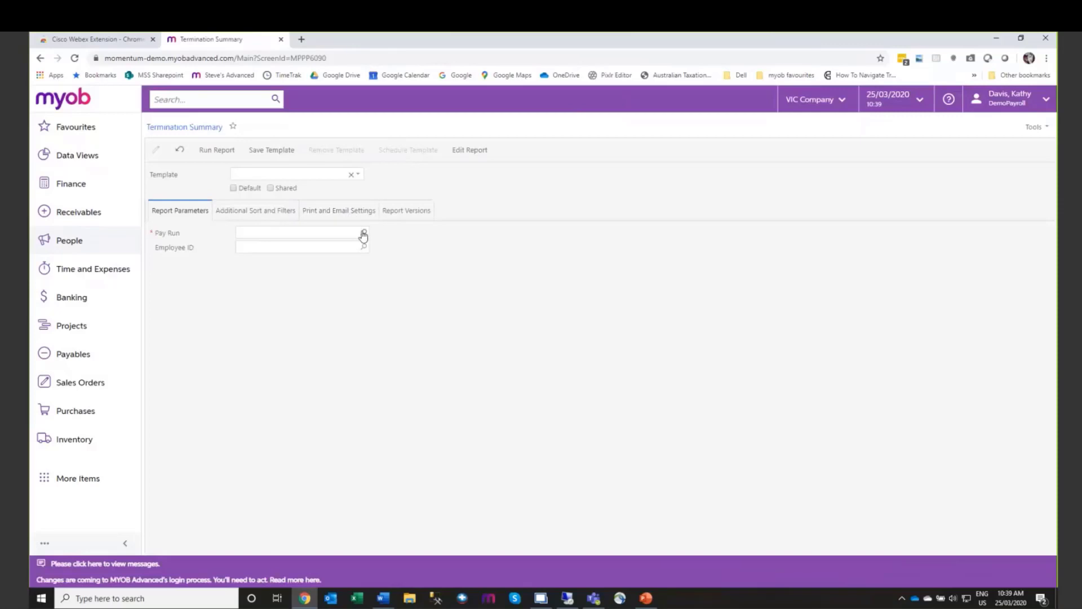
left_click(363, 231)
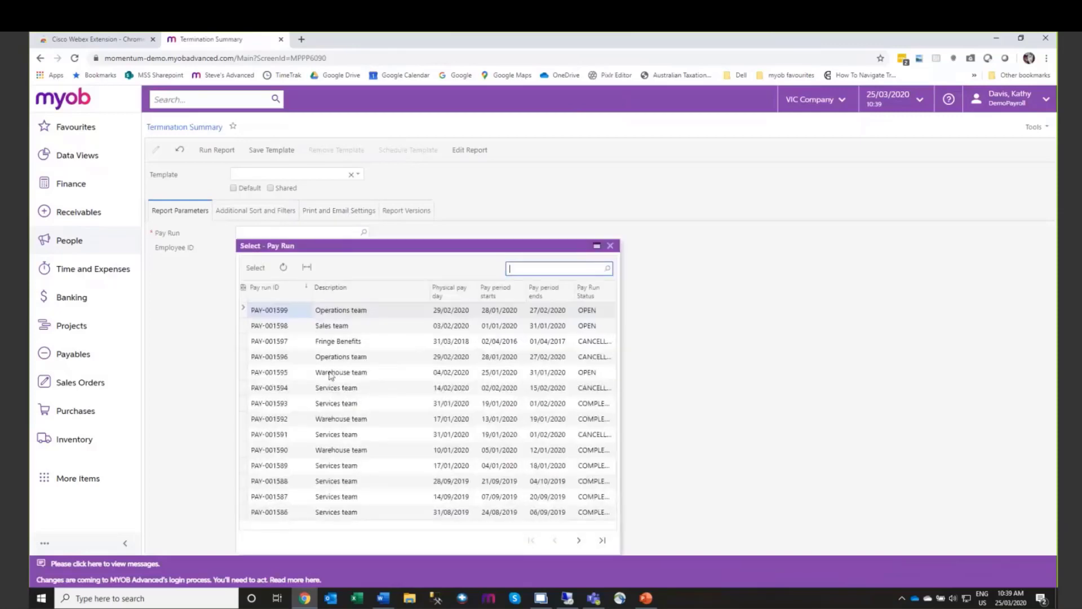
double_click(338, 403)
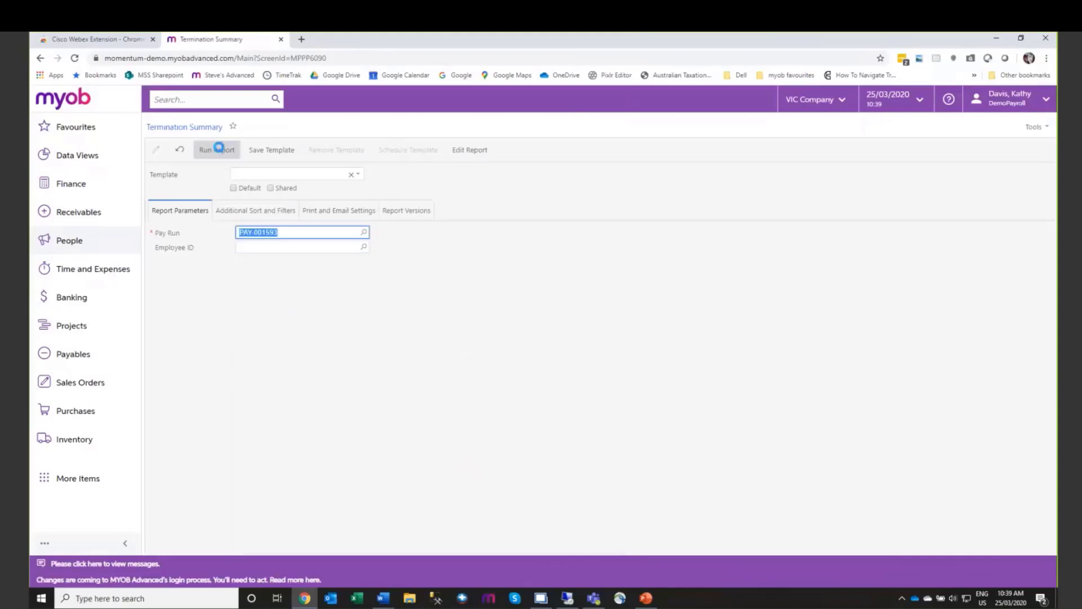
left_click(217, 149)
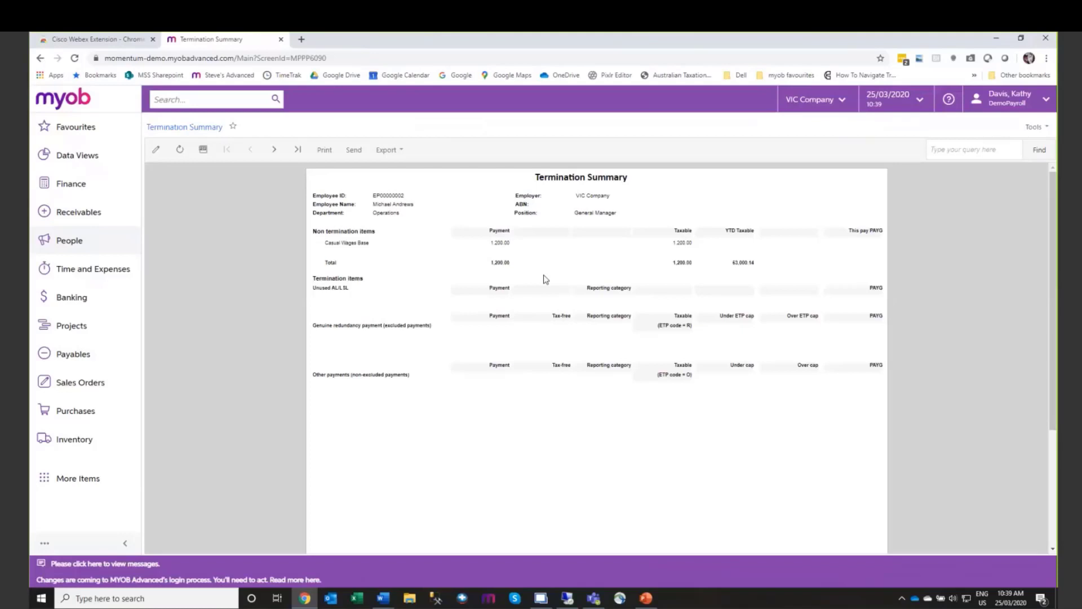
Step: Switch to the PowerPoint slide show and advance from Reporting and Data Analysis to the Terminations slide
left_click(70, 244)
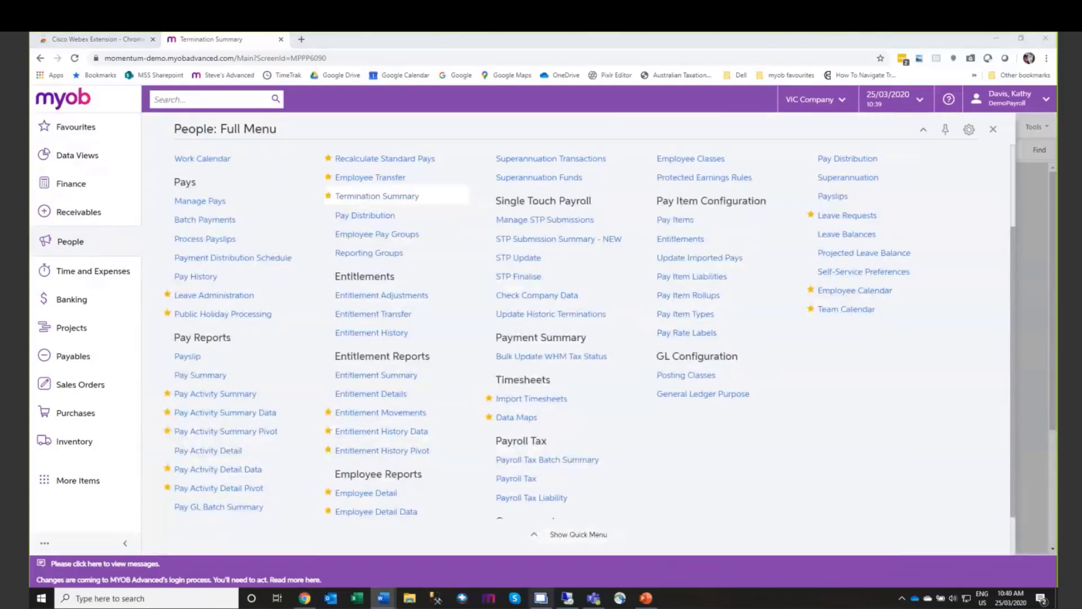
left_click(646, 598)
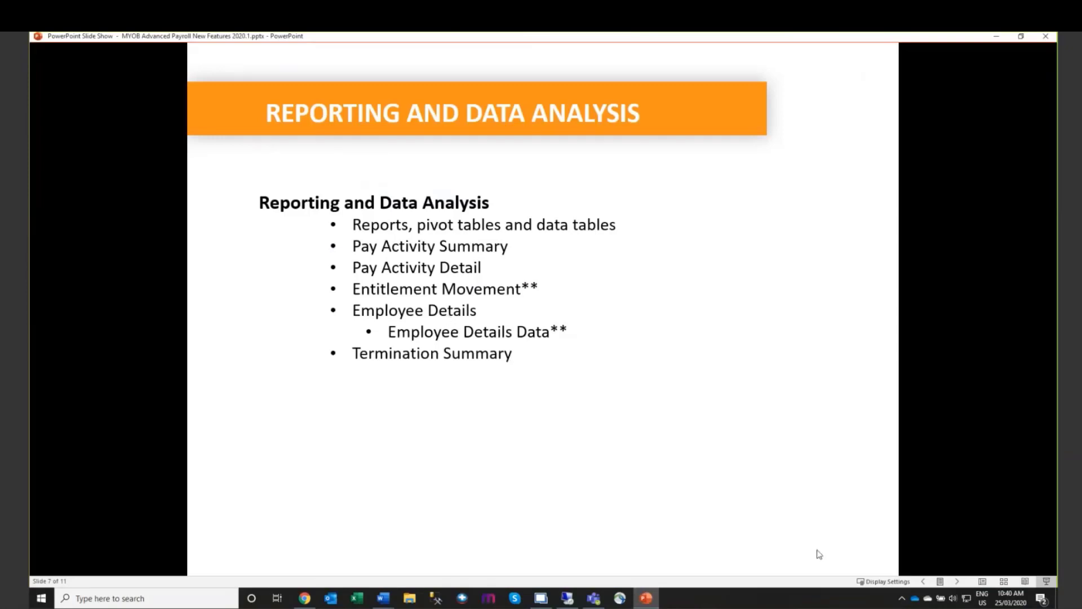
left_click(957, 581)
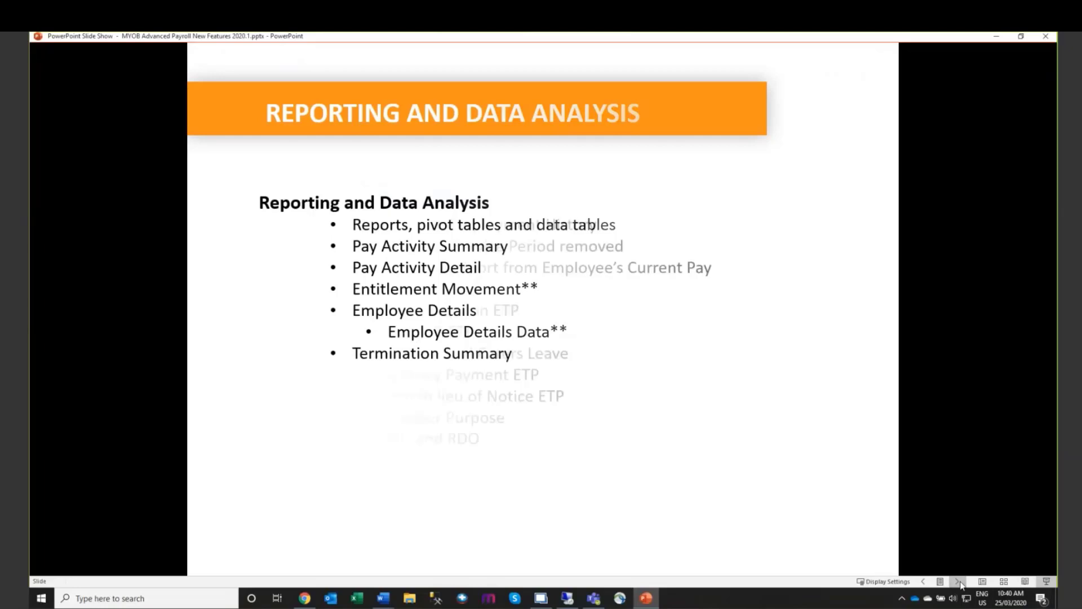
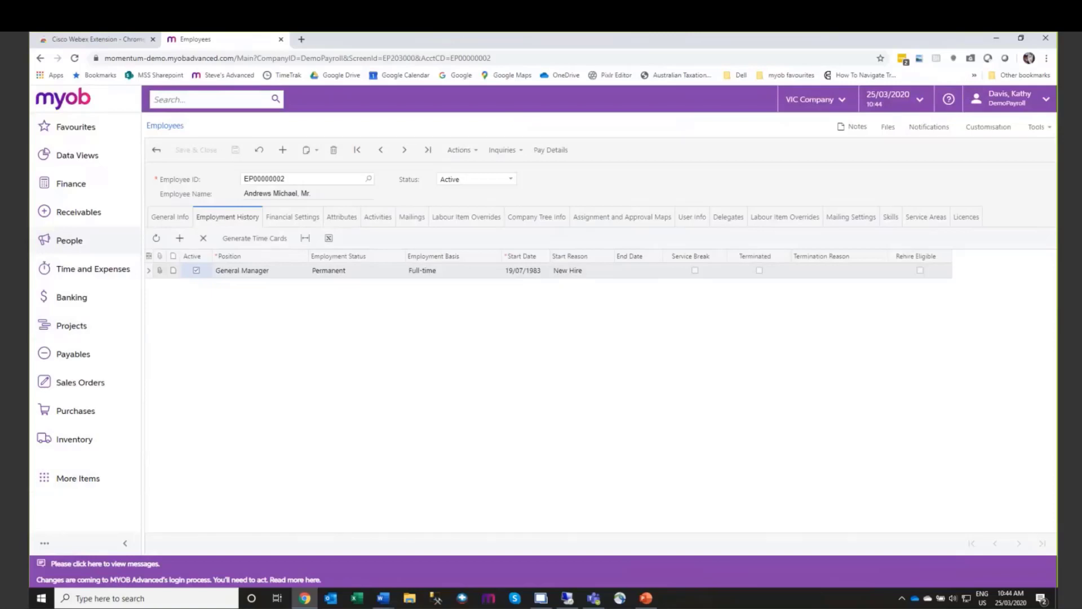
Step: Switch to the PowerPoint slide show and display the Other Features slide
key("alt+Tab")
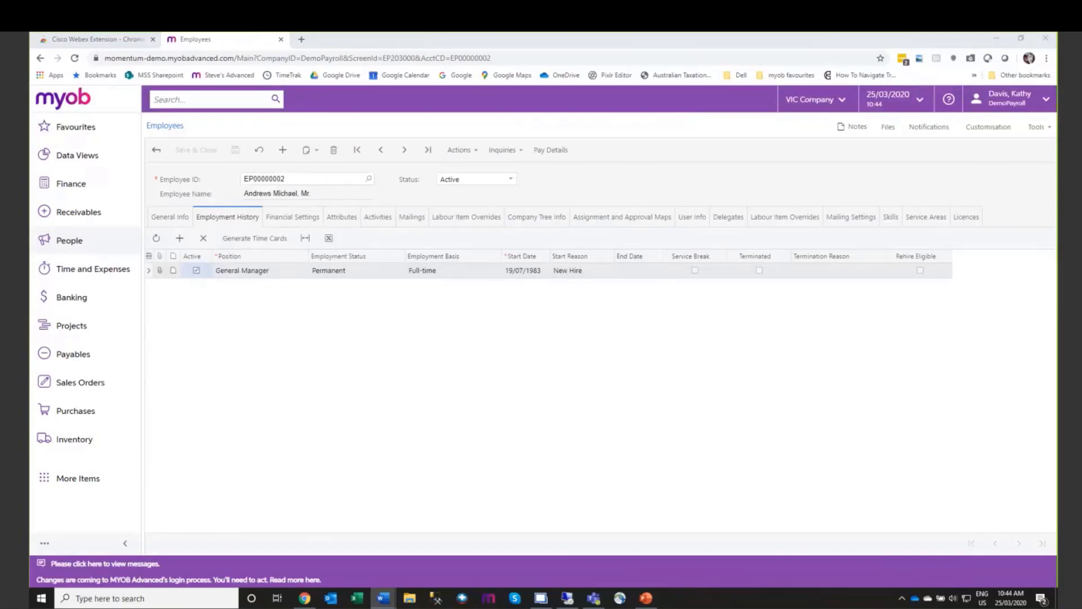
left_click(647, 600)
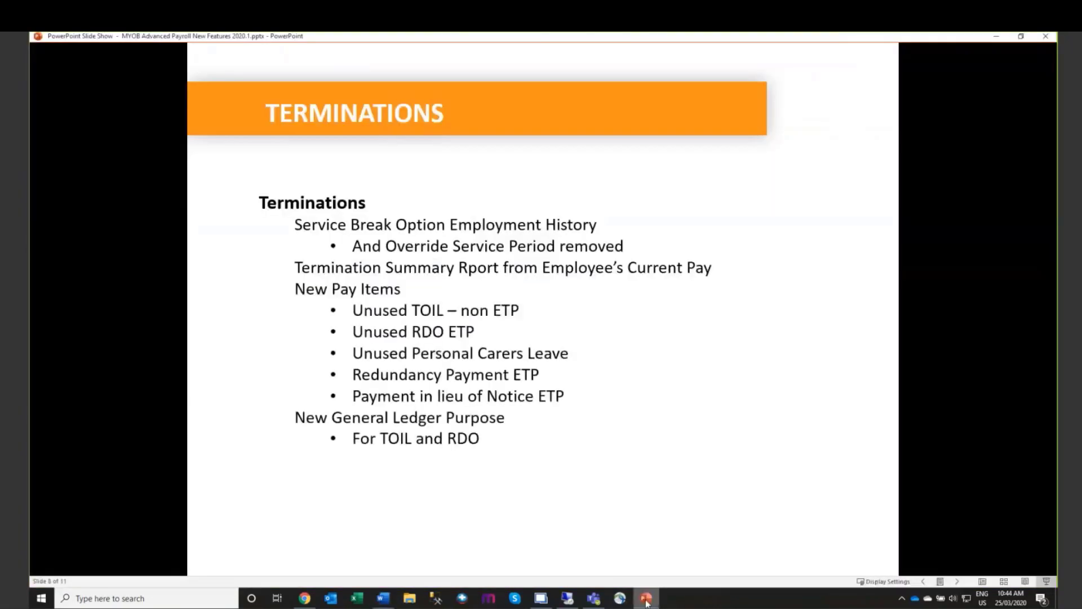
left_click(958, 582)
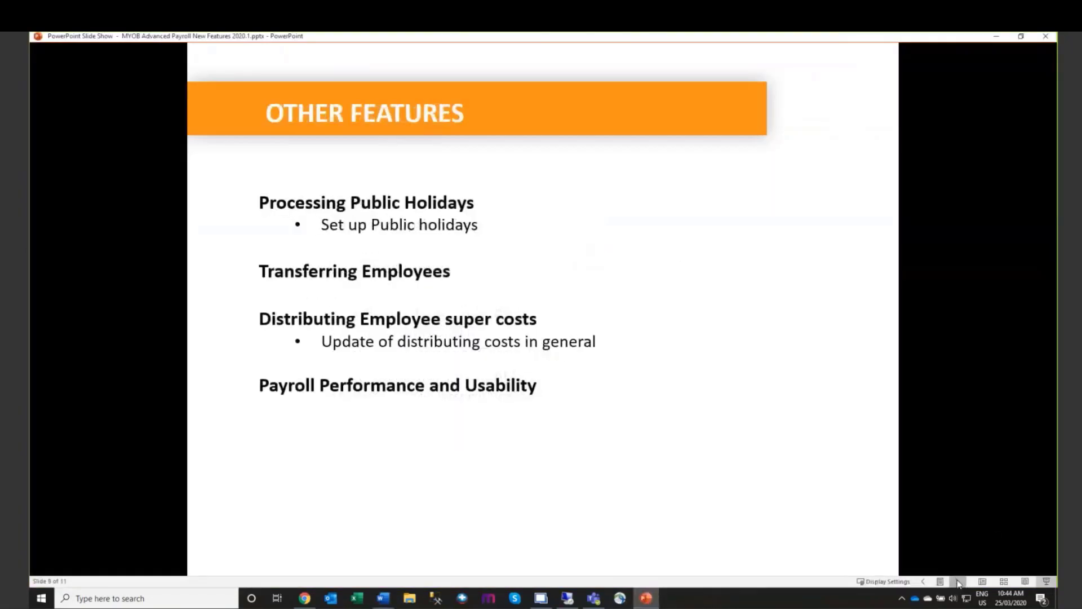
left_click(958, 581)
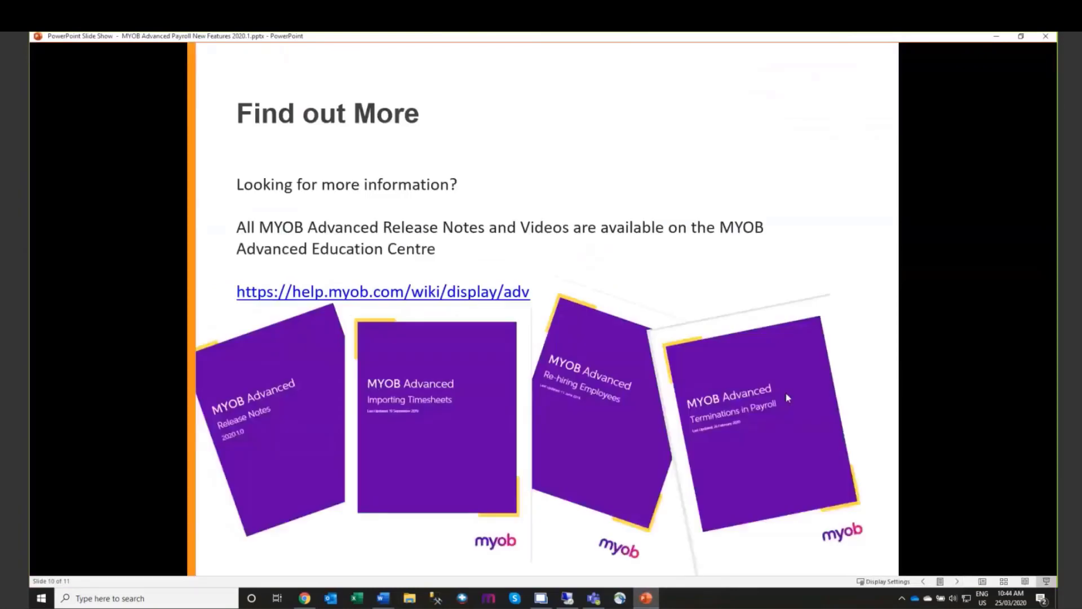
left_click(922, 583)
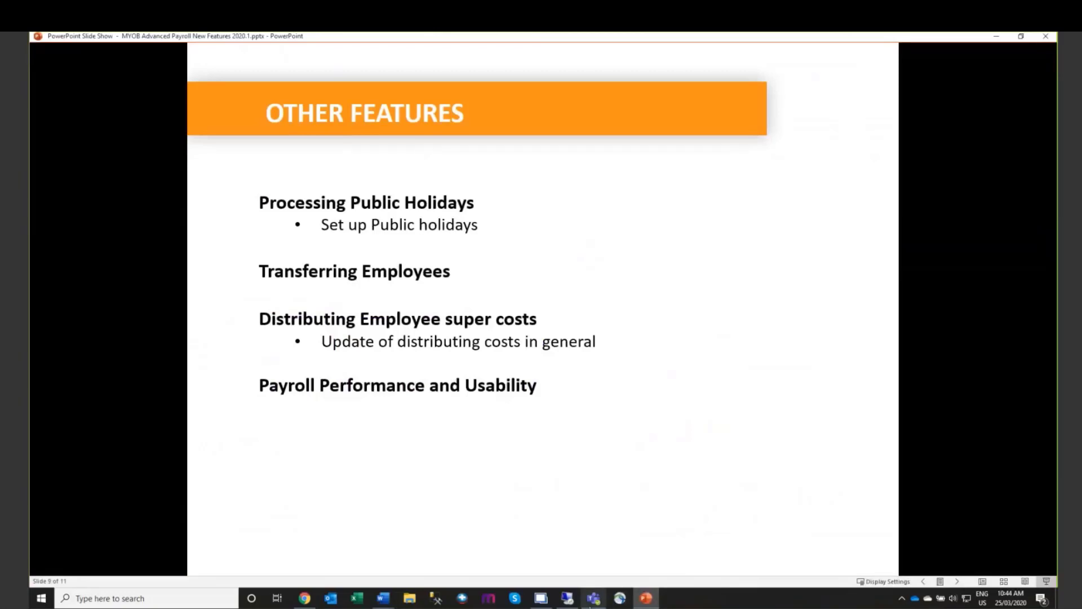
mouse_move(594, 597)
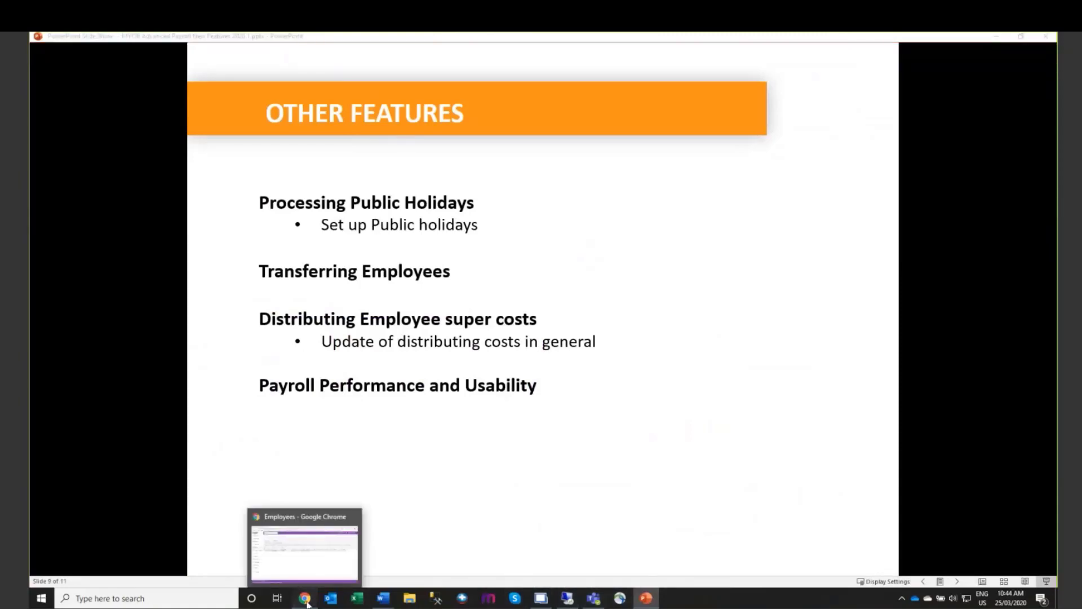
Step: Switch back to MYOB Advanced in Chrome and open the AUCALENDAR work calendar
left_click(367, 515)
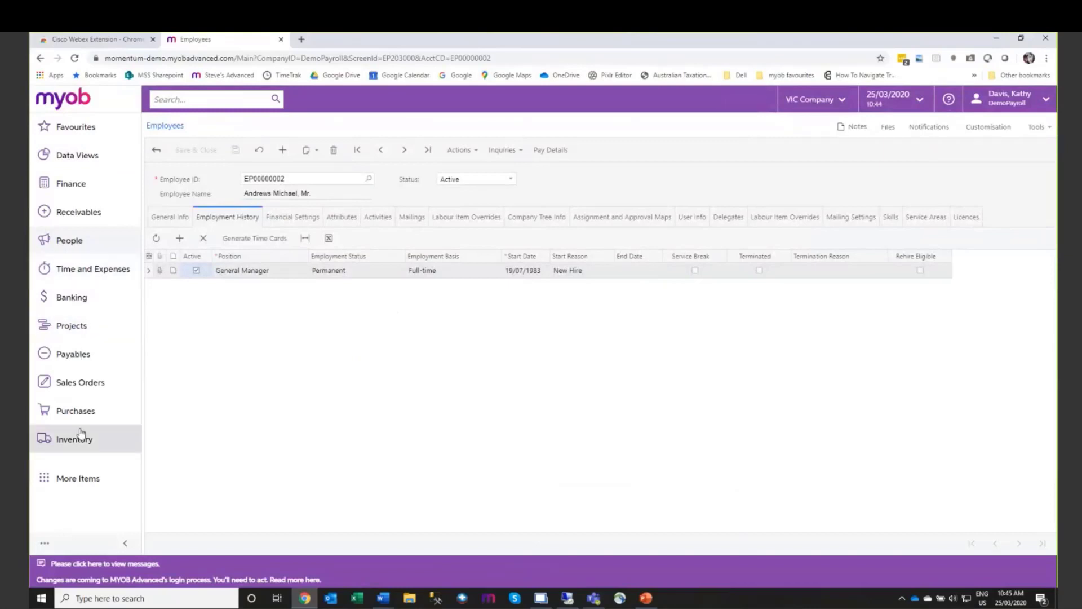
left_click(84, 476)
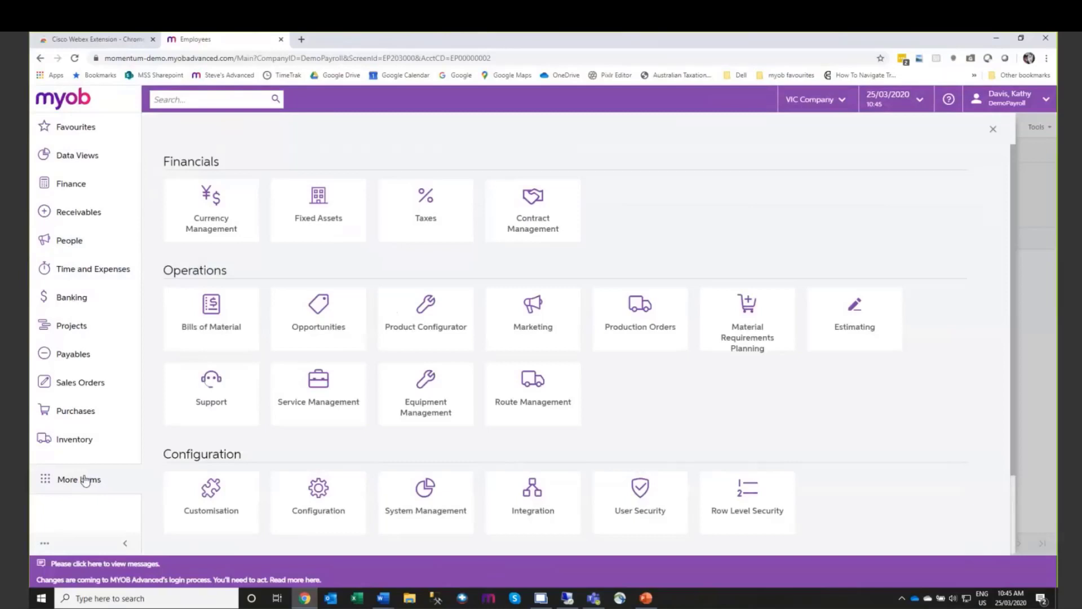
left_click(73, 242)
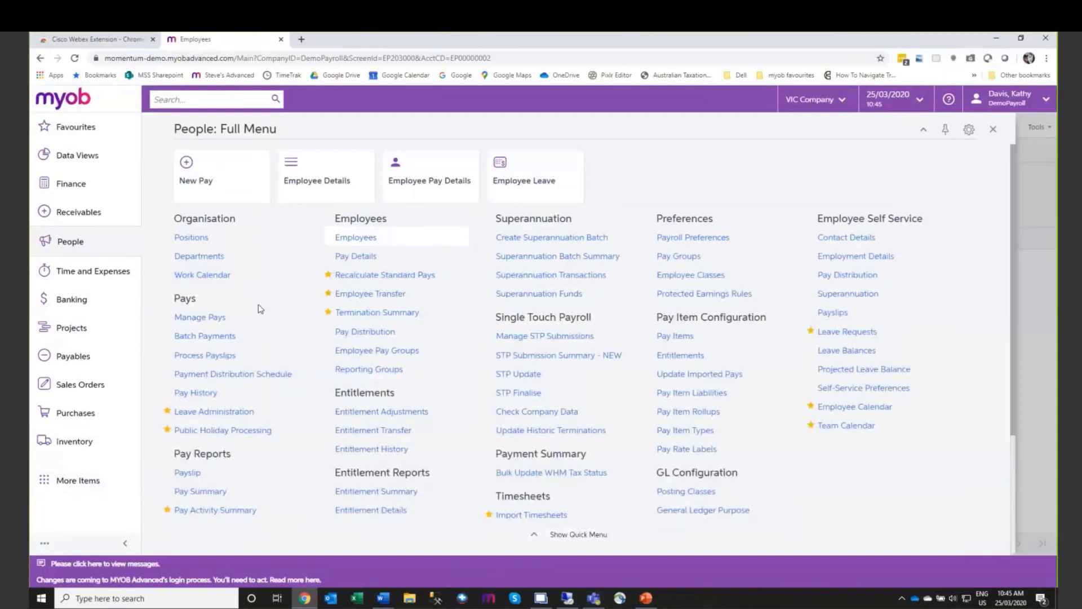
left_click(204, 275)
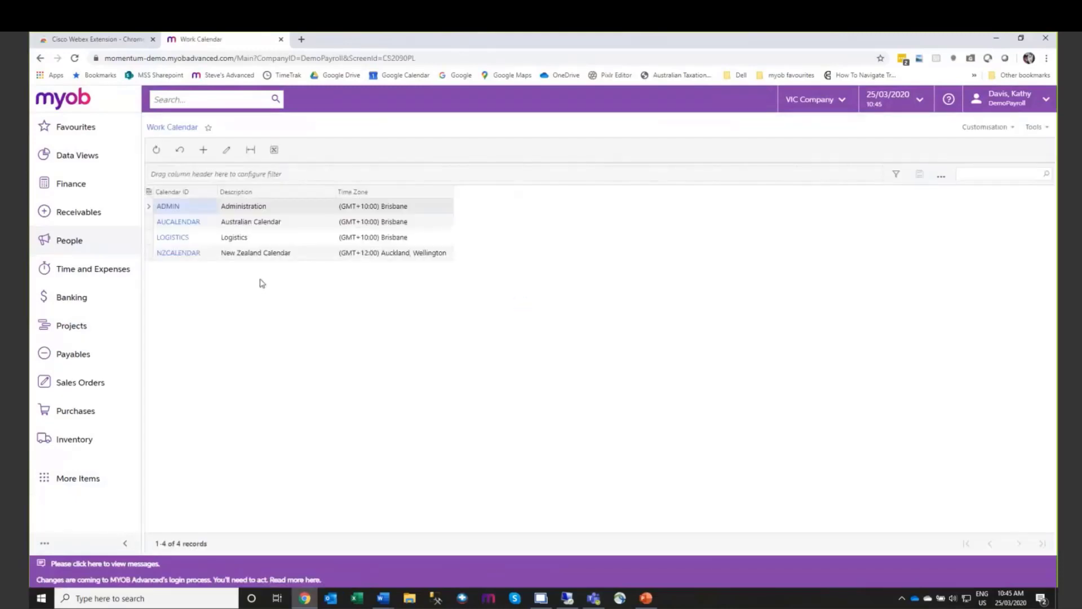
left_click(180, 221)
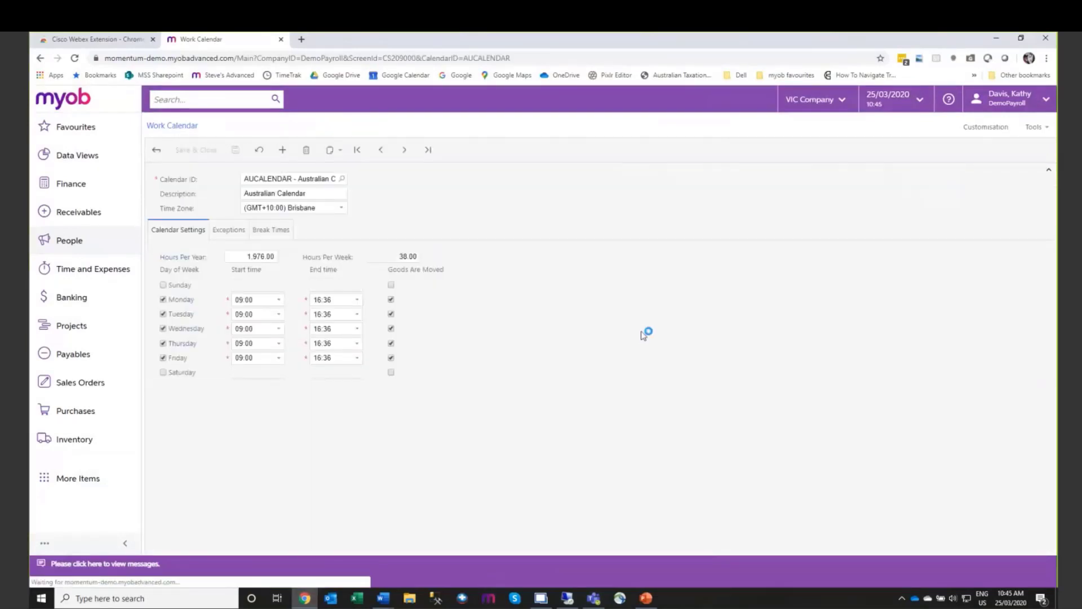
Step: Filter the Australian calendar's exceptions to the year 2020 and select the Labour Day QLD entry
left_click(230, 235)
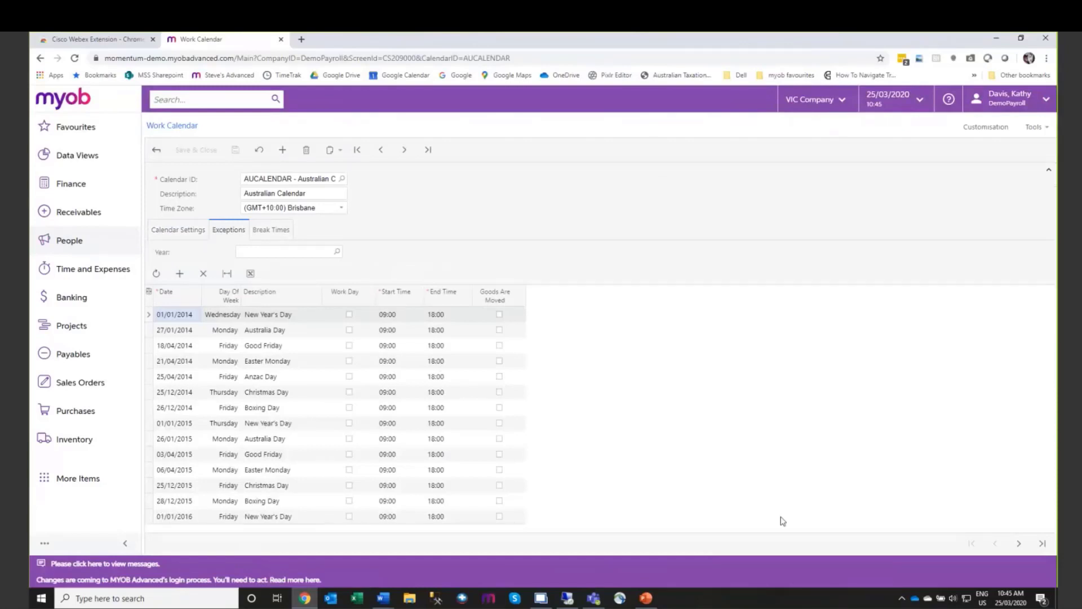
left_click(337, 252)
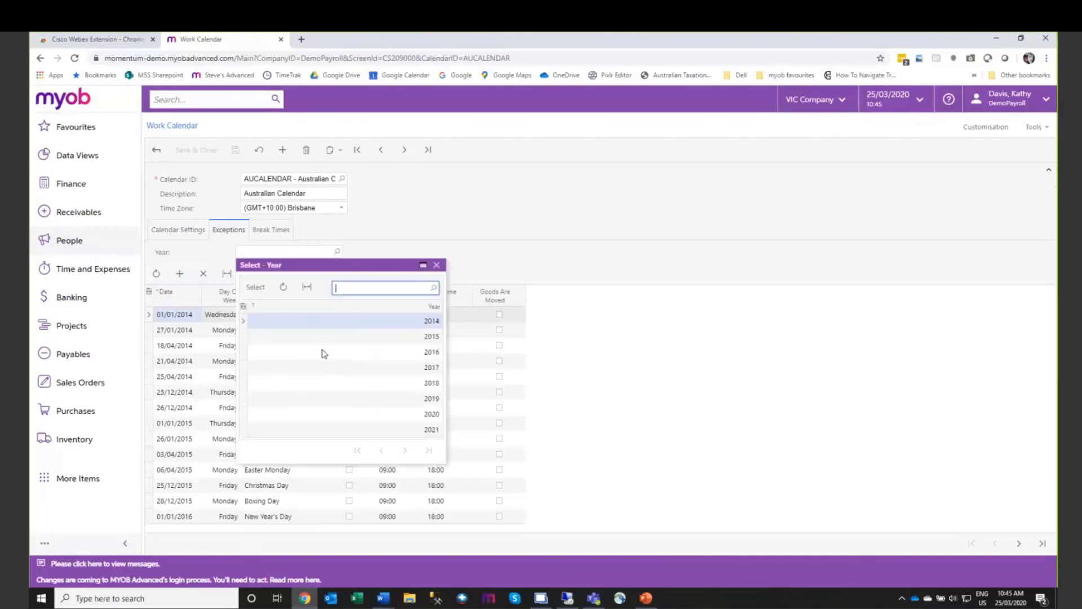
double_click(374, 417)
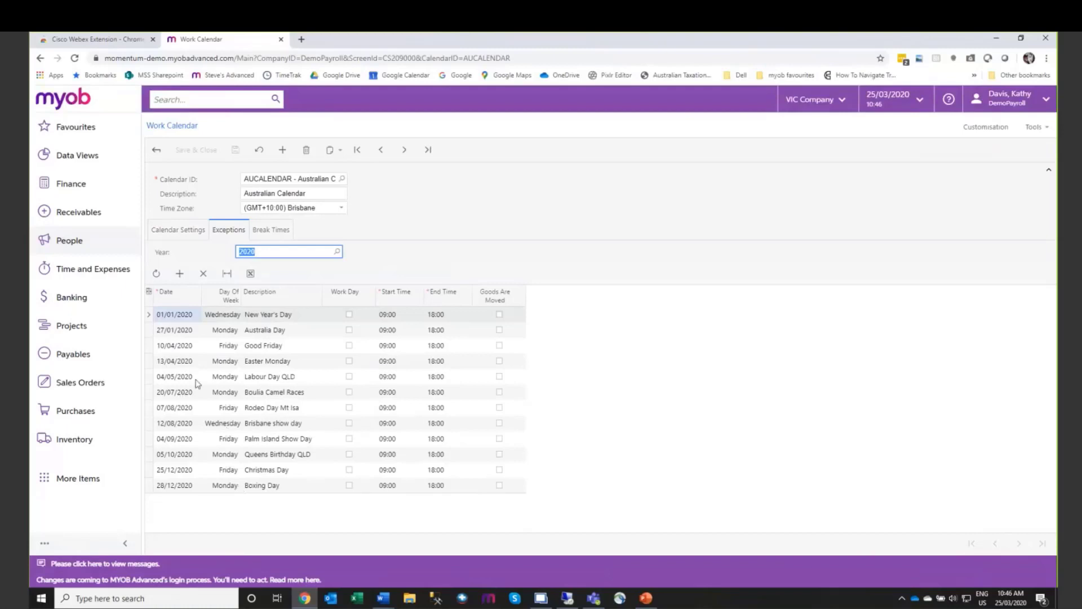
left_click(317, 381)
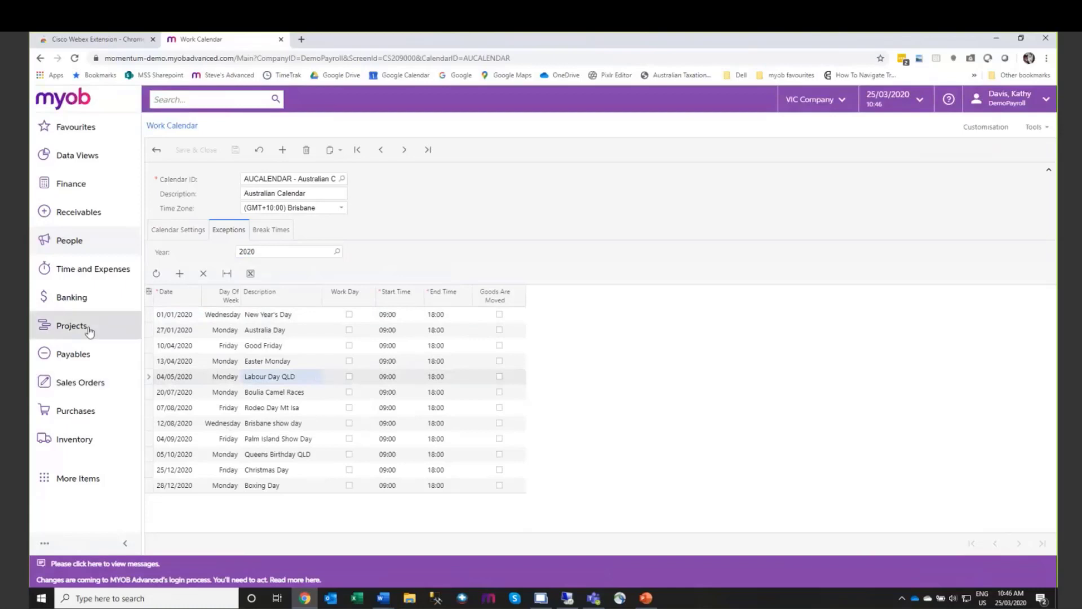
Step: Open Public Holiday Processing and set the new batch's Start Date to 25/01/2020
left_click(69, 243)
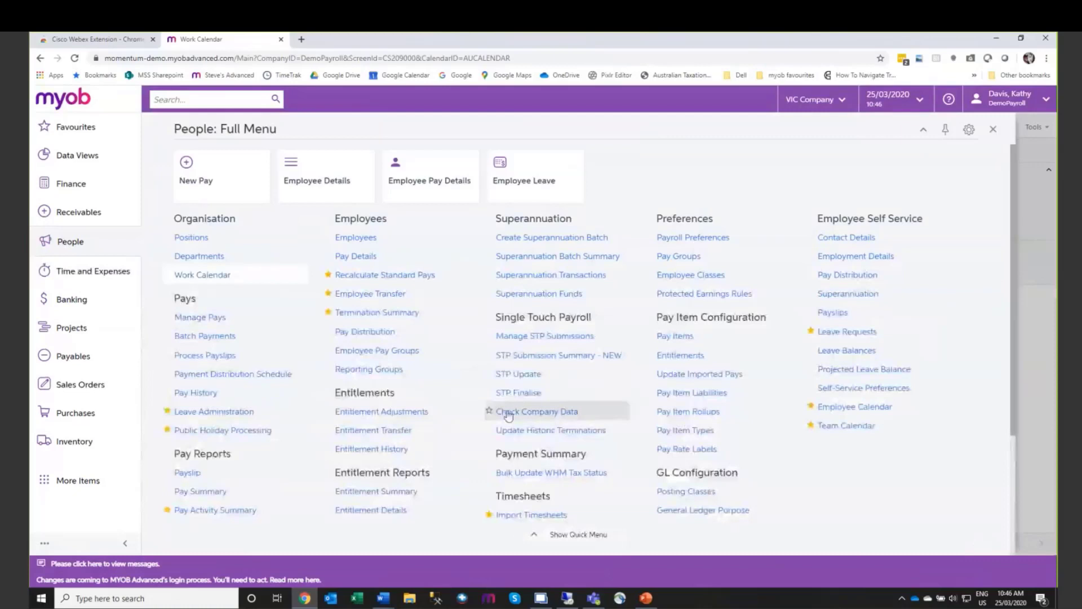
left_click(243, 432)
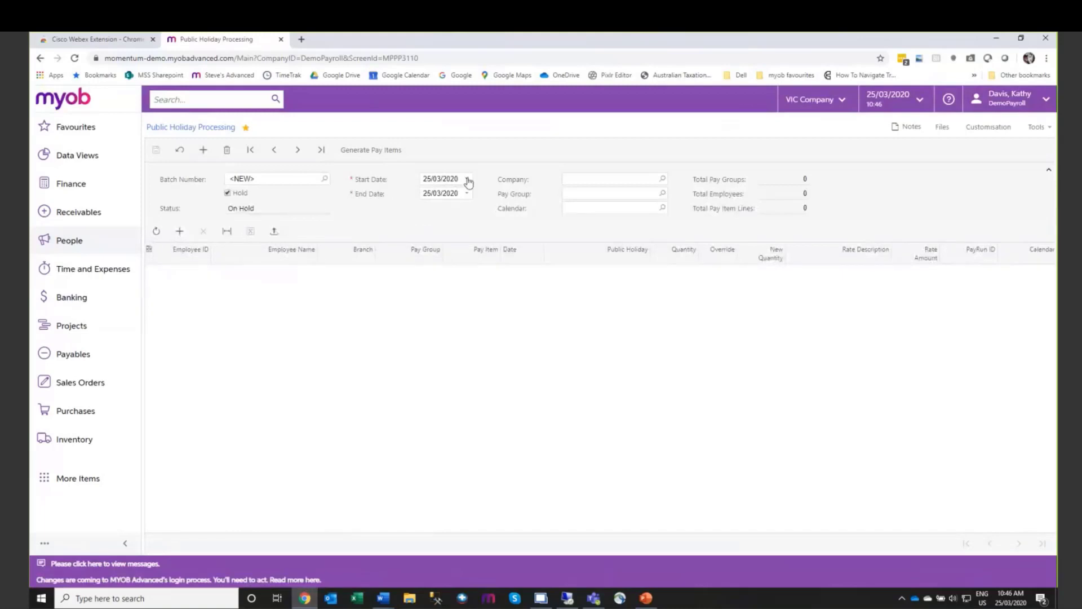
left_click(467, 178)
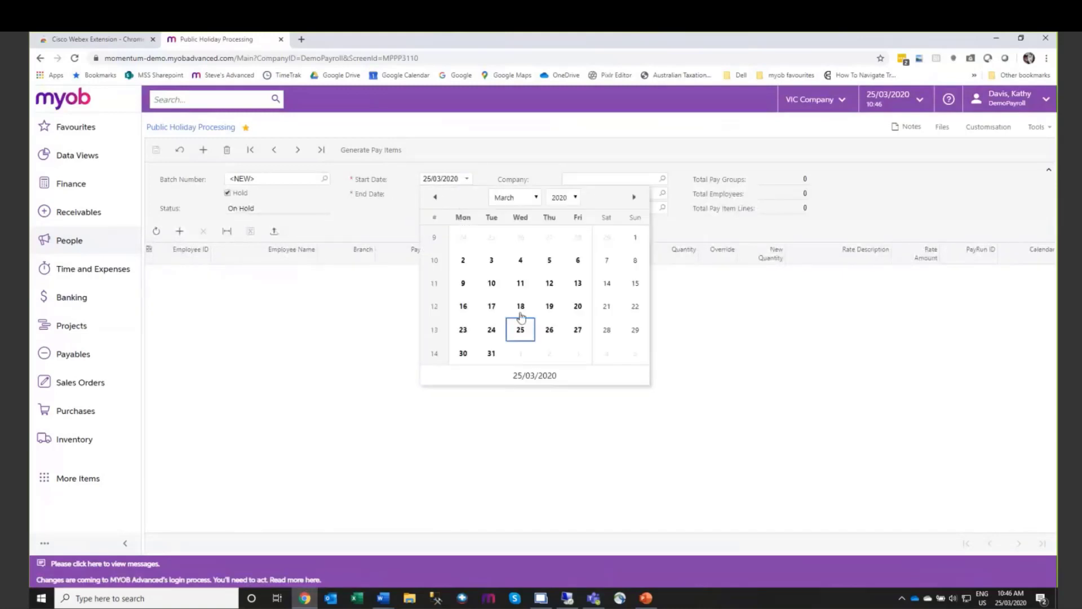
left_click(435, 197)
left_click(435, 198)
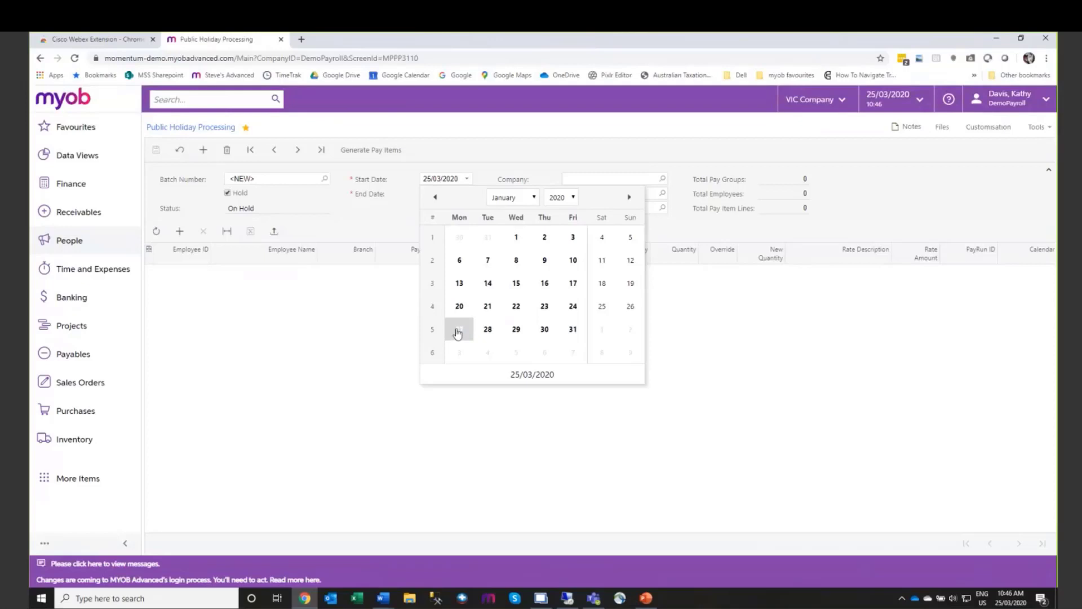
left_click(602, 306)
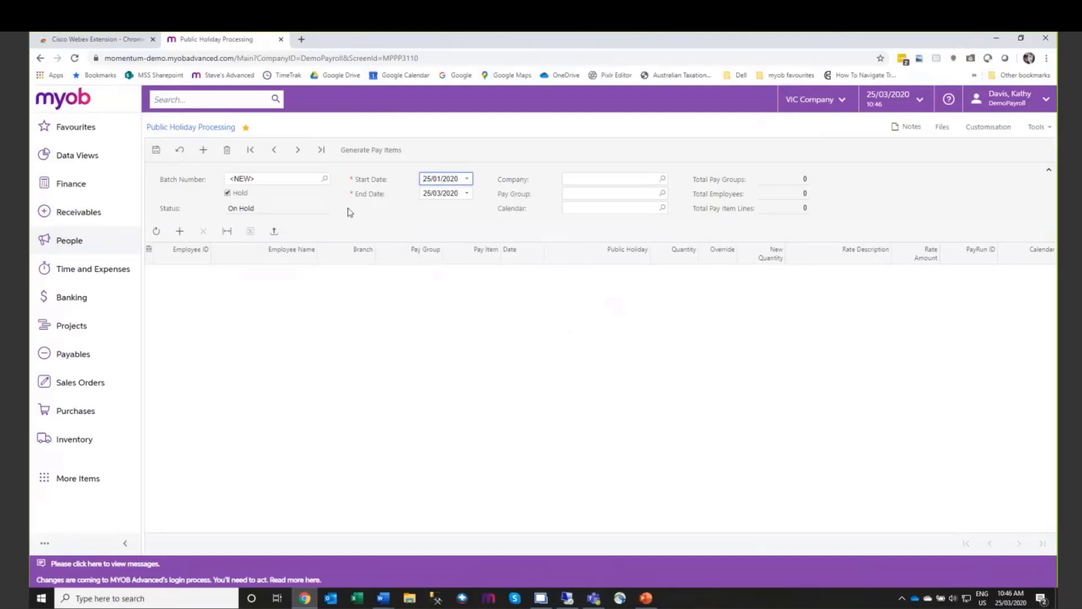
Step: Set the public holiday batch's Calendar to AUCALENDAR
left_click(653, 187)
left_click(662, 207)
double_click(609, 294)
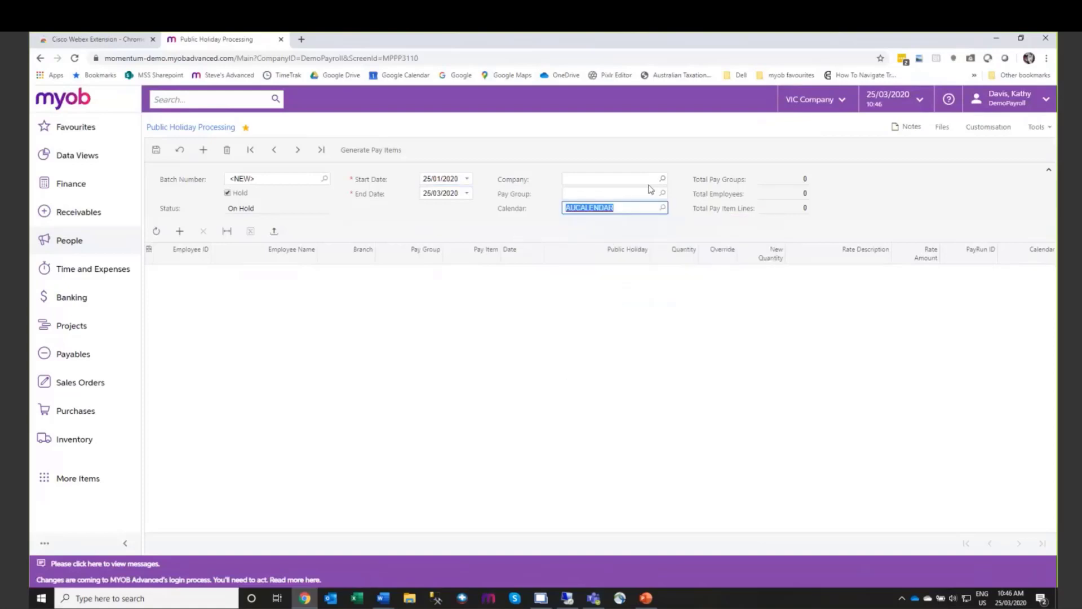
left_click(669, 178)
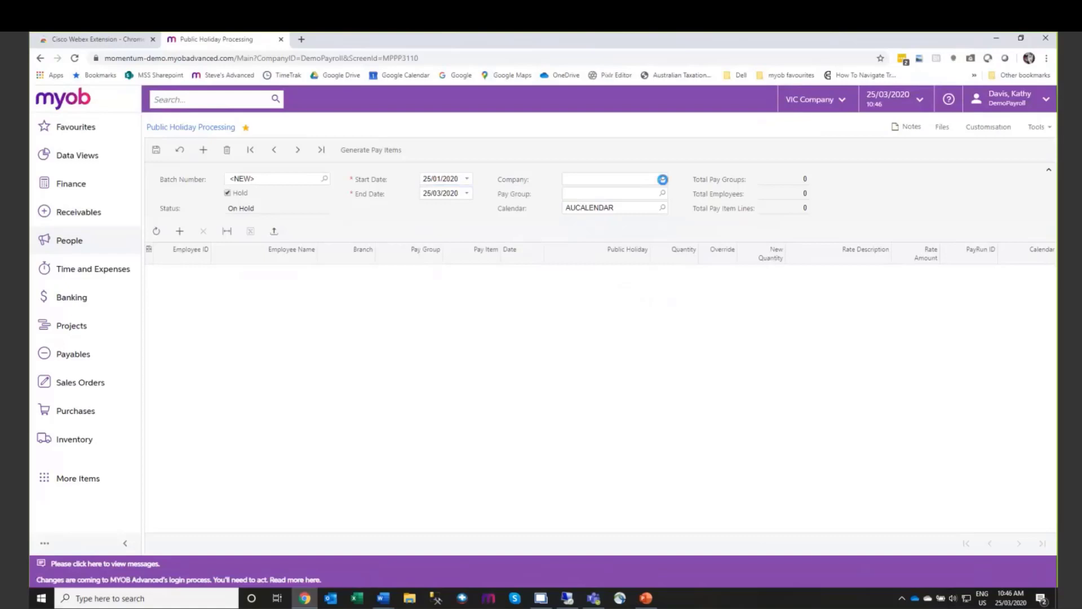
left_click(662, 178)
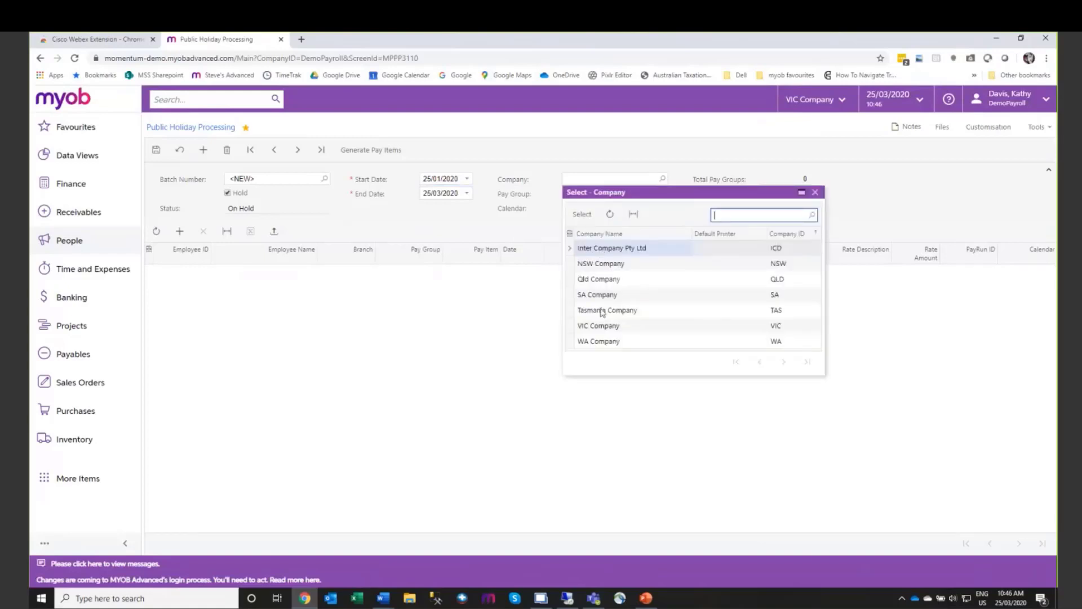
left_click(437, 235)
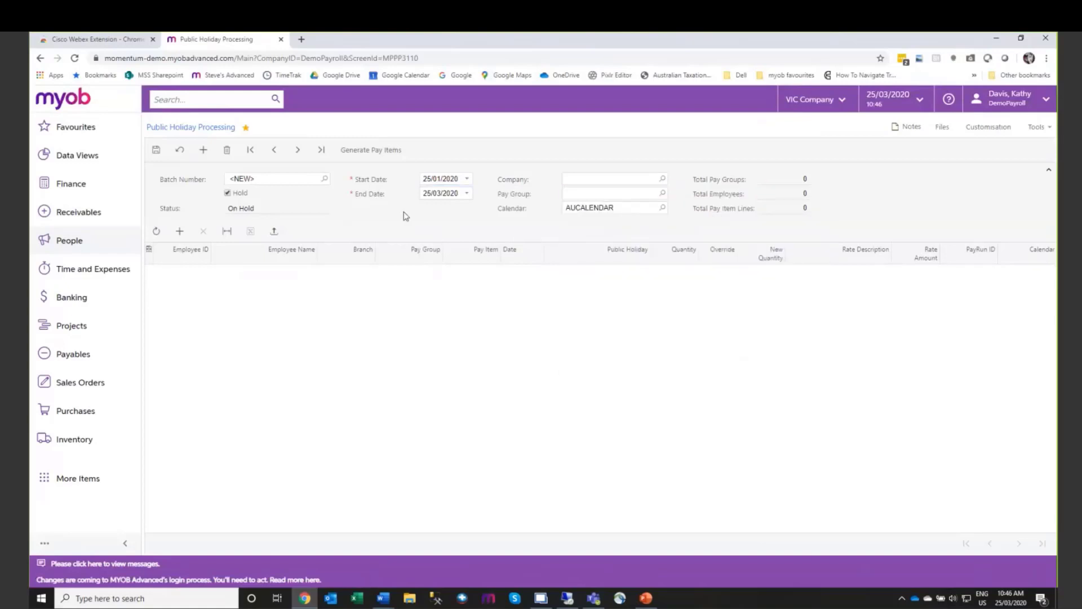
Step: Change the public holiday batch's Start Date to 01/12/2019
left_click(467, 179)
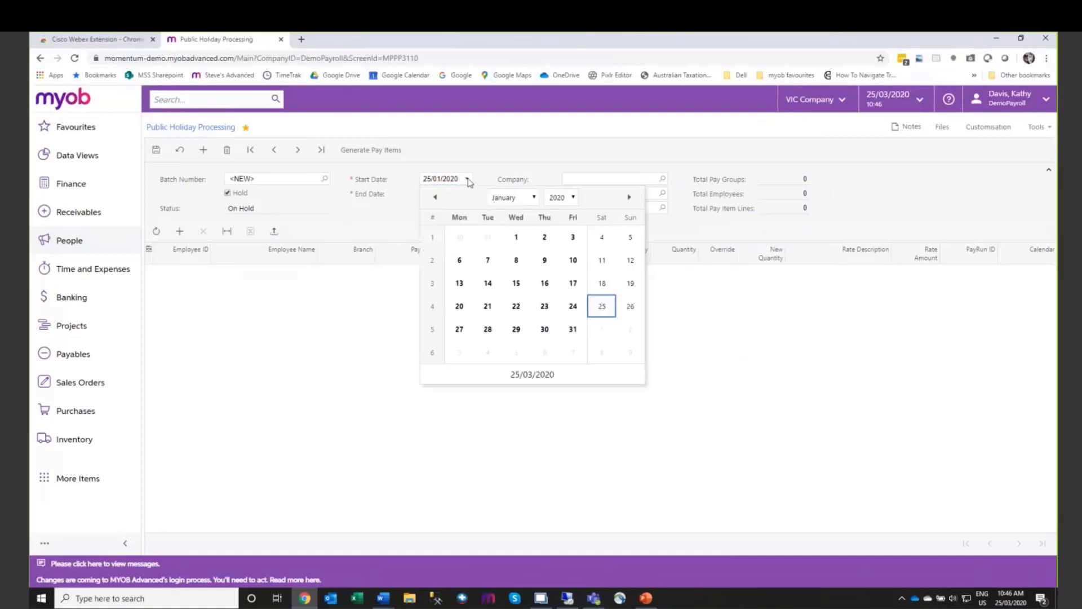
left_click(436, 198)
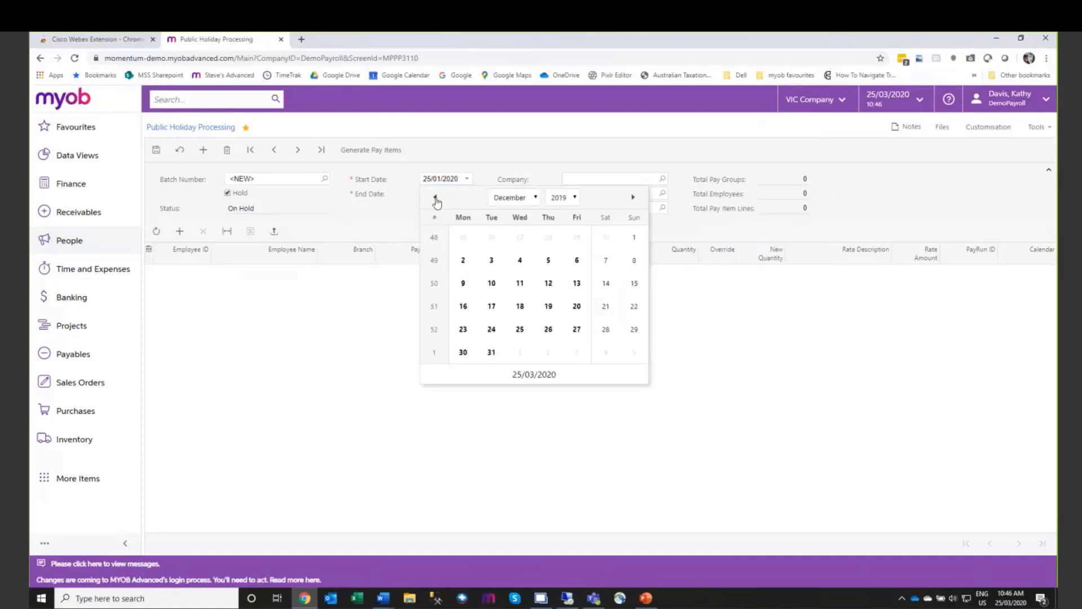
left_click(632, 237)
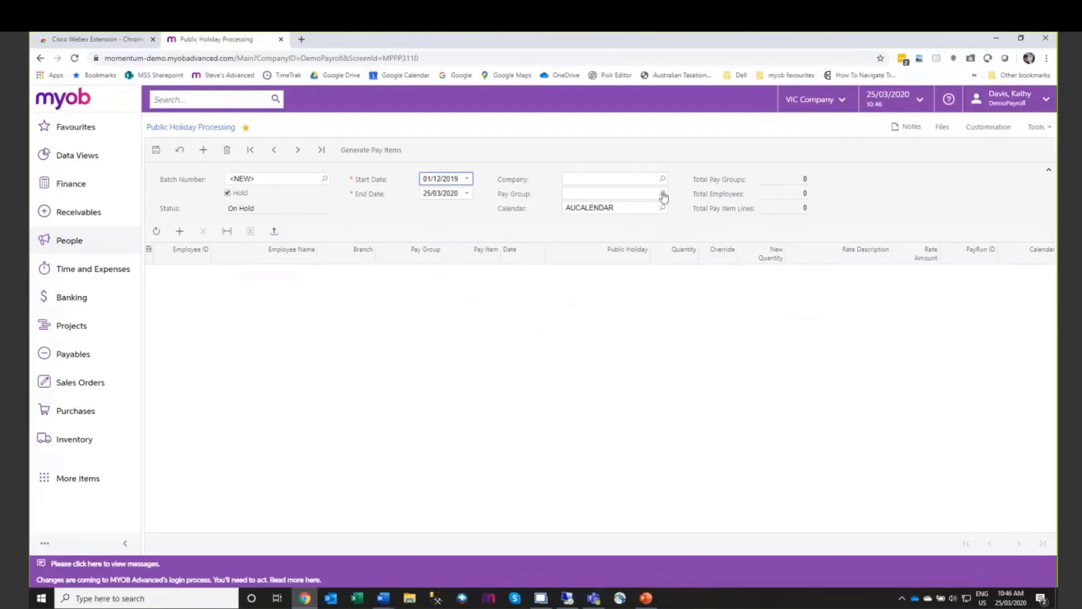
Step: Set the batch's Pay Group to WAREHOUSE and generate its public holiday pay items
double_click(599, 323)
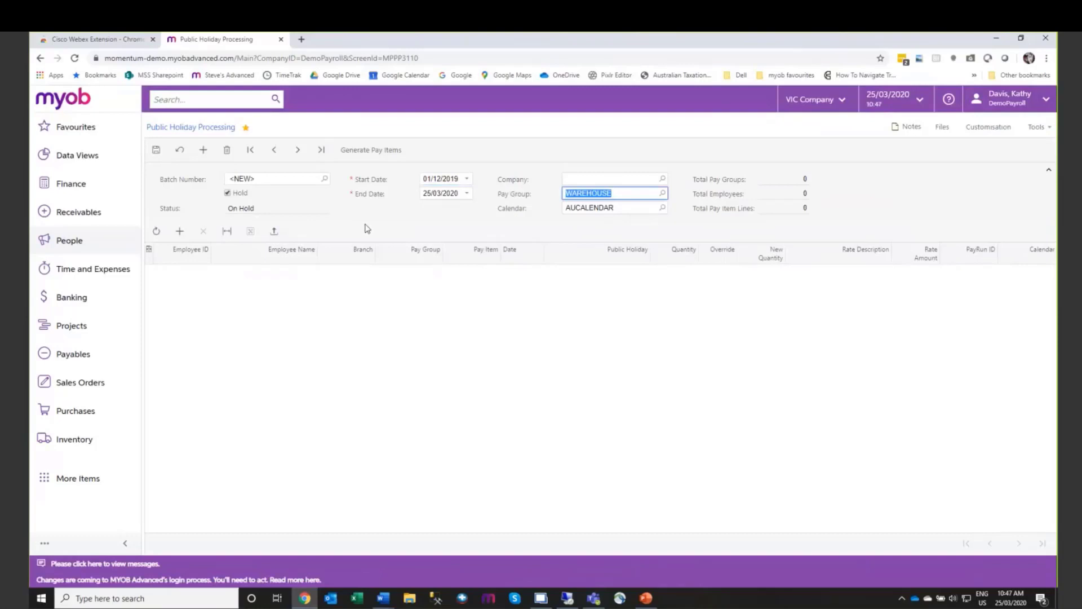
left_click(369, 152)
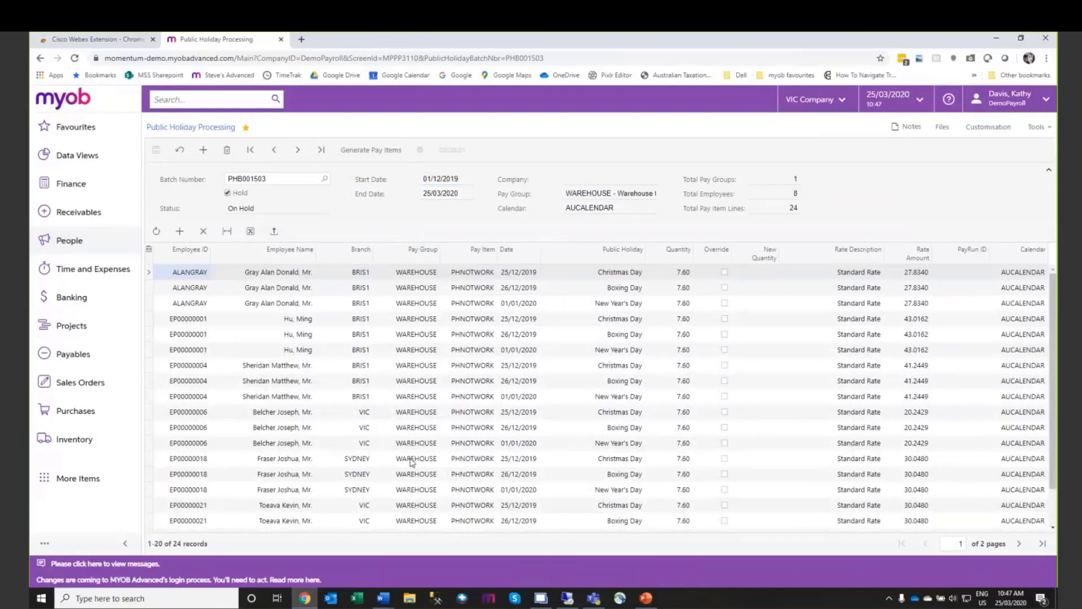
left_click(392, 398)
left_click(396, 367)
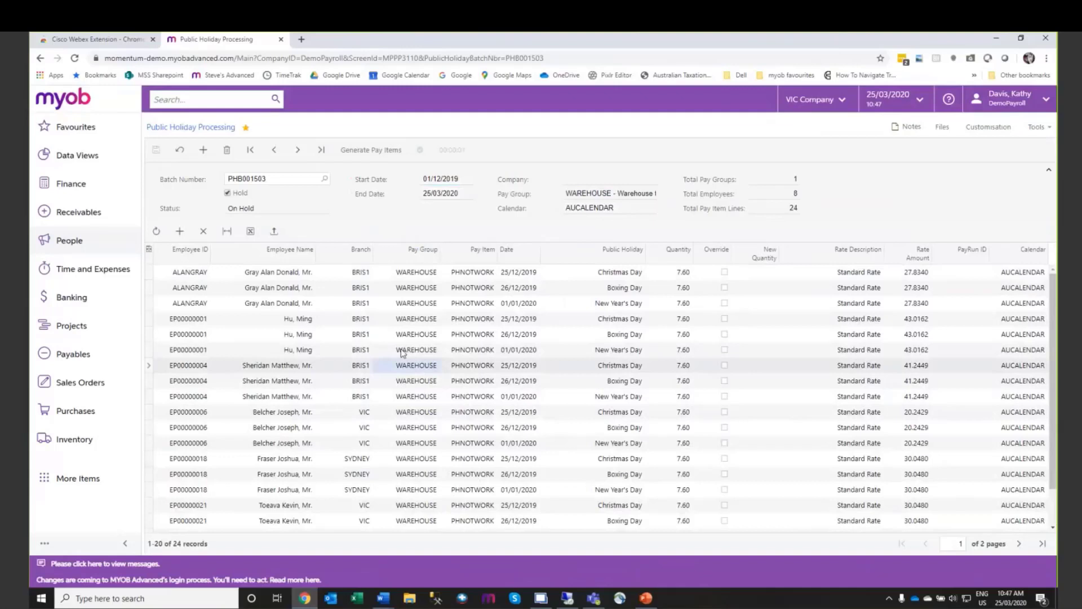
left_click(402, 350)
left_click(398, 320)
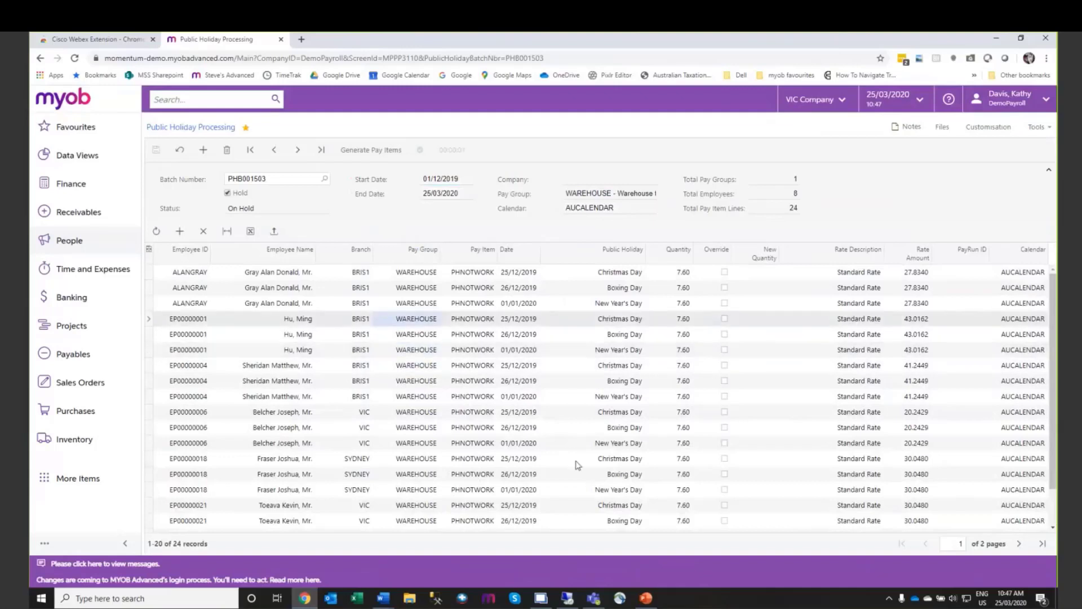
Step: Open the Warehouse team pay run PAY-001595 from Manage Pays and view the actions available for it
left_click(70, 243)
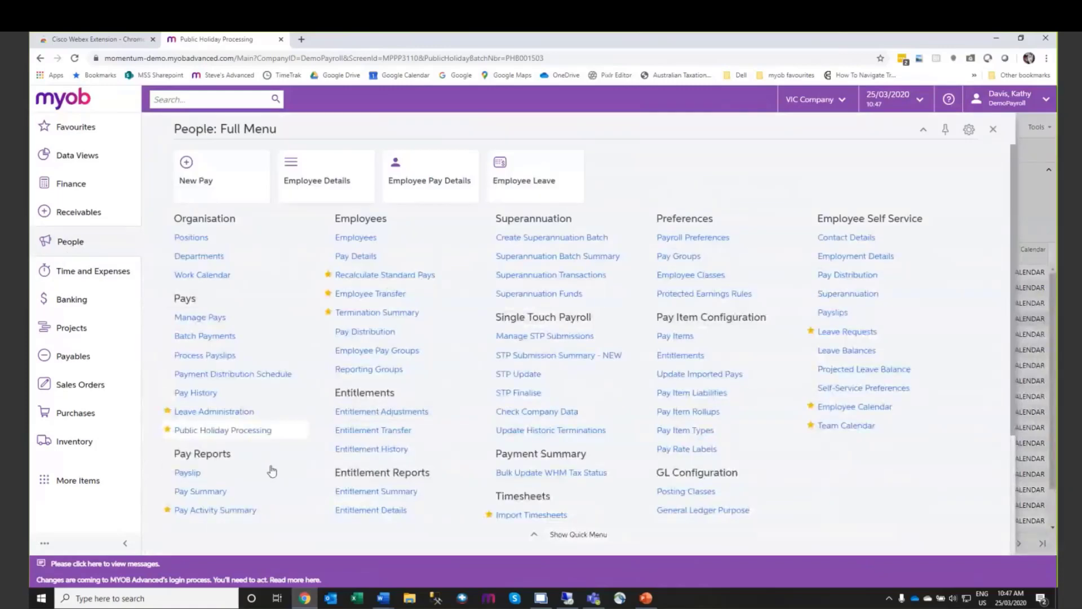
left_click(195, 317)
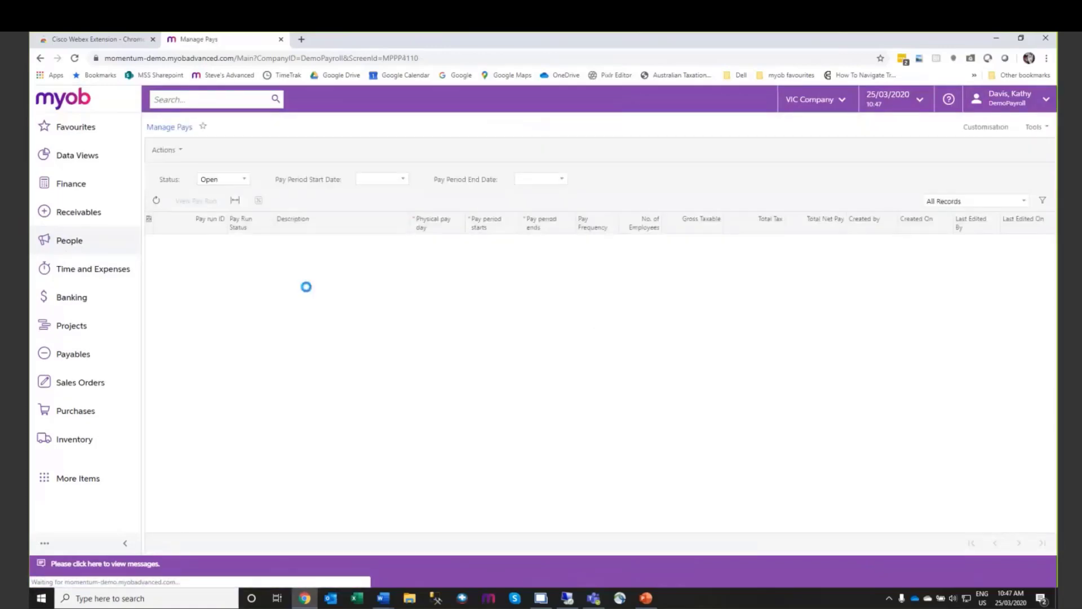
left_click(206, 274)
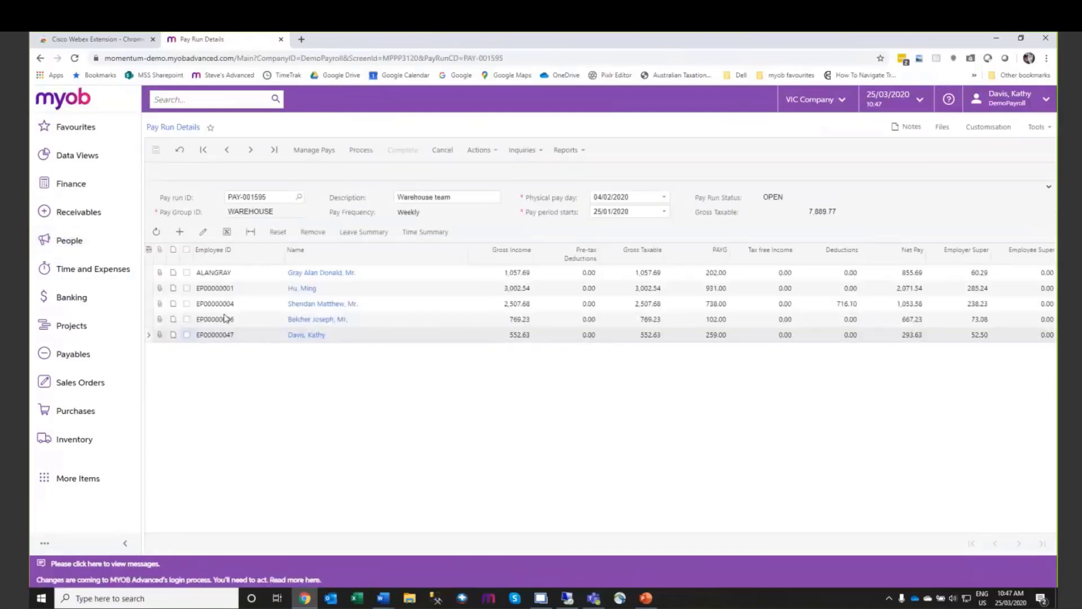
left_click(494, 151)
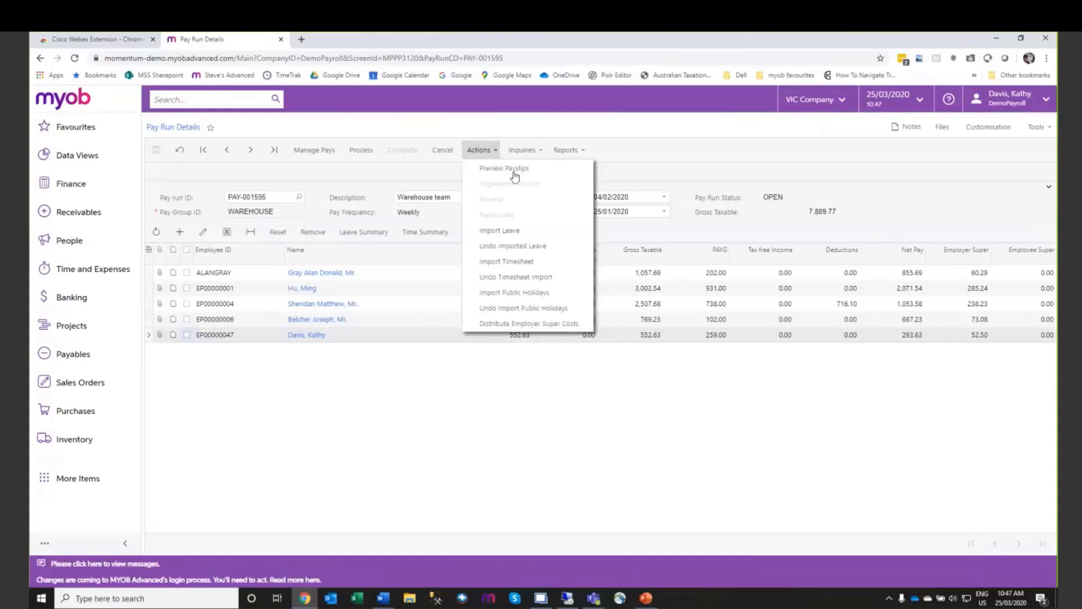
left_click(494, 151)
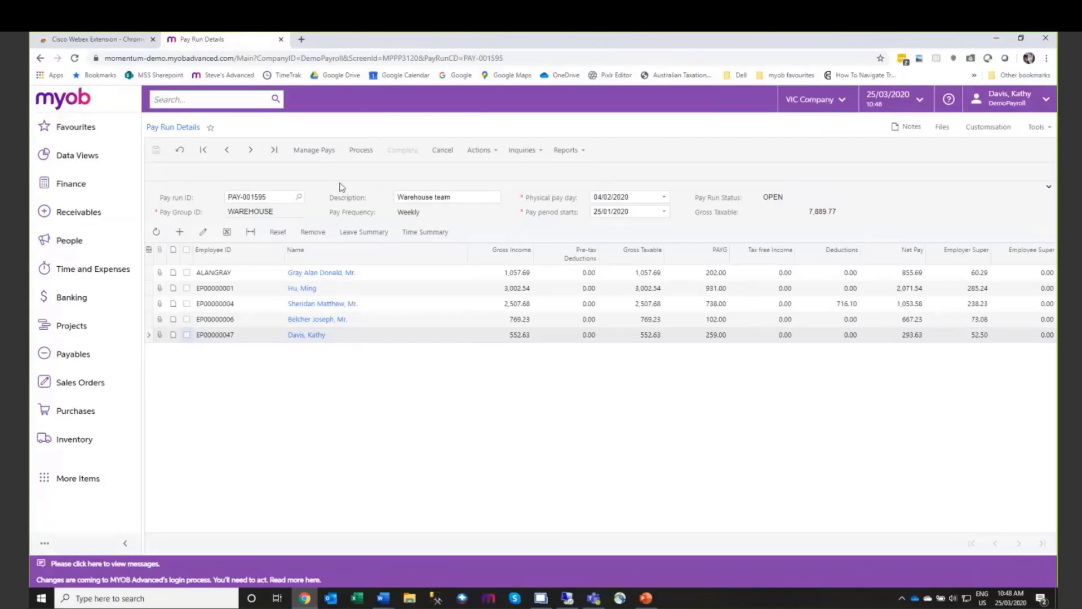
key("alt+Tab")
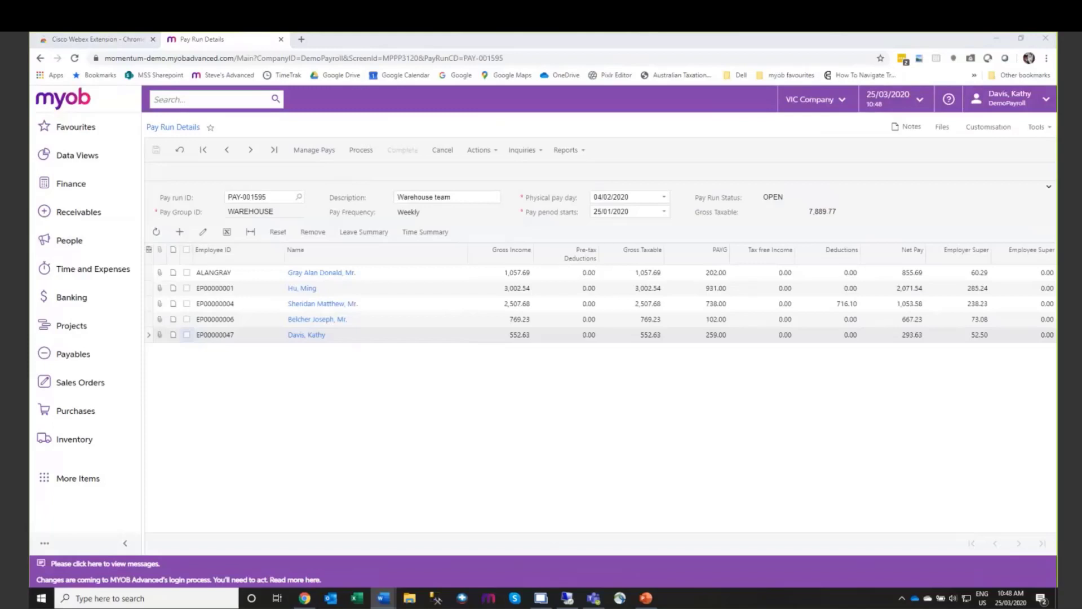
Step: Open the current pay of the second employee in the pay run and its Ordinary Salary general ledger allocation
left_click(217, 292)
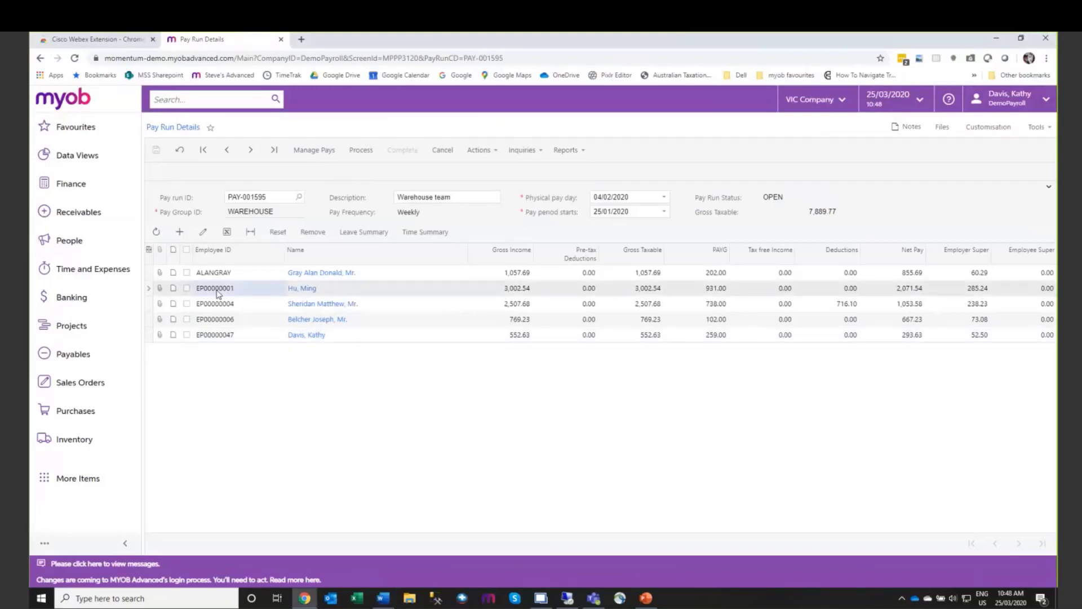
left_click(306, 290)
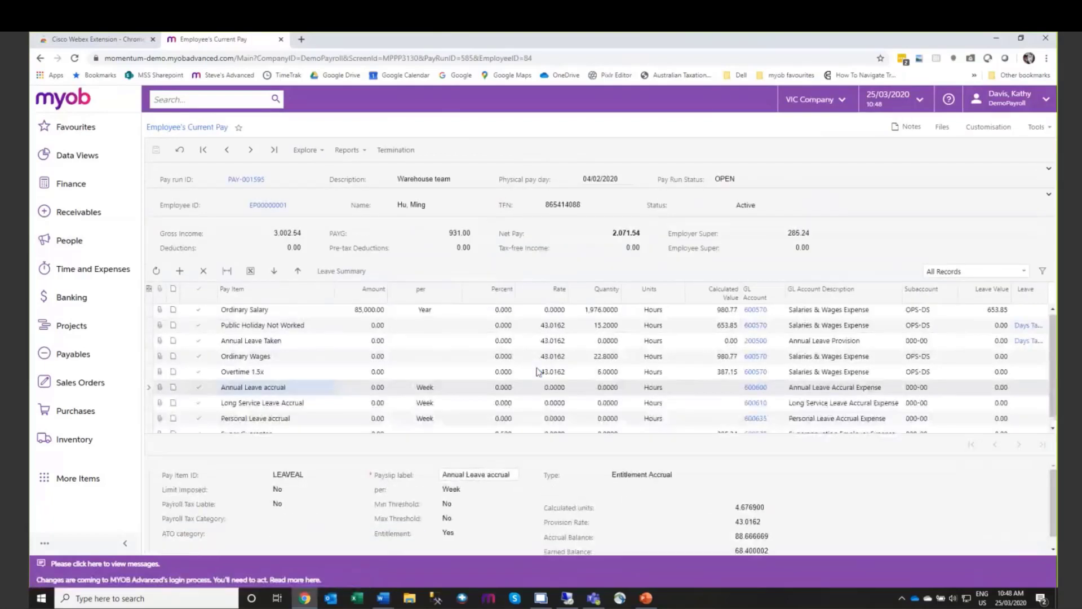
left_click(761, 312)
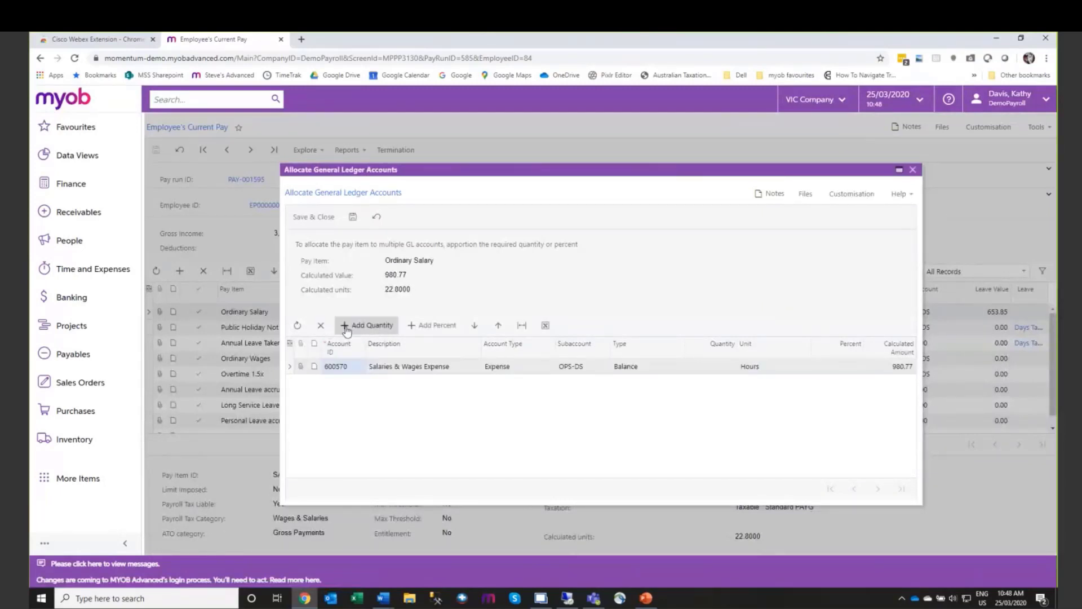
Step: Add a quantity-based allocation line for Ordinary Salary using general ledger account 600570
left_click(370, 325)
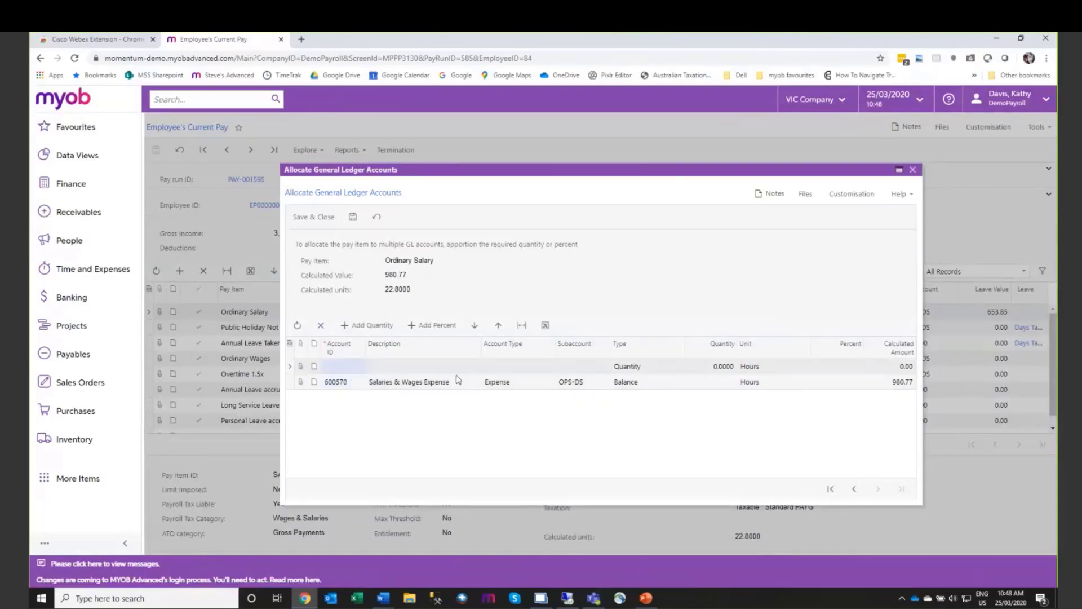
left_click(345, 368)
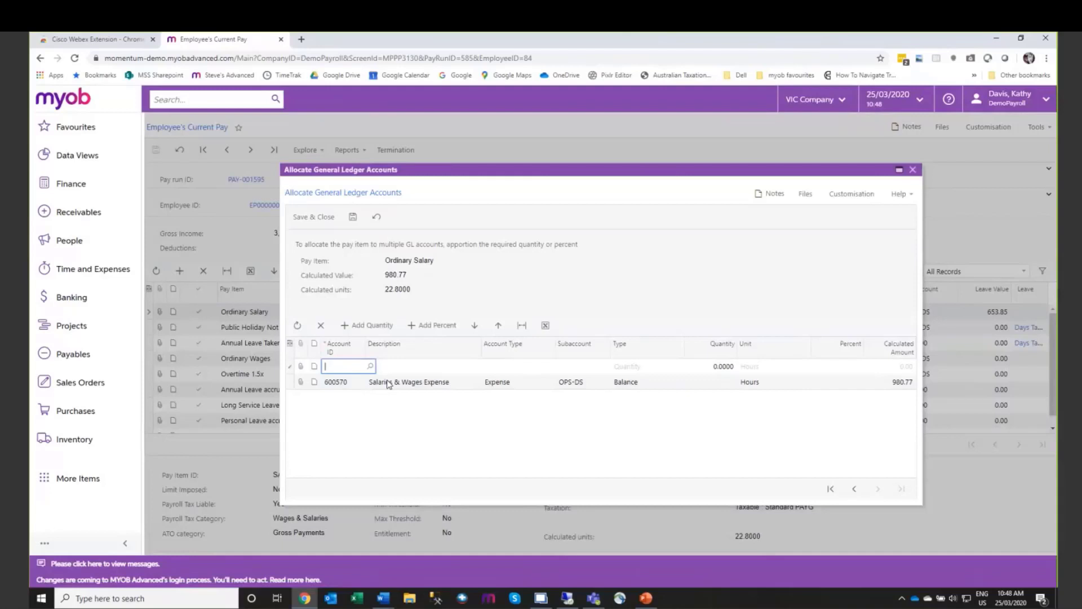
type("60057")
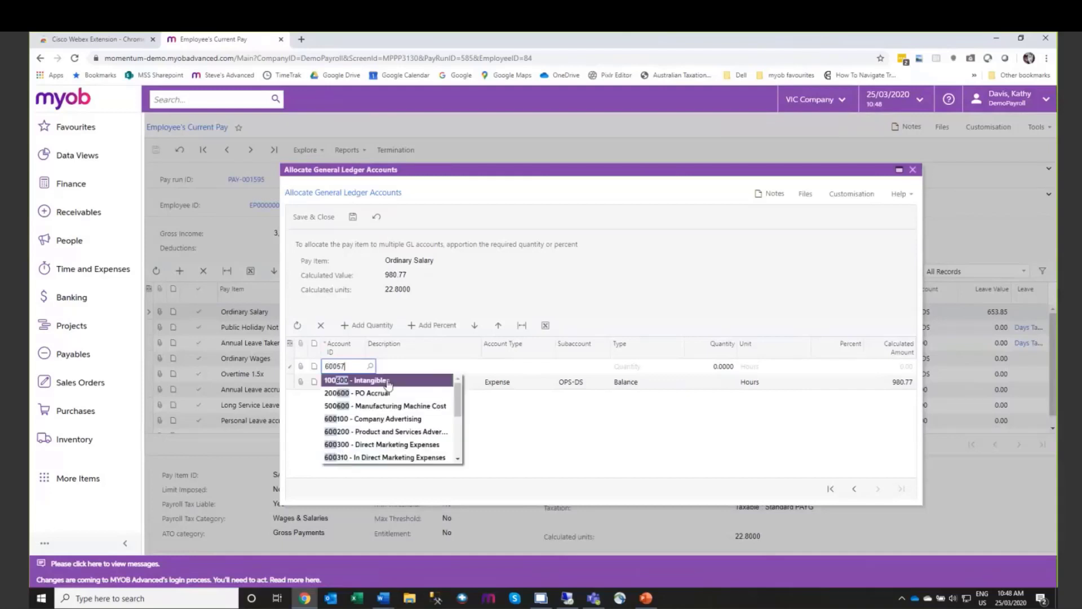
type("0")
key("Tab")
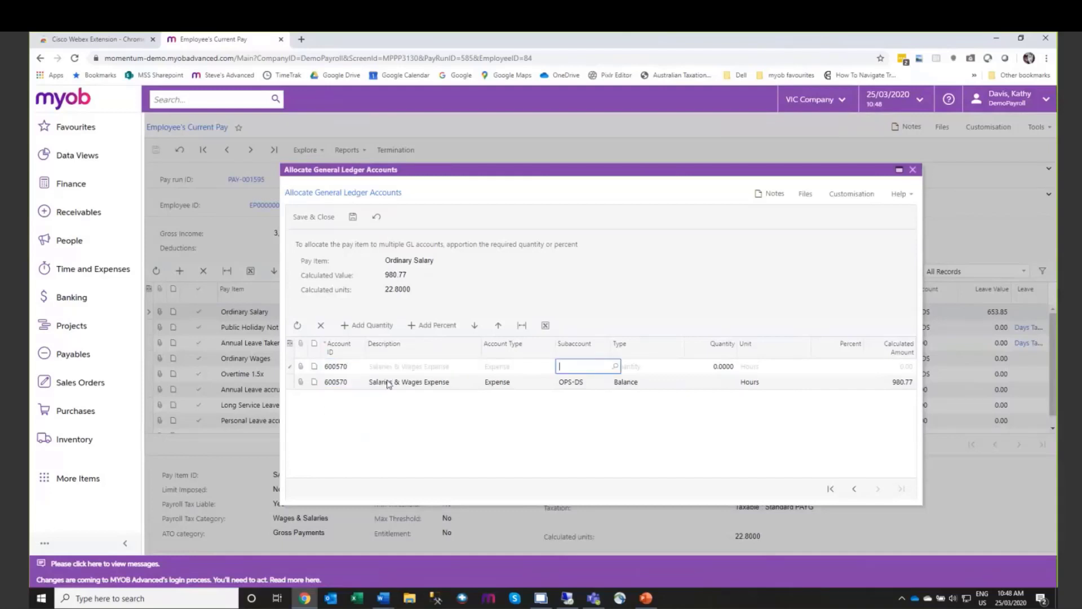
Step: Assign subaccount CUS-CH and a quantity of 10 hours to the added allocation line, and save the allocation
left_click(615, 366)
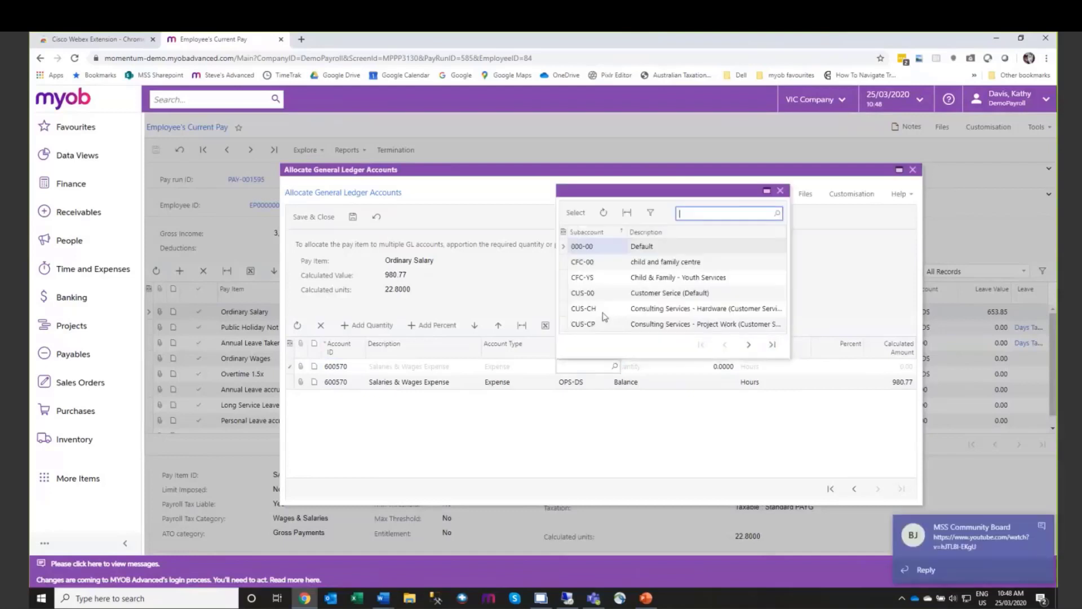
double_click(620, 310)
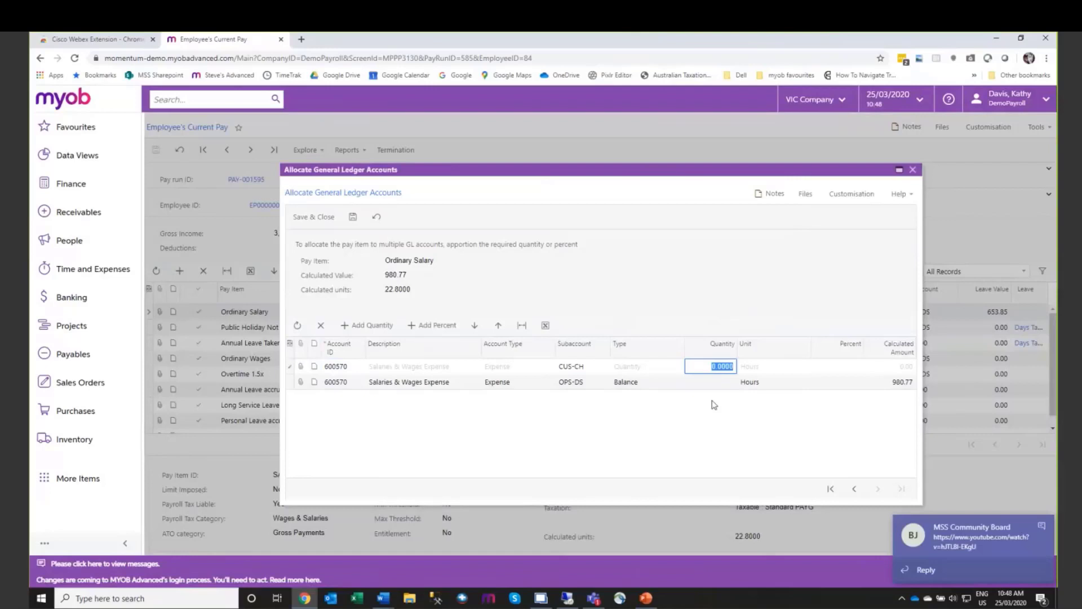
type("10")
key("Tab")
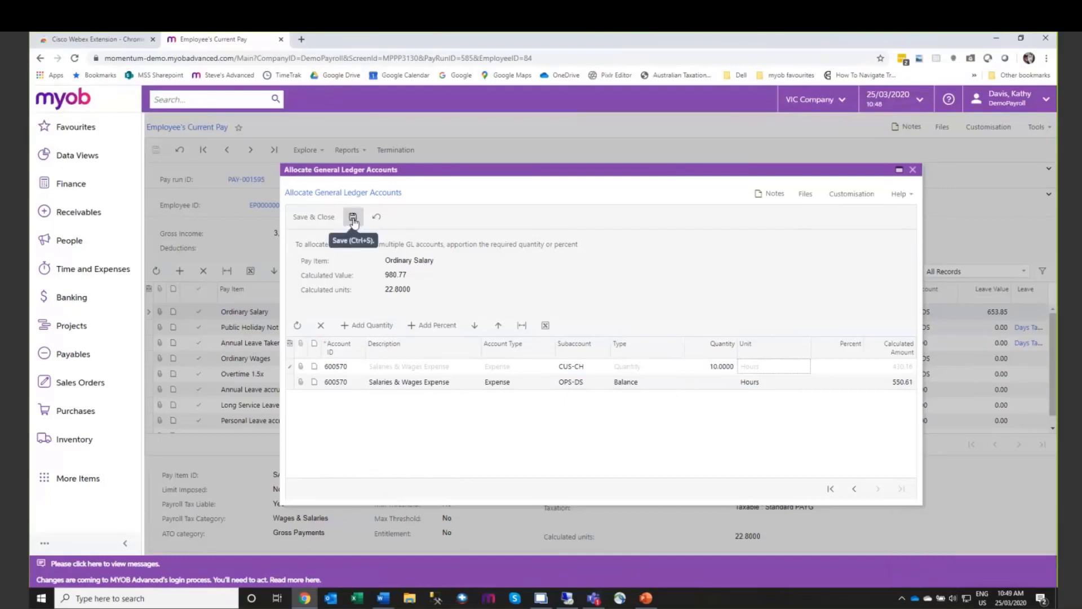
left_click(320, 221)
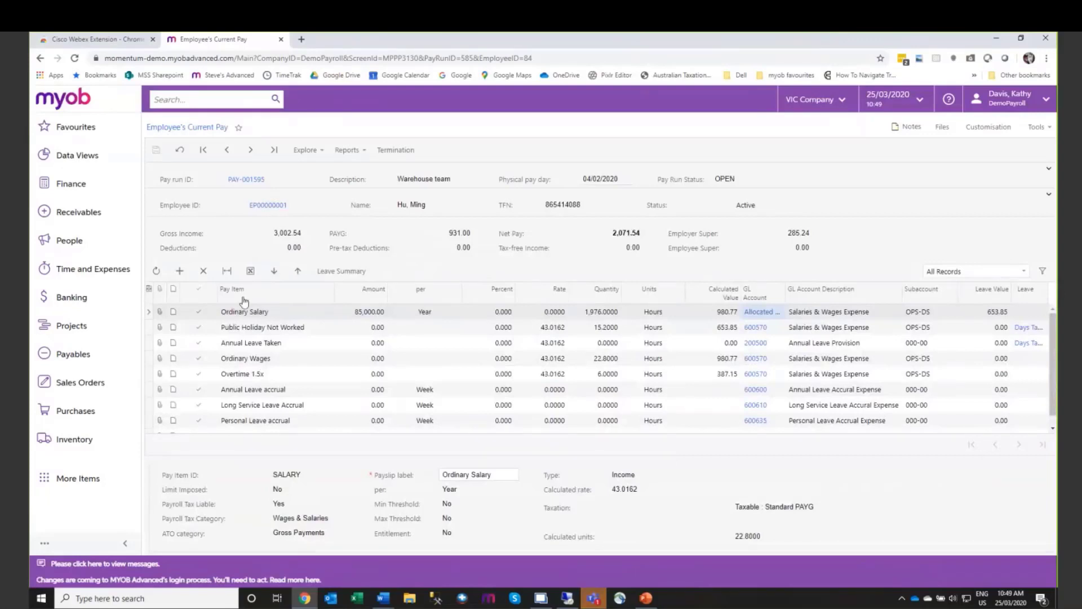
Step: Return to the Warehouse team pay run and distribute its employer super costs
left_click_drag(1053, 397, 1054, 412)
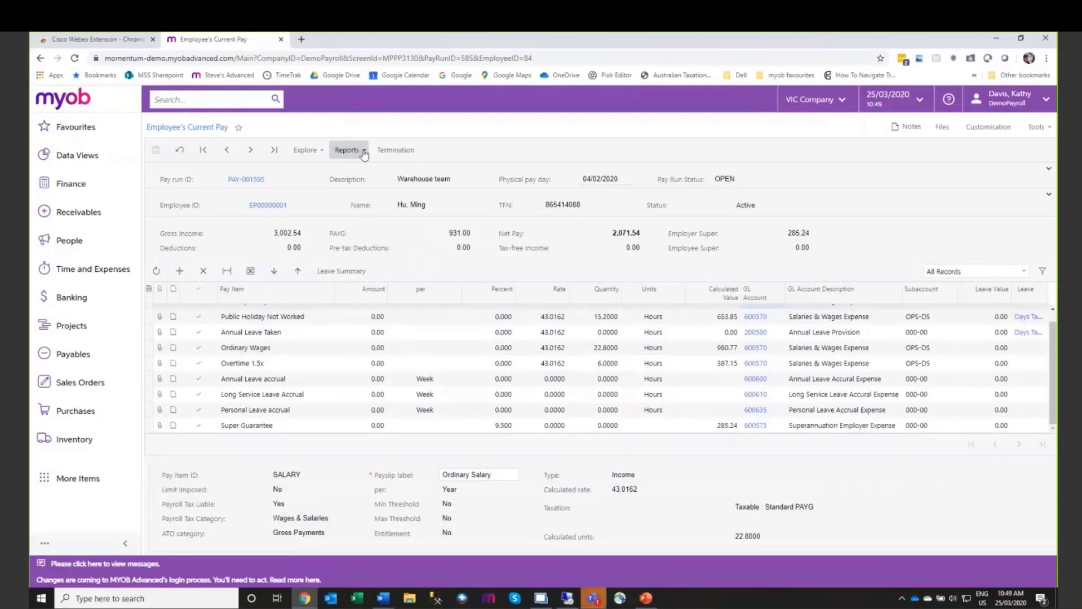
left_click(40, 58)
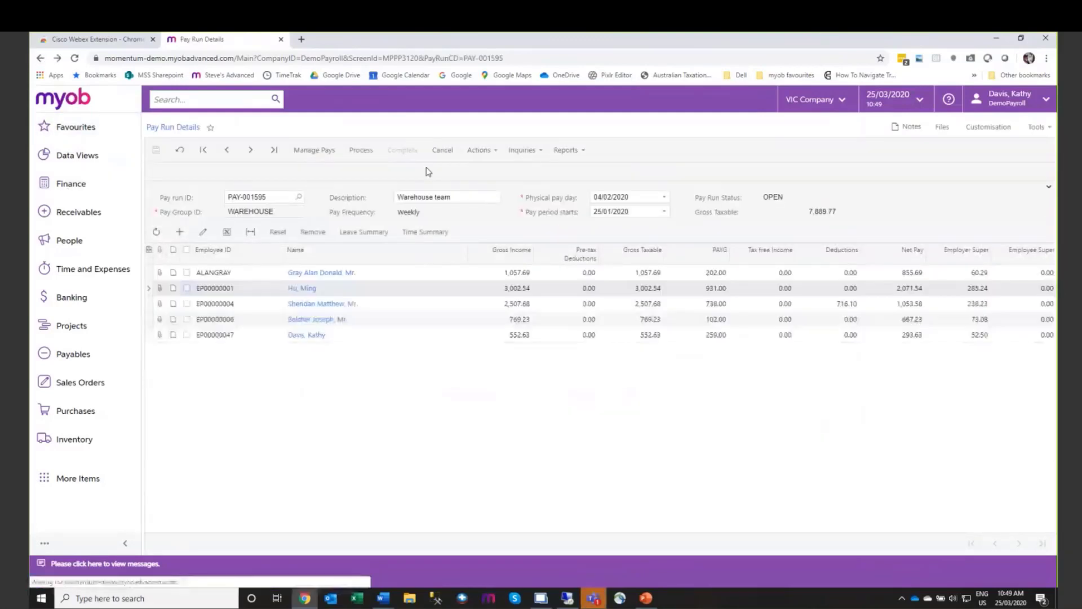
left_click(480, 150)
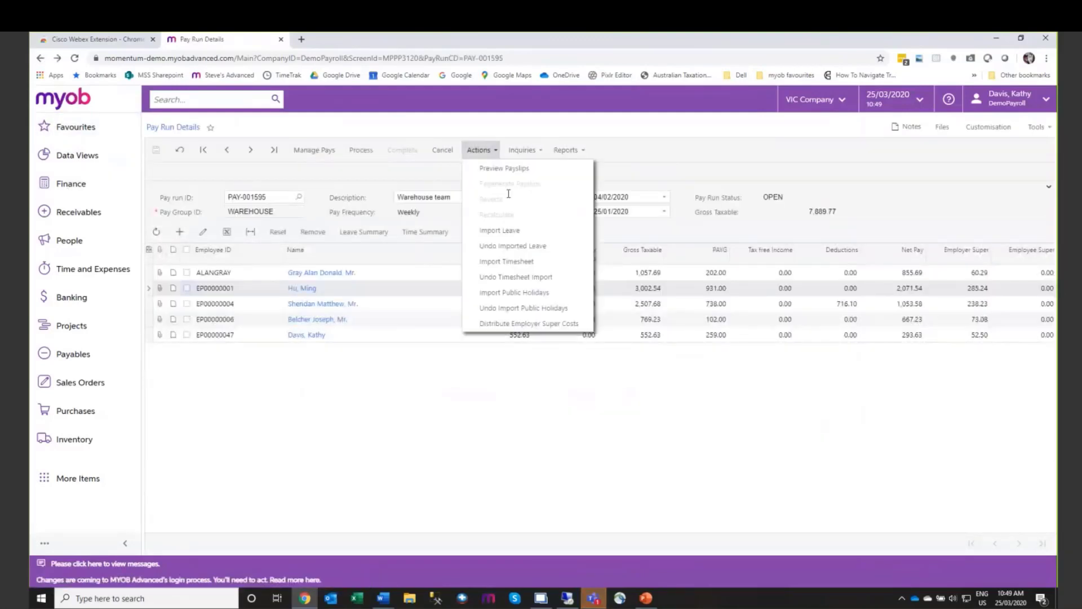
left_click(527, 323)
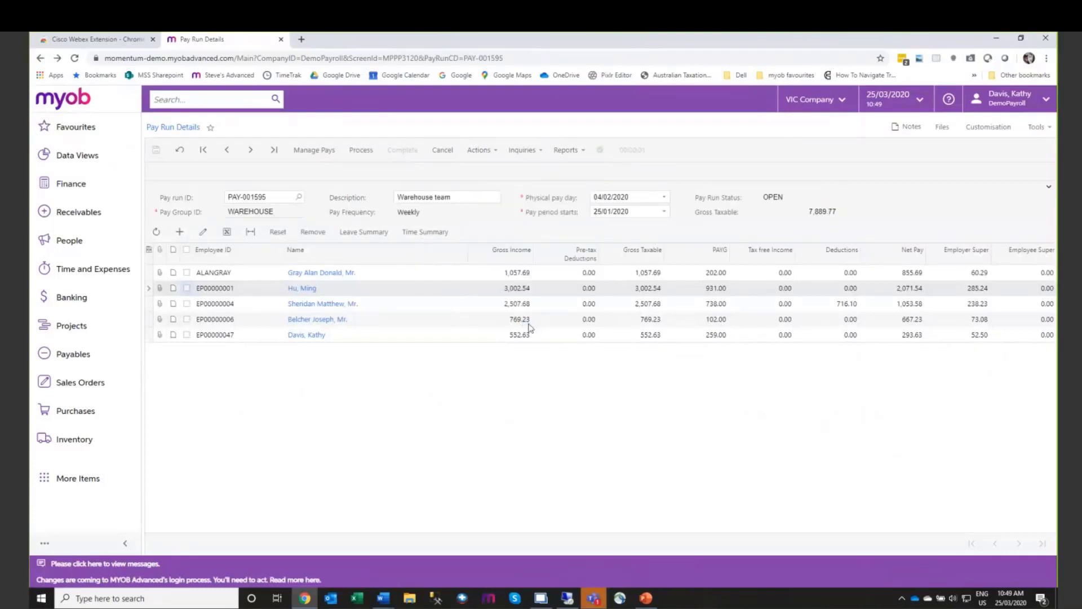
Step: Reopen the second employee's current pay and examine how Super Guarantee is allocated across general ledger accounts
left_click(303, 289)
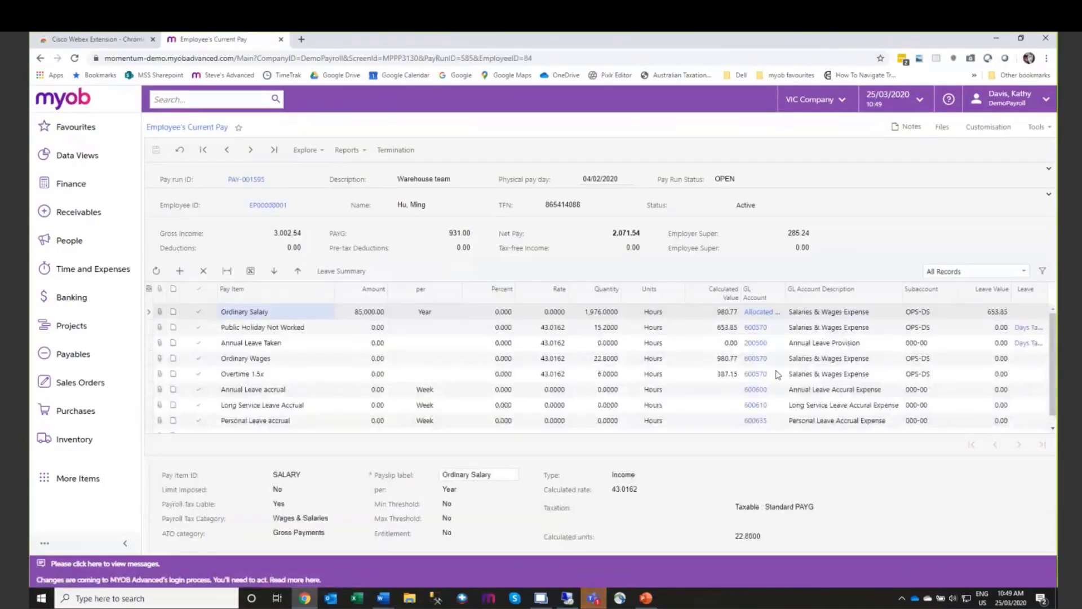
scroll(774, 424, "down", 1)
scroll(564, 338, "up", 1)
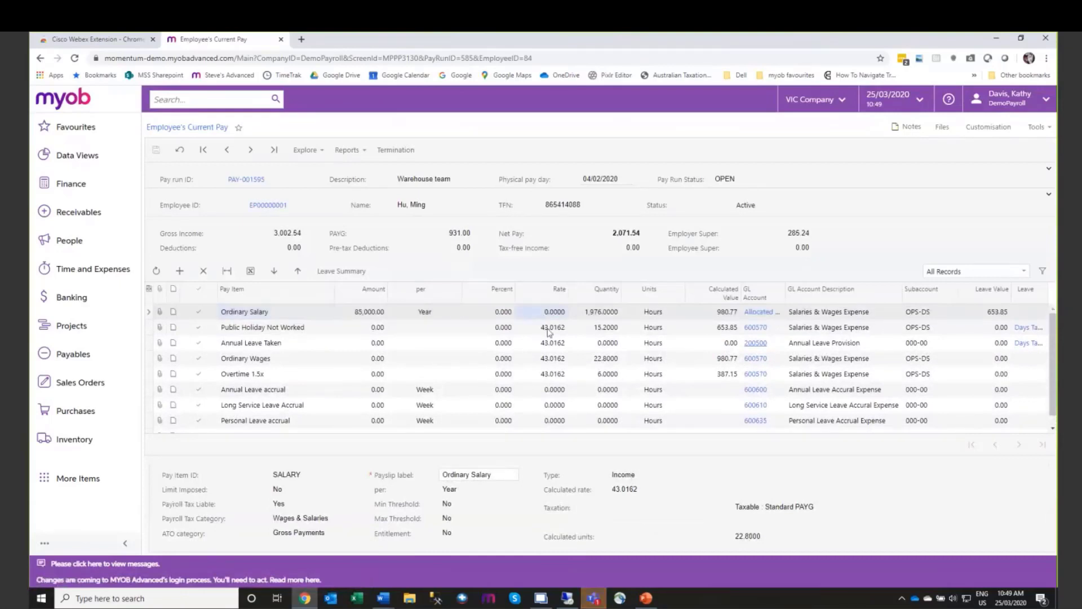
left_click(685, 421)
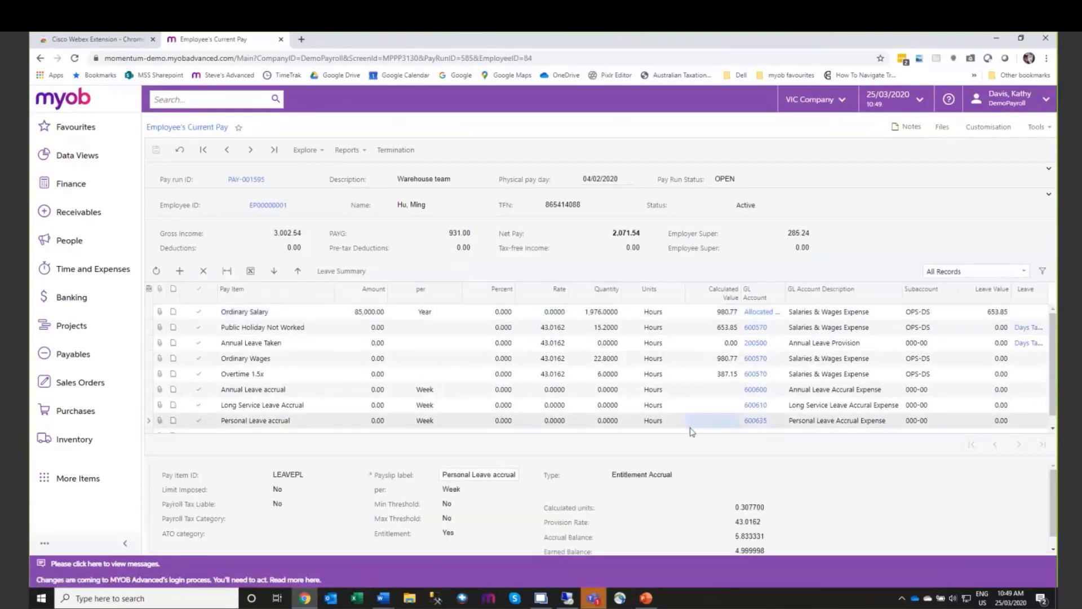
scroll(692, 432, "down", 1)
left_click(757, 426)
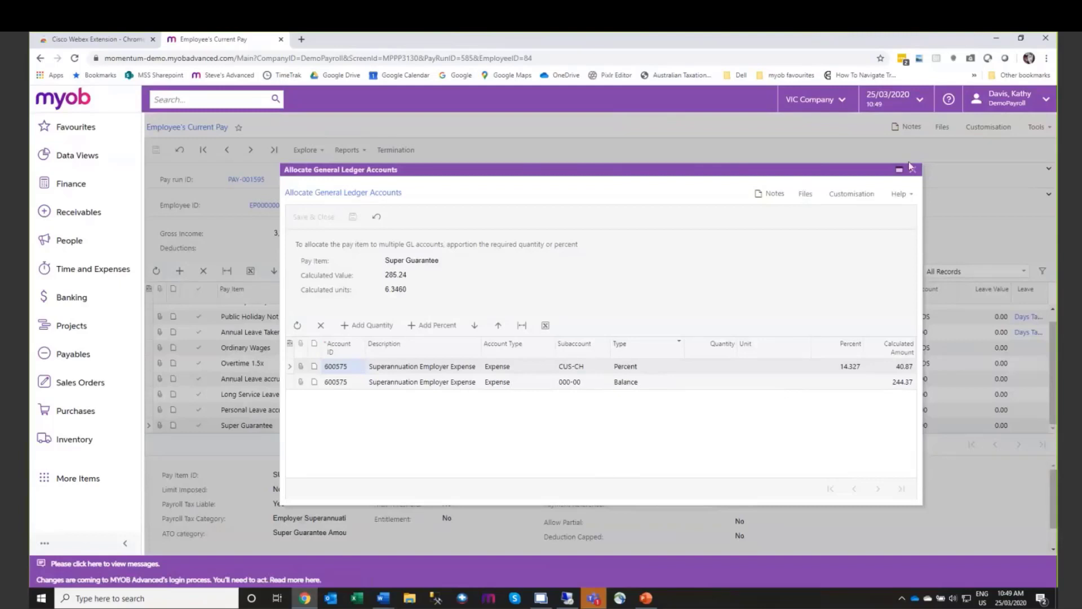
left_click(913, 171)
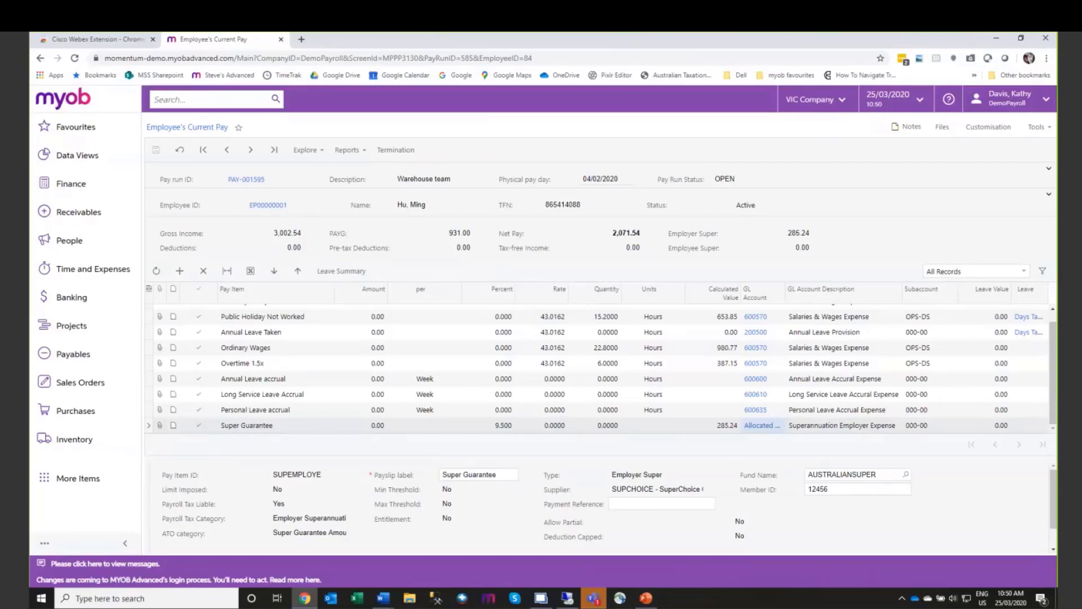
Step: Switch to the PowerPoint slide show on the new payroll features
key("alt+Tab")
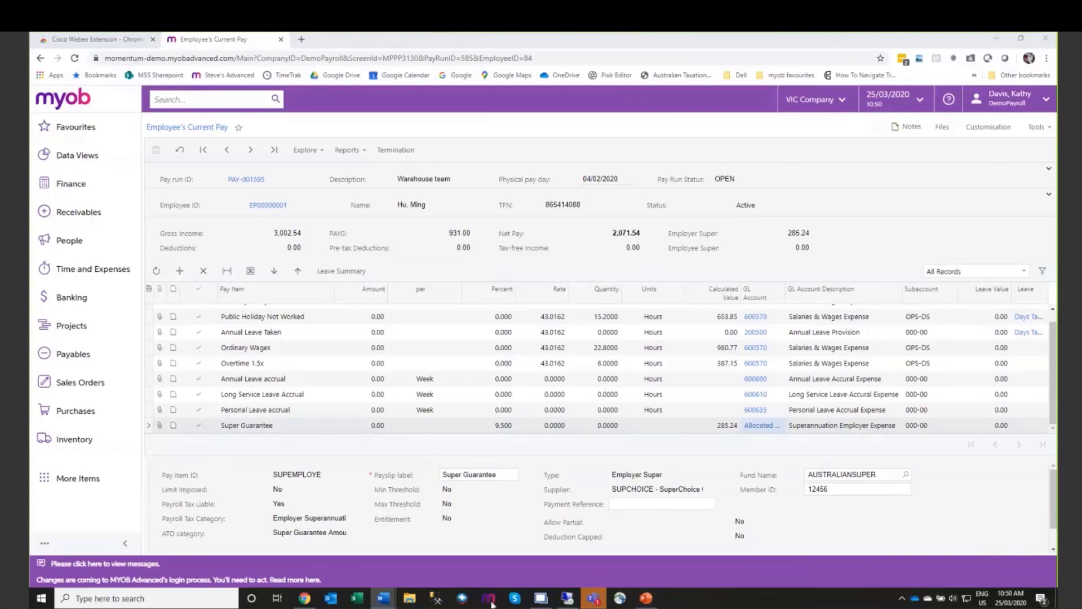
left_click(647, 600)
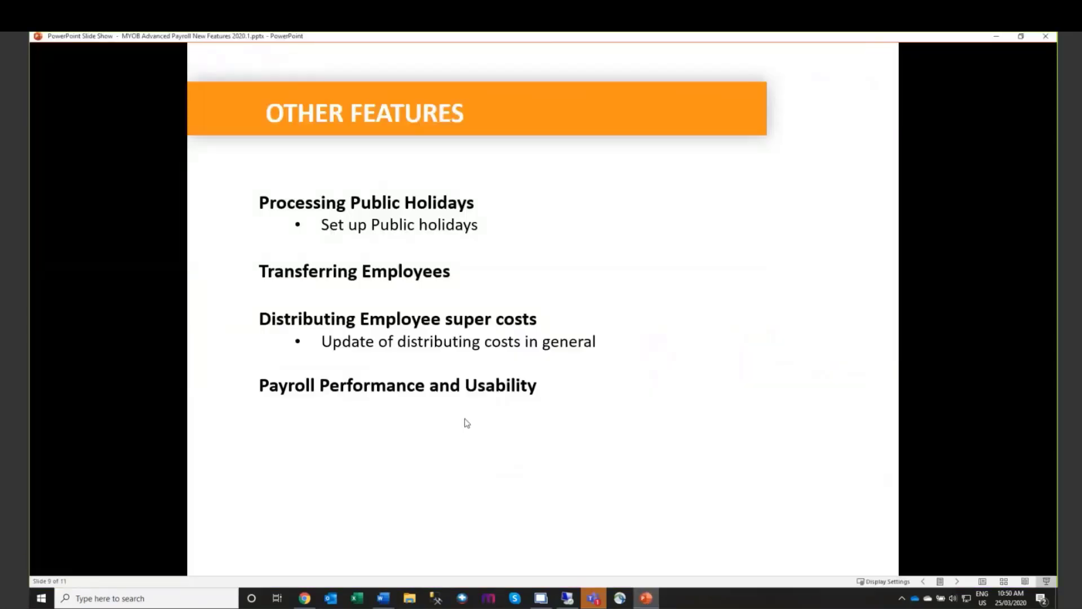
Step: Return from the slide show to MYOB Advanced and open the Recalculate Standard Pays screen
left_click(446, 394)
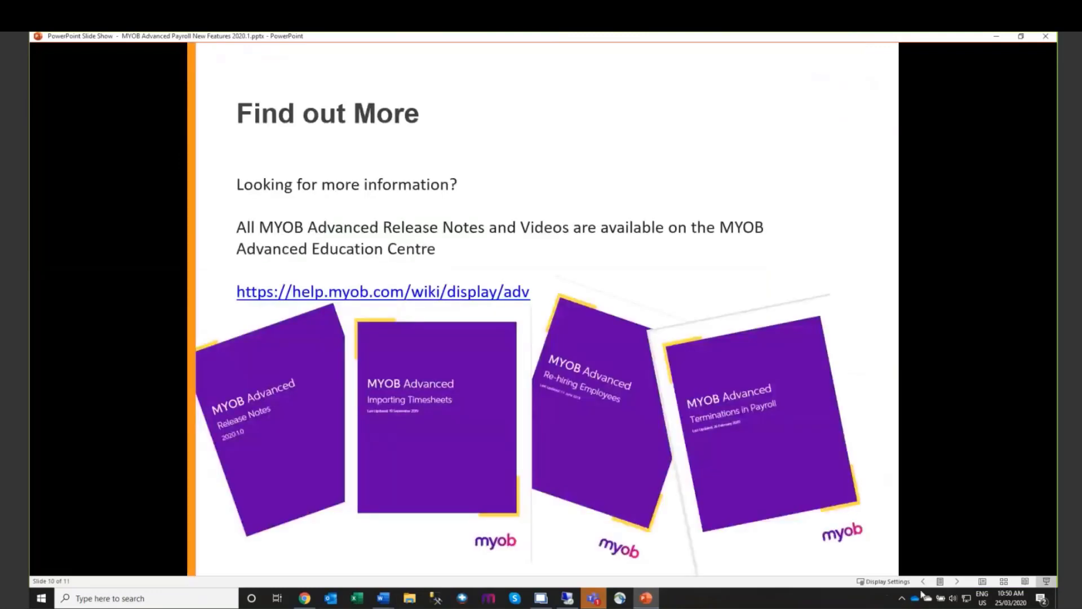
left_click(923, 581)
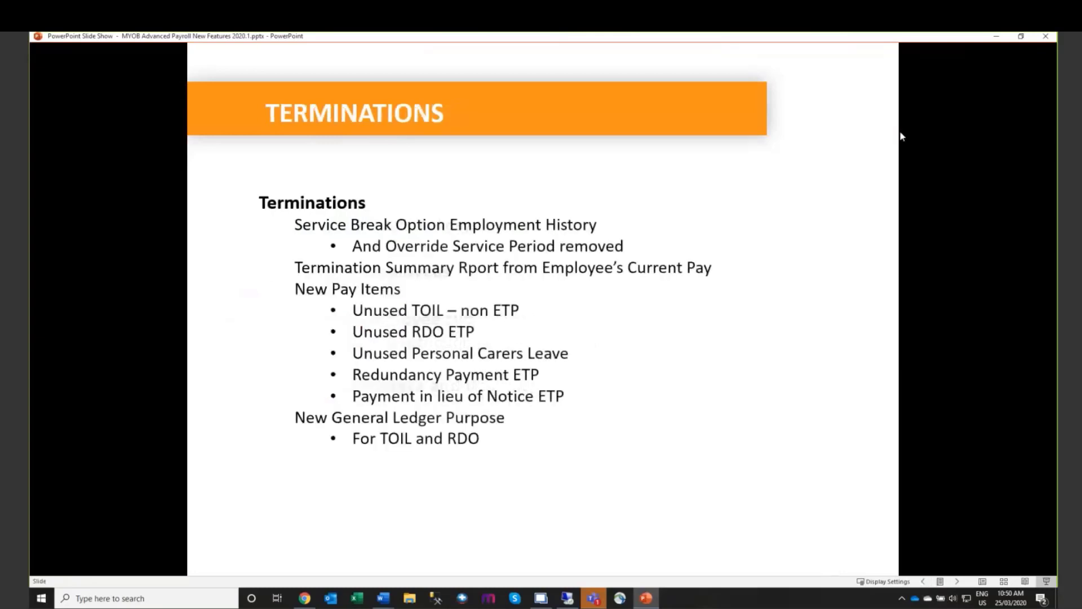
left_click(997, 37)
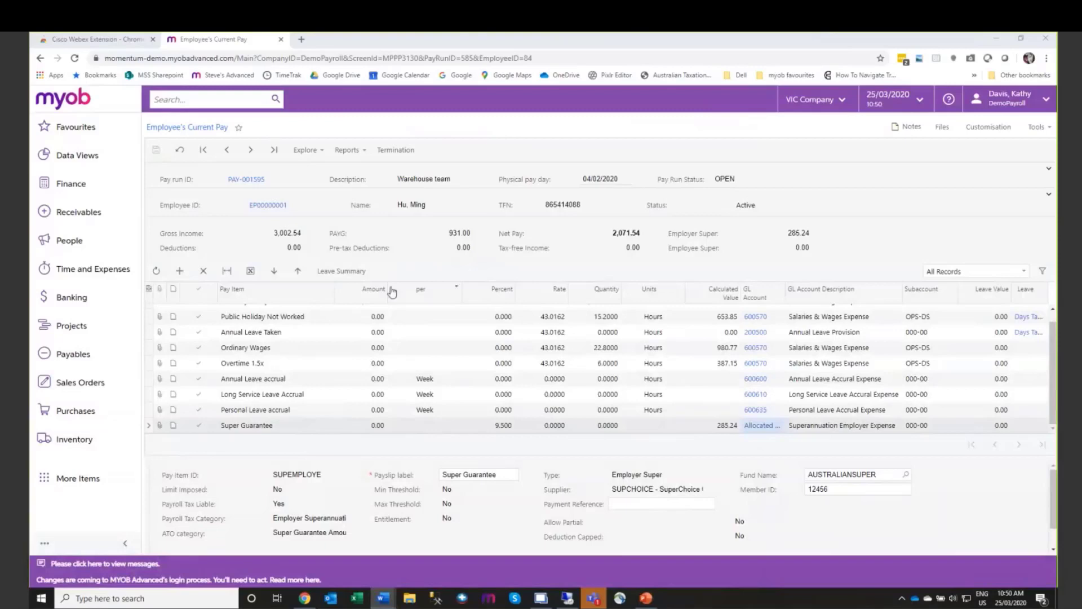
left_click(69, 242)
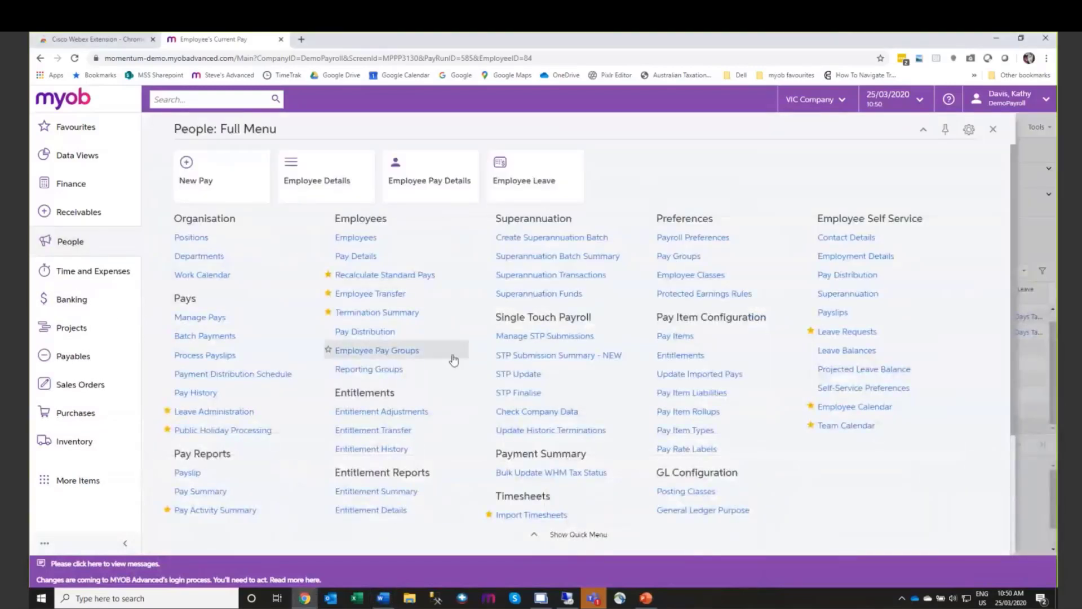
left_click(397, 280)
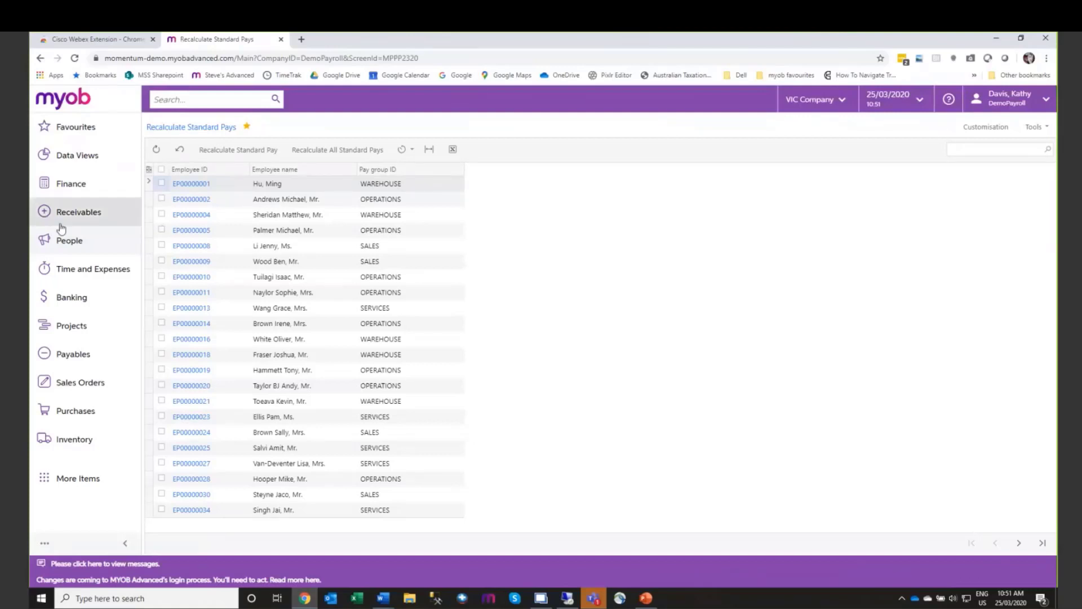
Step: Open the Manage Pays list and view the Create New Pay form, closing it without creating a pay
left_click(69, 241)
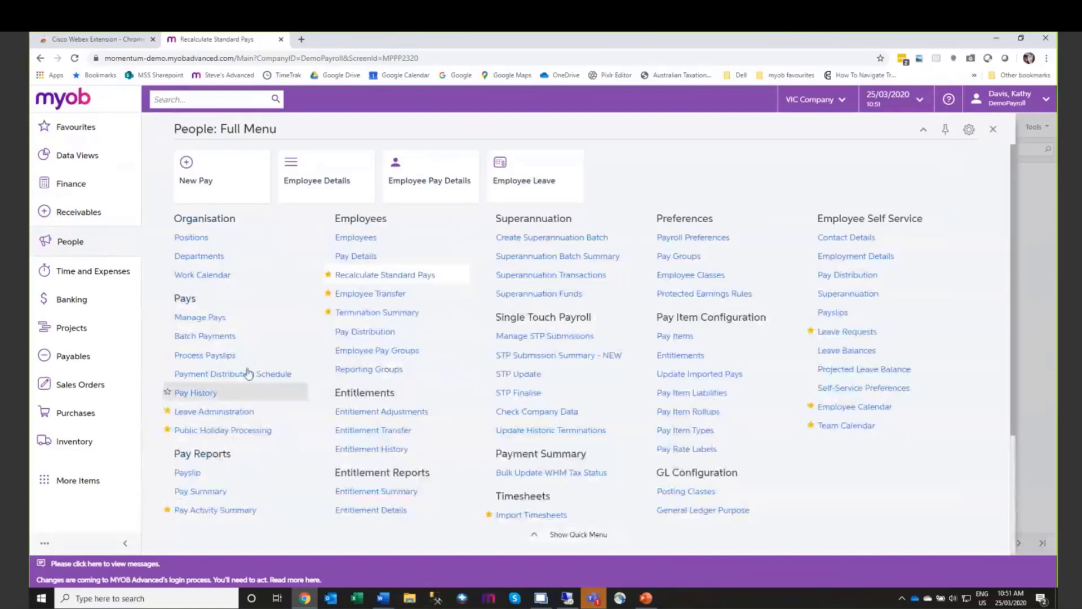
left_click(206, 319)
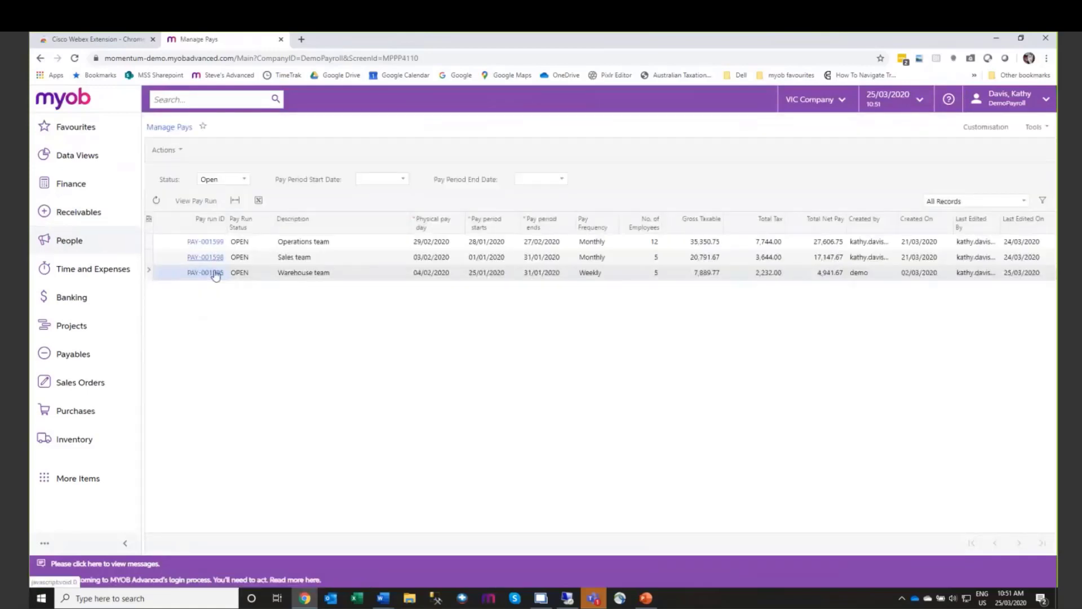
left_click(214, 277)
left_click(41, 58)
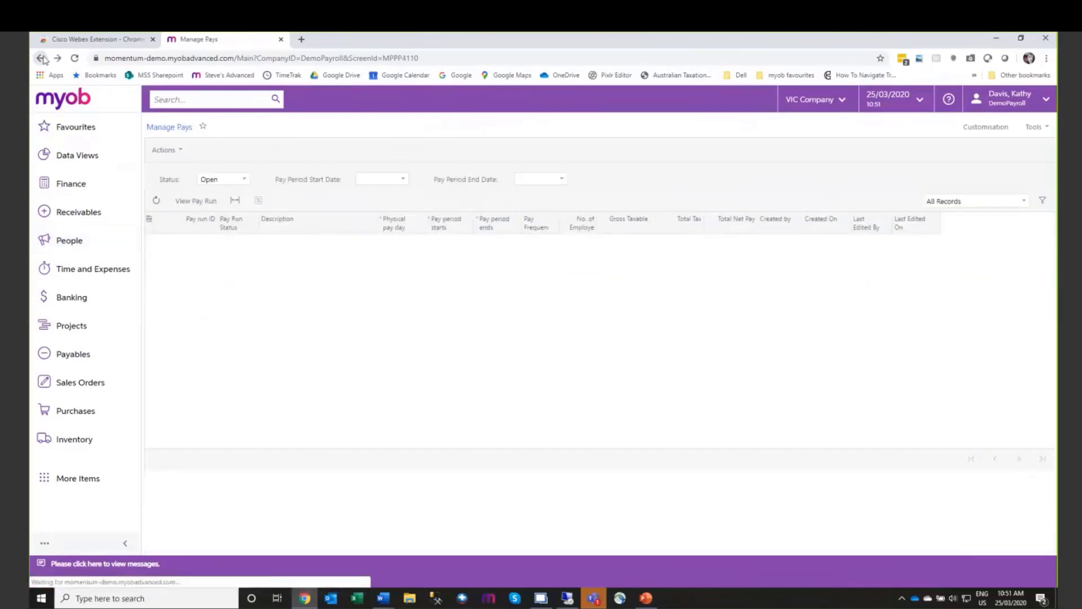
left_click(181, 153)
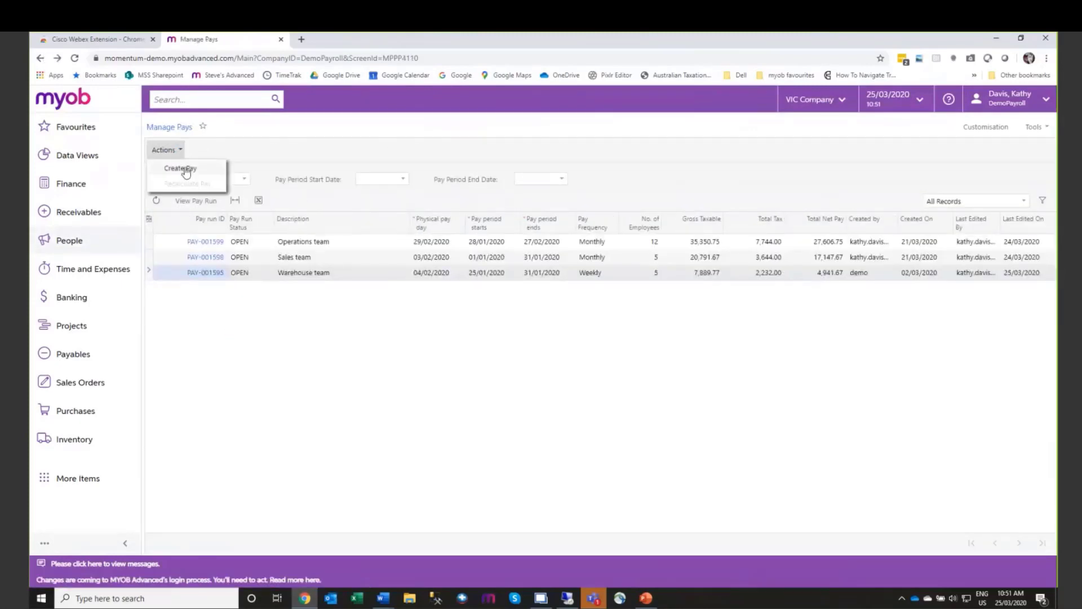
left_click(186, 169)
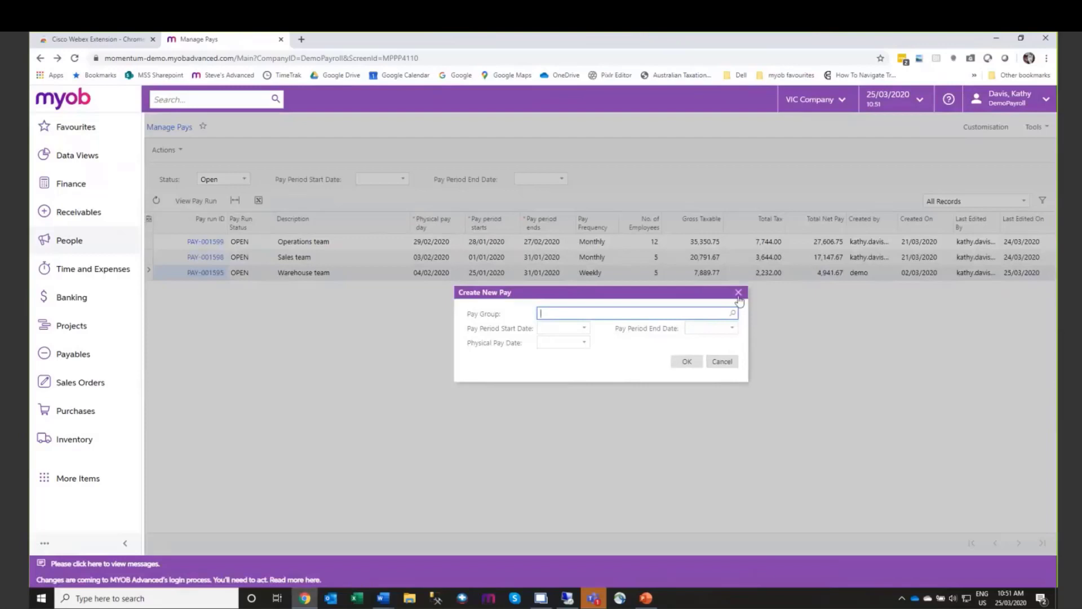
left_click(739, 292)
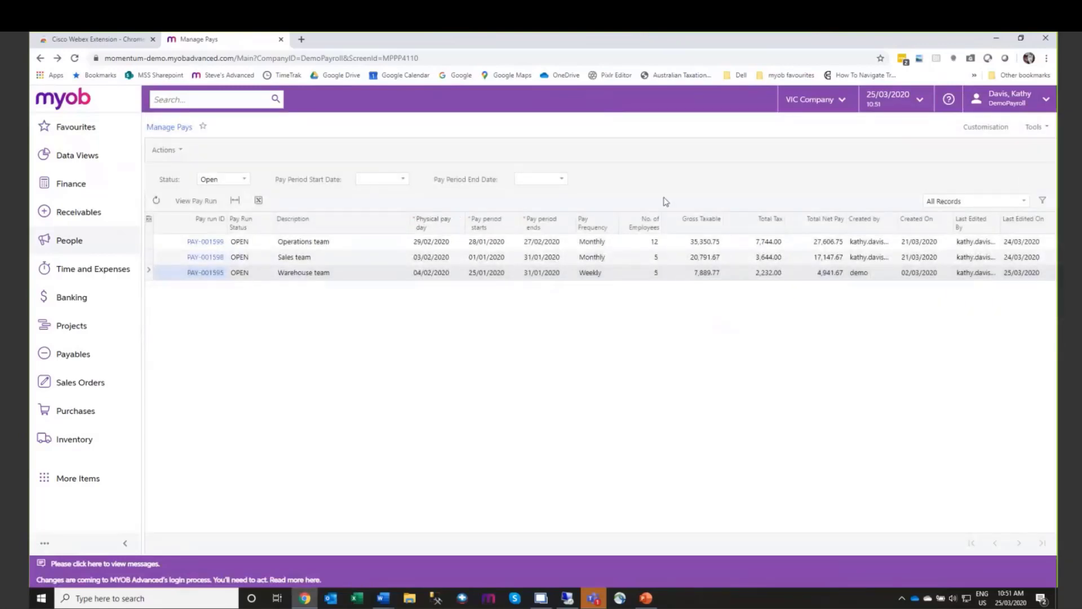
Step: Open the Warehouse team pay run, select the first three employees available to add, and discard the selection without saving
left_click(206, 274)
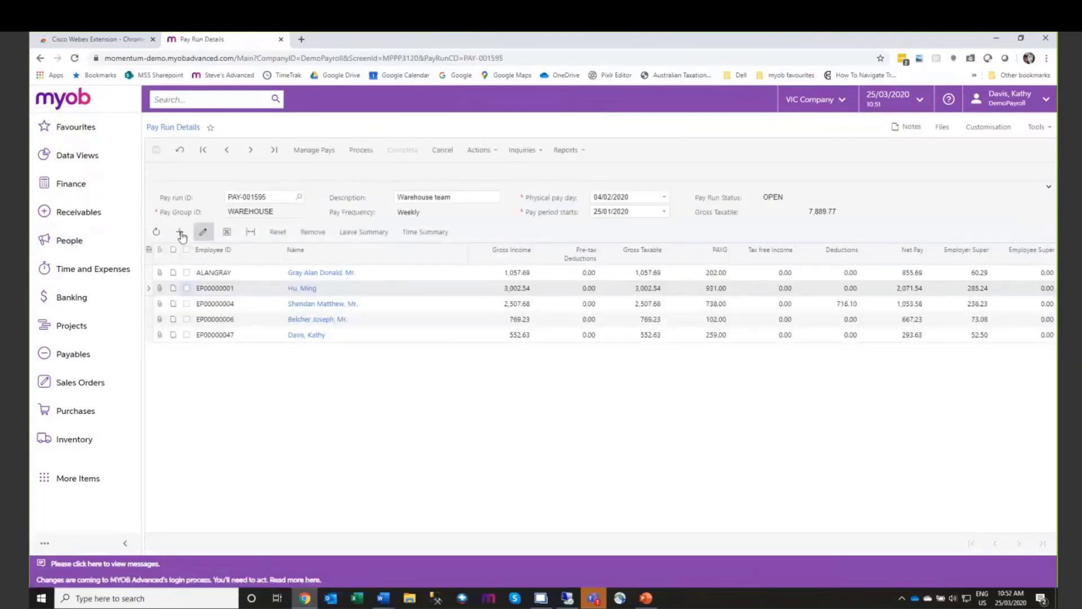
left_click(178, 230)
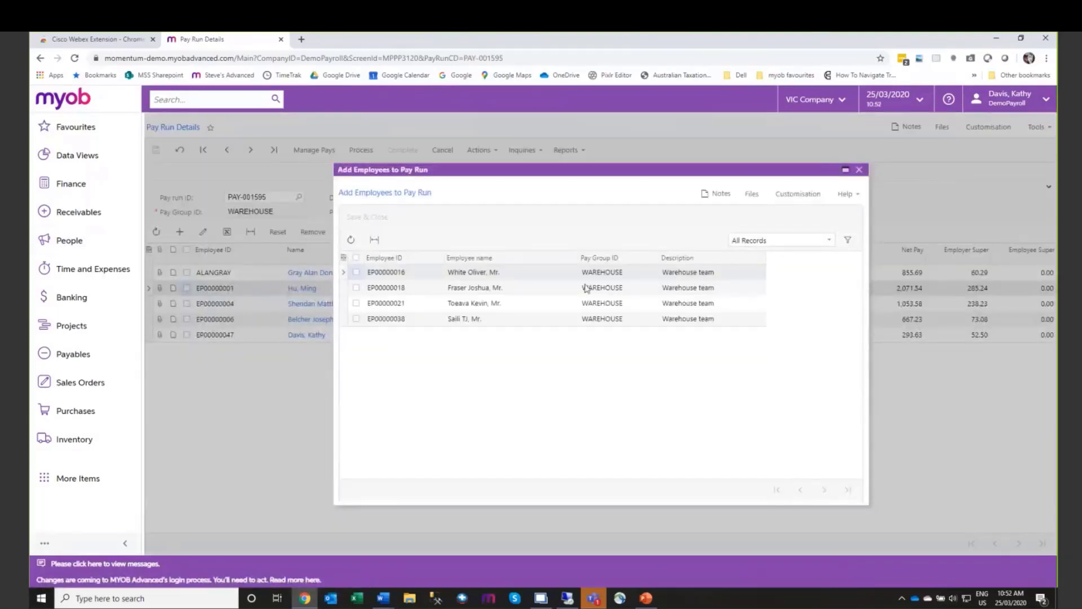
left_click(359, 276)
left_click(358, 289)
left_click(357, 305)
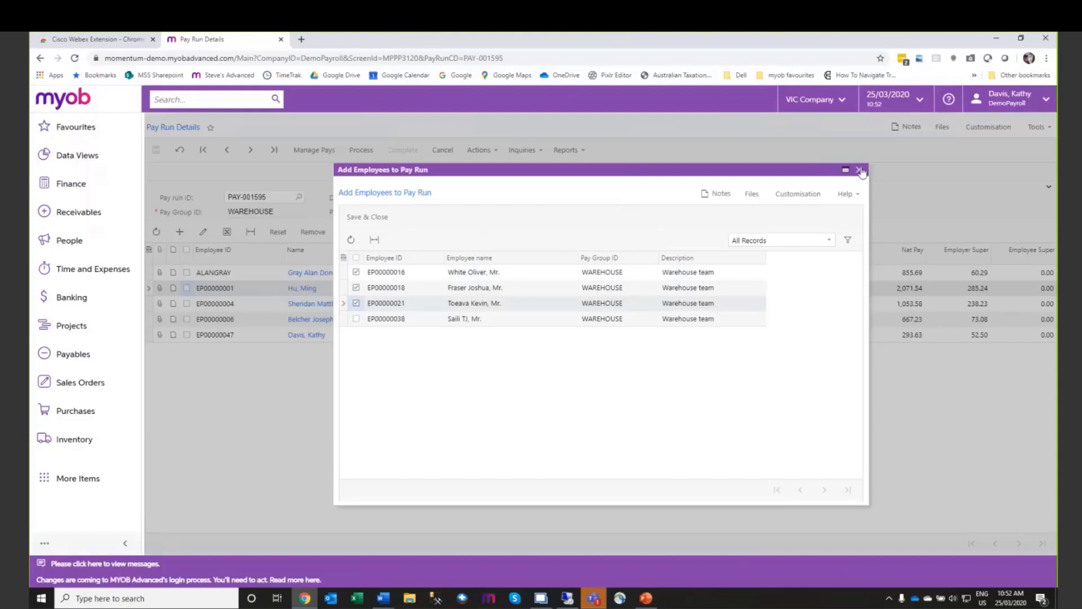
left_click(859, 171)
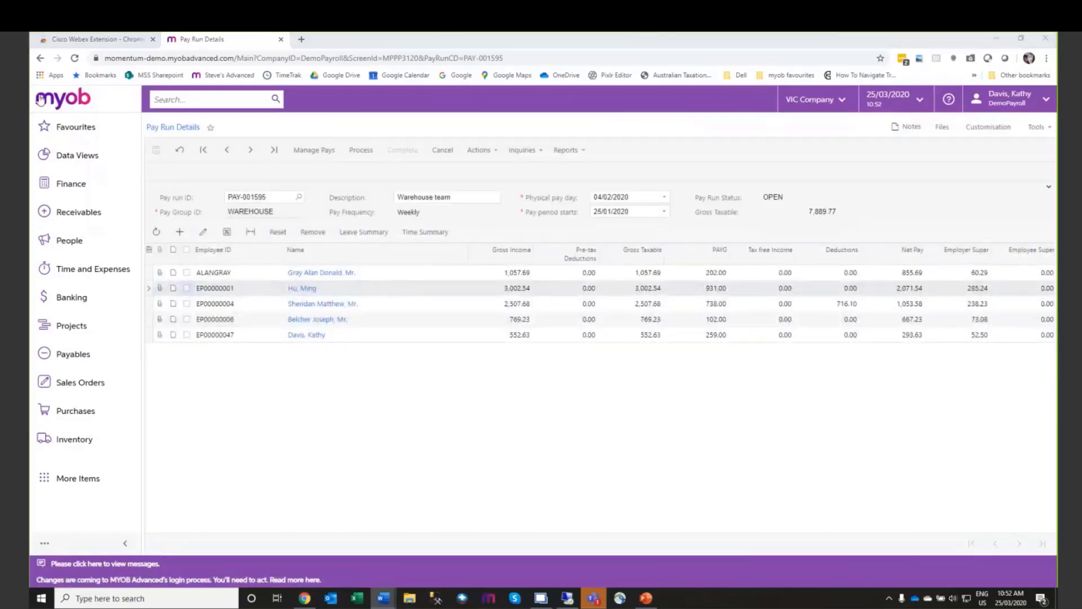
Step: Leave the pay run and open the Employee Transfer screen
left_click(40, 58)
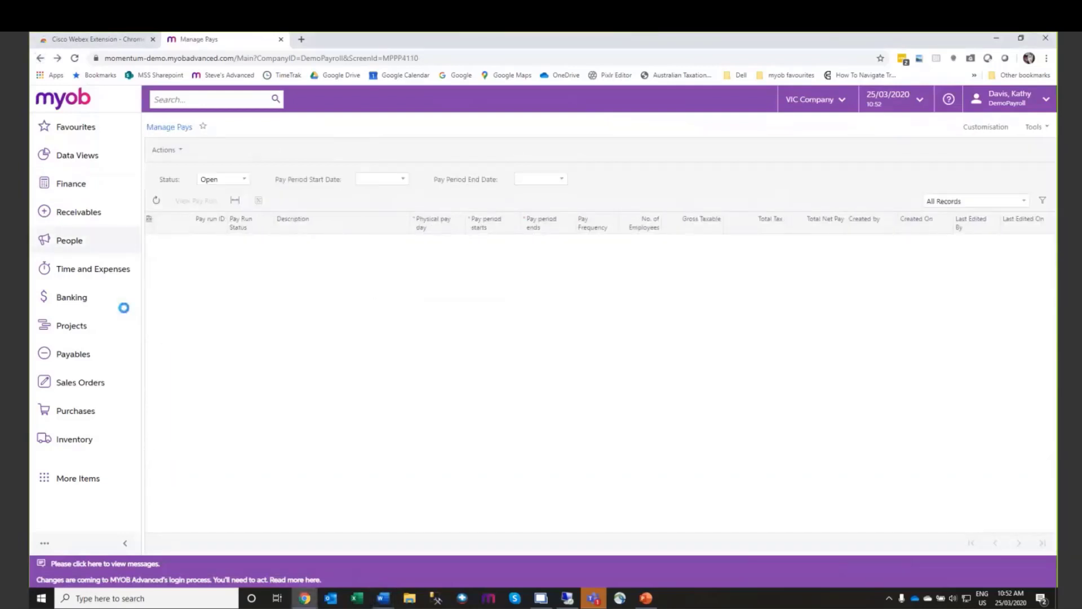
left_click(70, 241)
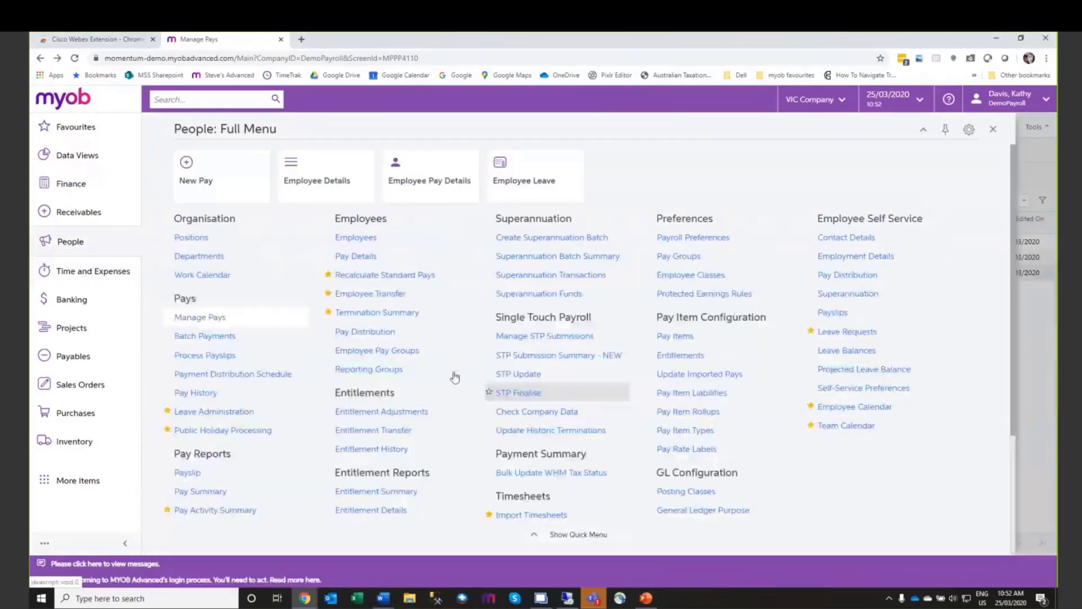
left_click(372, 295)
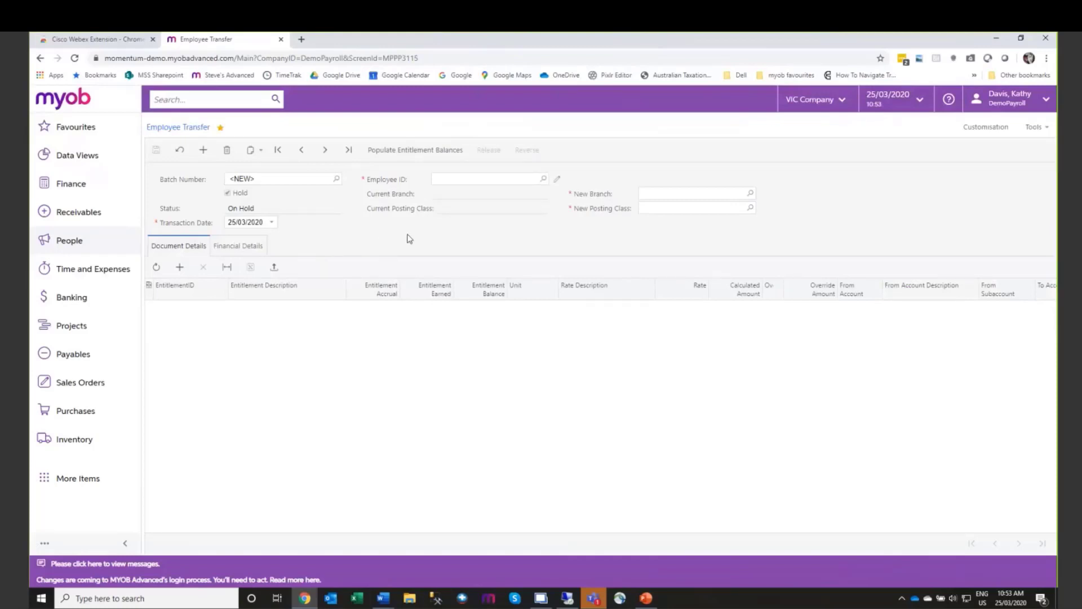
Step: Switch to the PowerPoint slide show and open the MYOB Advanced Education Centre link on the Find out More slide
left_click(647, 599)
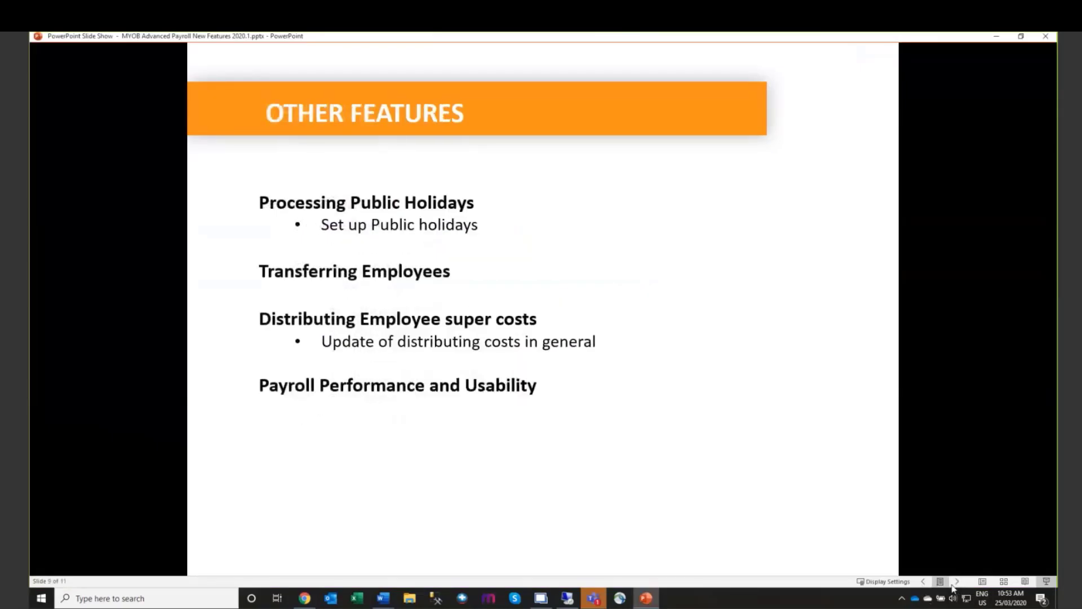
left_click(956, 581)
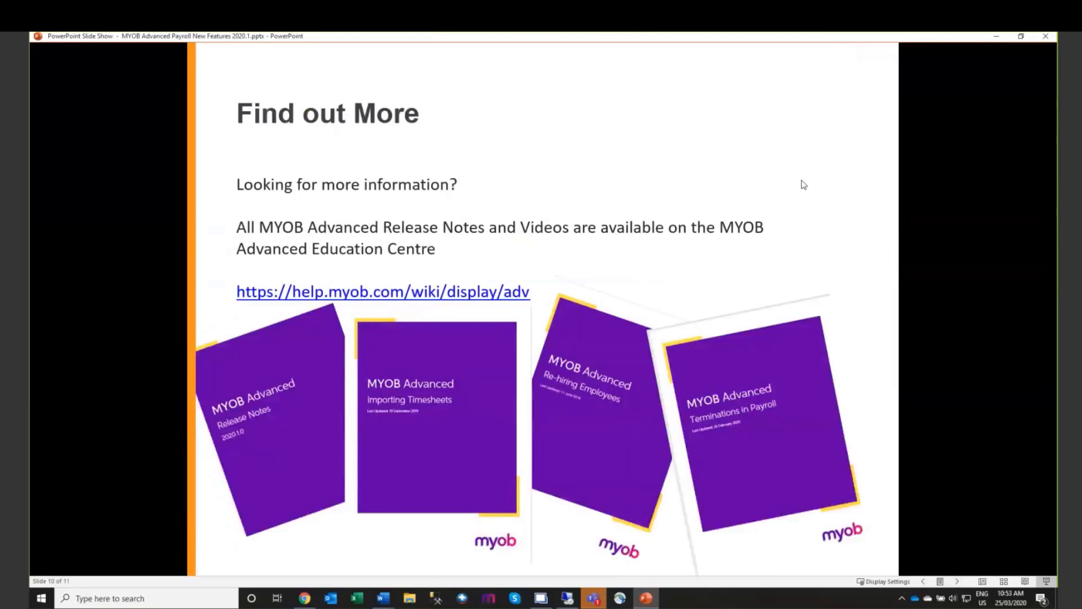
left_click(800, 162)
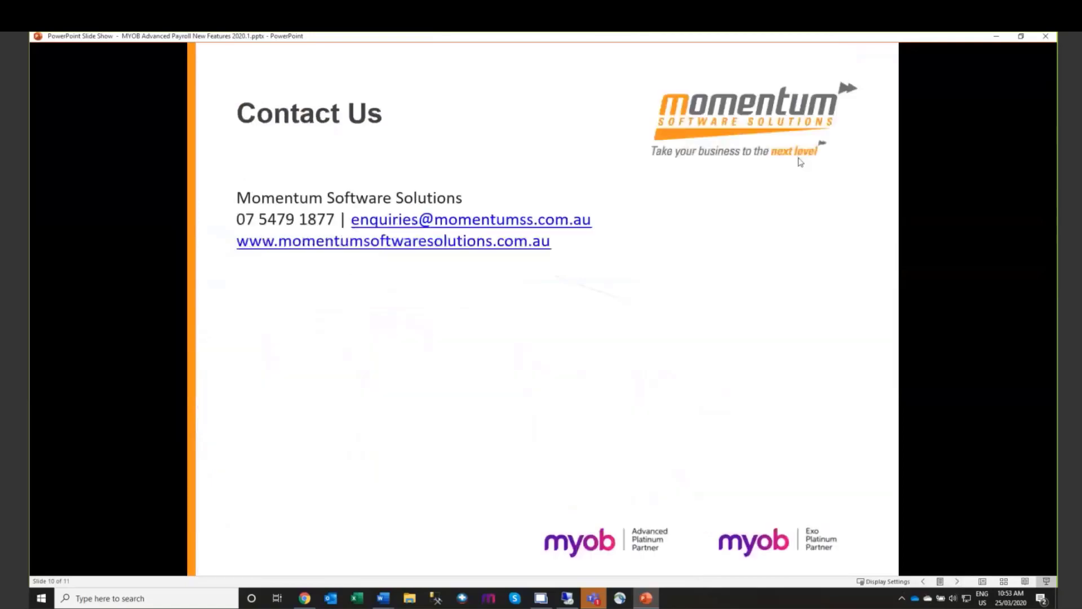
left_click(922, 585)
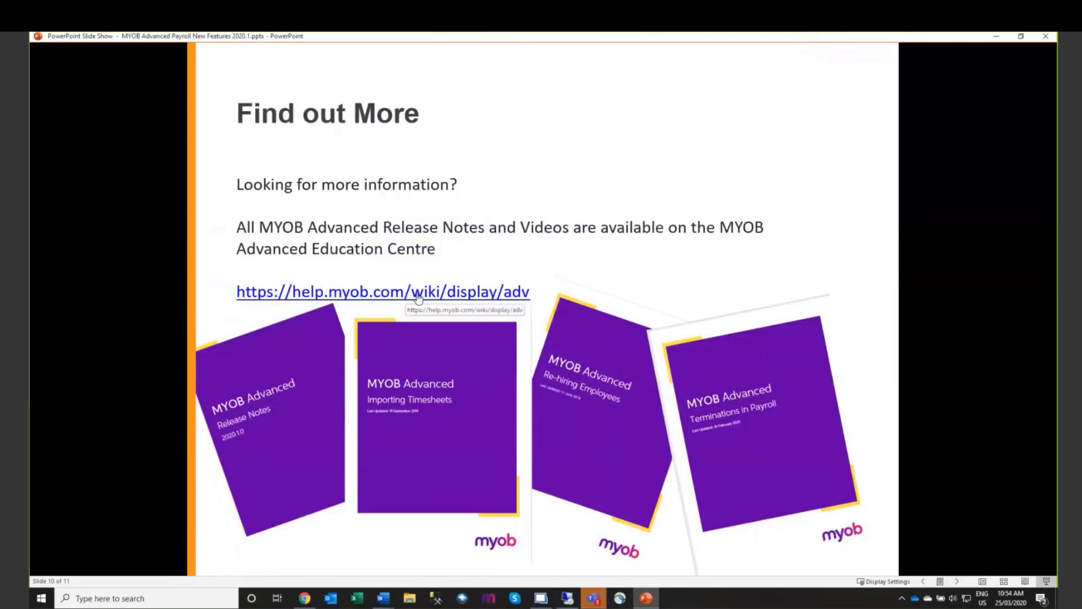
left_click(467, 295)
Step: Open the Payroll and Self Service category of the Education Centre's video help
scroll(665, 267, "down", 2)
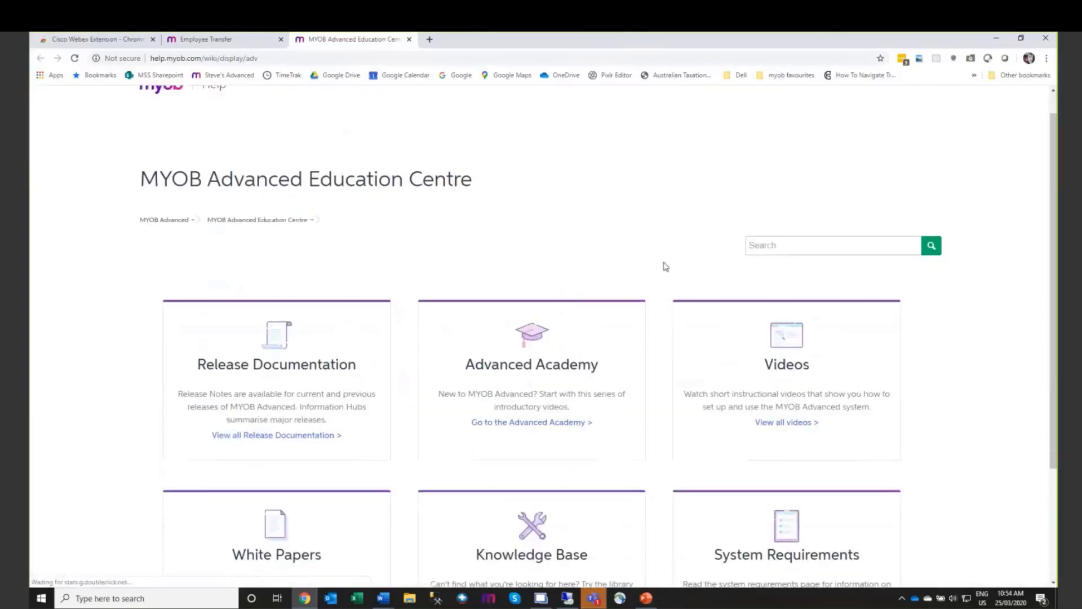
scroll(734, 291, "down", 2)
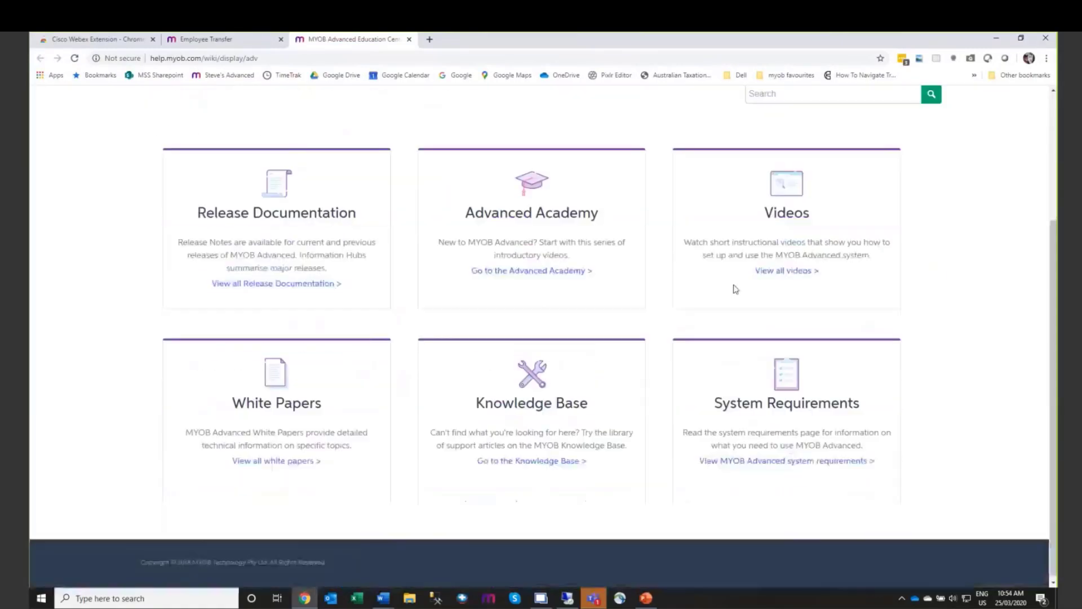
left_click(785, 217)
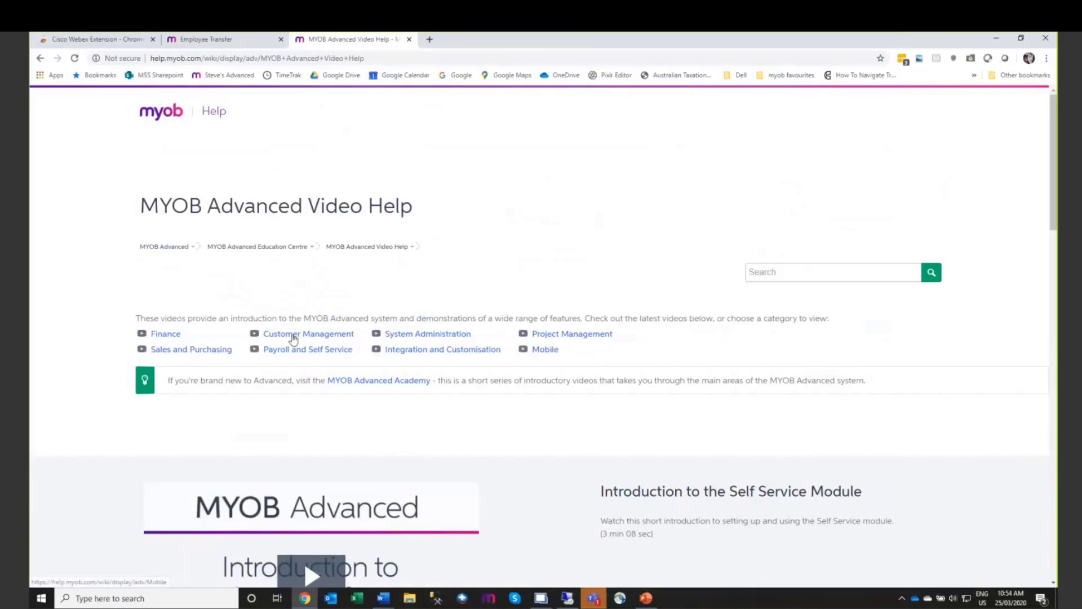
left_click(305, 350)
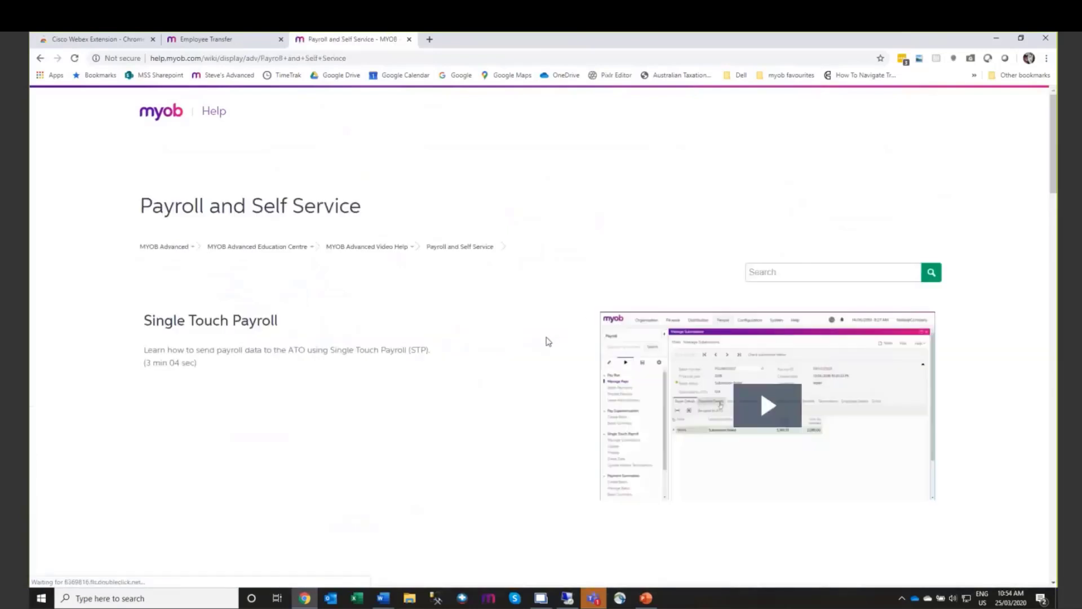
Step: Examine the payroll and self-service training videos offered, including timesheet imports, public holidays, employee transfers and payroll reporting
scroll(543, 330, "down", 1)
scroll(524, 299, "down", 4)
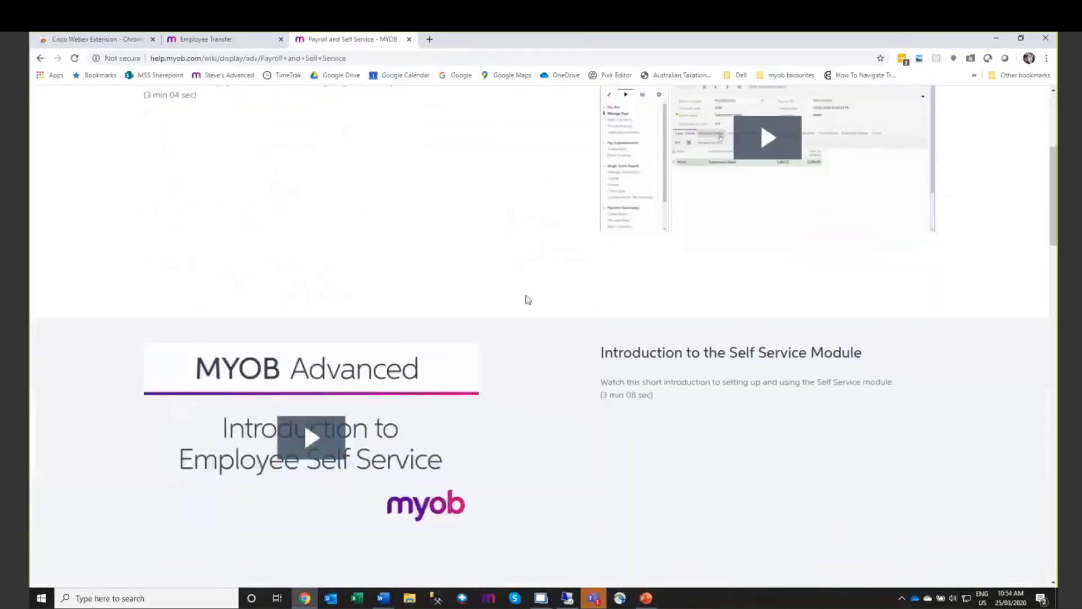
scroll(732, 318, "down", 2)
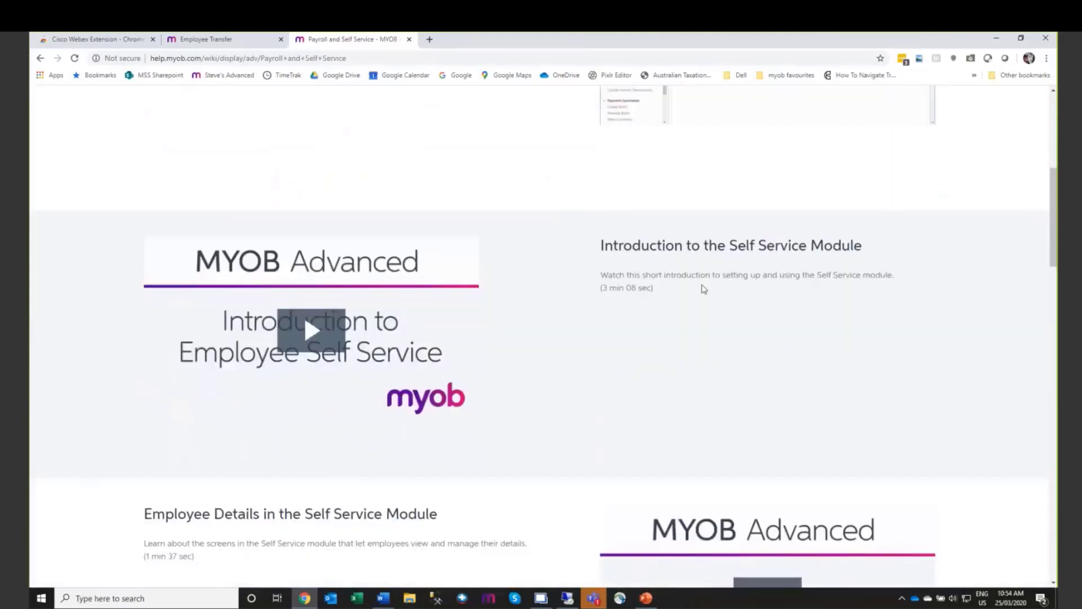
scroll(767, 301, "down", 1)
scroll(765, 300, "down", 4)
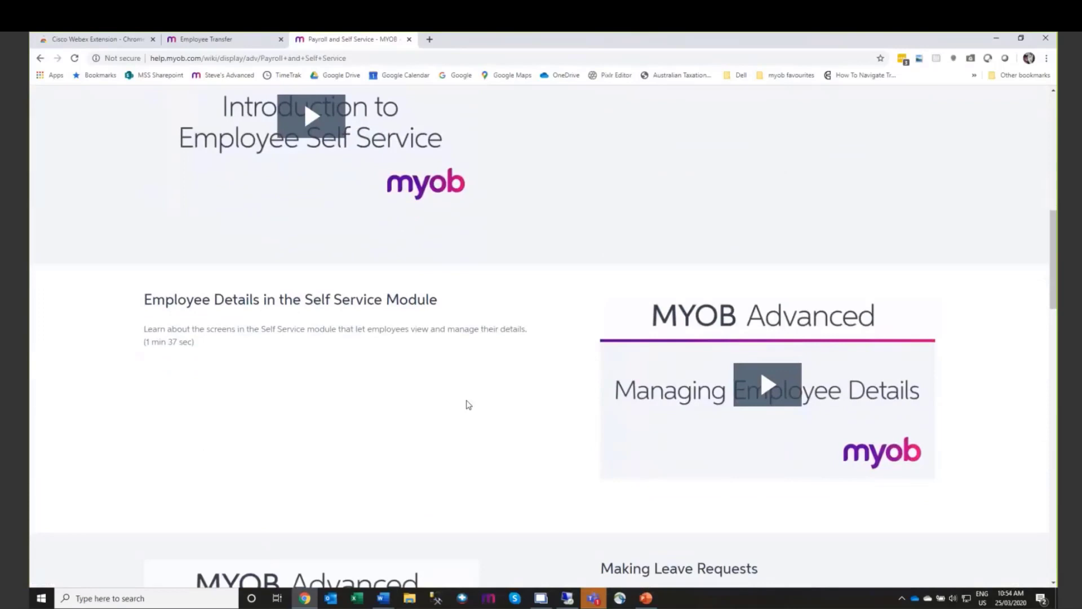
scroll(507, 403, "down", 8)
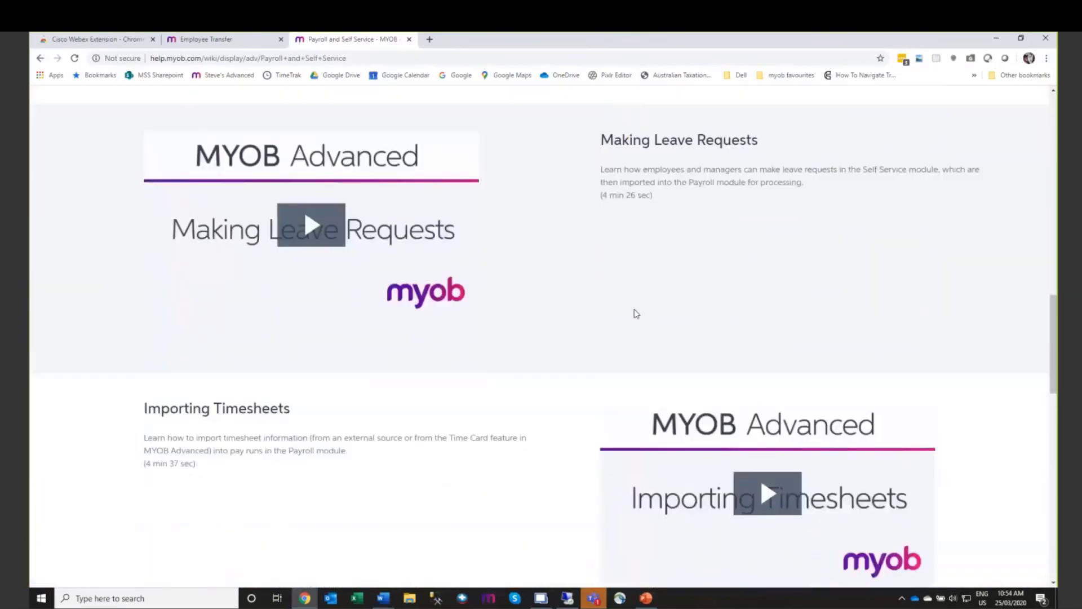
scroll(620, 321, "down", 2)
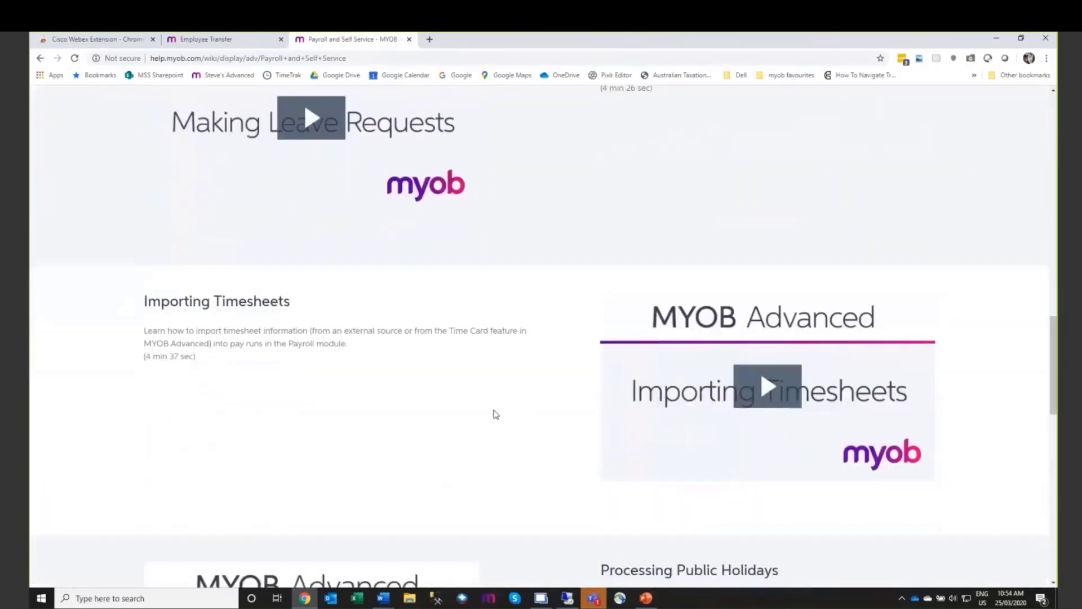
scroll(495, 415, "down", 6)
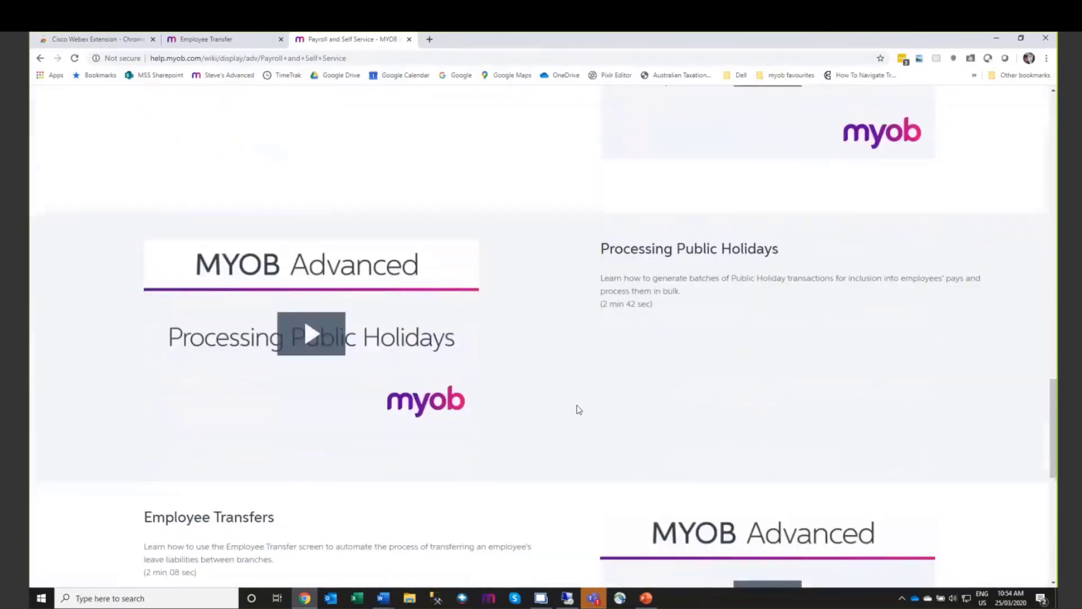
scroll(503, 496, "down", 3)
scroll(505, 493, "down", 2)
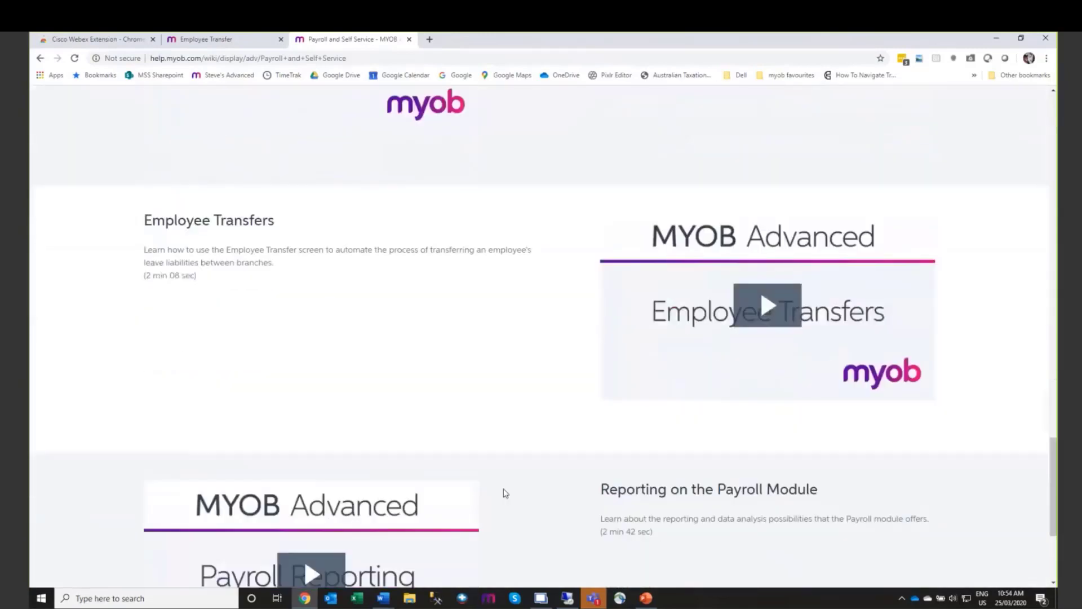
scroll(506, 492, "down", 2)
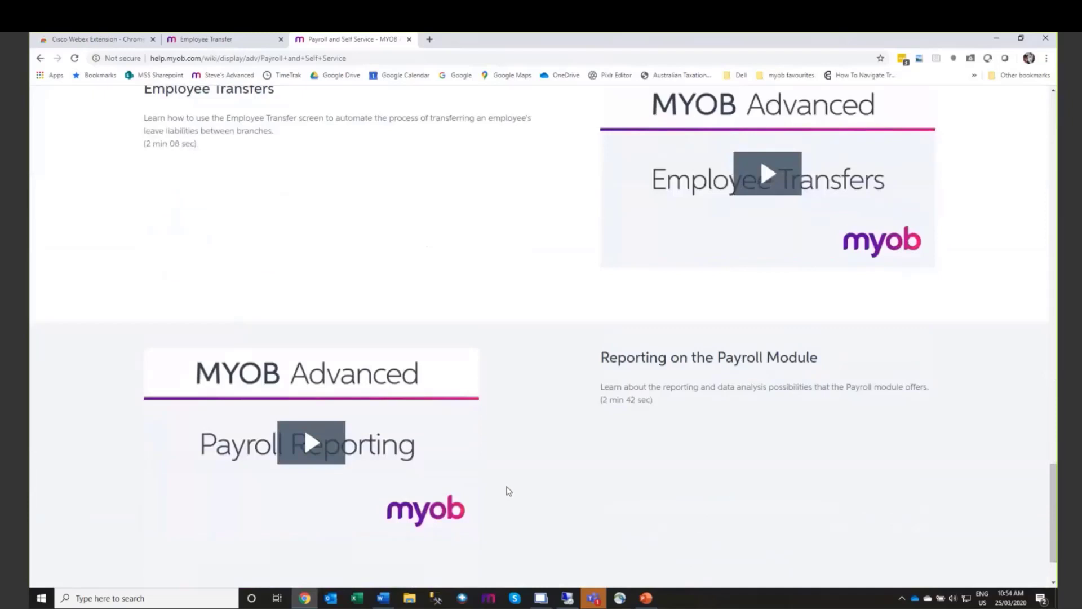
scroll(506, 490, "up", 5)
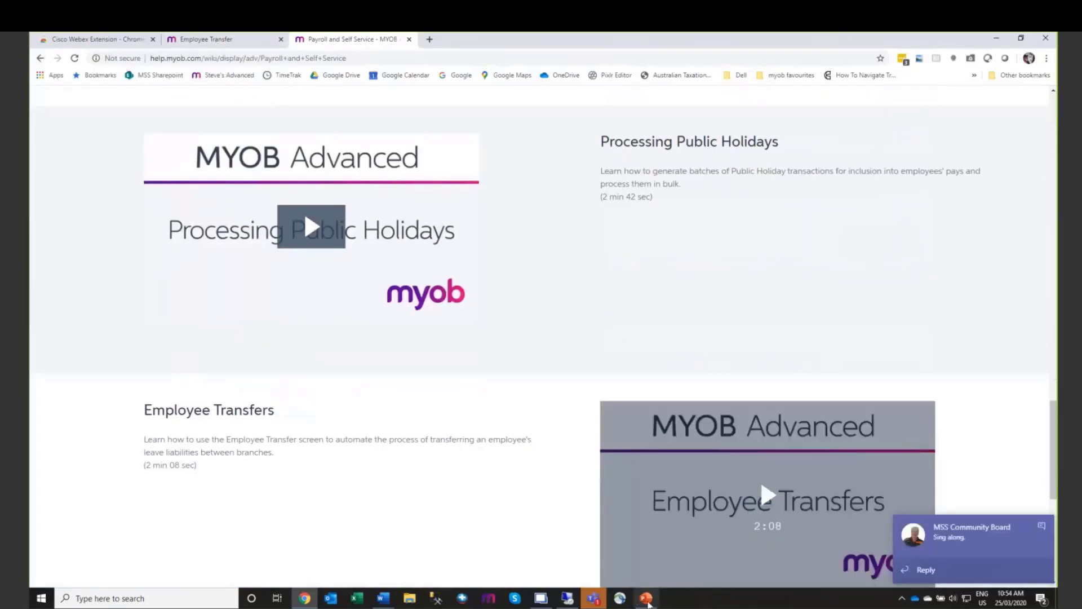
Step: Return from the payroll videos to the Education Centre home page in the browser and open the list of all white papers
left_click(647, 602)
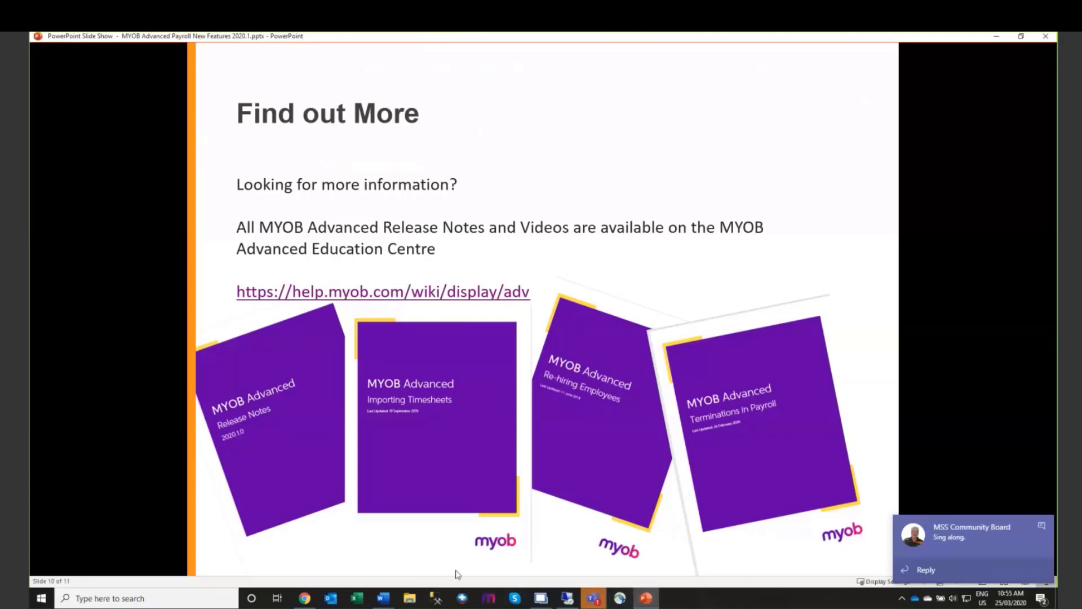
left_click(304, 598)
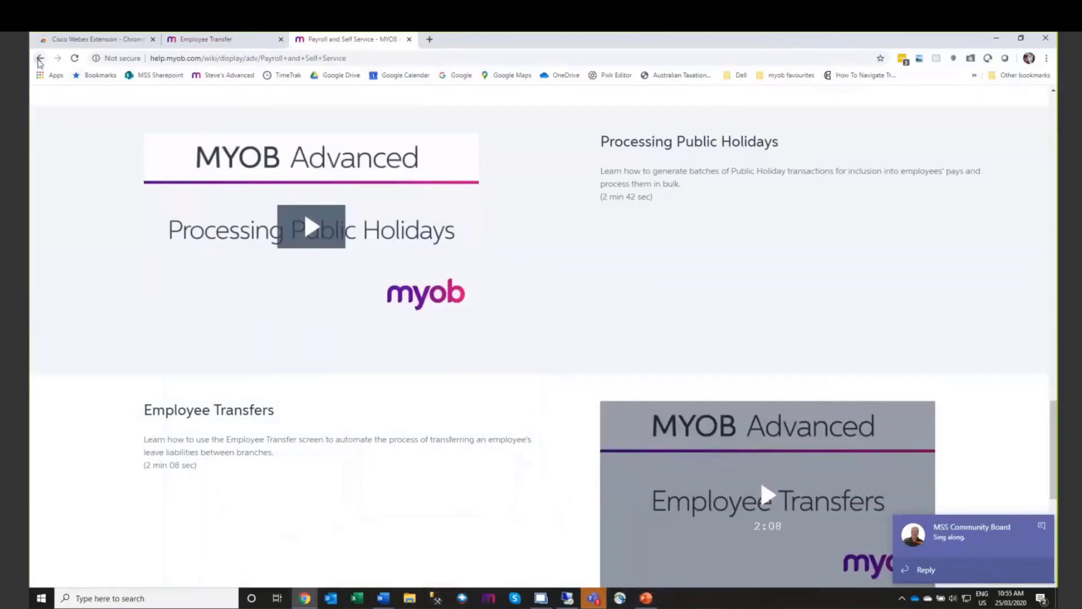
left_click(41, 58)
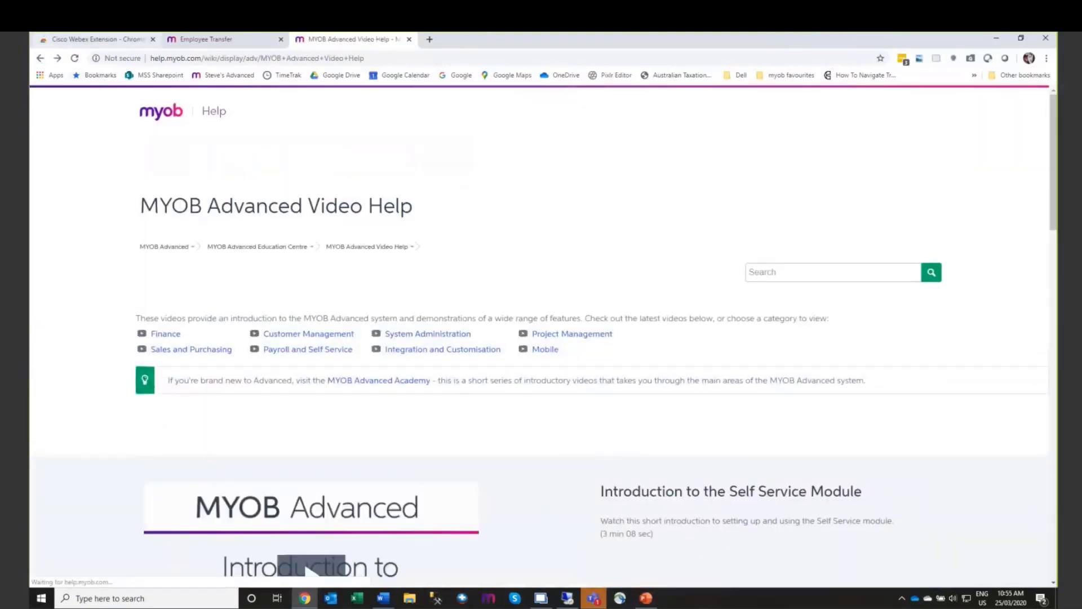
left_click(41, 58)
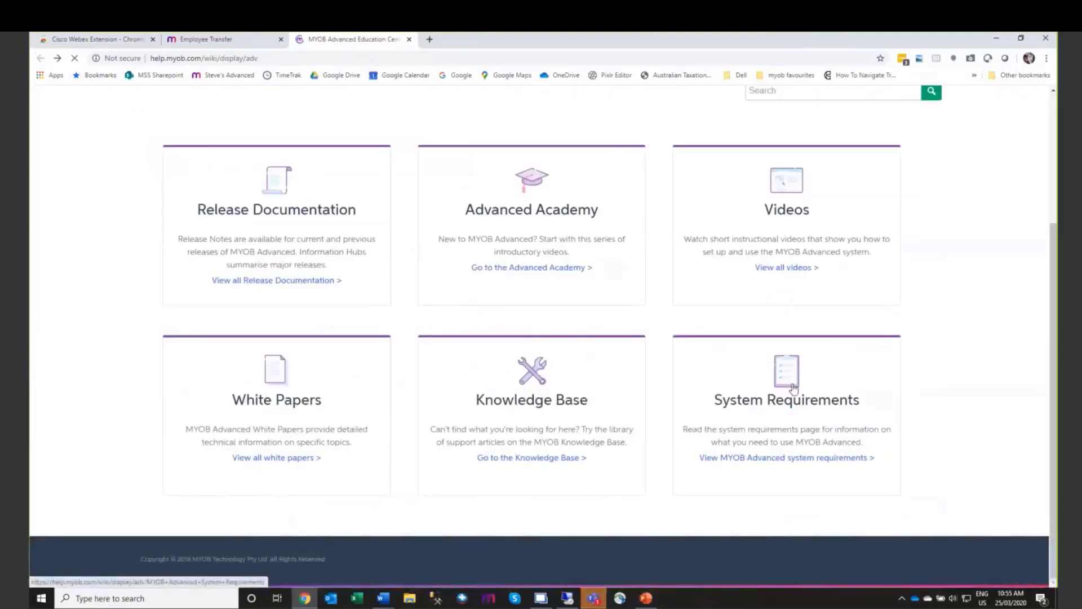
left_click(278, 457)
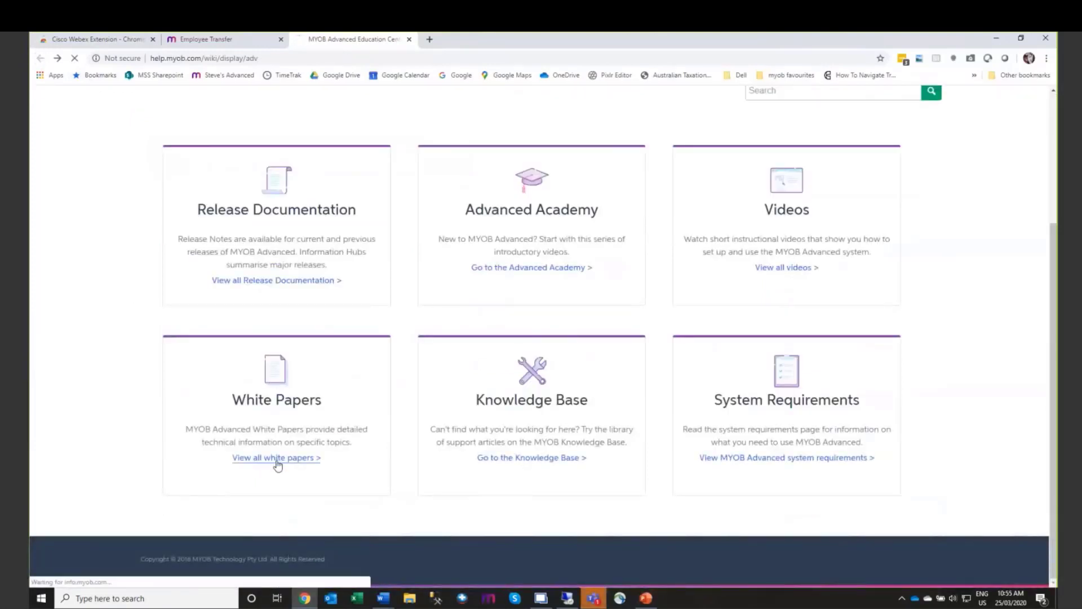
Step: Examine the white papers list for payroll topics such as contractors, importing timesheets, re-hiring employees, Single Touch Payroll and terminations
scroll(925, 394, "down", 3)
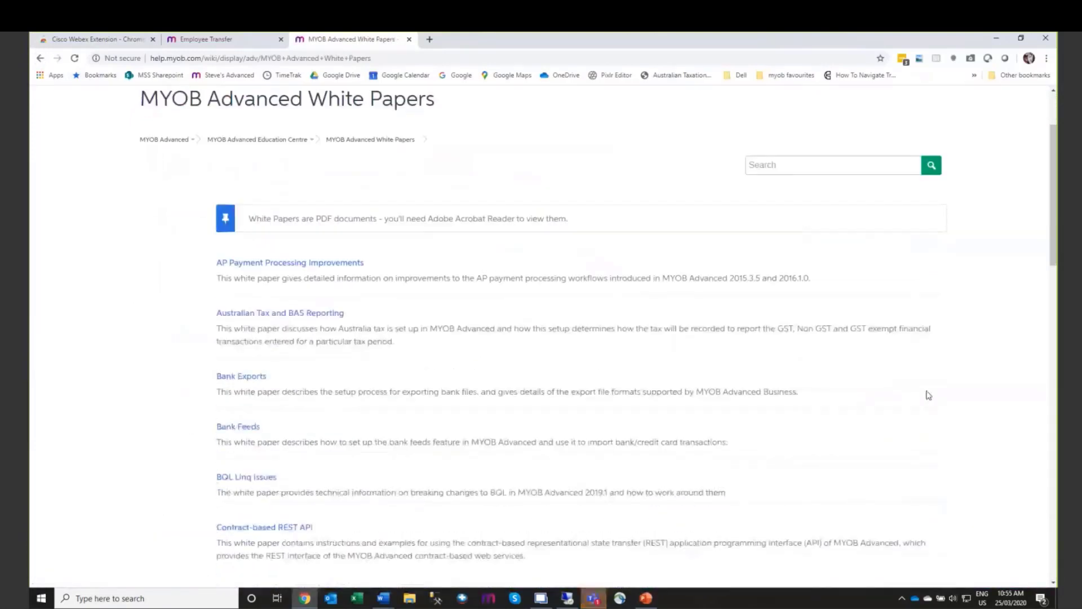
scroll(928, 394, "down", 1)
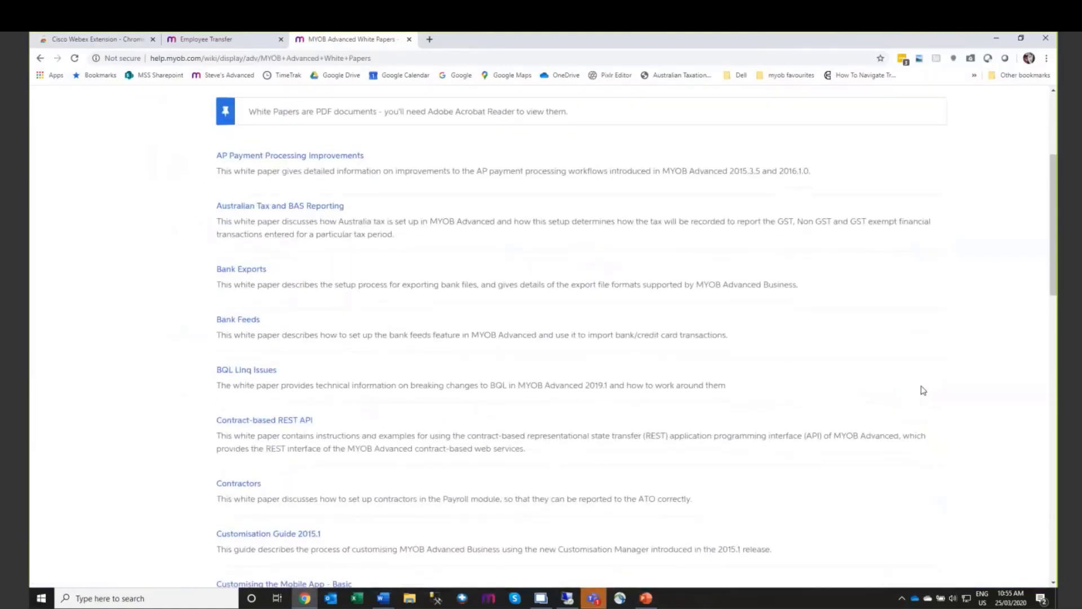
scroll(922, 389, "down", 2)
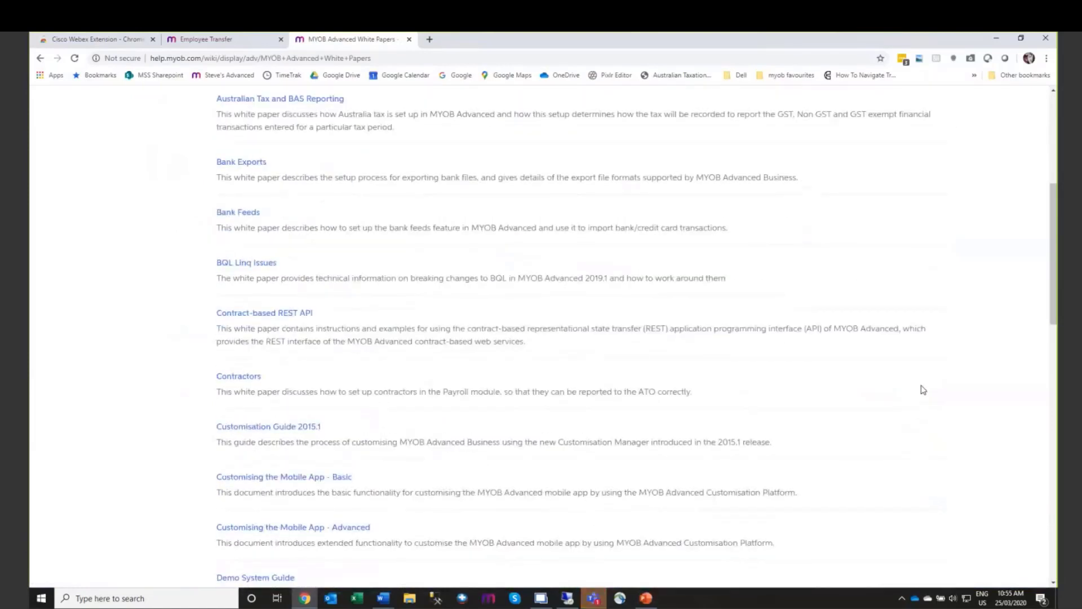
scroll(923, 389, "down", 2)
scroll(922, 389, "down", 2)
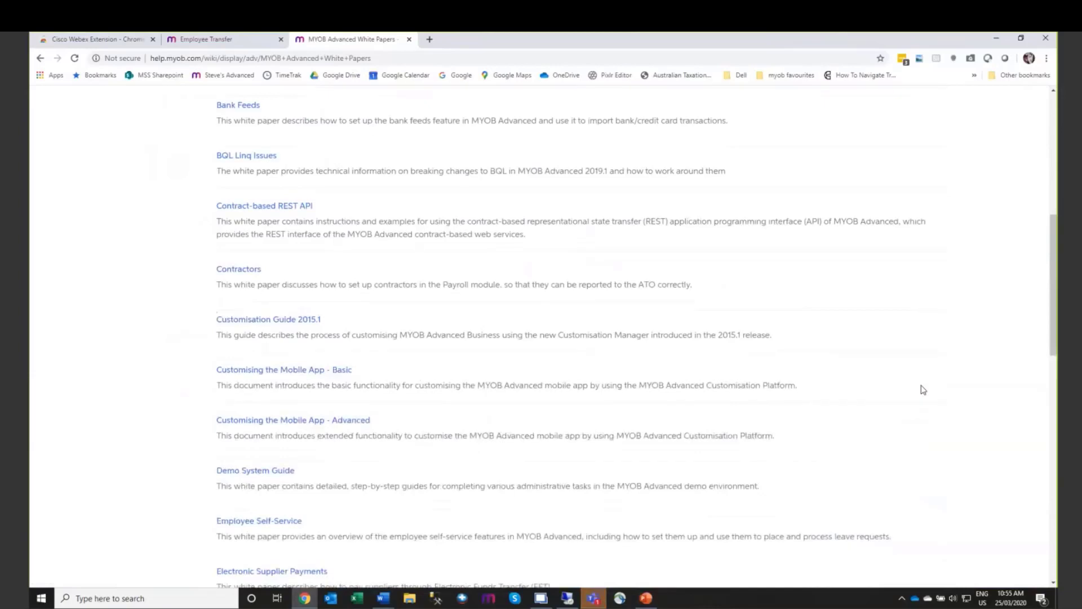
scroll(922, 390, "down", 3)
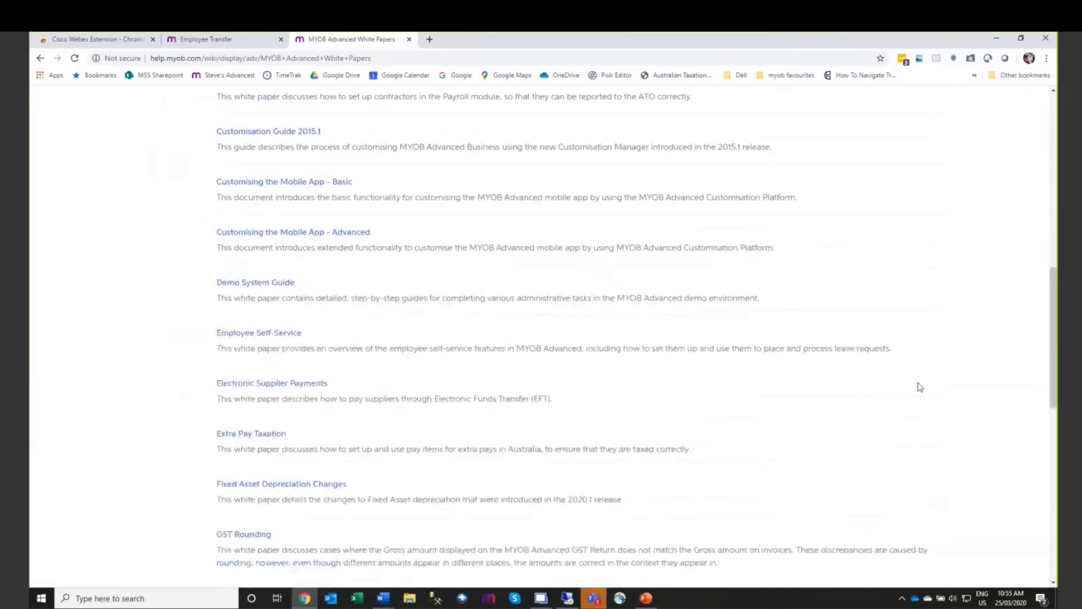
scroll(919, 388, "down", 1)
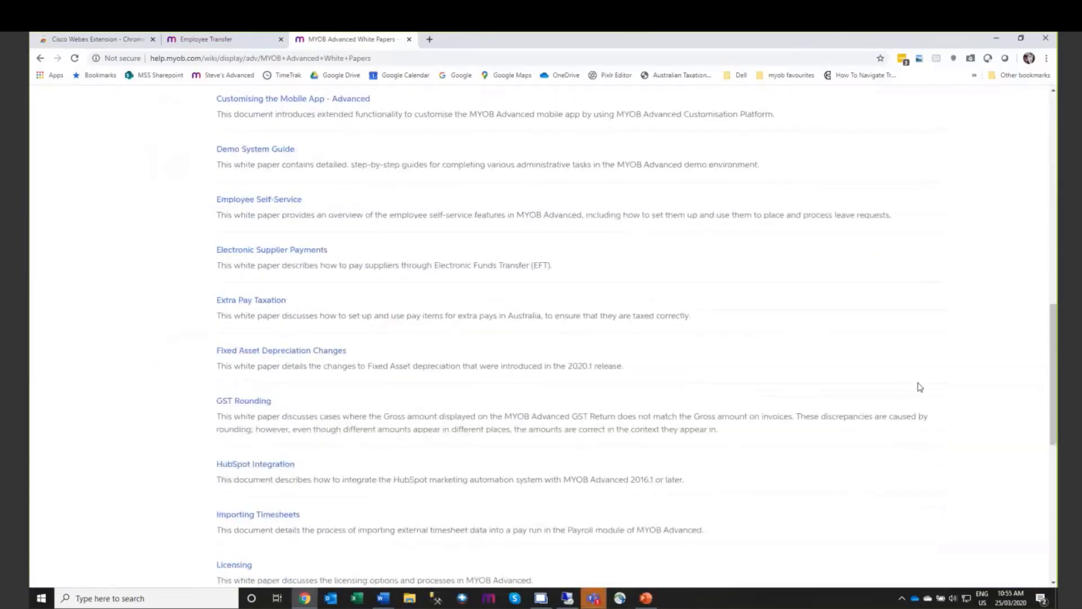
scroll(920, 387, "down", 2)
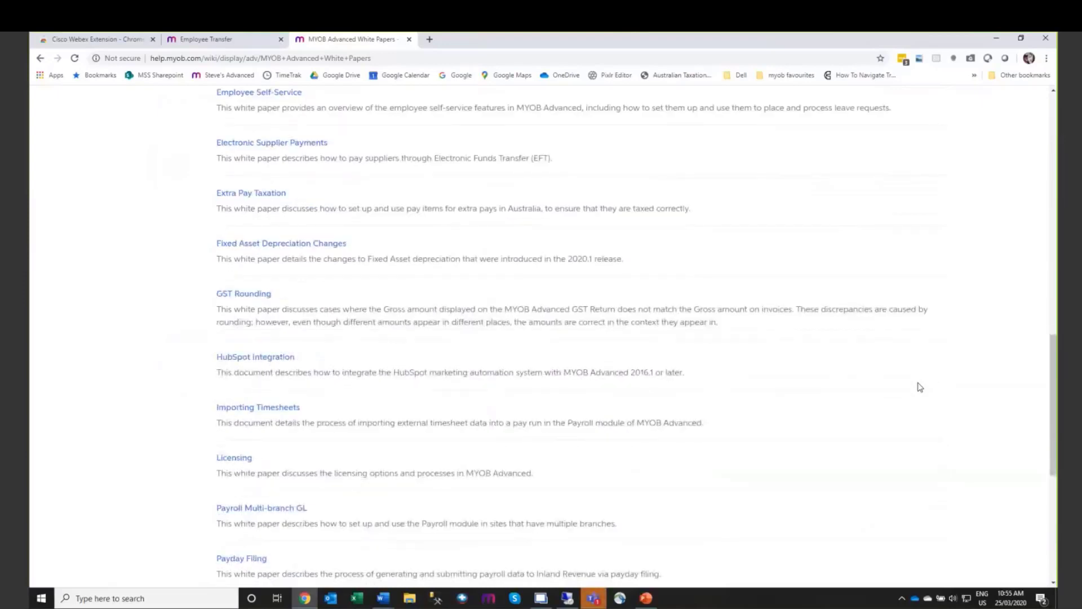
scroll(920, 387, "down", 4)
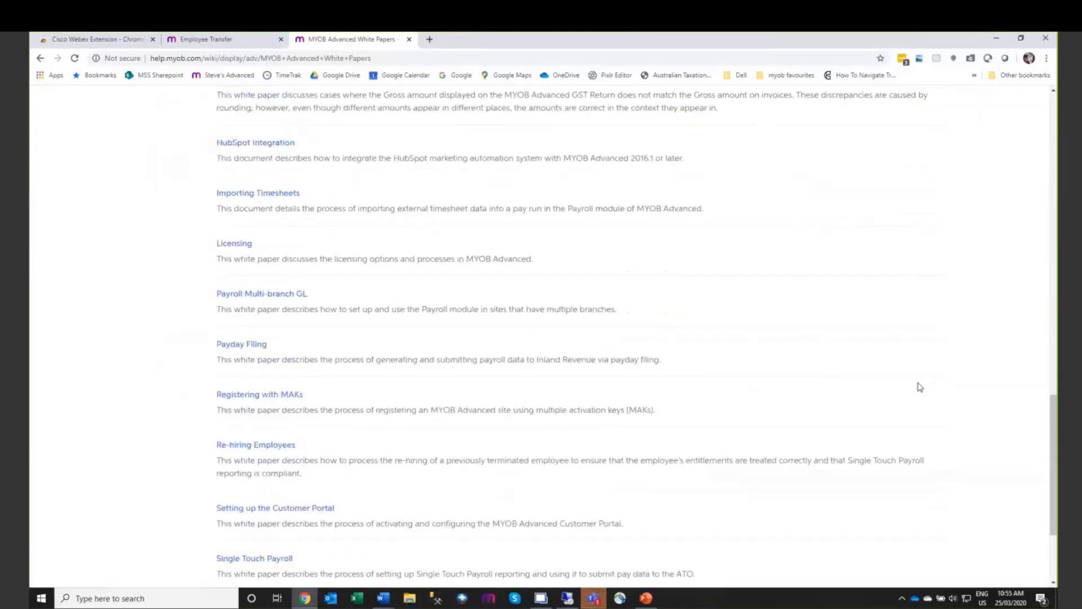
scroll(920, 387, "down", 3)
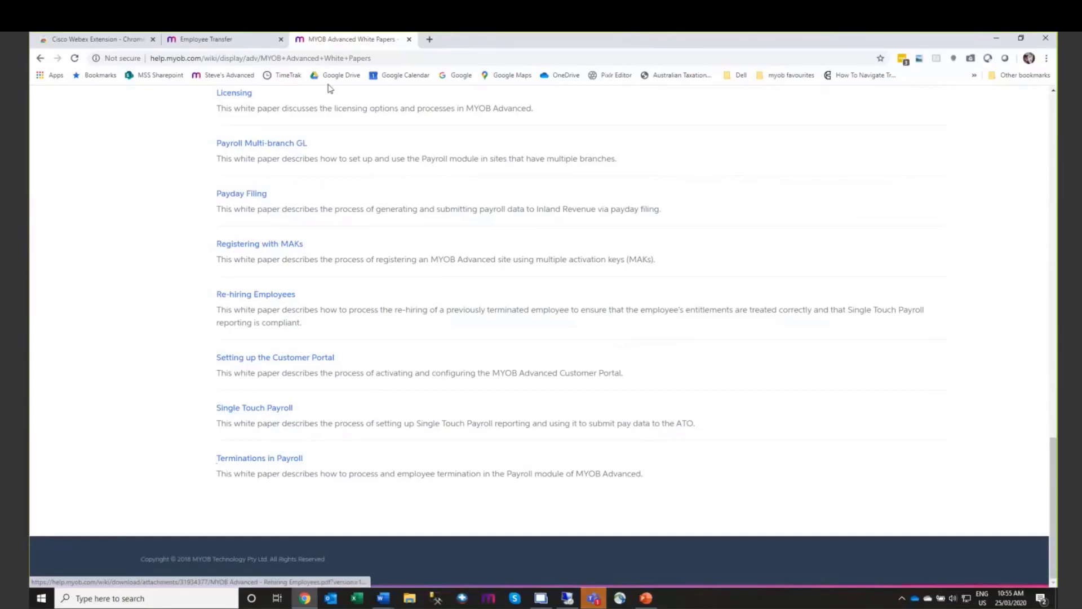
Step: Leave the white papers list and switch to the PowerPoint slide show, advancing it to the Contact Us slide
left_click(41, 57)
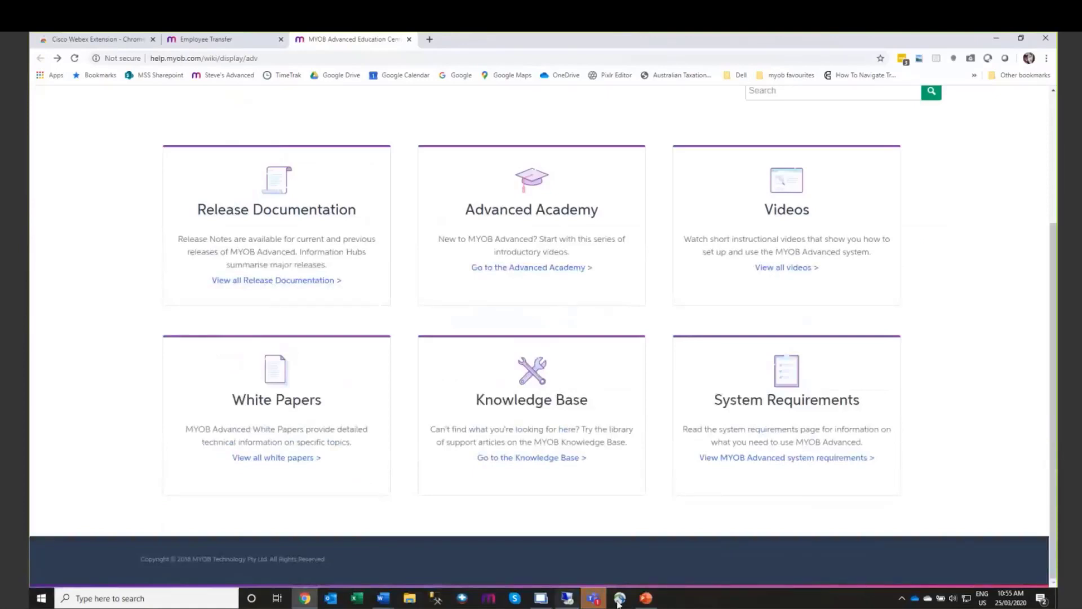
left_click(646, 598)
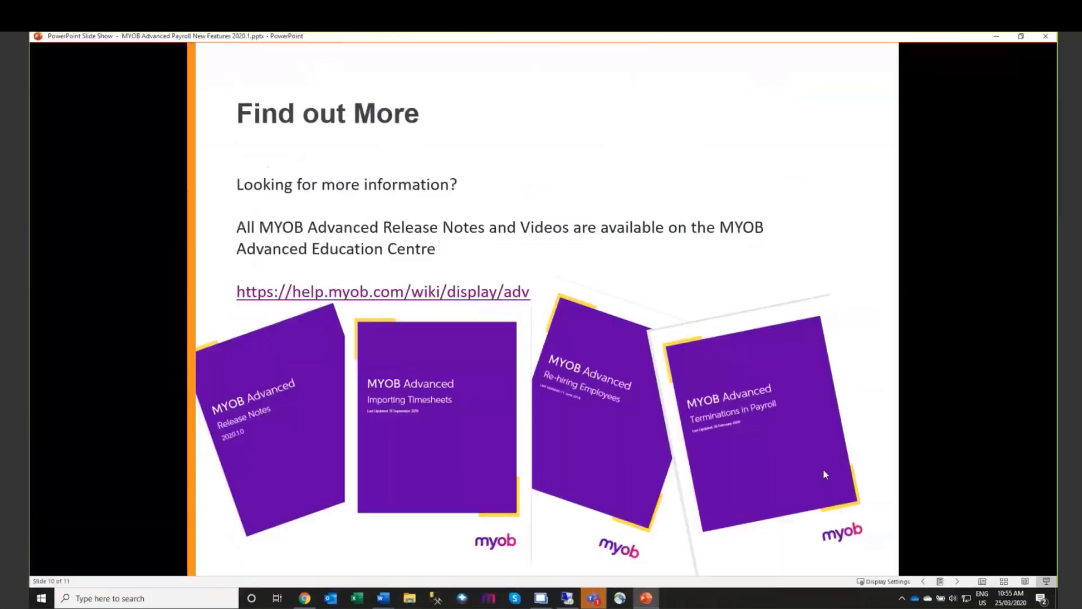
left_click(958, 582)
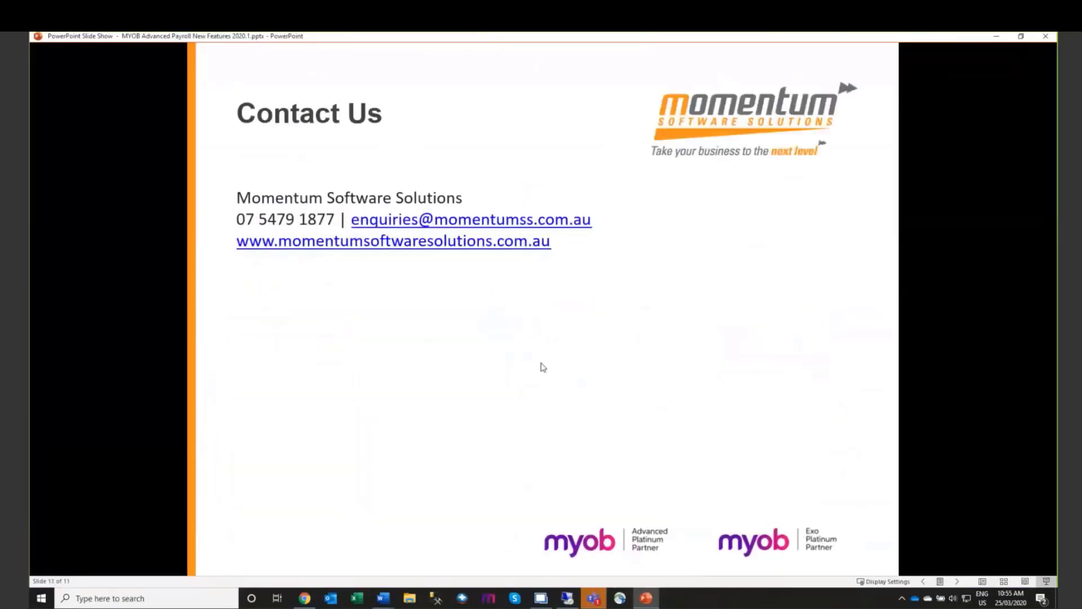